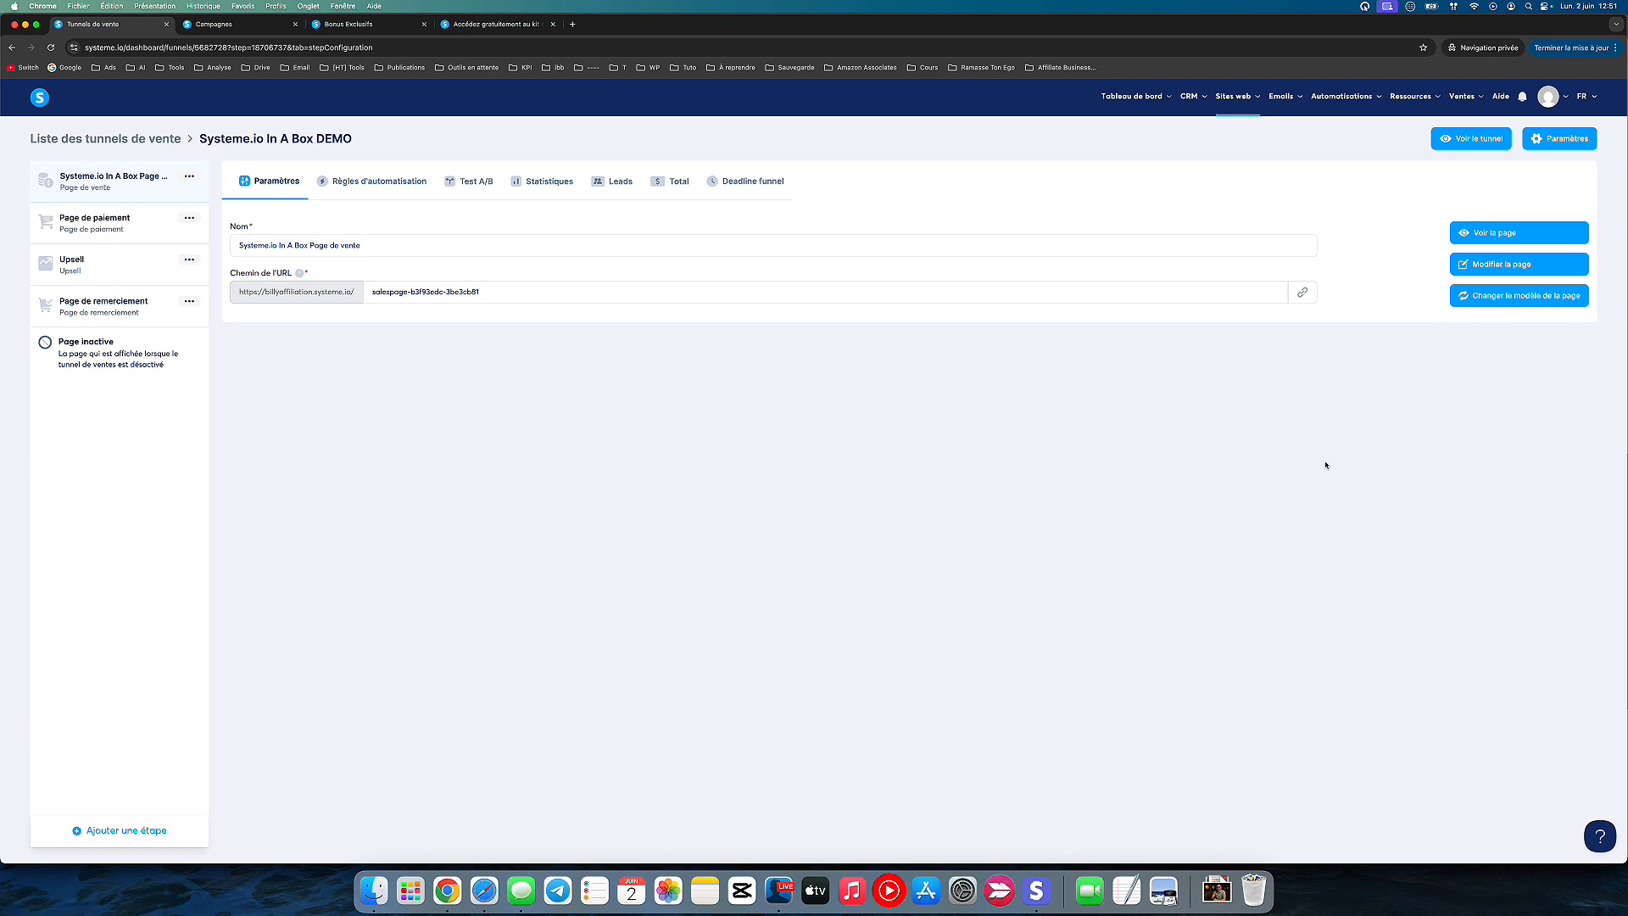
Step: Open the funnel's sales page in the editor, review its content and call-to-action buttons, and exit to the funnel steps
{"action": "left_click", "coordinate": [845, 605]}
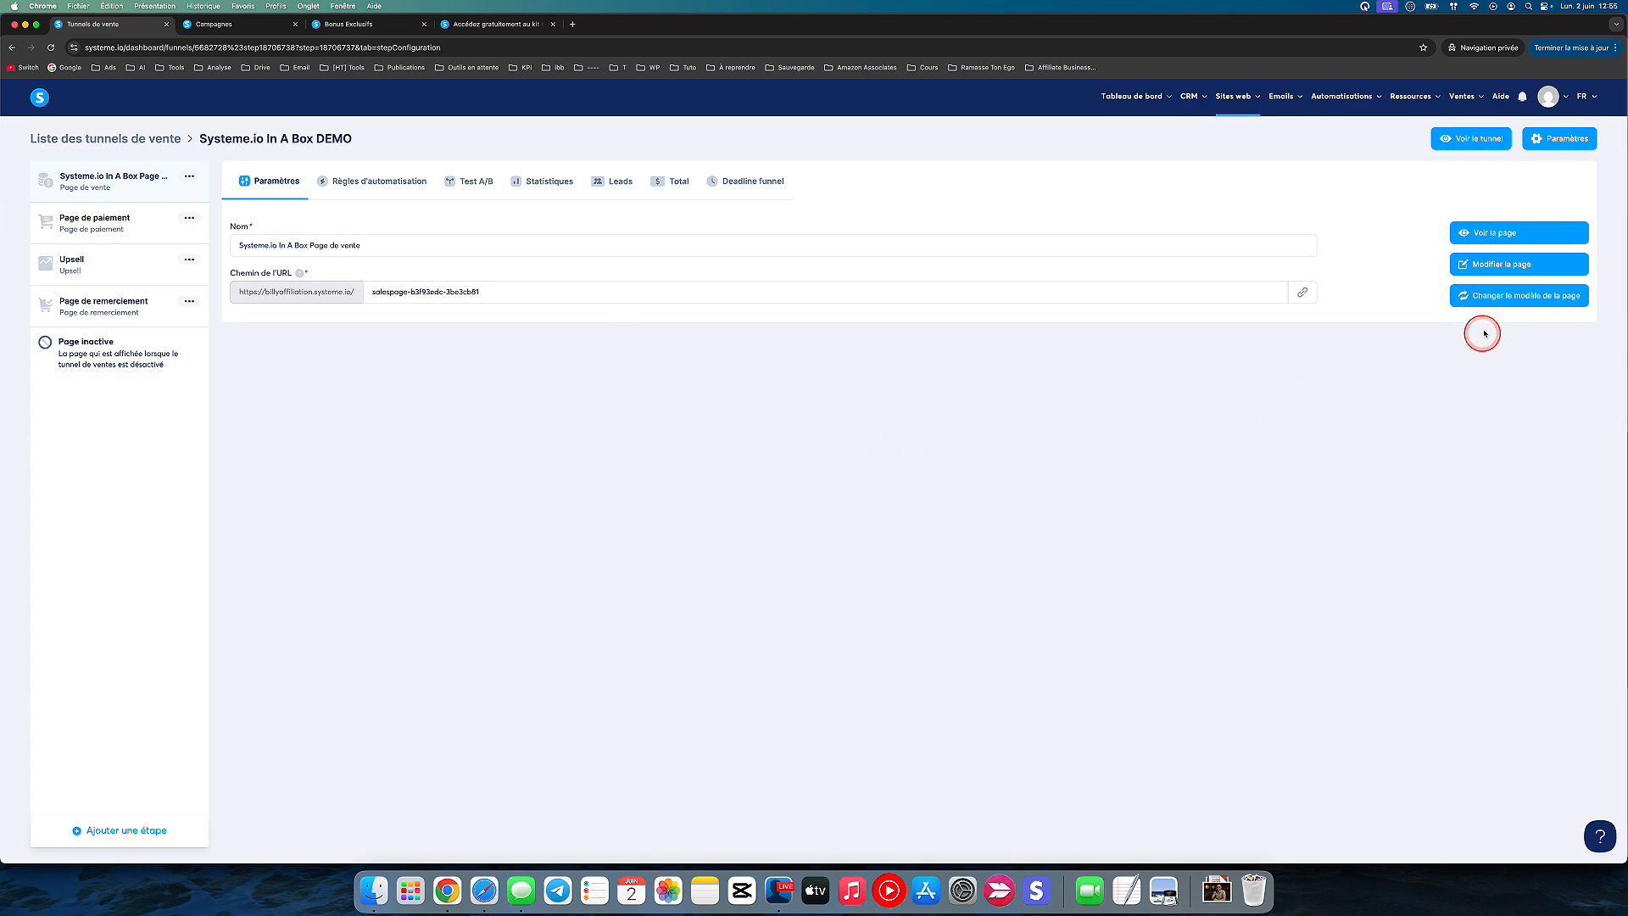
{"action": "left_click", "coordinate": [1490, 264]}
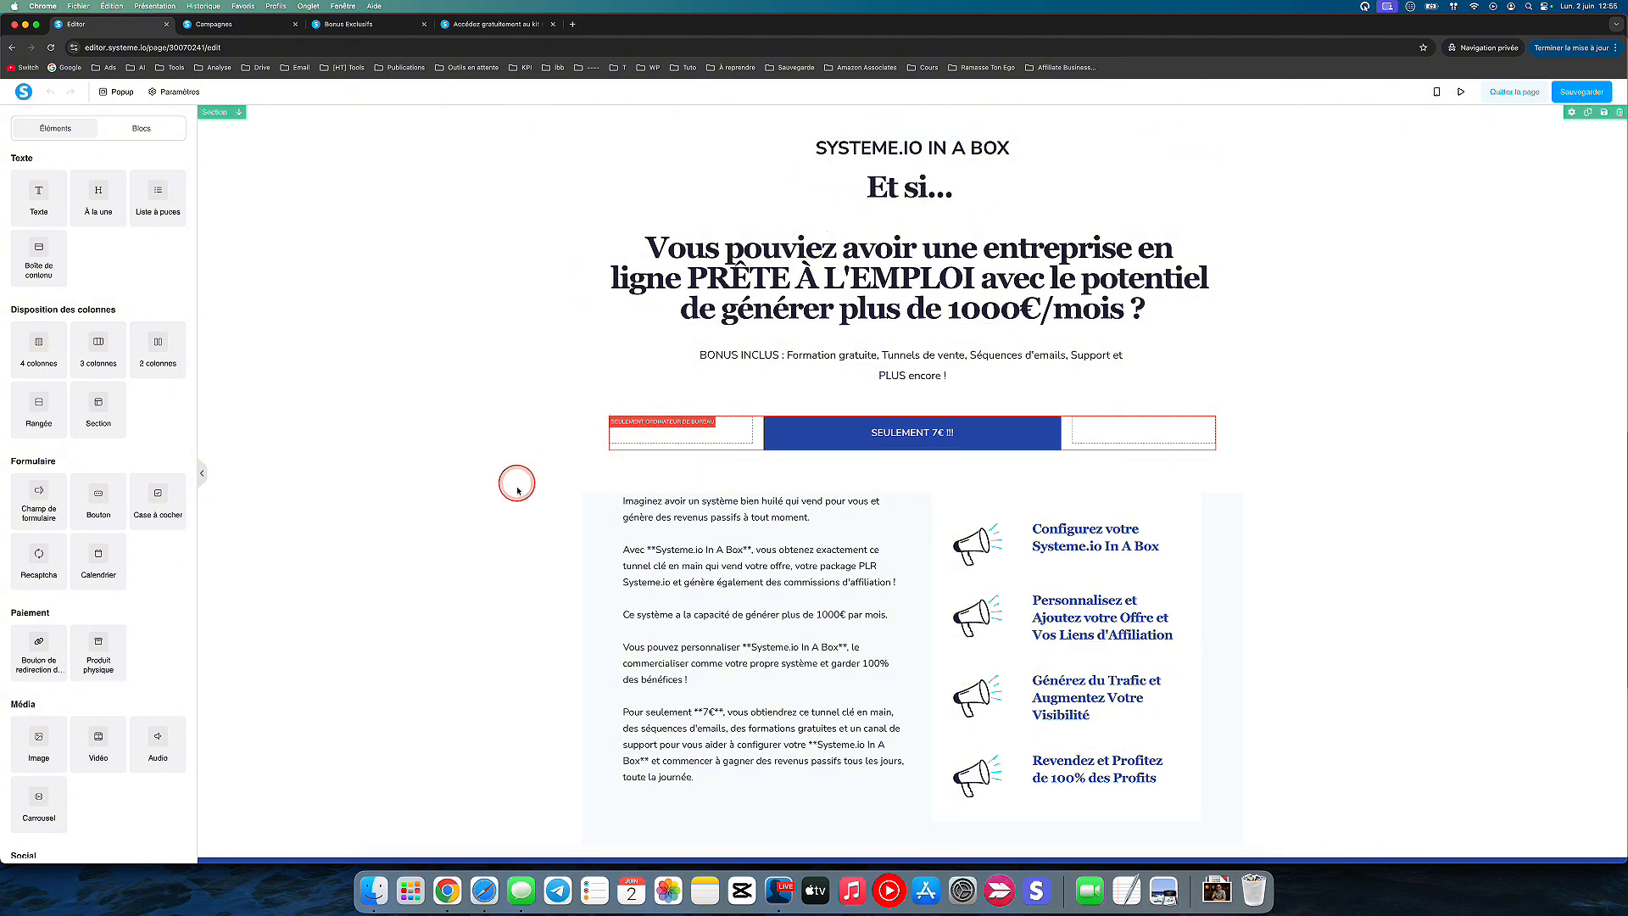
{"action": "scroll", "coordinate": [518, 490], "scroll_direction": "down", "scroll_amount": 5}
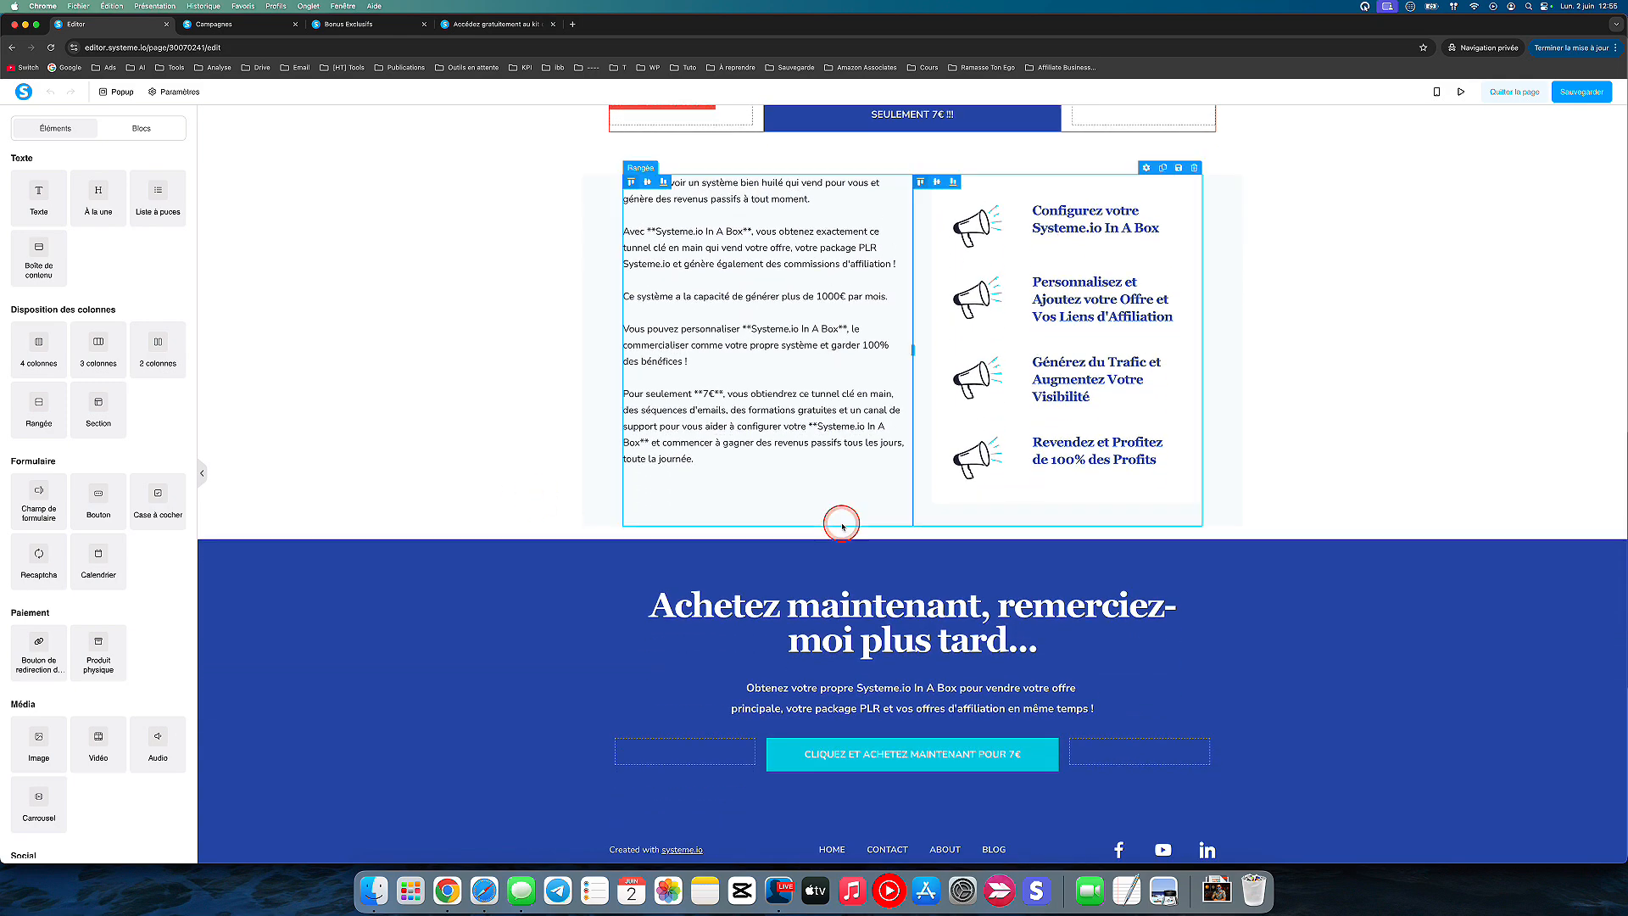
{"action": "scroll", "coordinate": [965, 593], "scroll_direction": "up", "scroll_amount": 4}
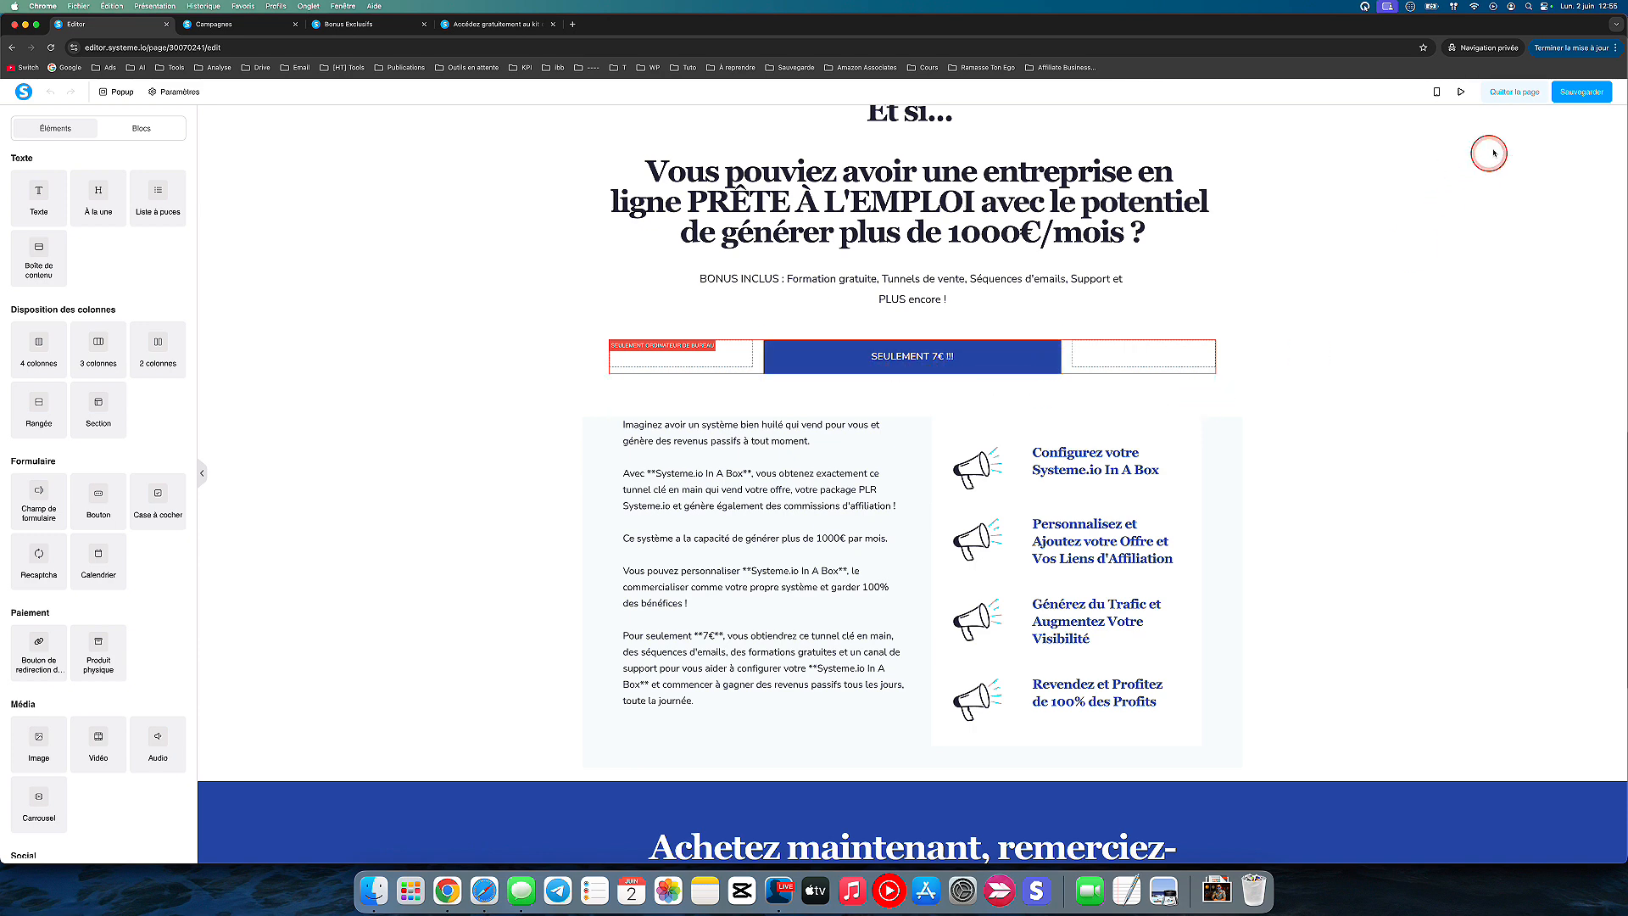
{"action": "left_click", "coordinate": [1515, 92]}
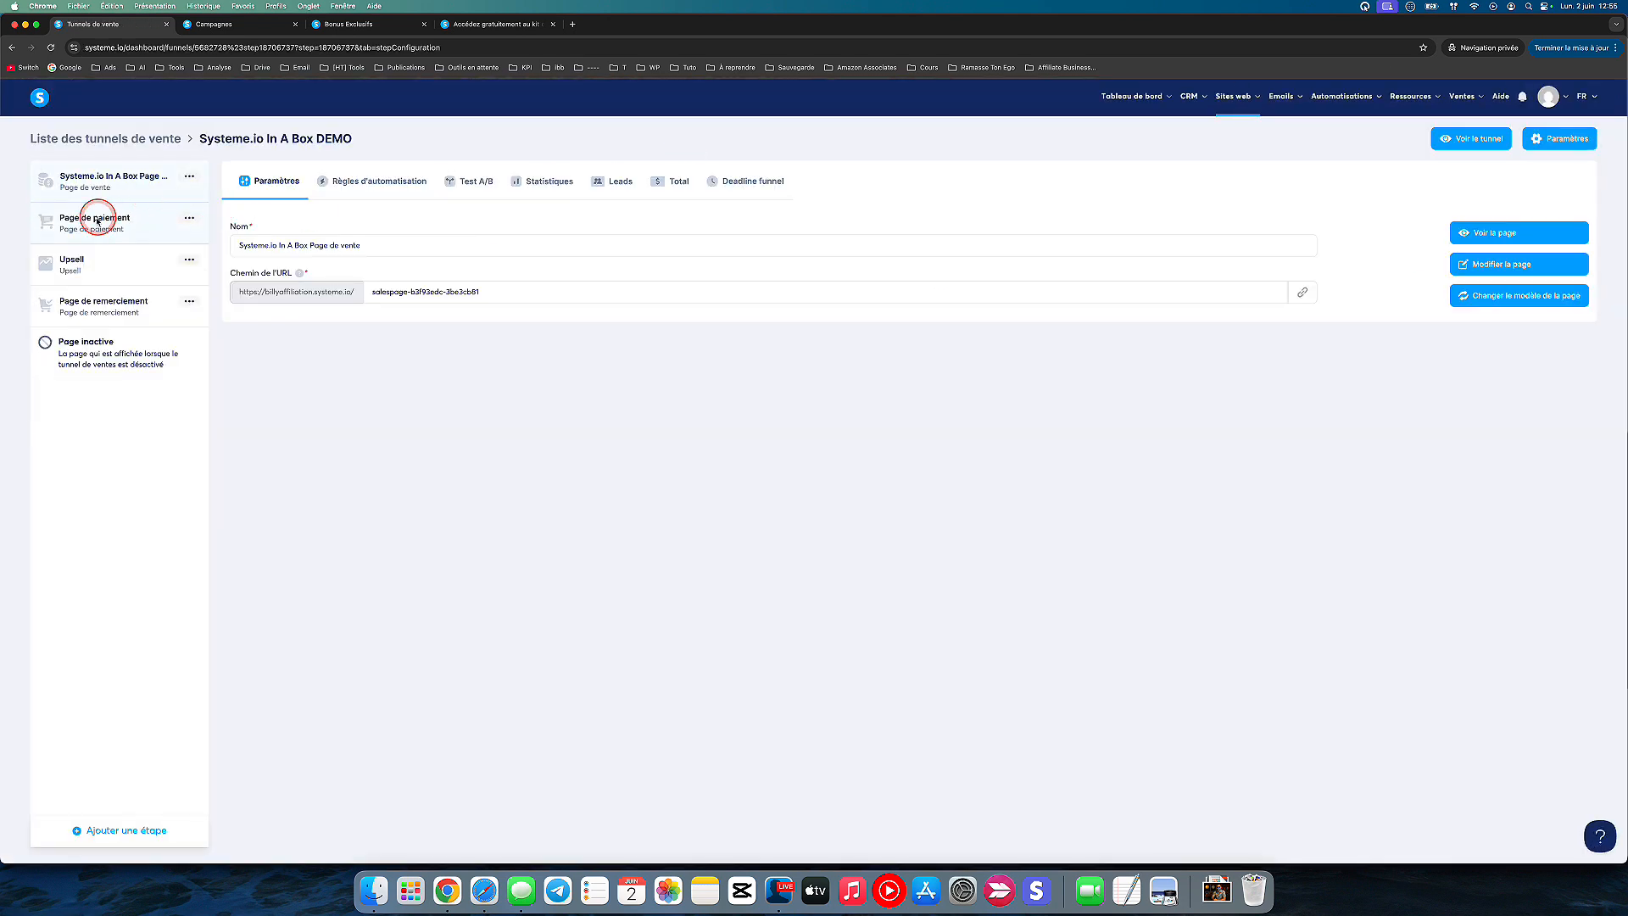
Step: On the Page de paiement step, choose a digital product as the offer type and begin a new product named "prix demo"
{"action": "left_click", "coordinate": [95, 219]}
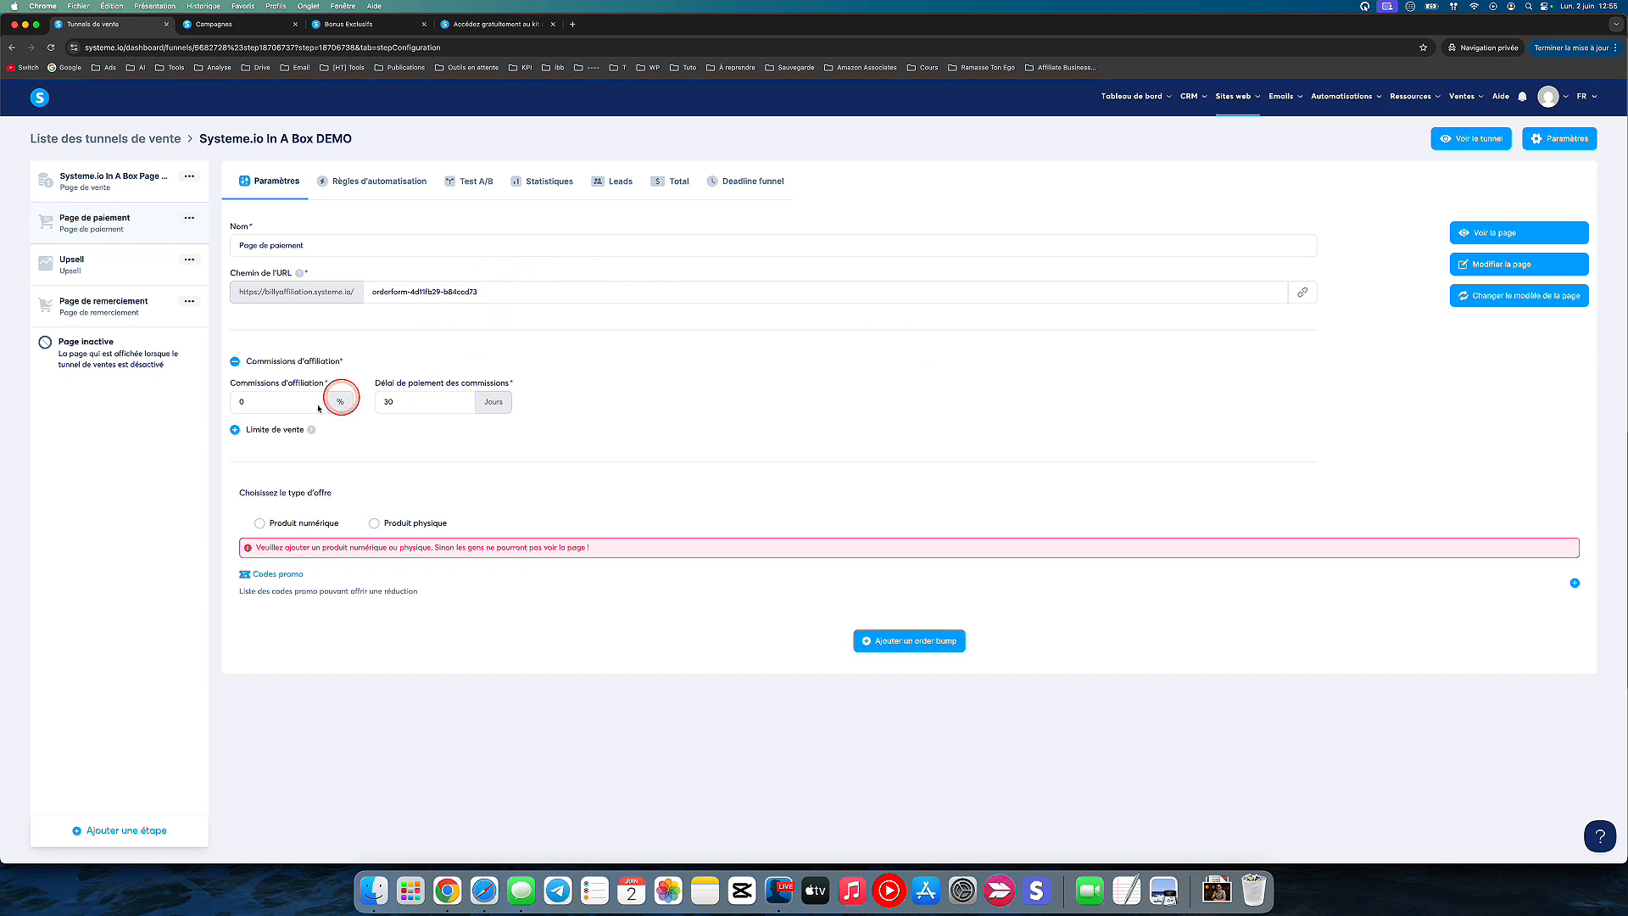
{"action": "left_click", "coordinate": [259, 524]}
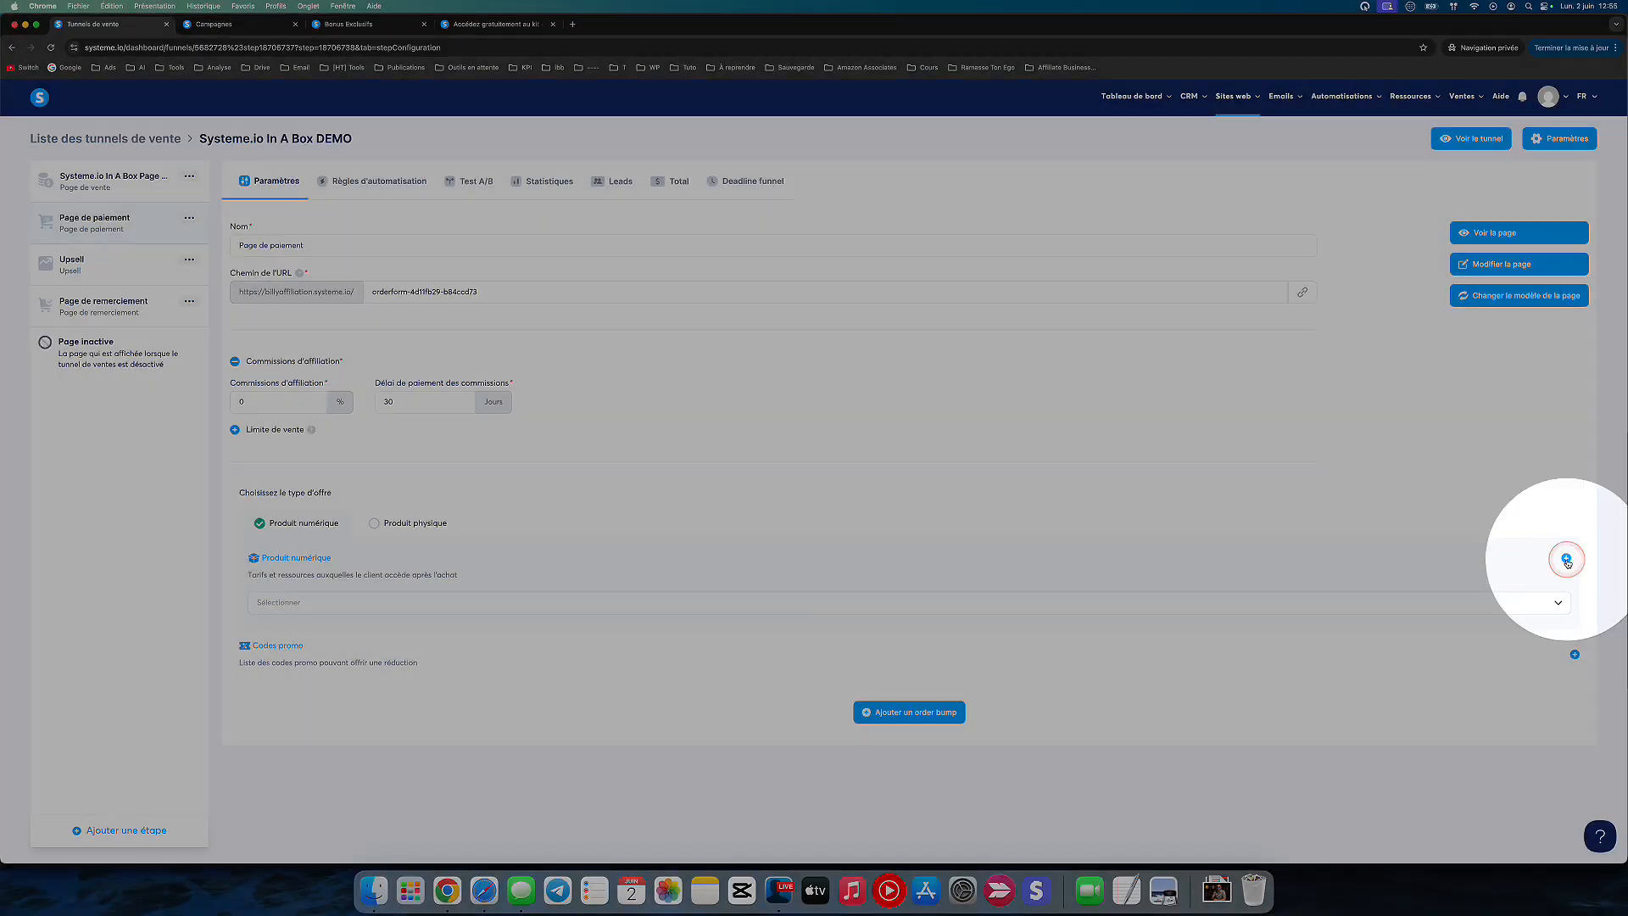
{"action": "left_click", "coordinate": [1567, 560]}
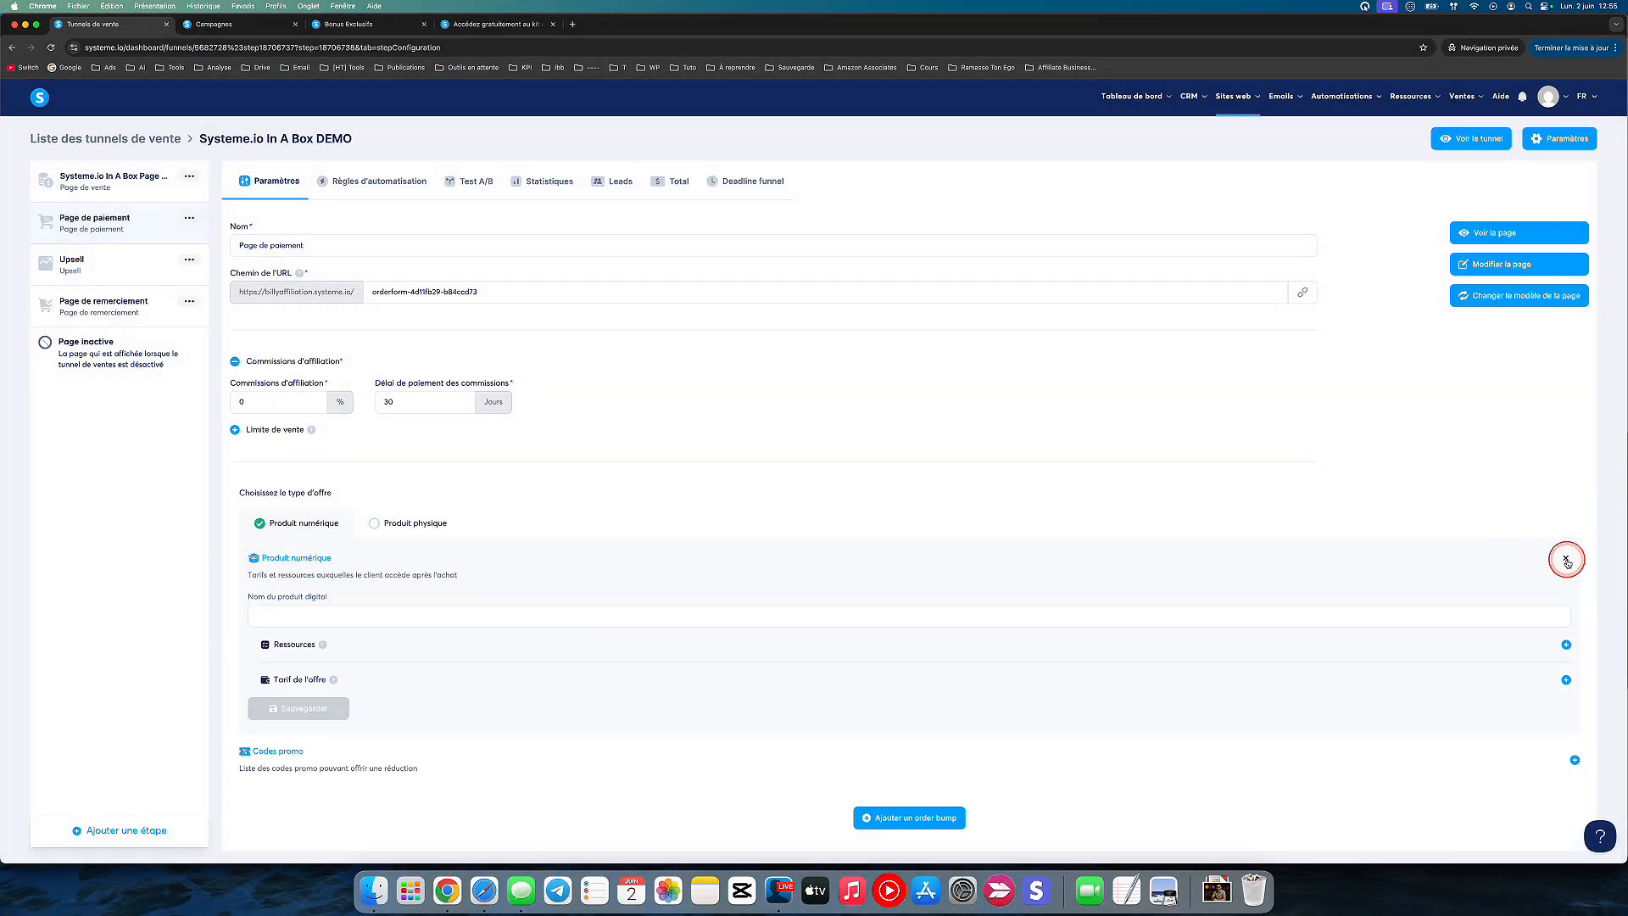
{"action": "left_click", "coordinate": [437, 619]}
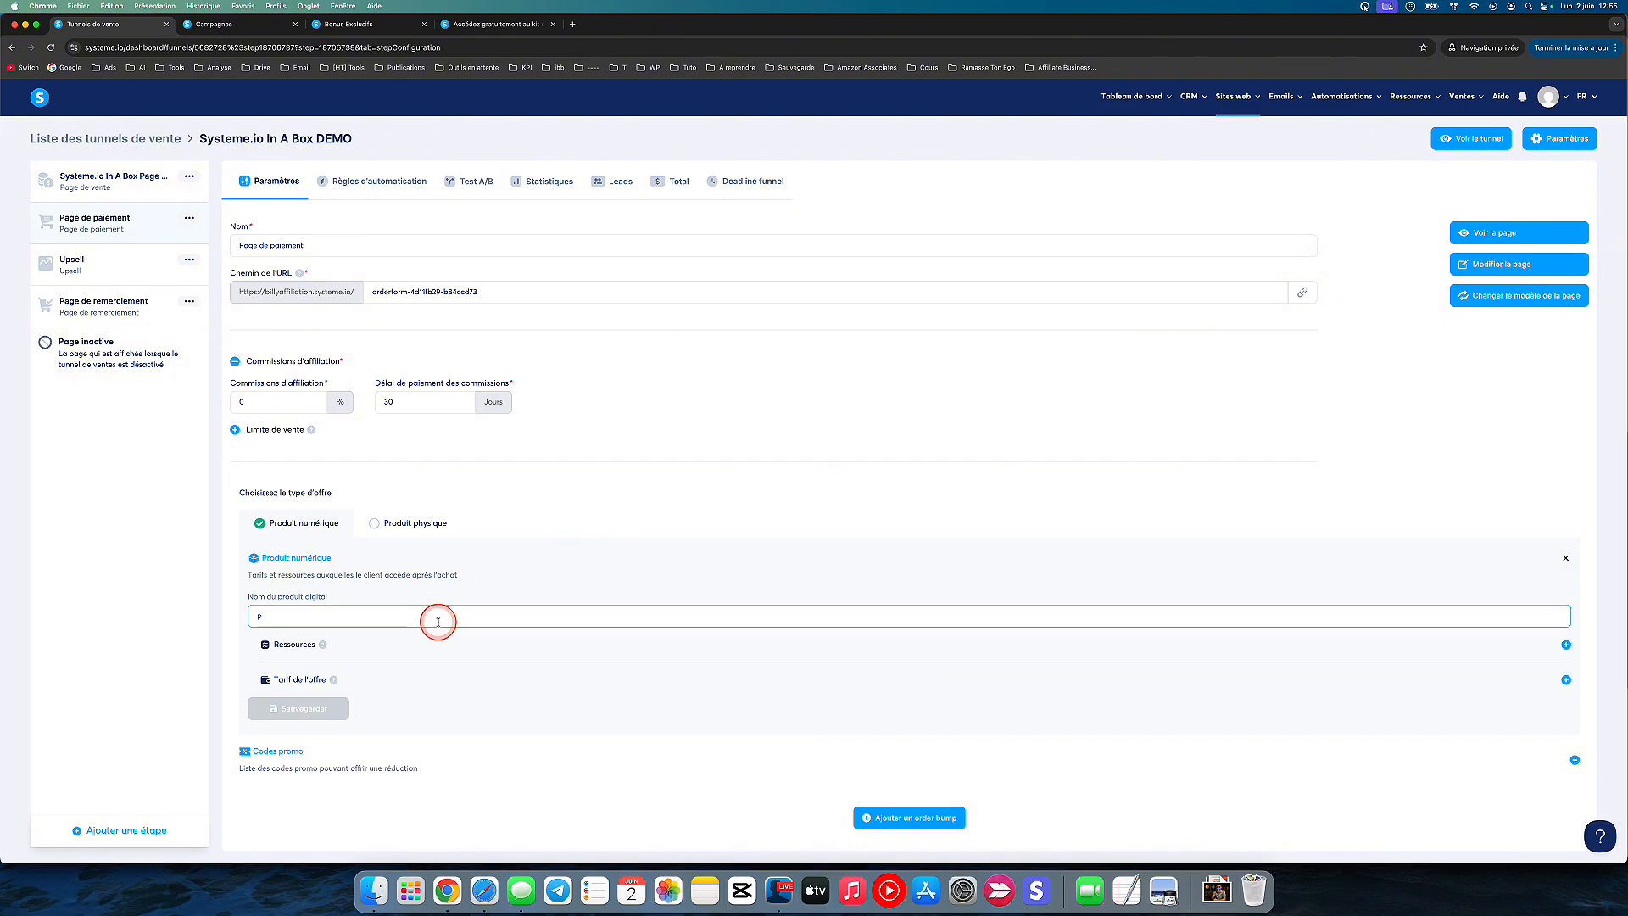
{"action": "type", "text": "prix demo"}
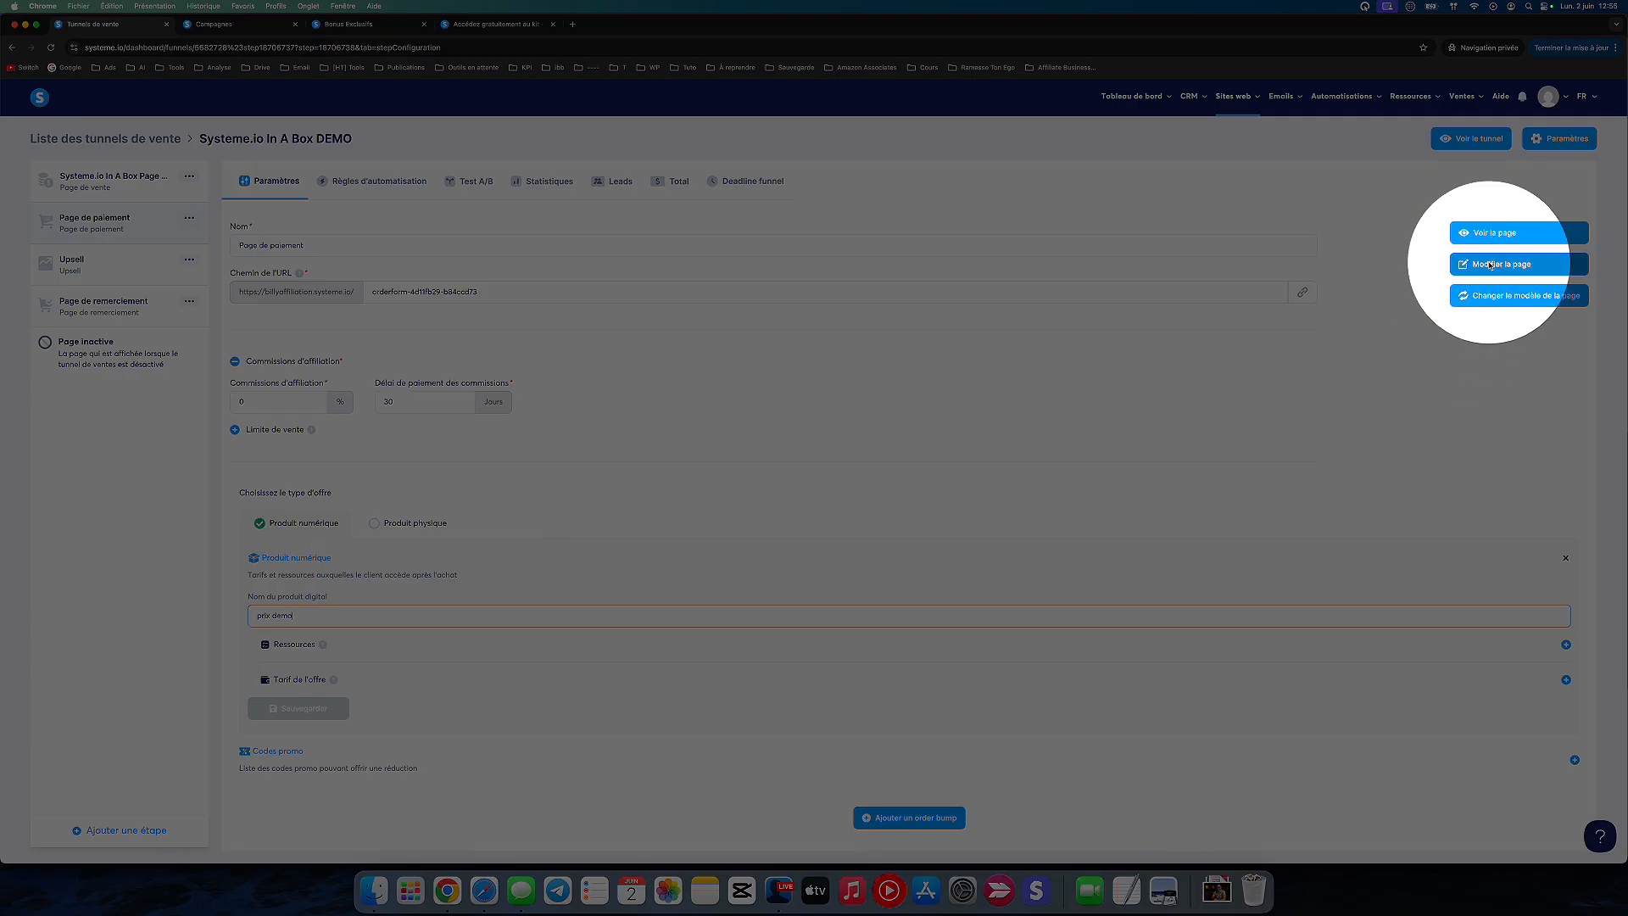
Step: Open the payment page in the editor, examine its order form and order bump, and look at its preview
{"action": "left_click", "coordinate": [1490, 265]}
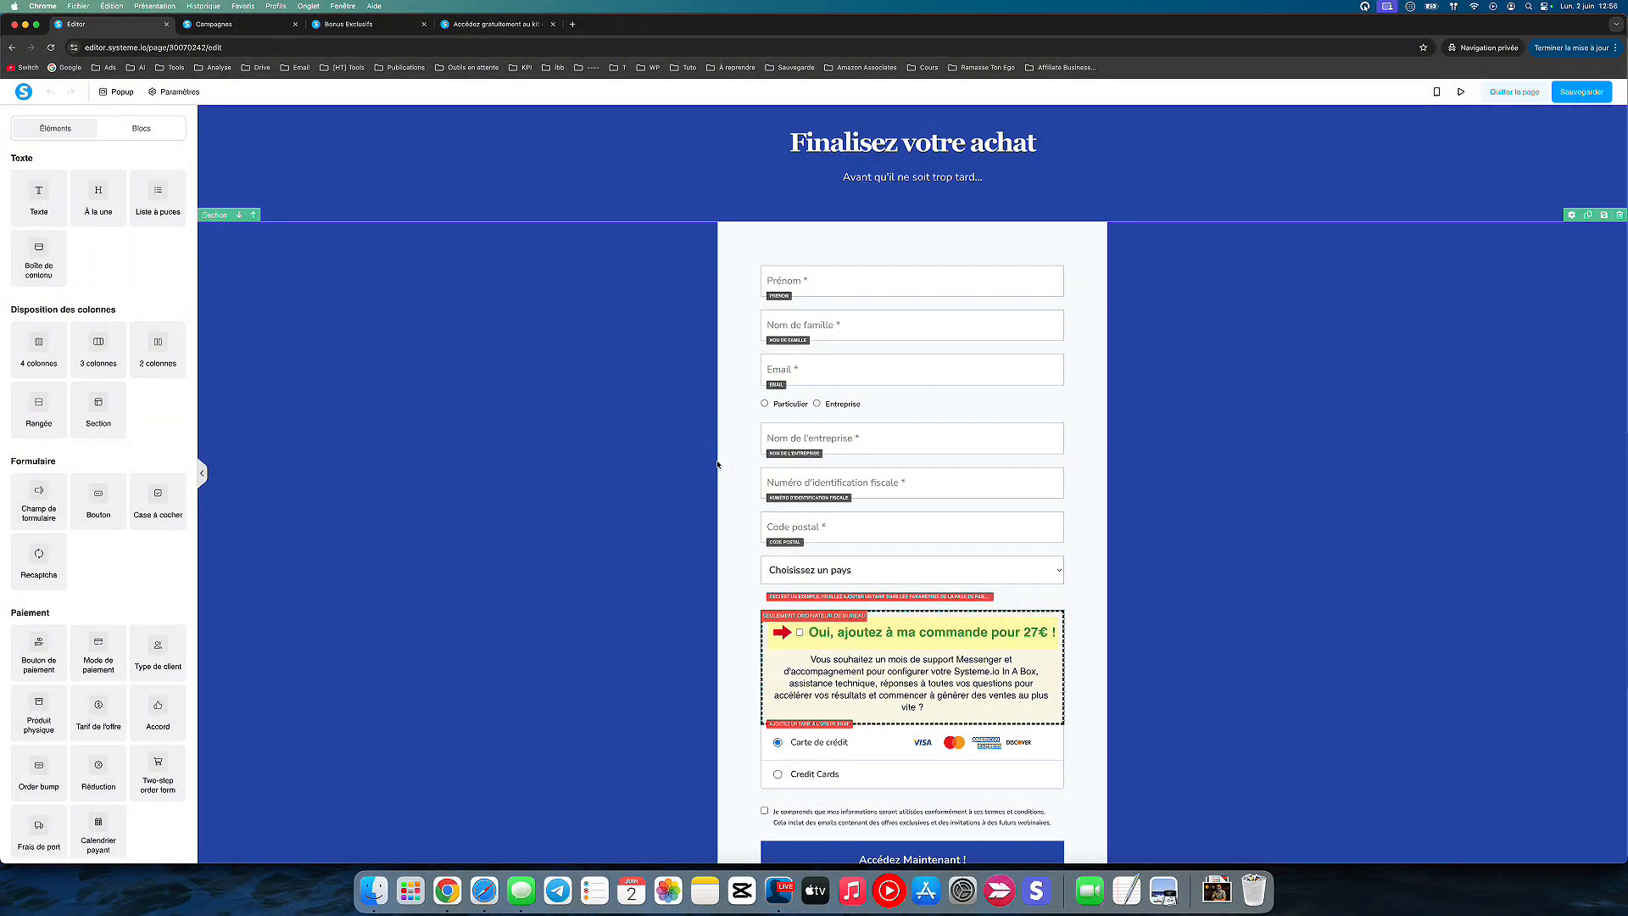
{"action": "scroll", "coordinate": [742, 725], "scroll_direction": "down", "scroll_amount": 3}
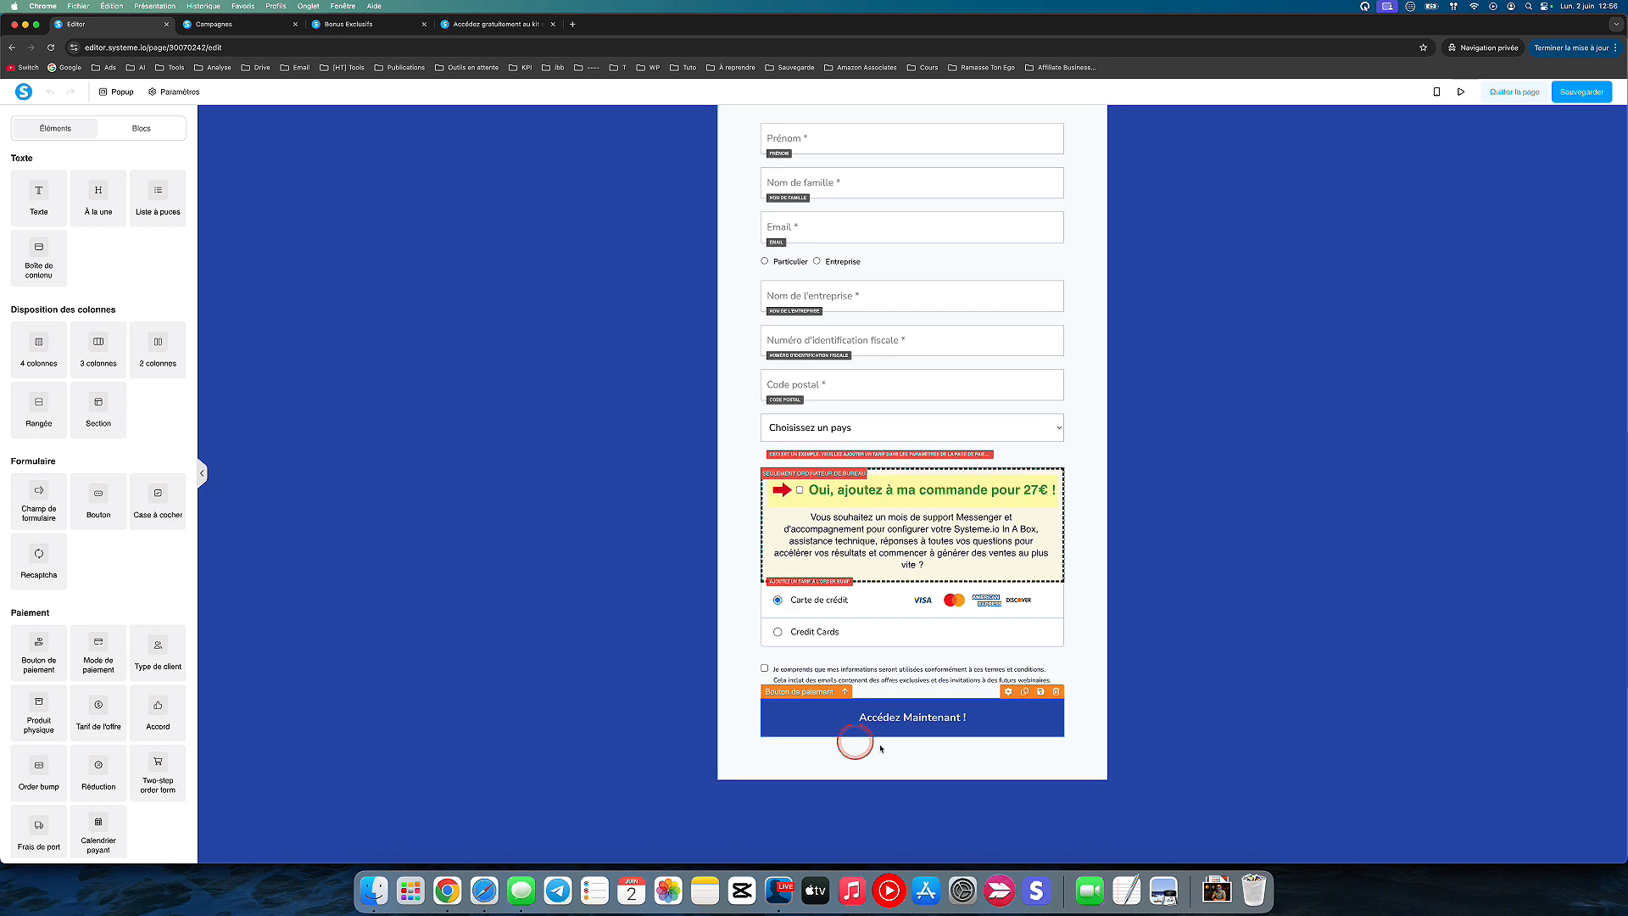
{"action": "left_click", "coordinate": [788, 700]}
{"action": "left_click", "coordinate": [782, 600]}
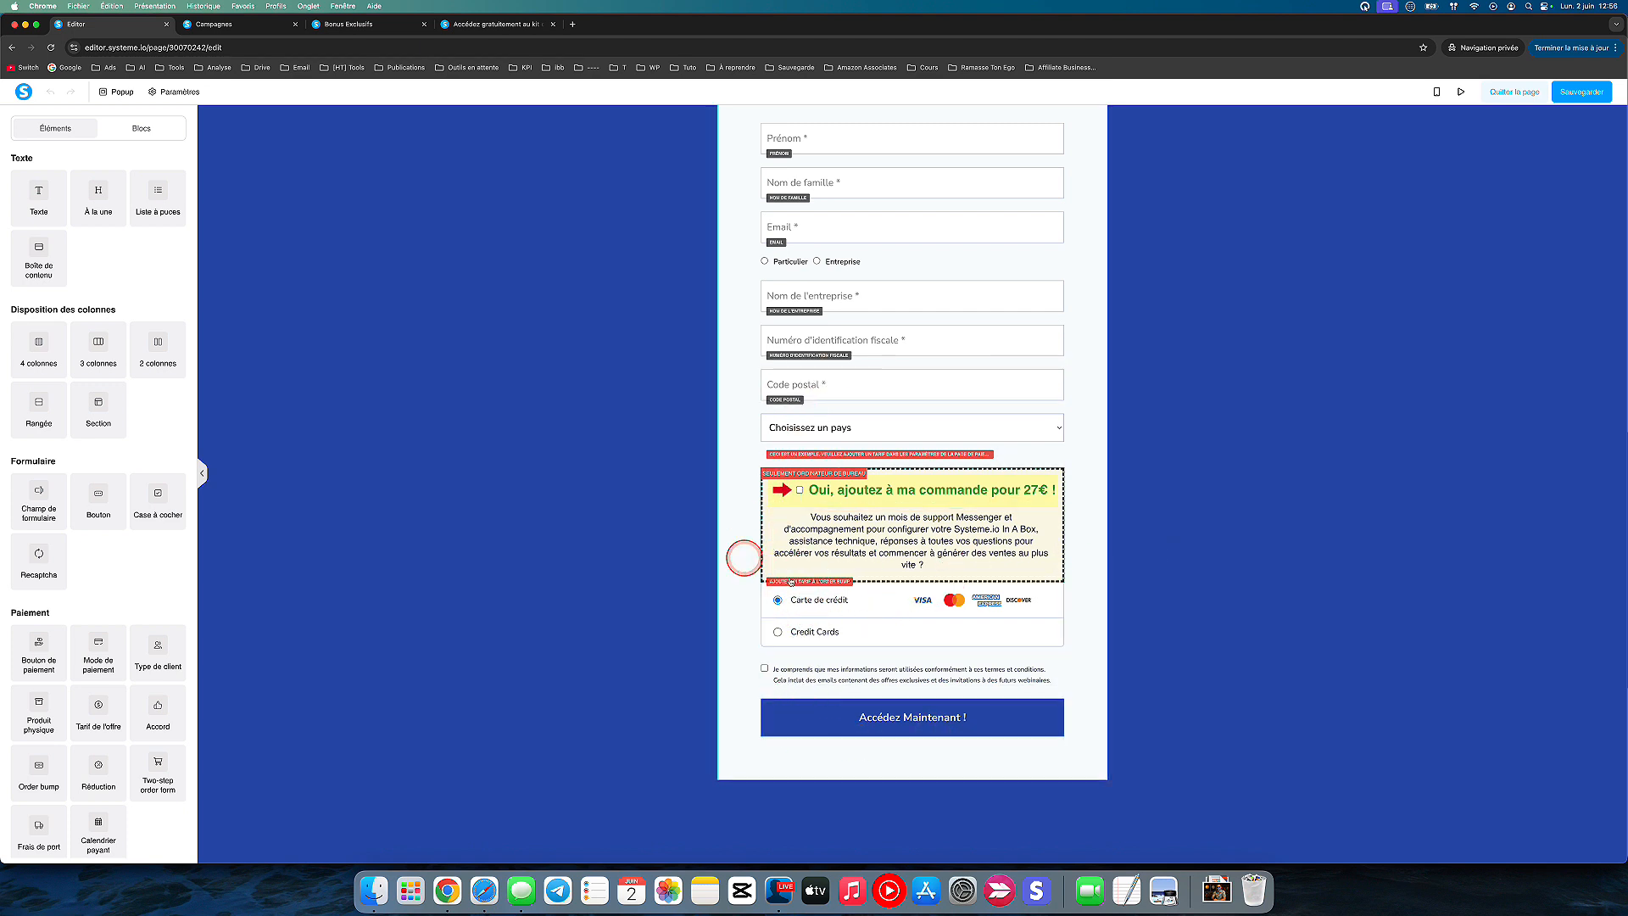
{"action": "left_click", "coordinate": [999, 477]}
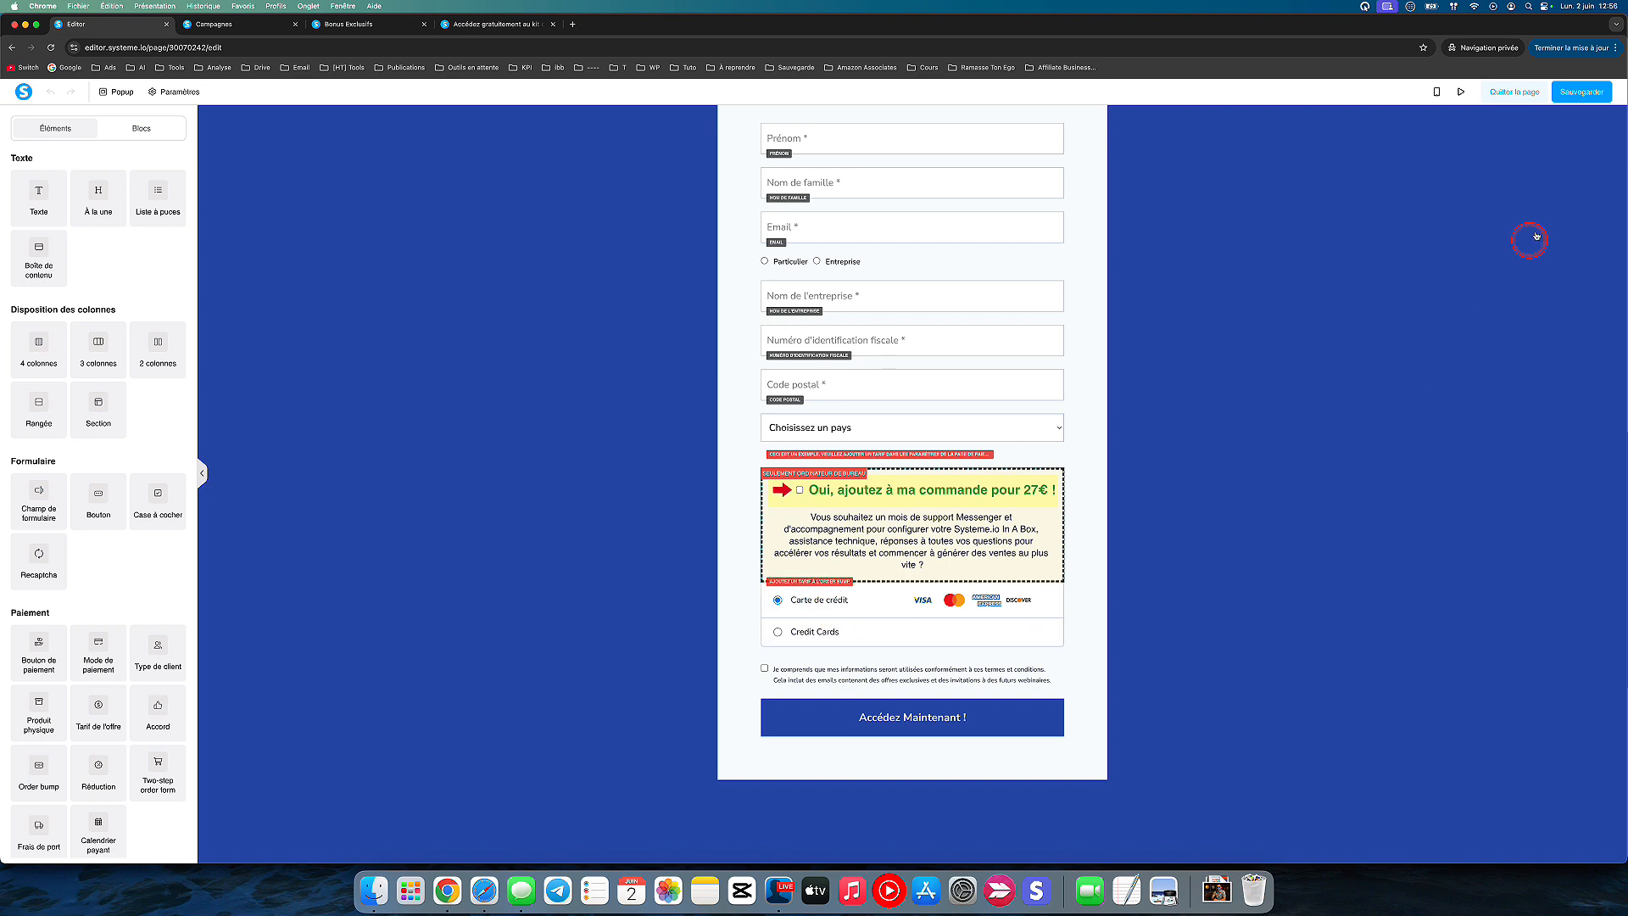
{"action": "left_click", "coordinate": [1459, 92]}
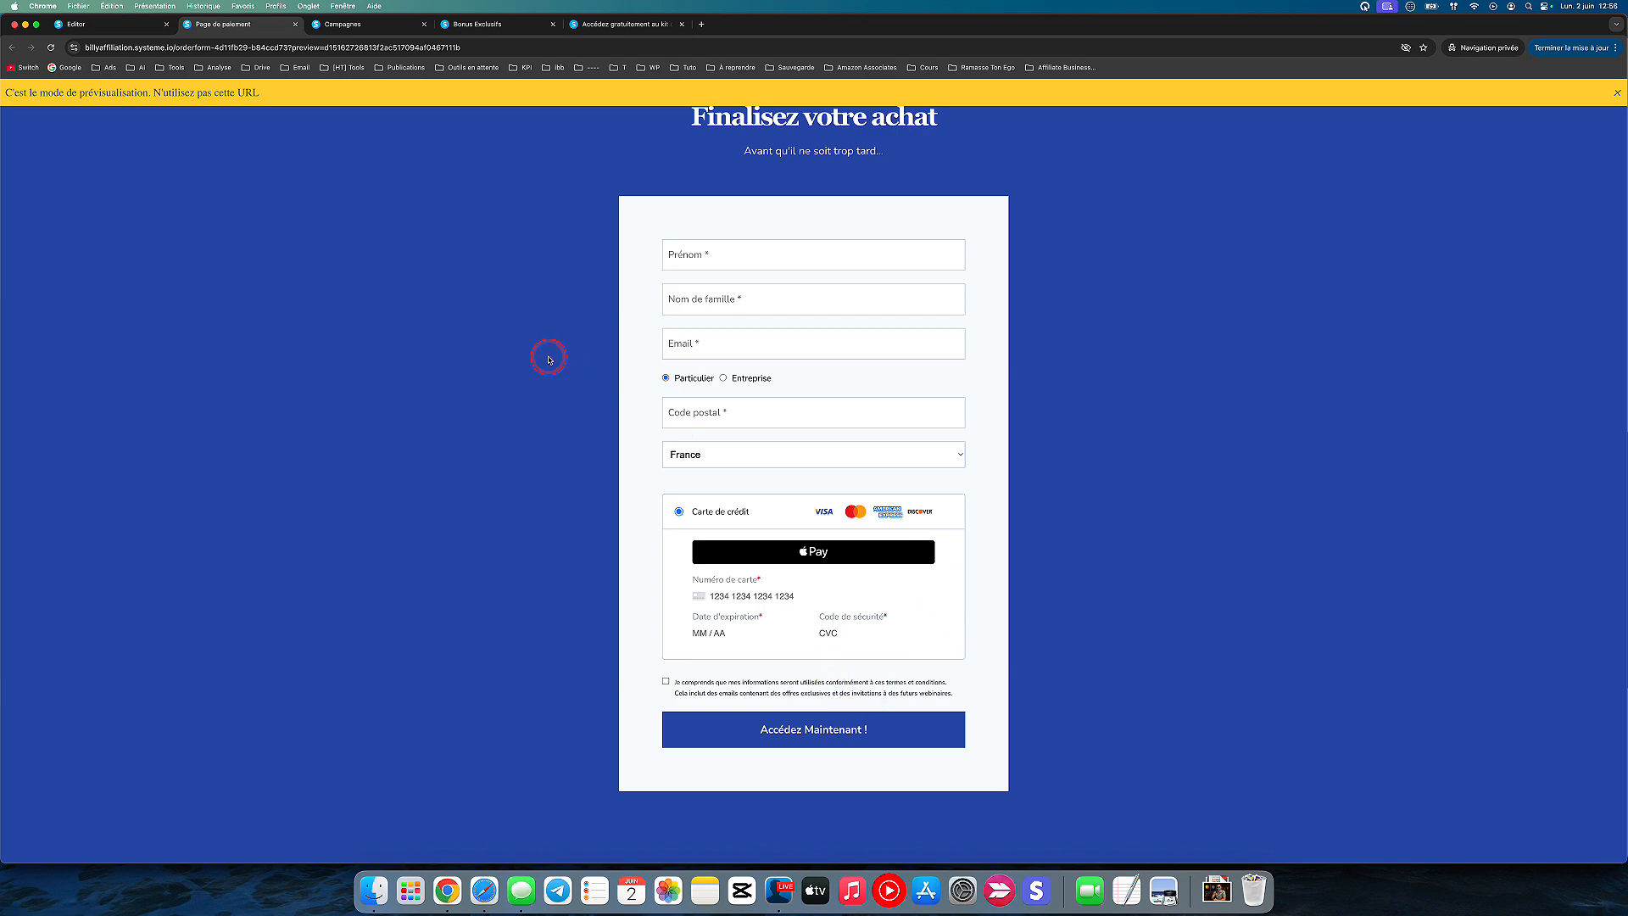
{"action": "left_click", "coordinate": [295, 24]}
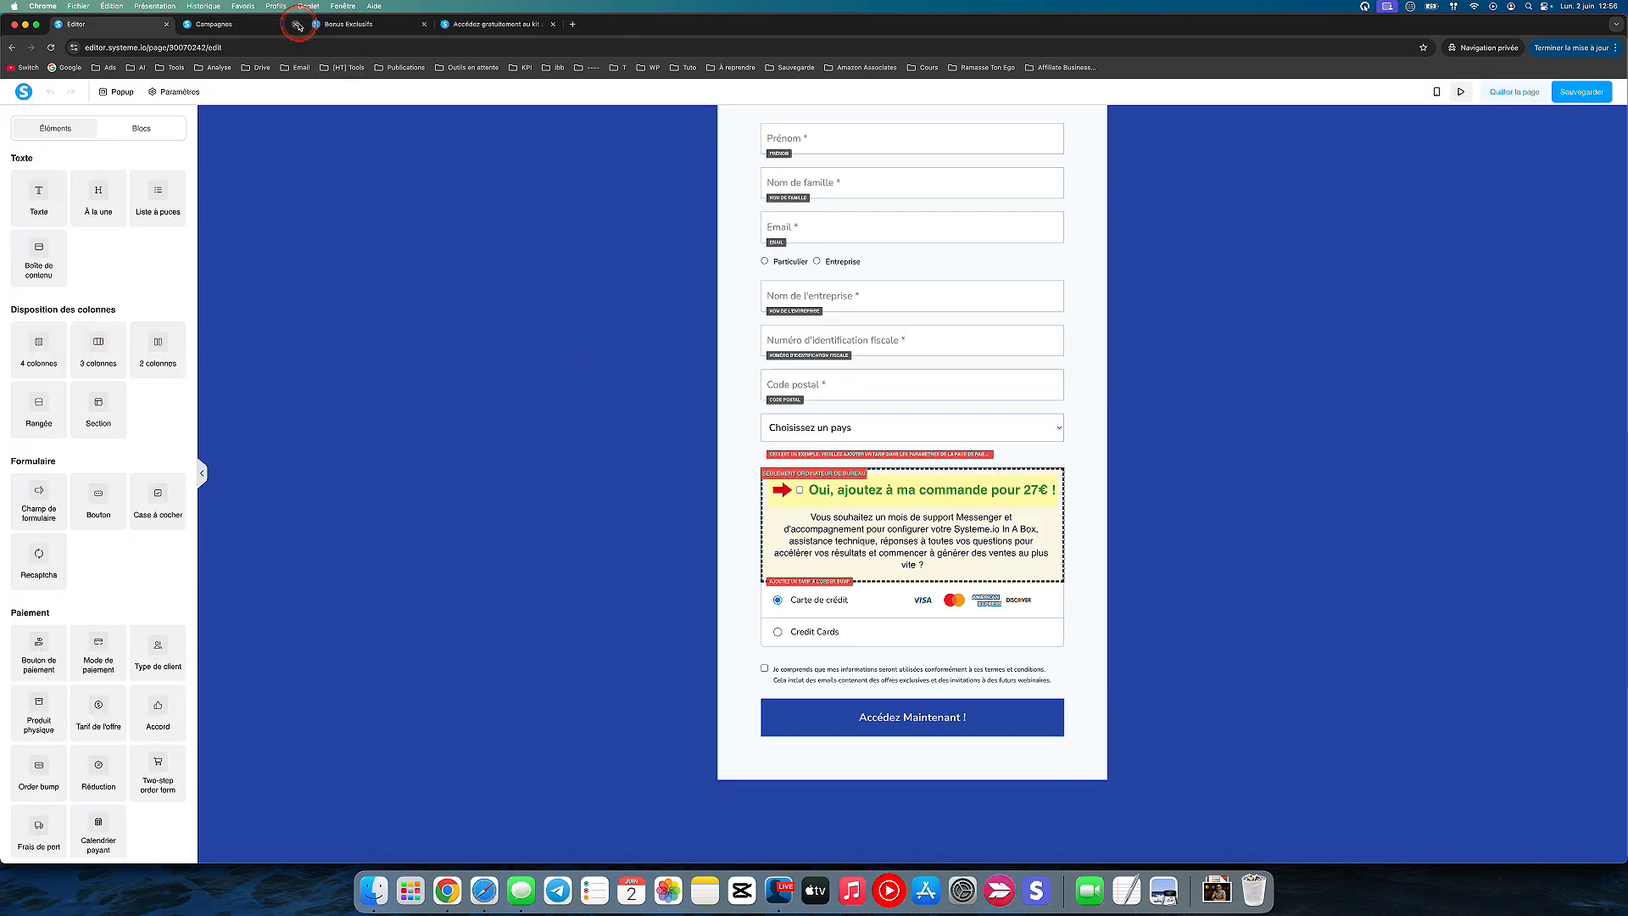
Step: Check the payment page's mobile layout from the form fields to the footer, and leave the editor
{"action": "left_click", "coordinate": [637, 448]}
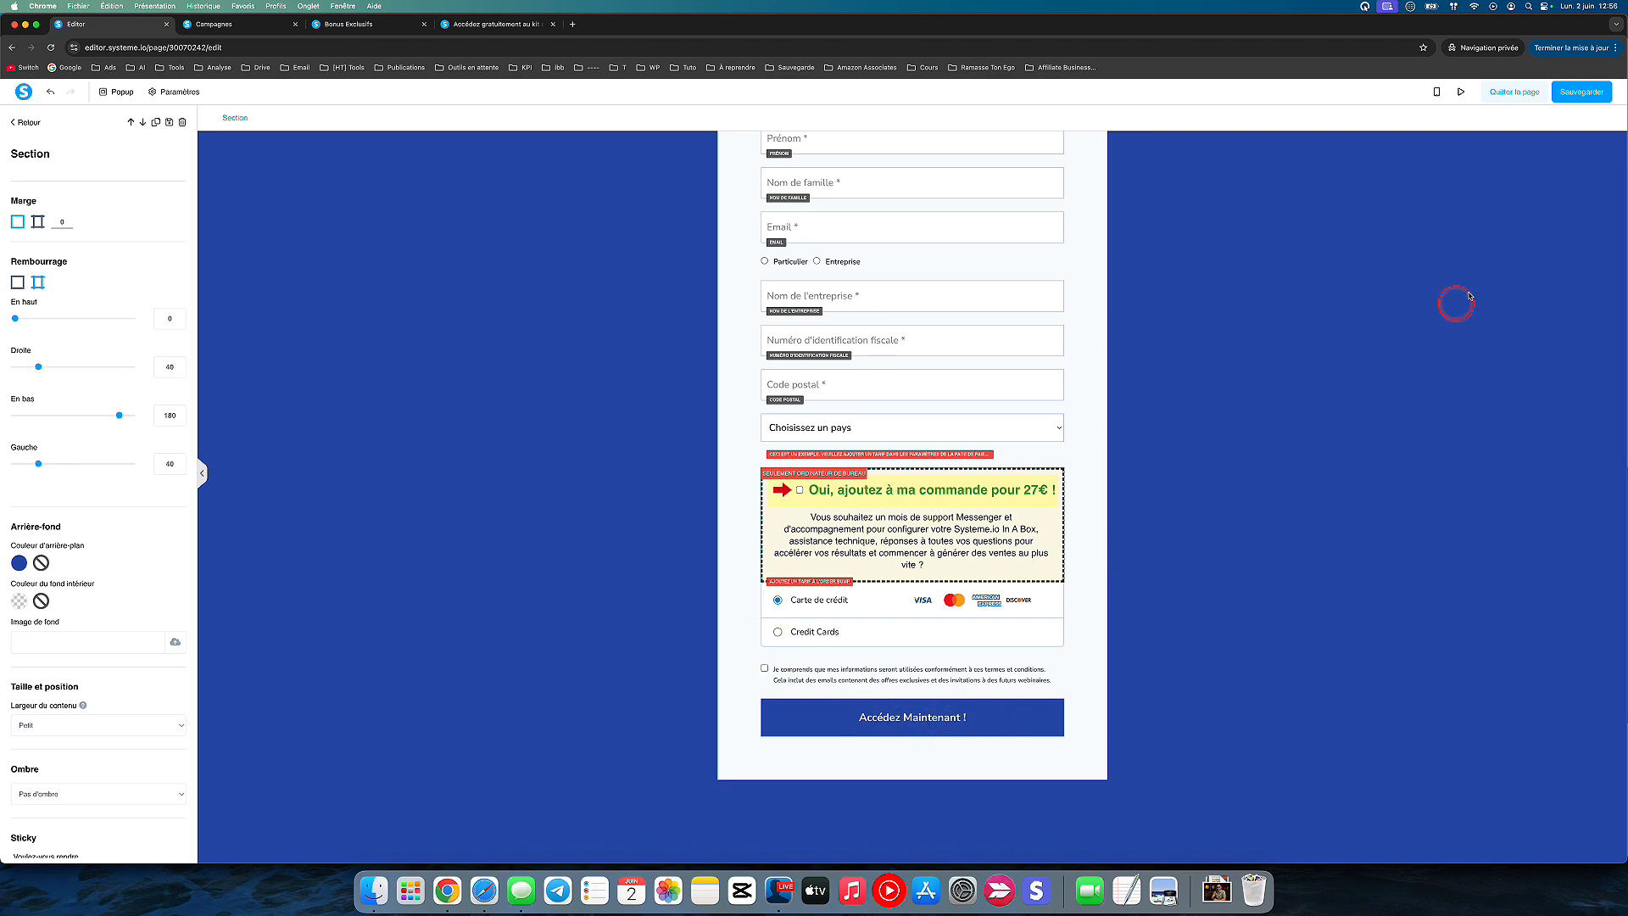
{"action": "left_click", "coordinate": [1438, 92]}
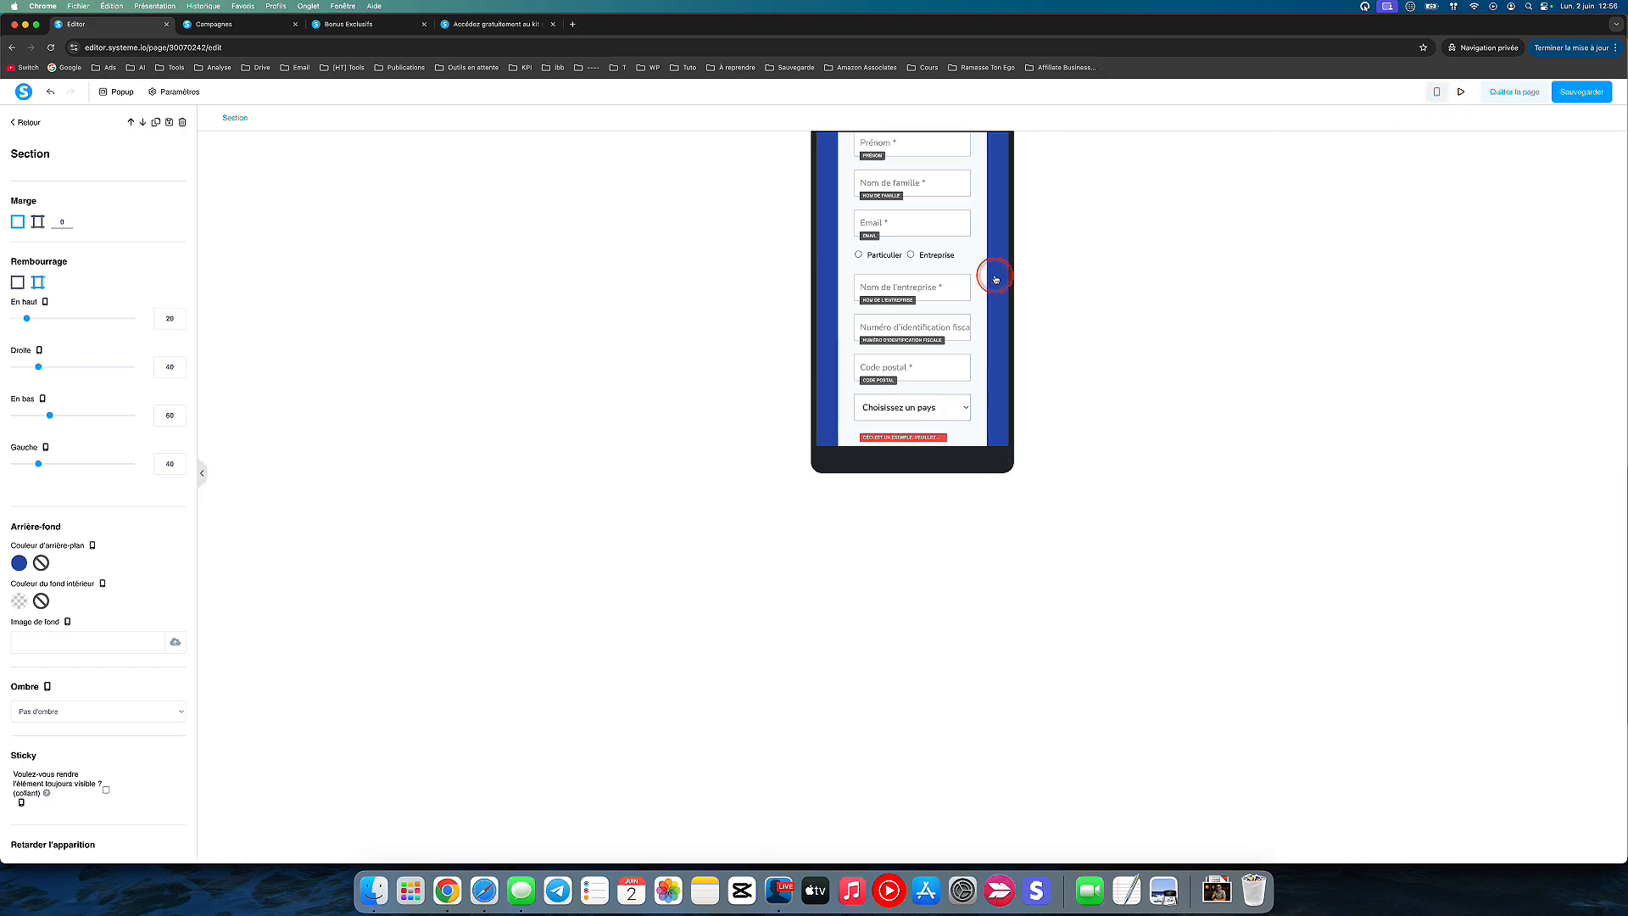
{"action": "scroll", "coordinate": [924, 297], "scroll_direction": "down", "scroll_amount": 10}
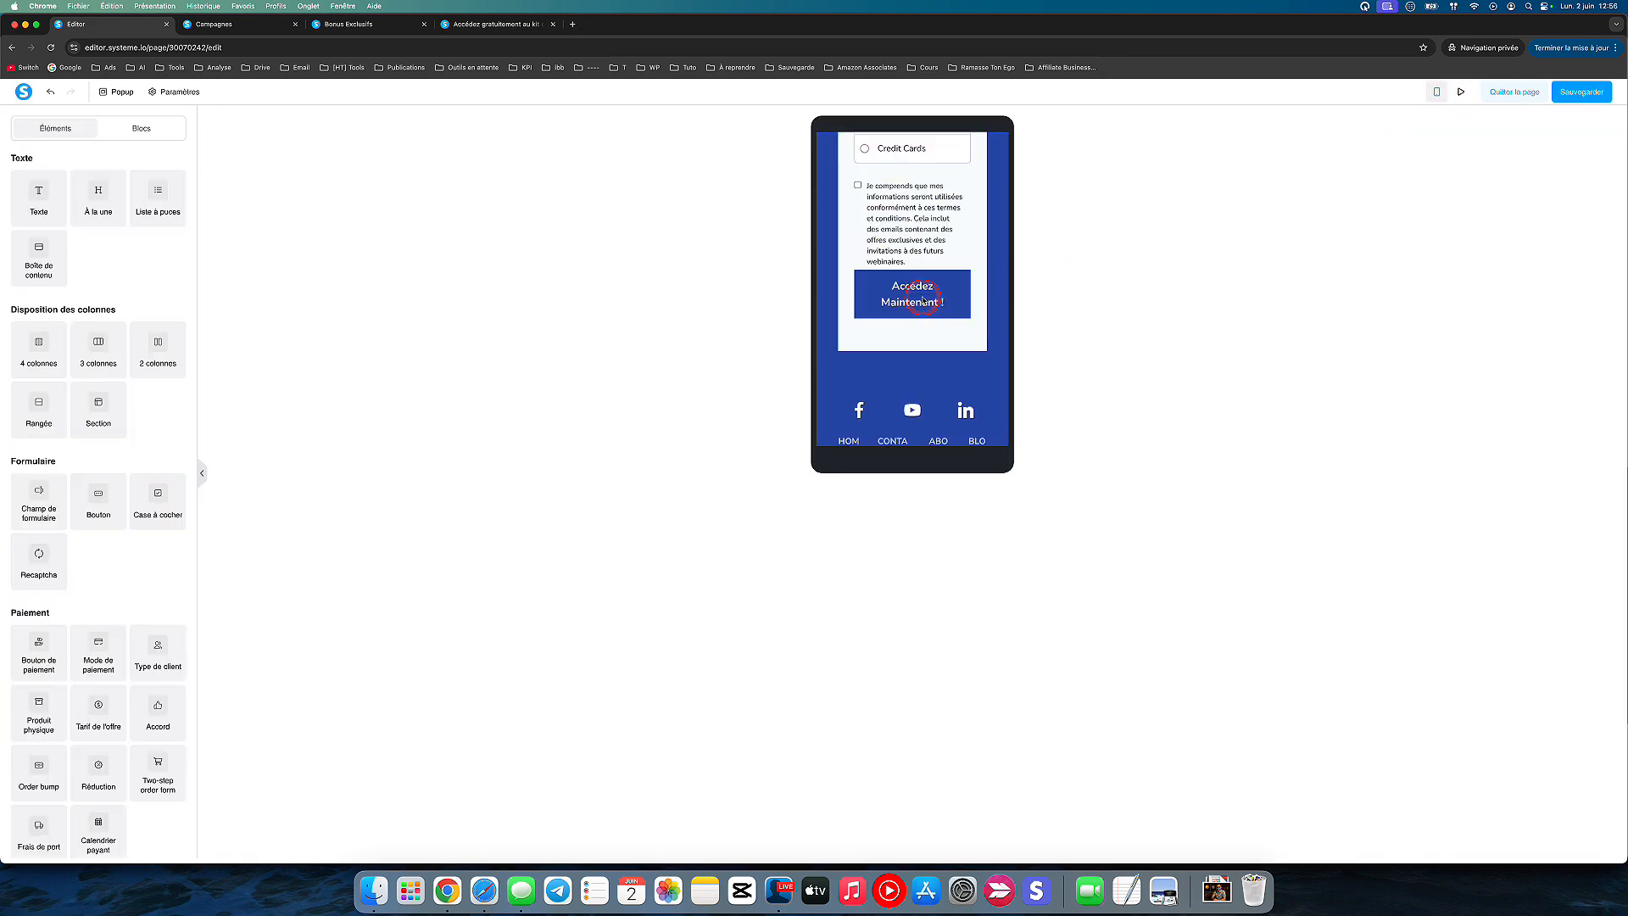
{"action": "scroll", "coordinate": [924, 297], "scroll_direction": "up", "scroll_amount": 15}
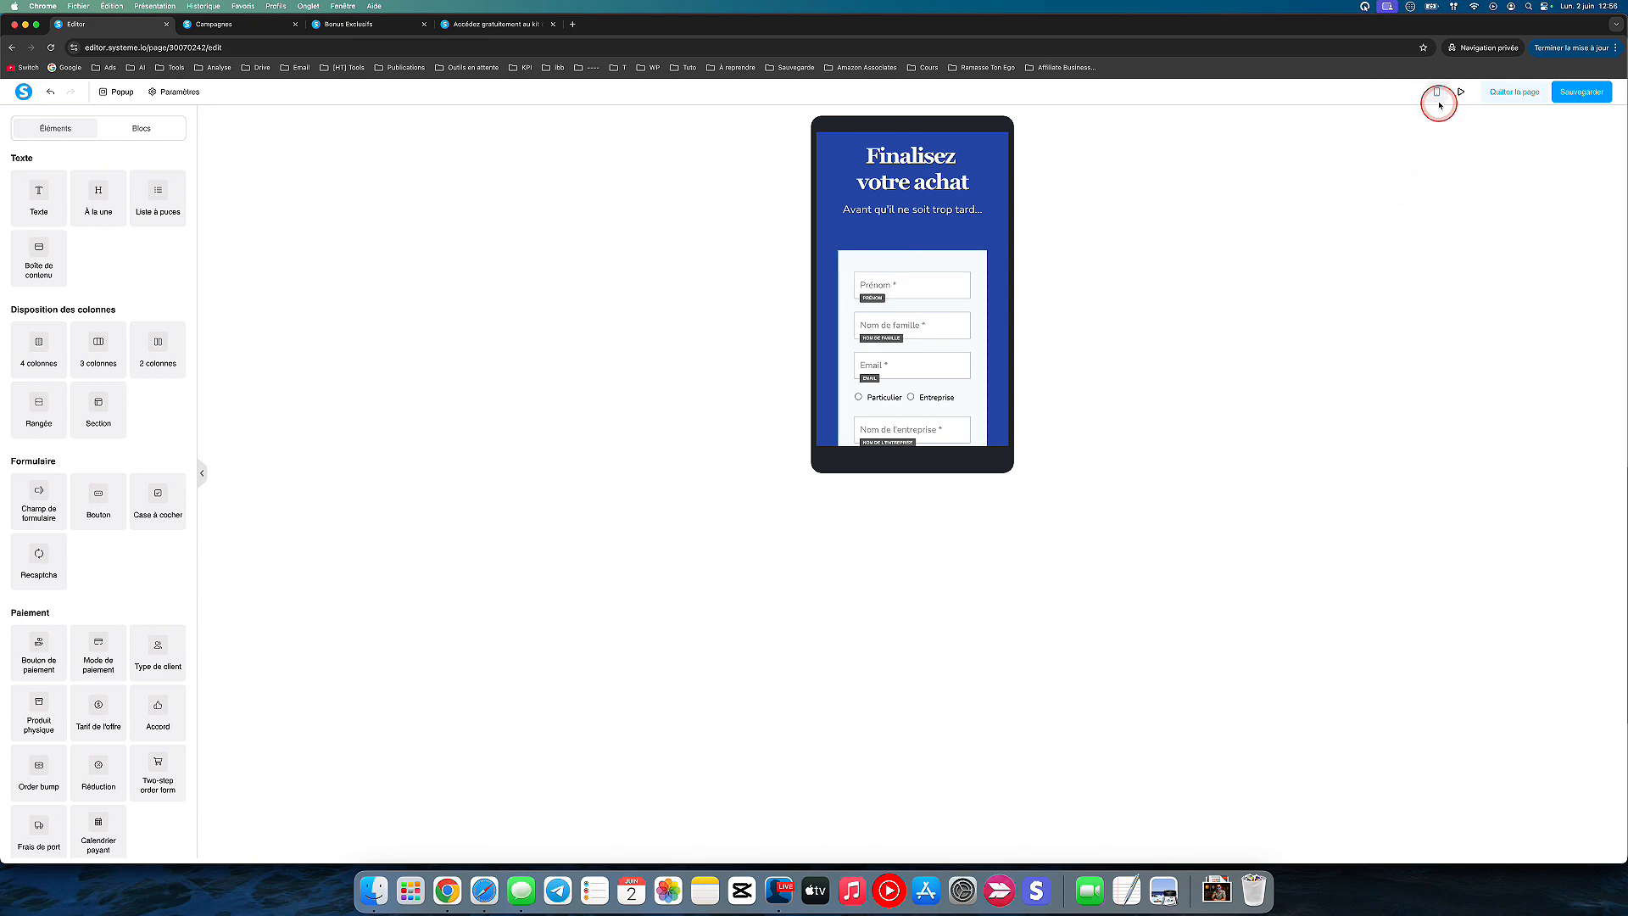
{"action": "left_click", "coordinate": [1437, 92]}
{"action": "left_click", "coordinate": [1514, 92]}
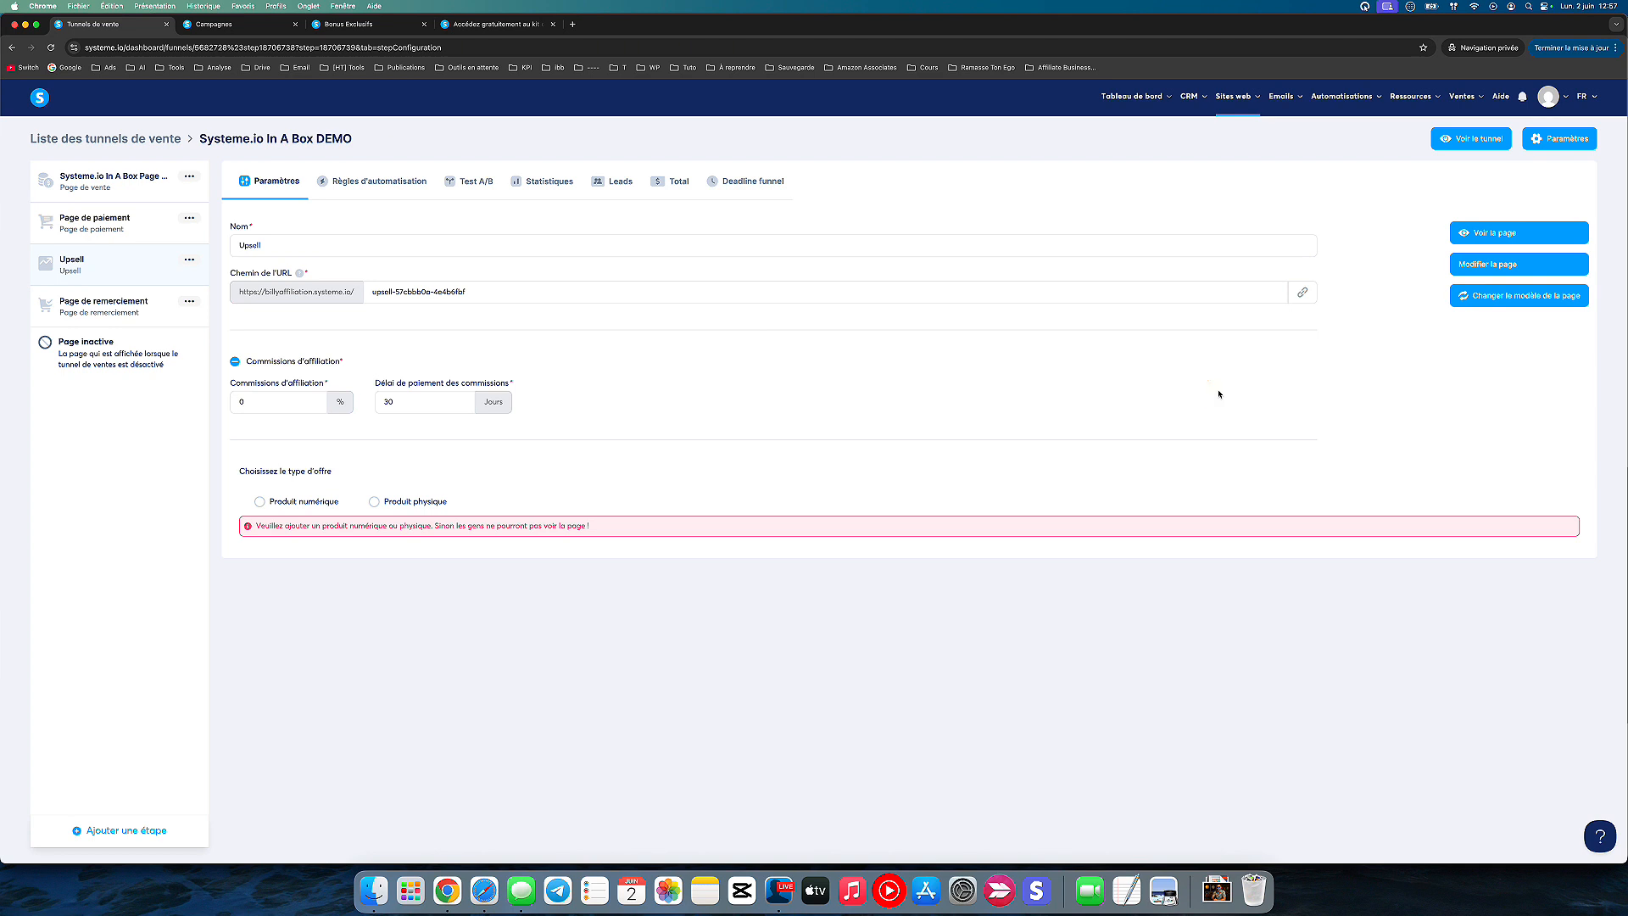
Step: On the Upsell step, choose Produit numérique as the offer type and start adding a new digital product
{"action": "left_click", "coordinate": [392, 353]}
{"action": "left_click", "coordinate": [259, 503]}
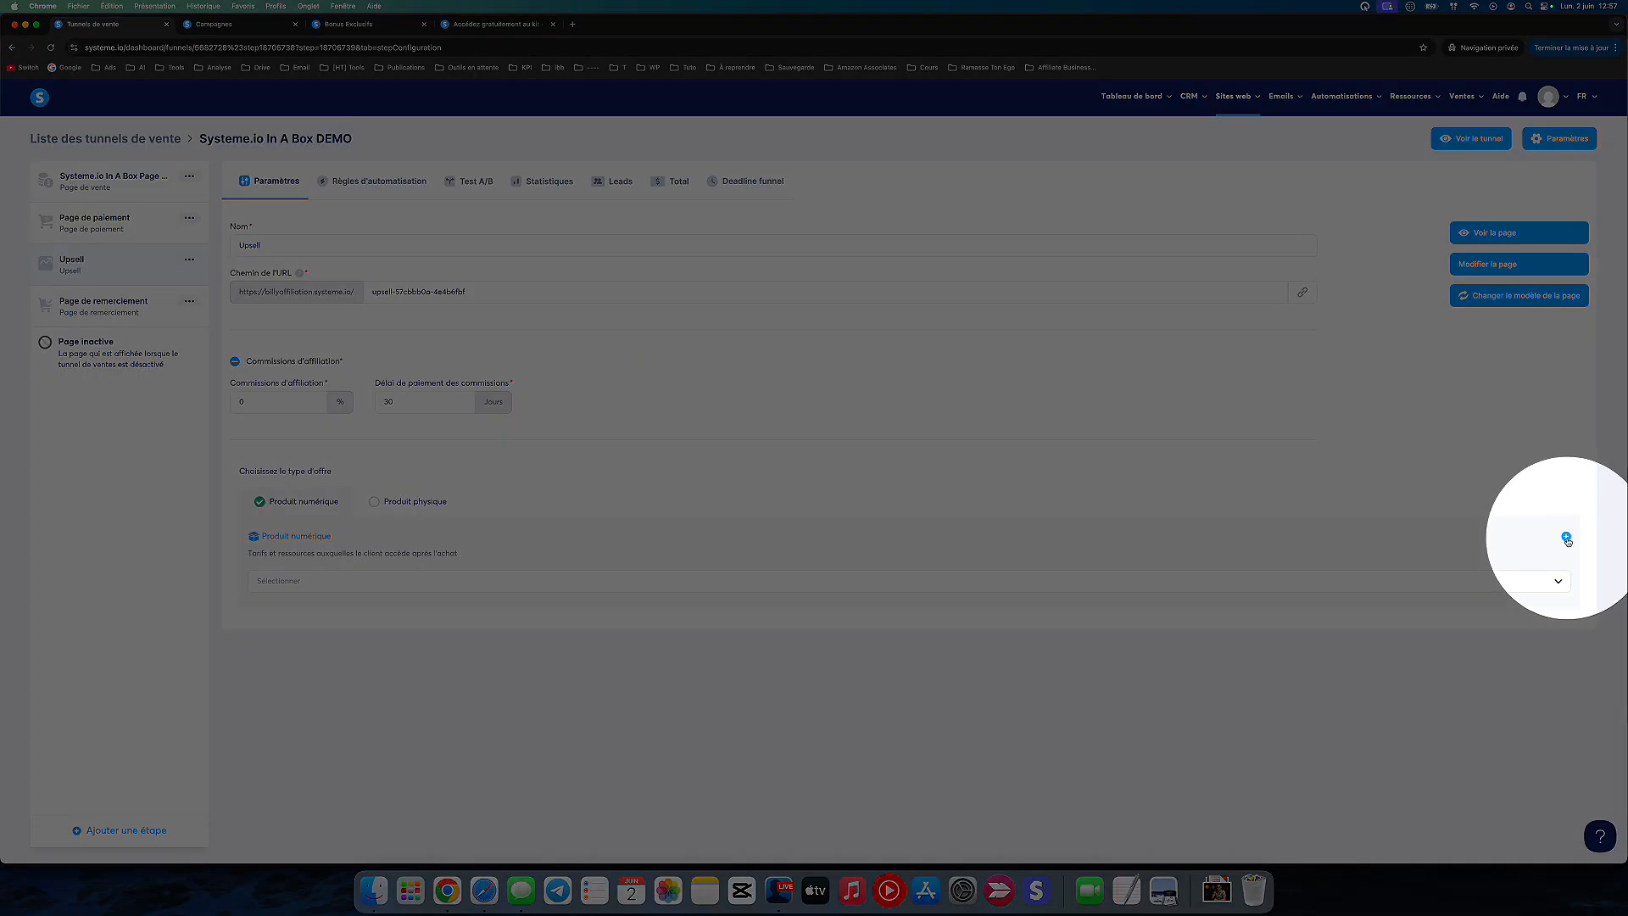
{"action": "left_click", "coordinate": [1568, 539]}
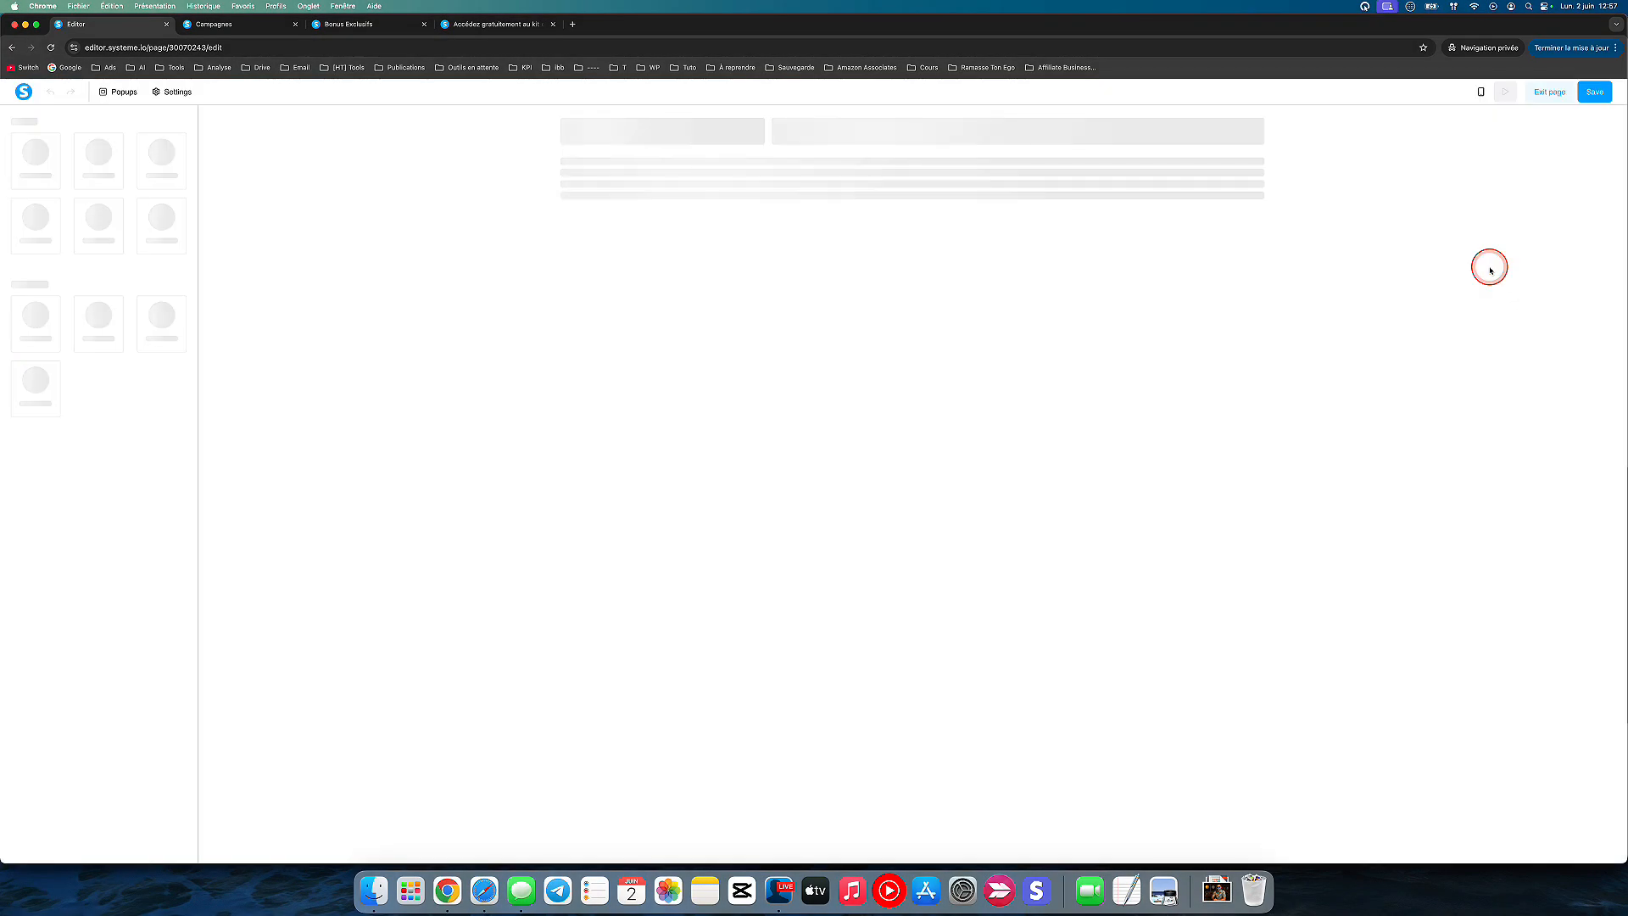
Step: Review the Upsell page's offer summary and training blocks, examining the title, image and content list of the web/mobile application training
{"action": "scroll", "coordinate": [505, 559], "scroll_direction": "down", "scroll_amount": 10}
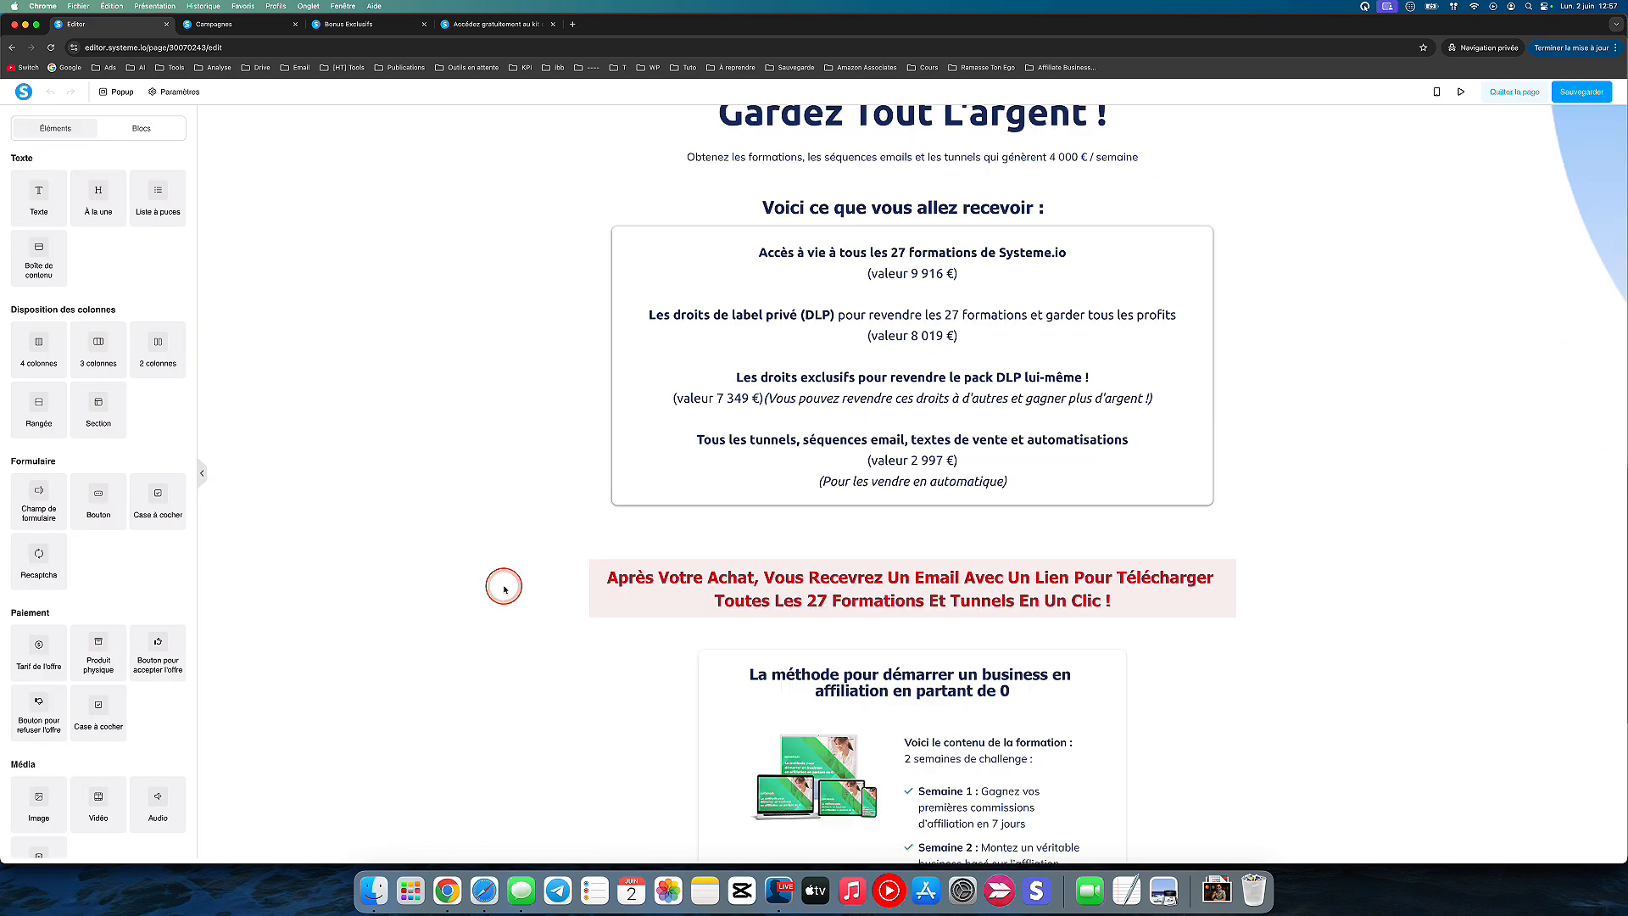
{"action": "scroll", "coordinate": [505, 587], "scroll_direction": "down", "scroll_amount": 15}
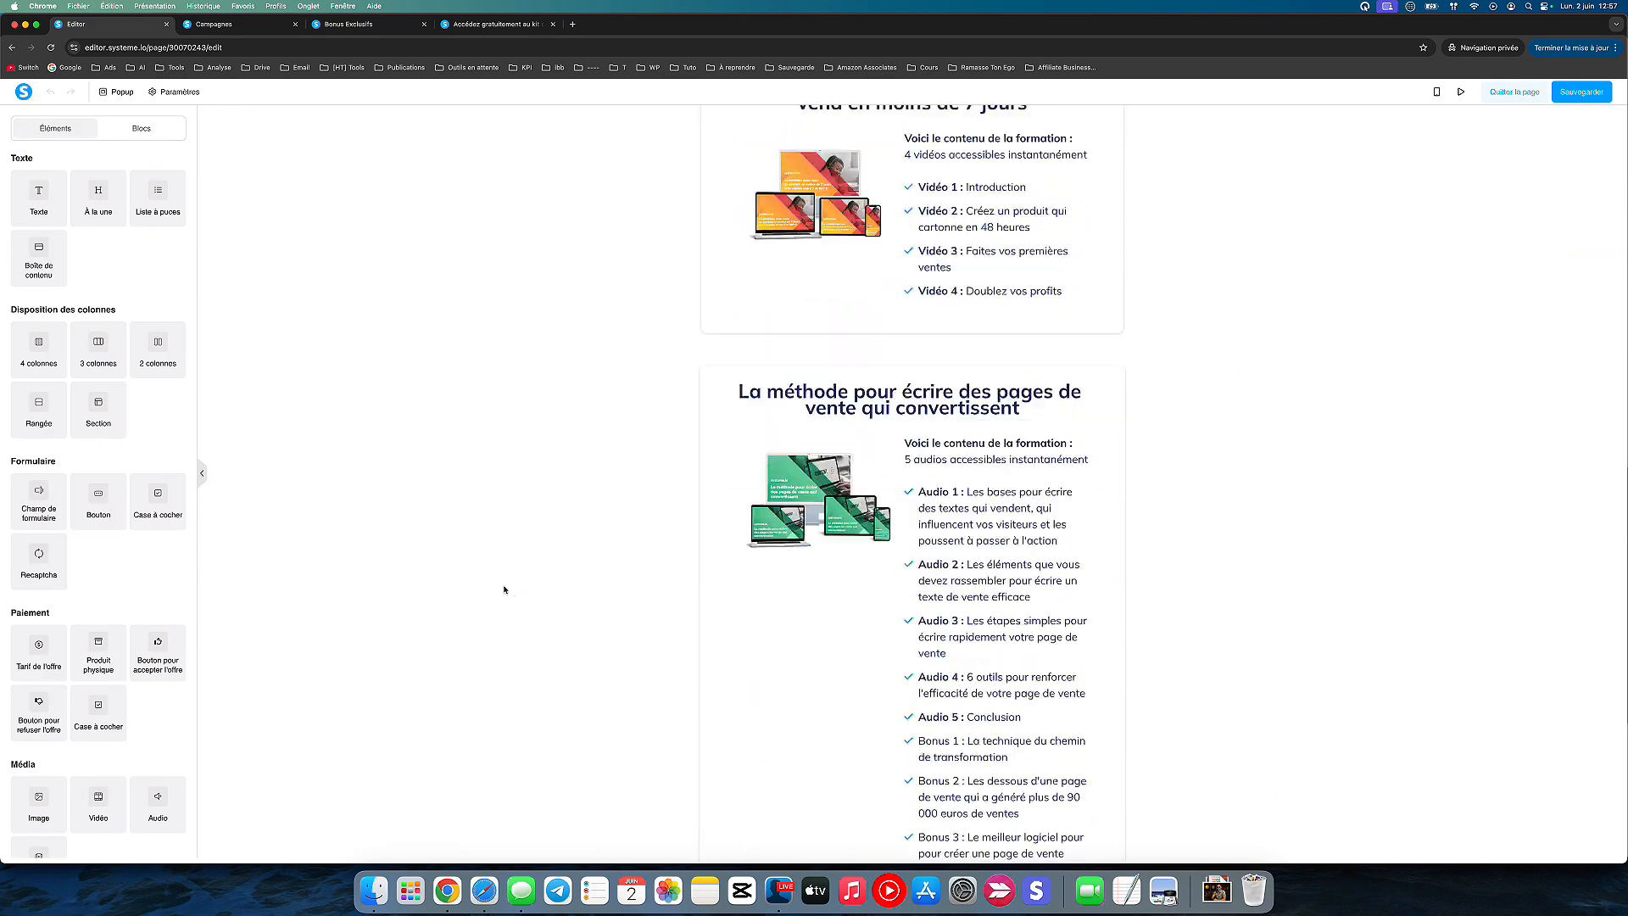
{"action": "scroll", "coordinate": [505, 590], "scroll_direction": "down", "scroll_amount": 5}
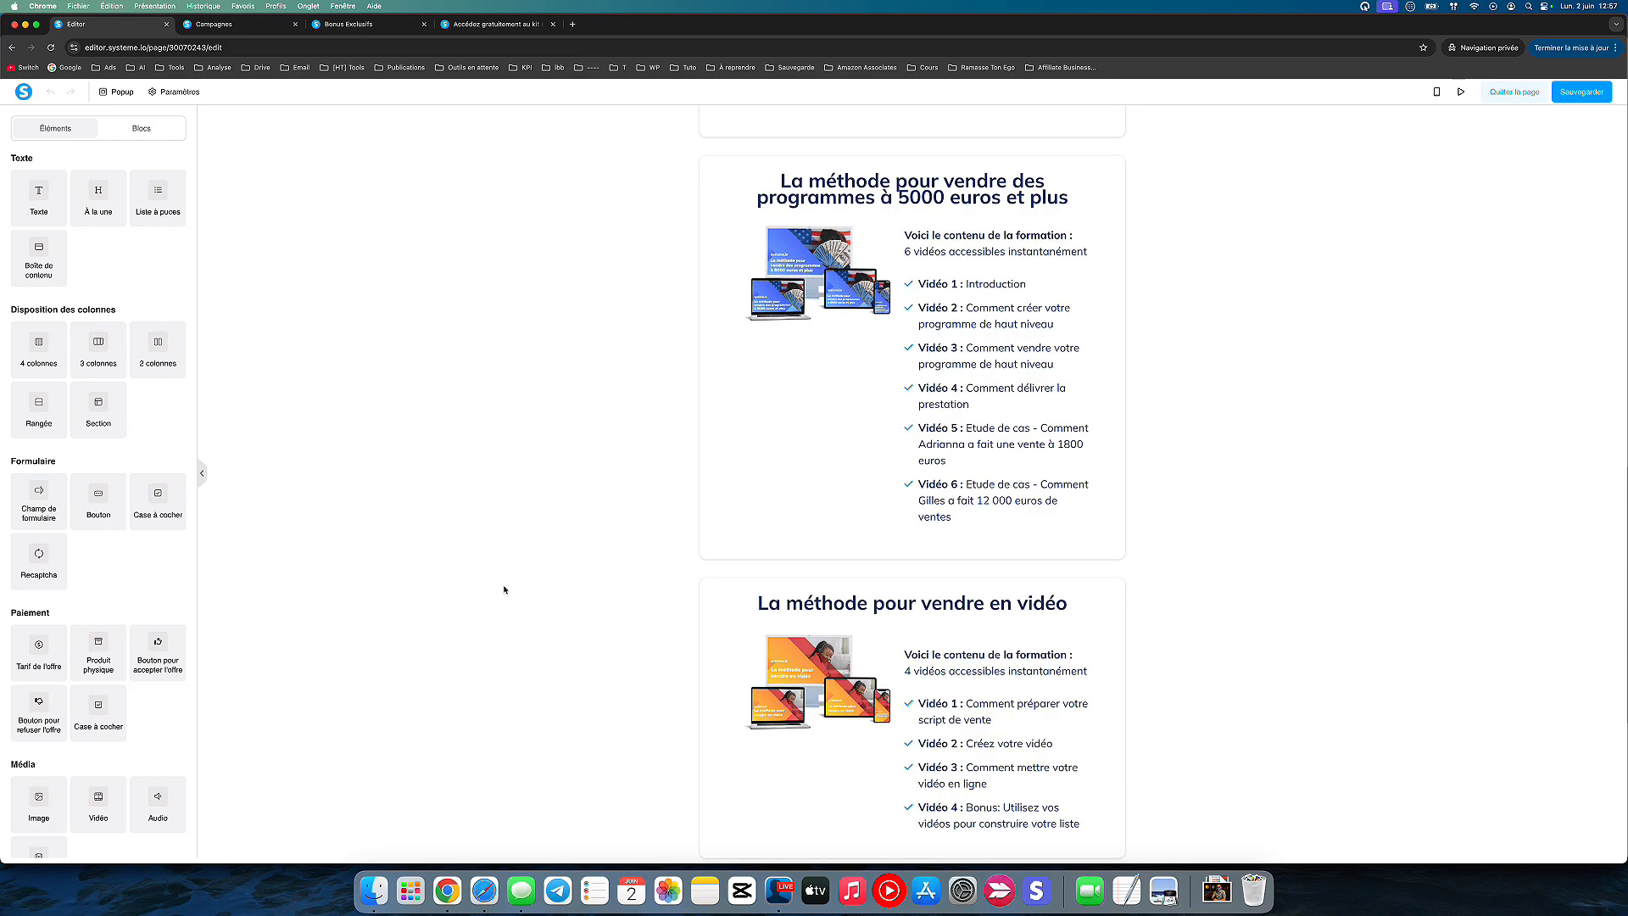
{"action": "scroll", "coordinate": [504, 590], "scroll_direction": "down", "scroll_amount": 15}
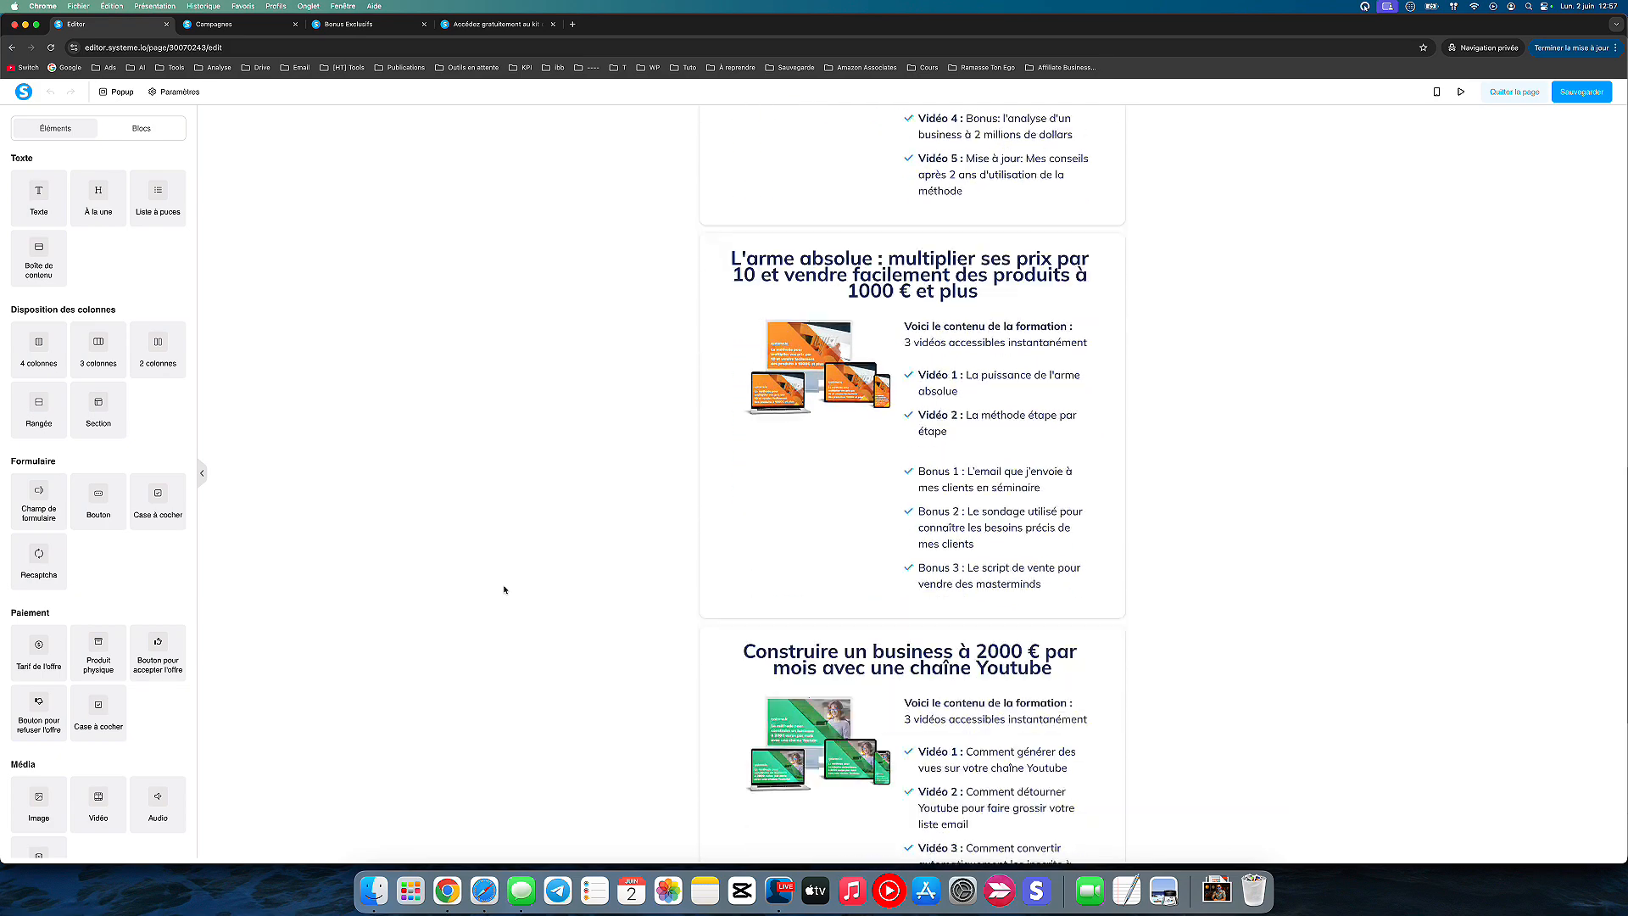
{"action": "scroll", "coordinate": [505, 589], "scroll_direction": "down", "scroll_amount": 2}
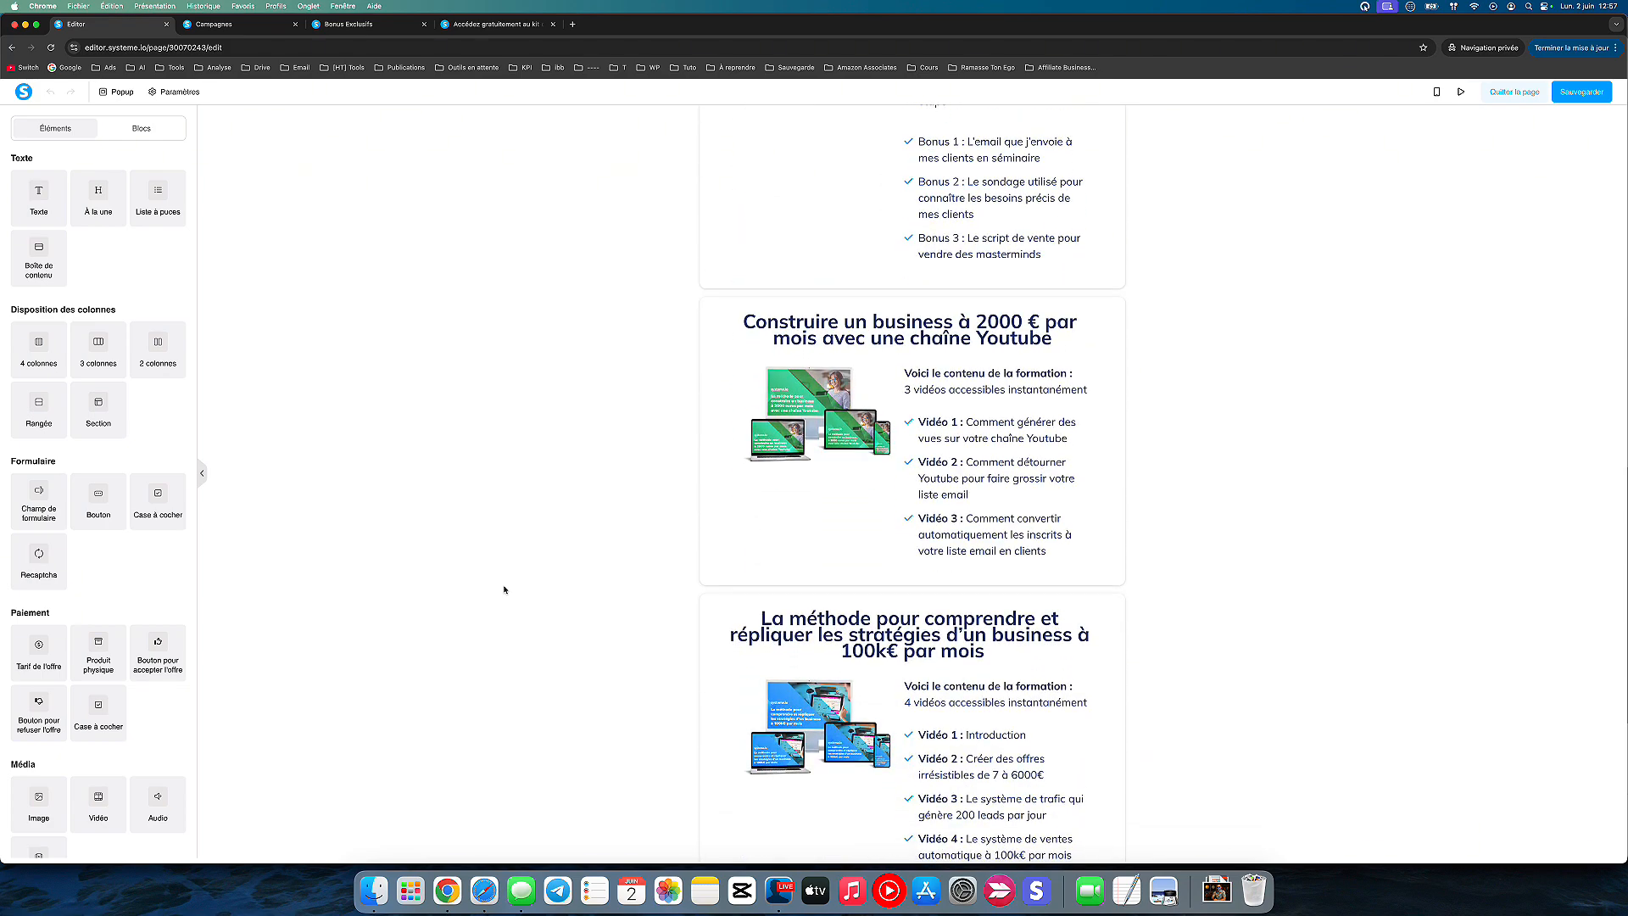
{"action": "scroll", "coordinate": [505, 589], "scroll_direction": "down", "scroll_amount": 20}
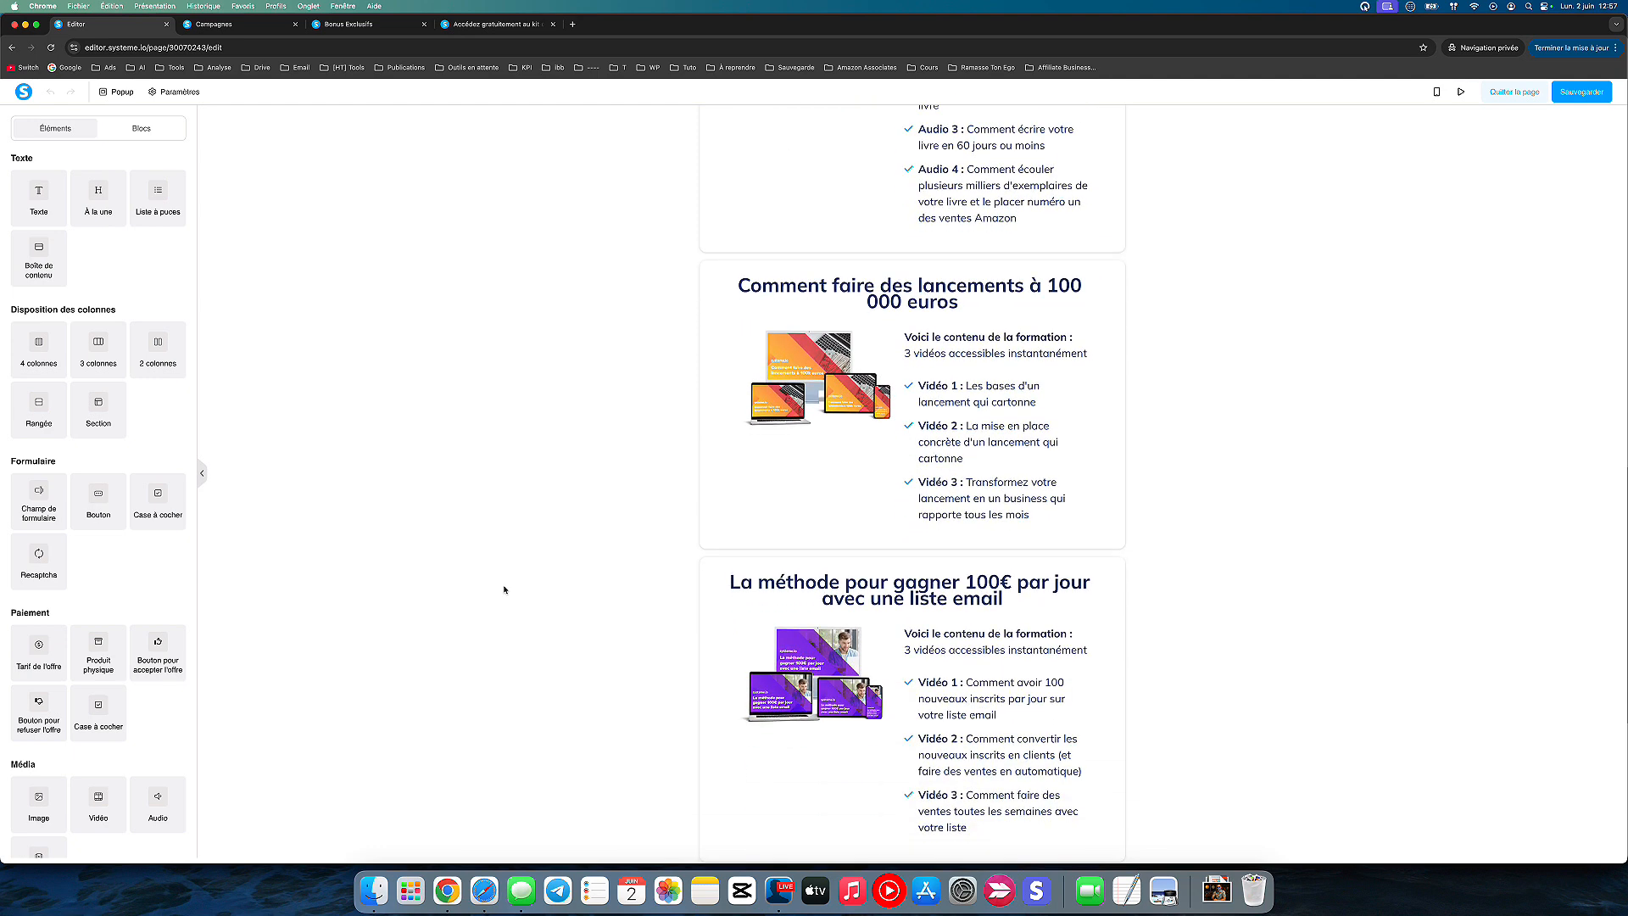
{"action": "scroll", "coordinate": [504, 590], "scroll_direction": "down", "scroll_amount": 20}
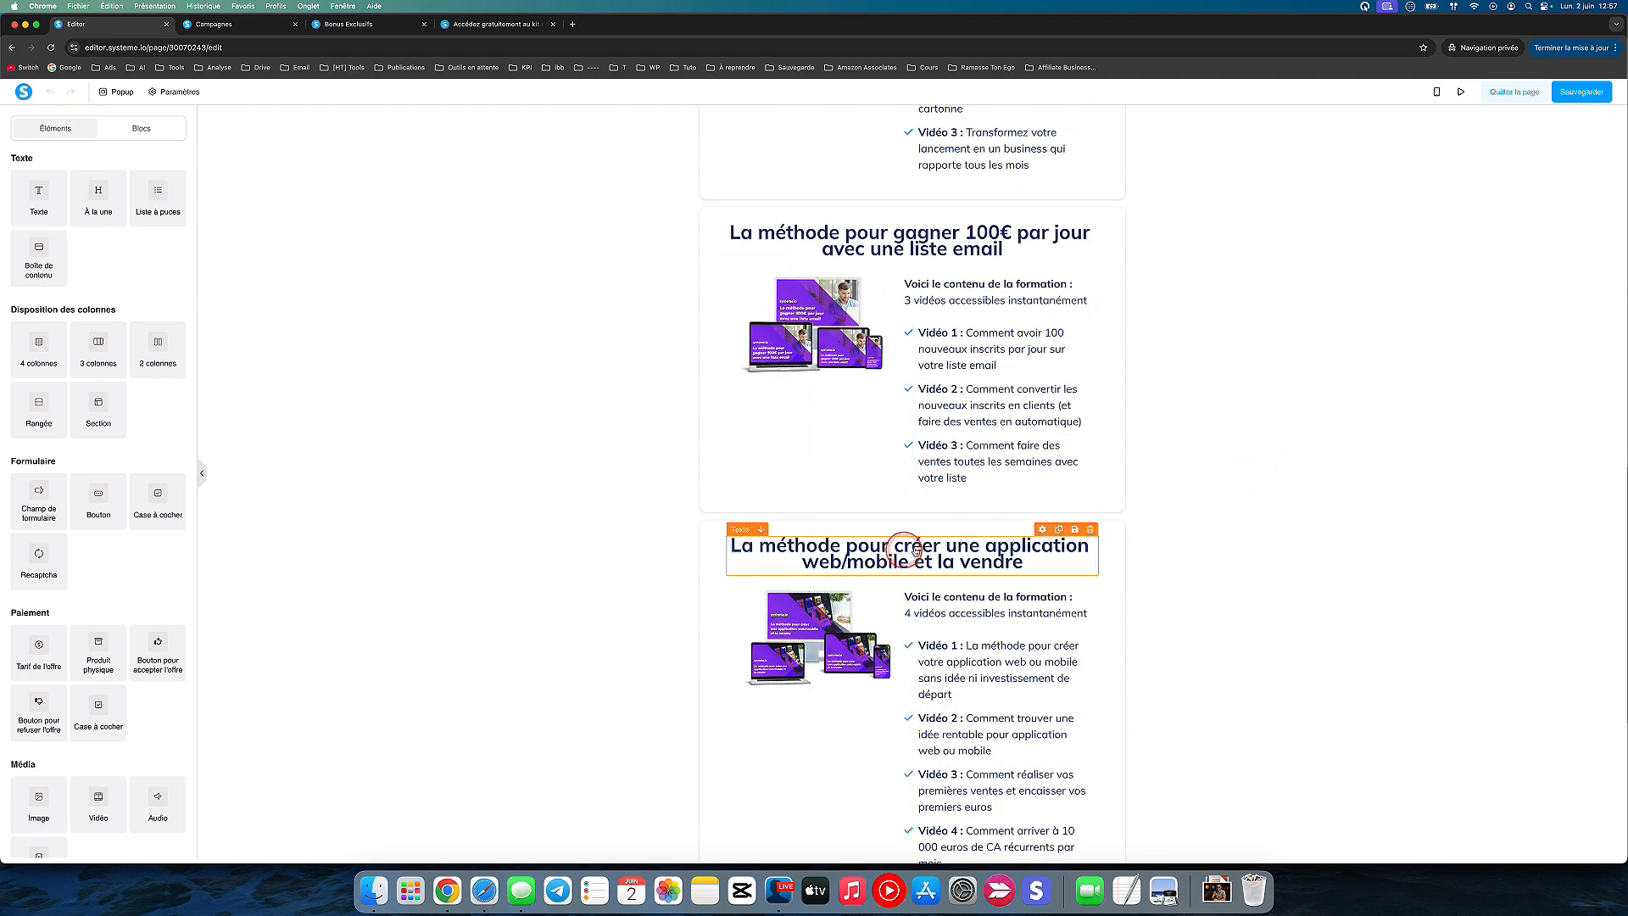
{"action": "scroll", "coordinate": [1171, 604], "scroll_direction": "down", "scroll_amount": 20}
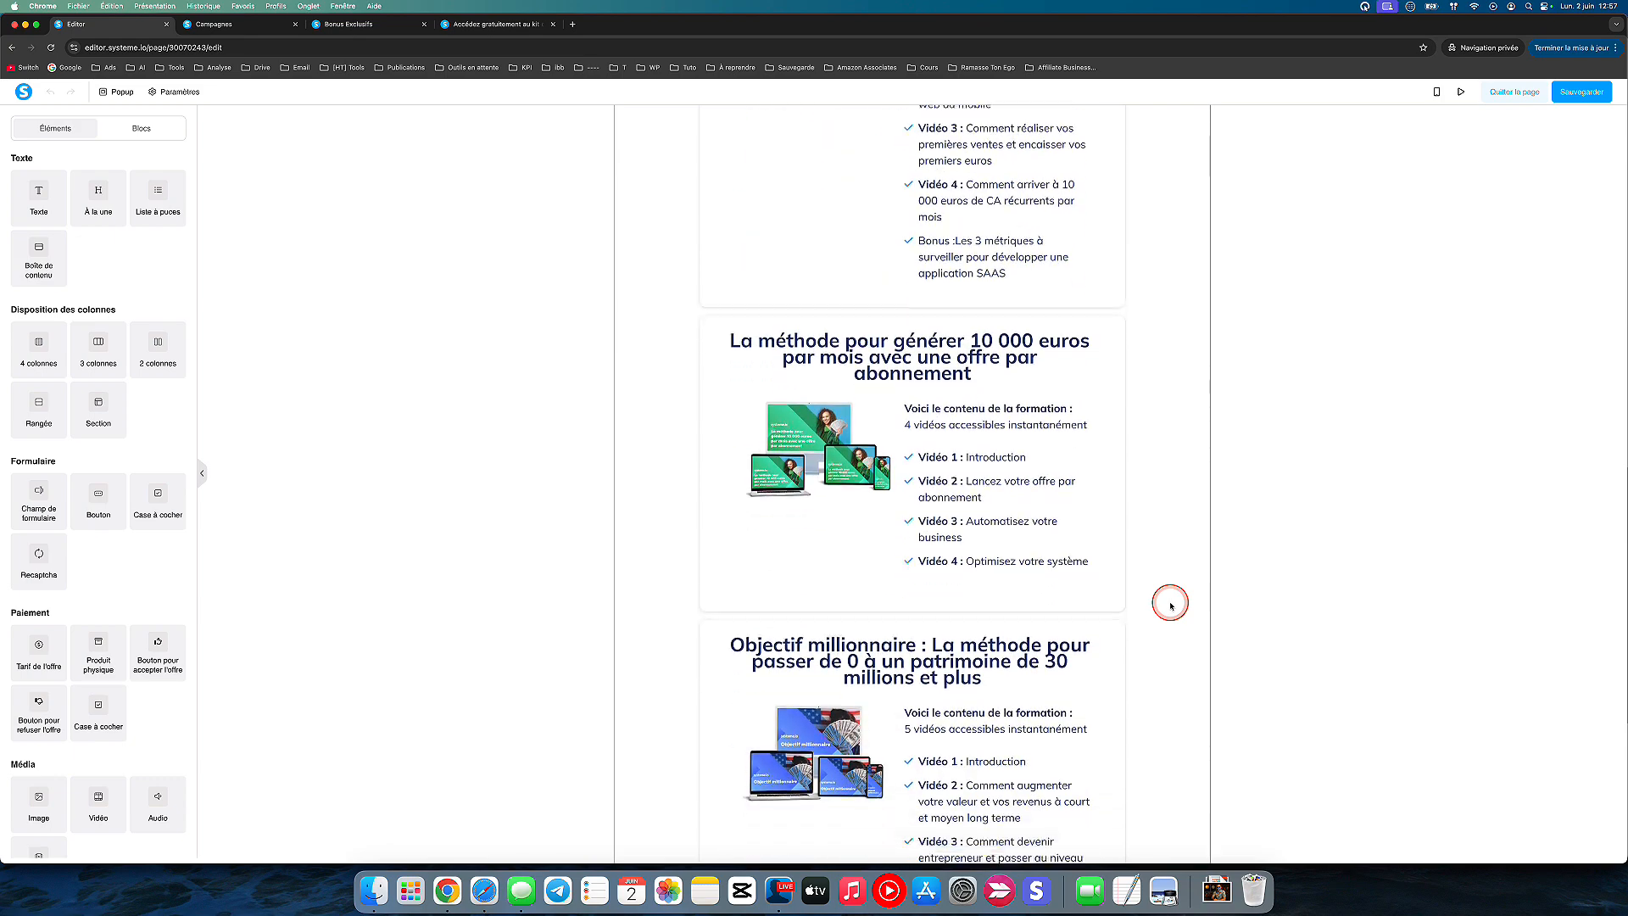
{"action": "scroll", "coordinate": [1171, 604], "scroll_direction": "up", "scroll_amount": 20}
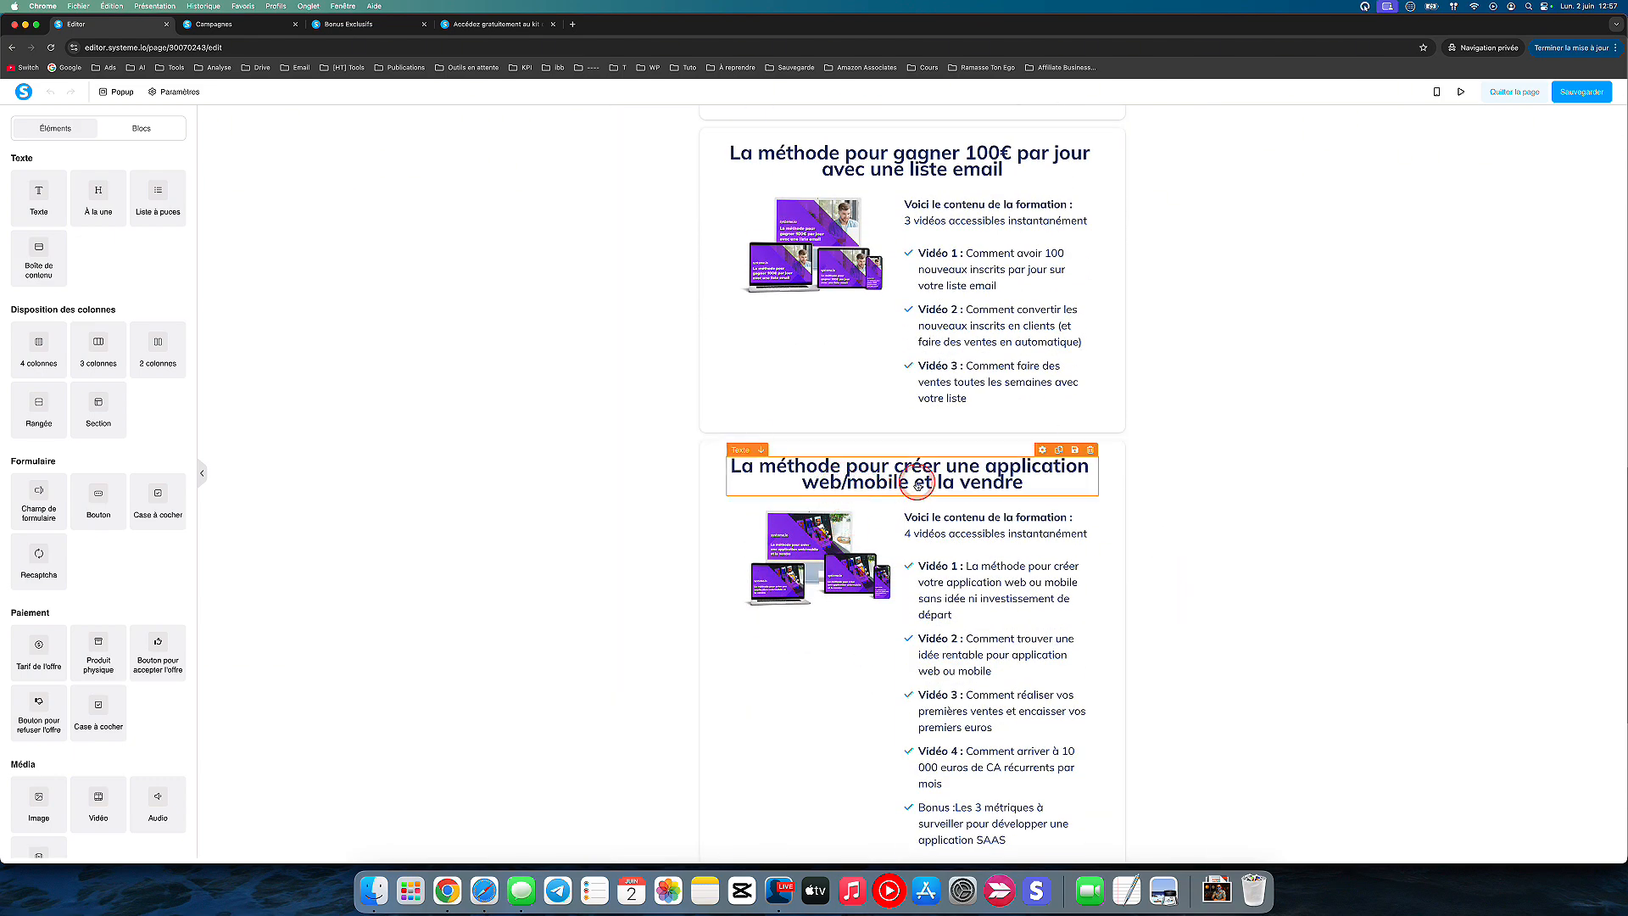
{"action": "left_click", "coordinate": [827, 524]}
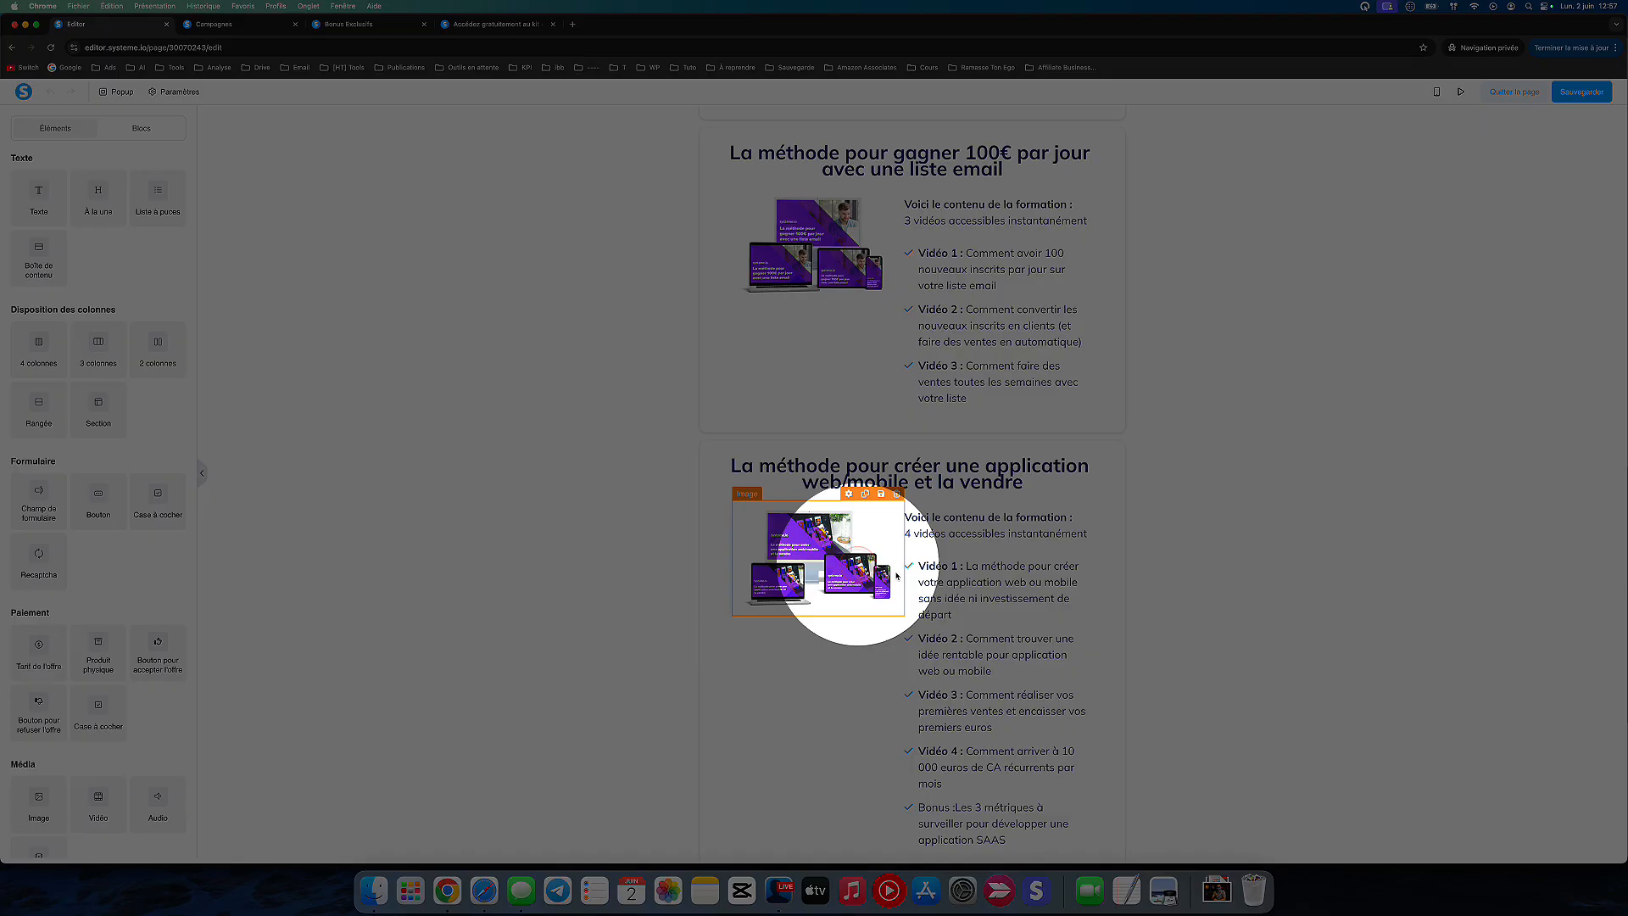
{"action": "left_click", "coordinate": [954, 595]}
{"action": "scroll", "coordinate": [966, 644], "scroll_direction": "down", "scroll_amount": 3}
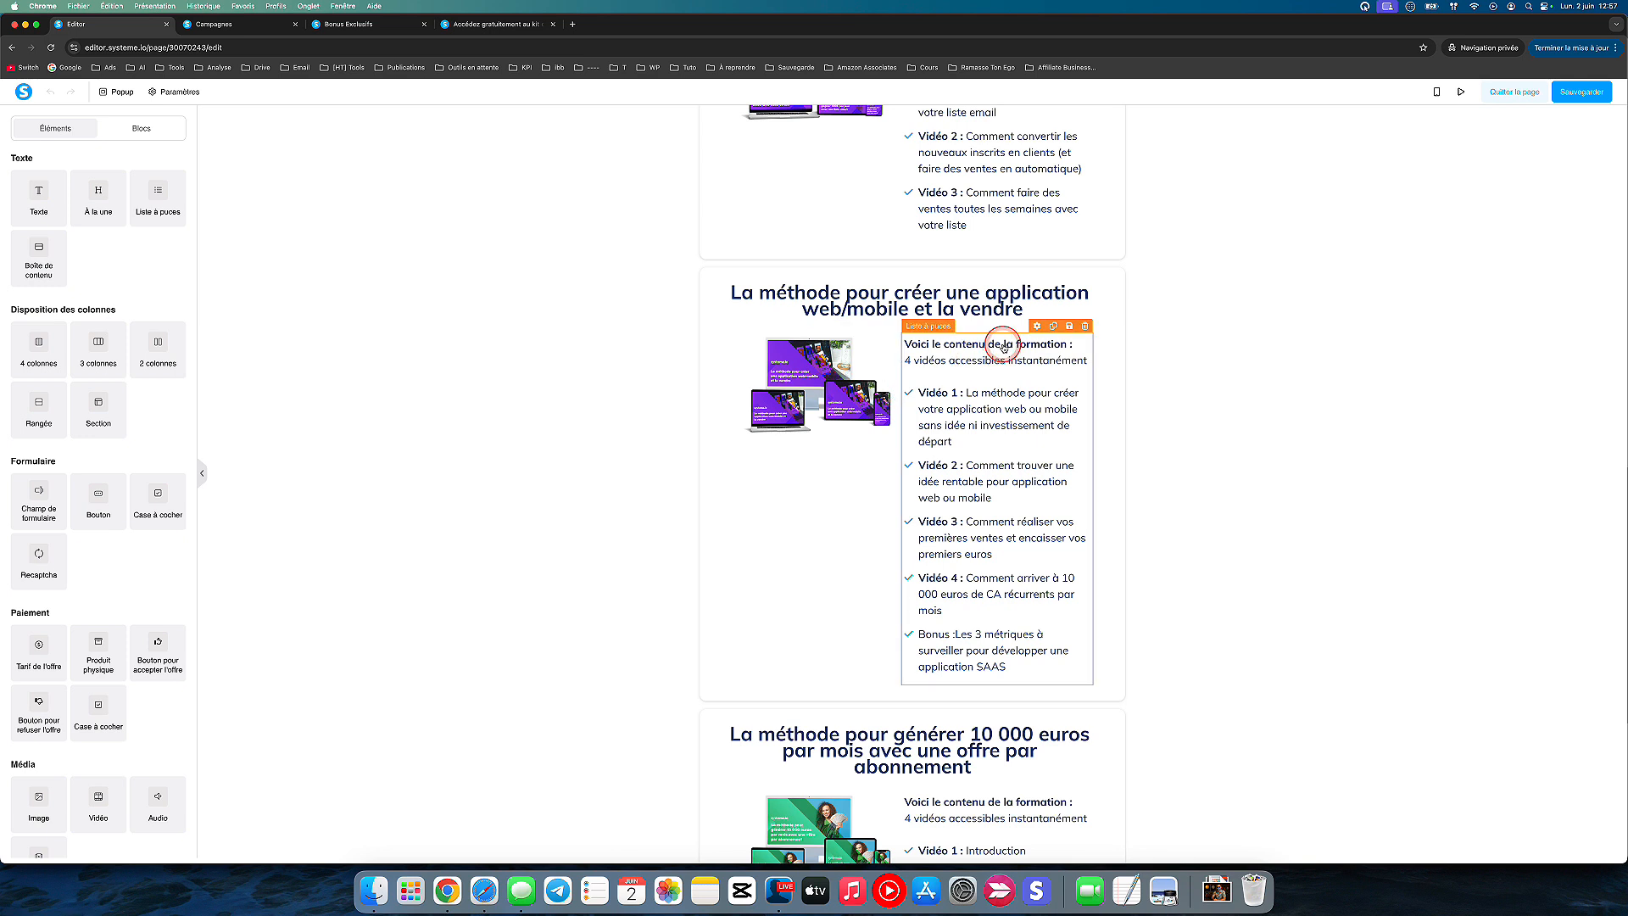
{"action": "left_click", "coordinate": [745, 386]}
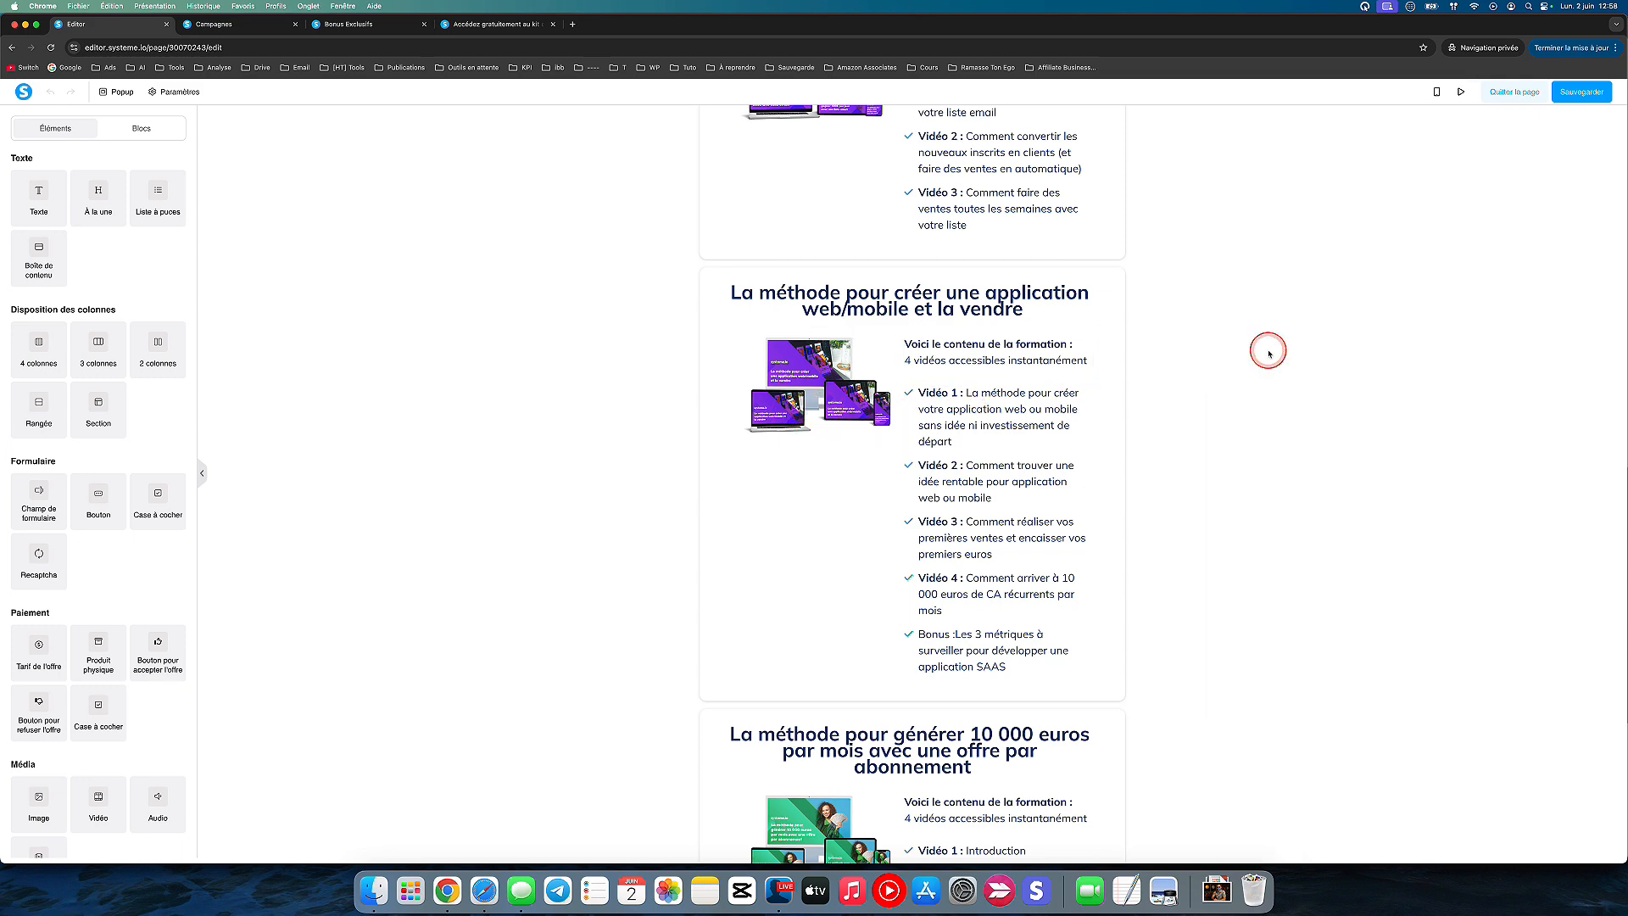
Step: Review the remaining training blocks on the Upsell page and leave the editor
{"action": "scroll", "coordinate": [1269, 352], "scroll_direction": "down", "scroll_amount": 15}
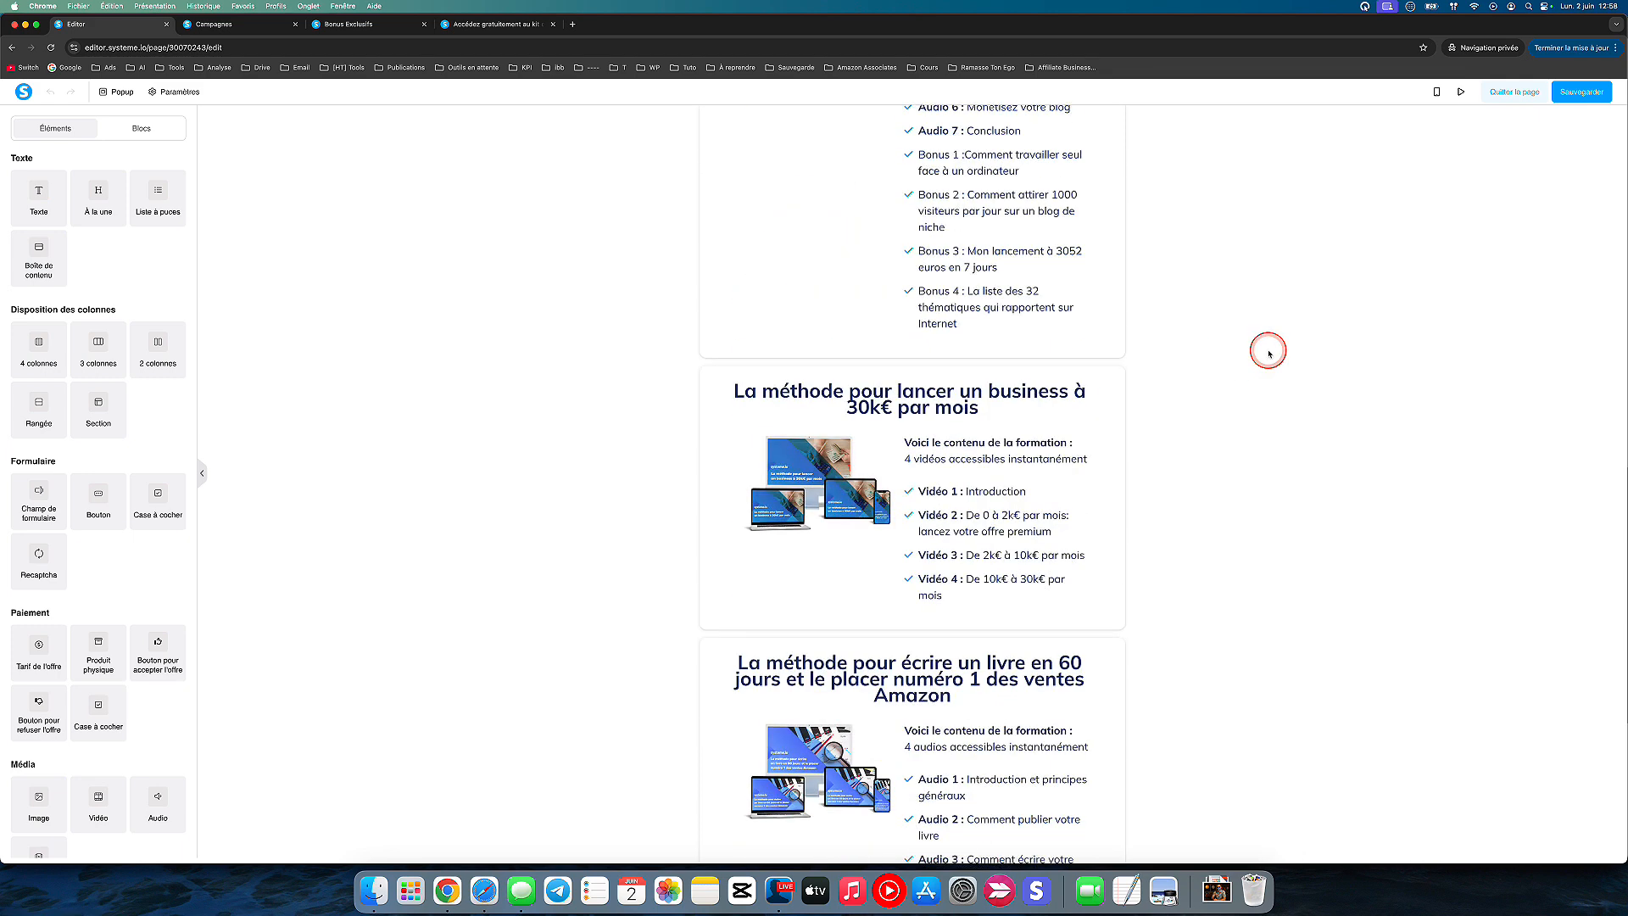
{"action": "left_click", "coordinate": [1516, 92]}
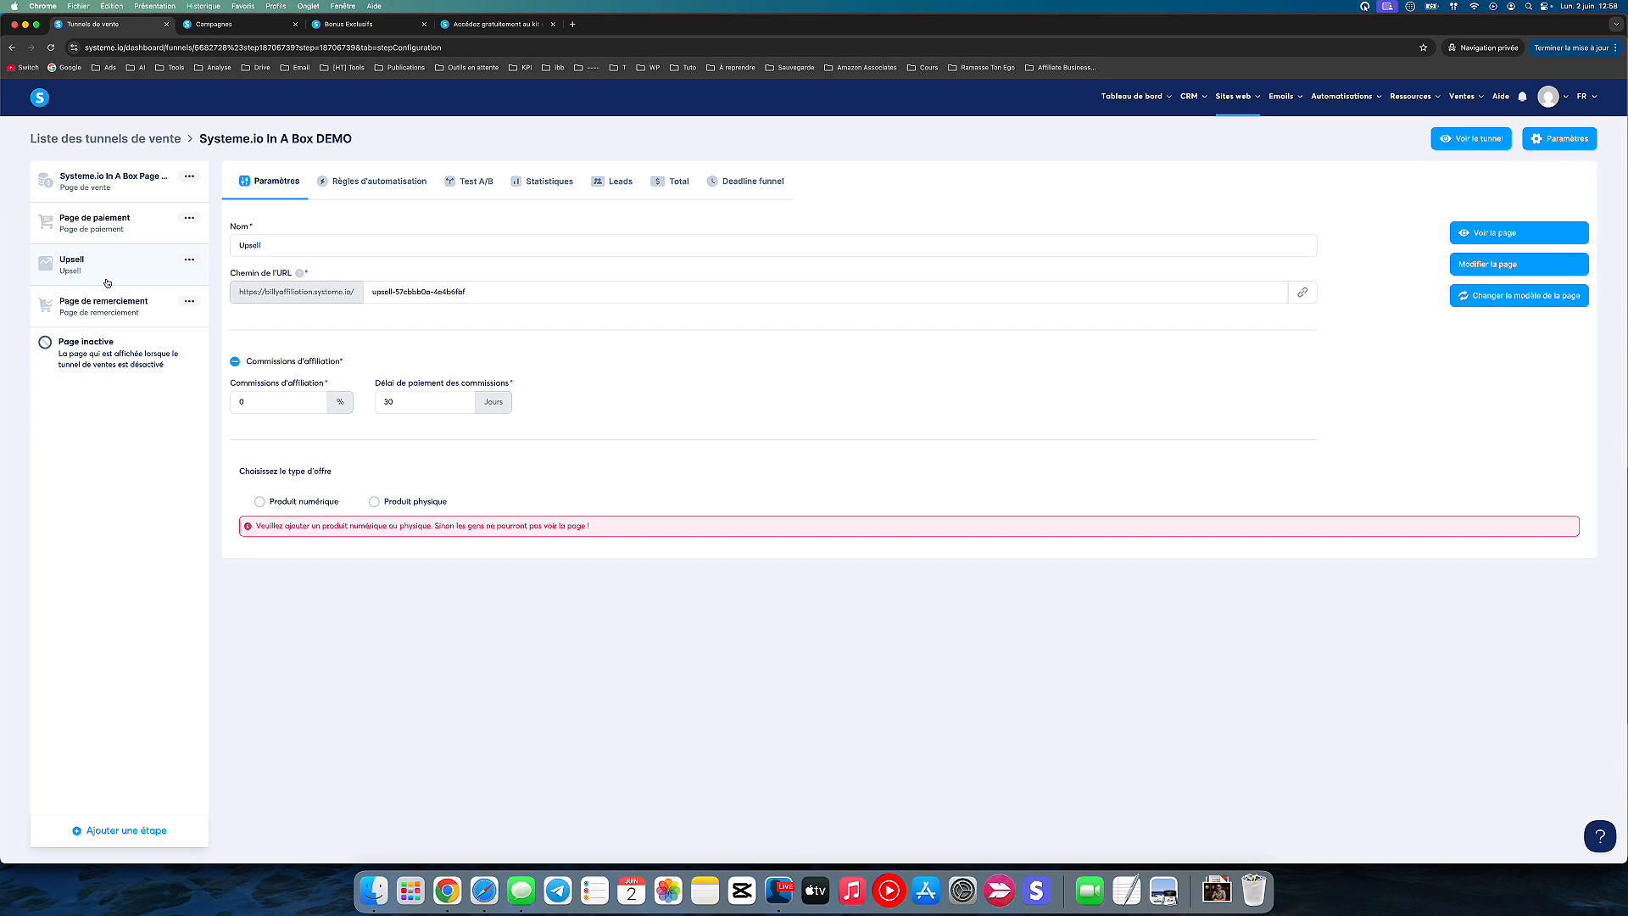
Step: Open the Page de remerciement in the editor, read its thank-you message and setup instructions, and leave the editor
{"action": "left_click", "coordinate": [112, 315]}
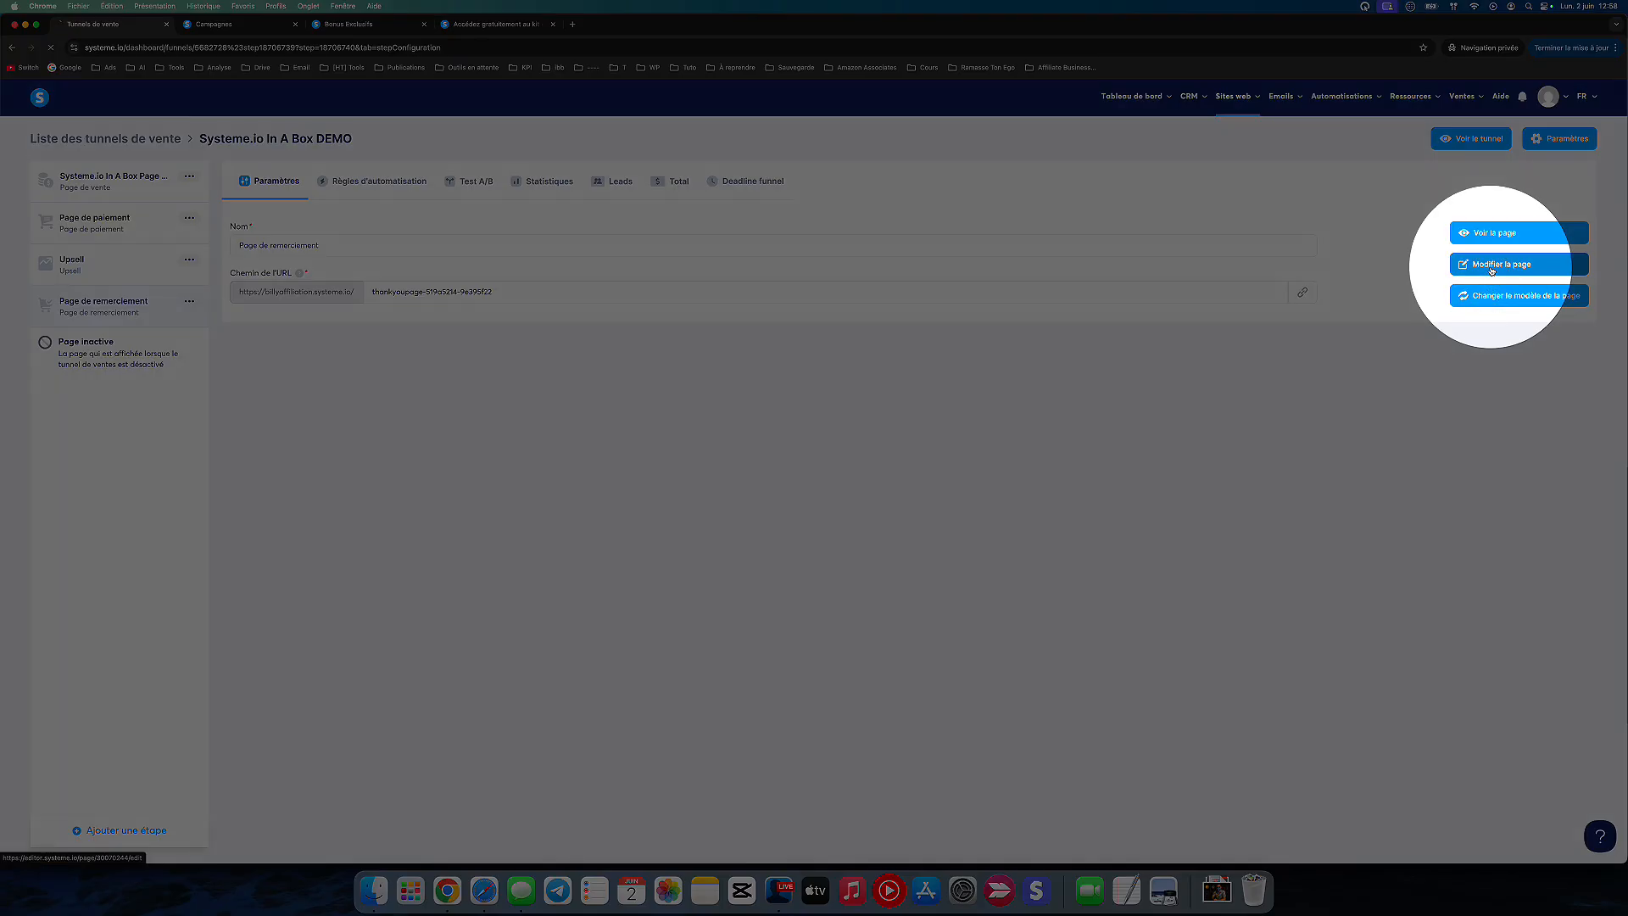
{"action": "left_click", "coordinate": [1491, 264]}
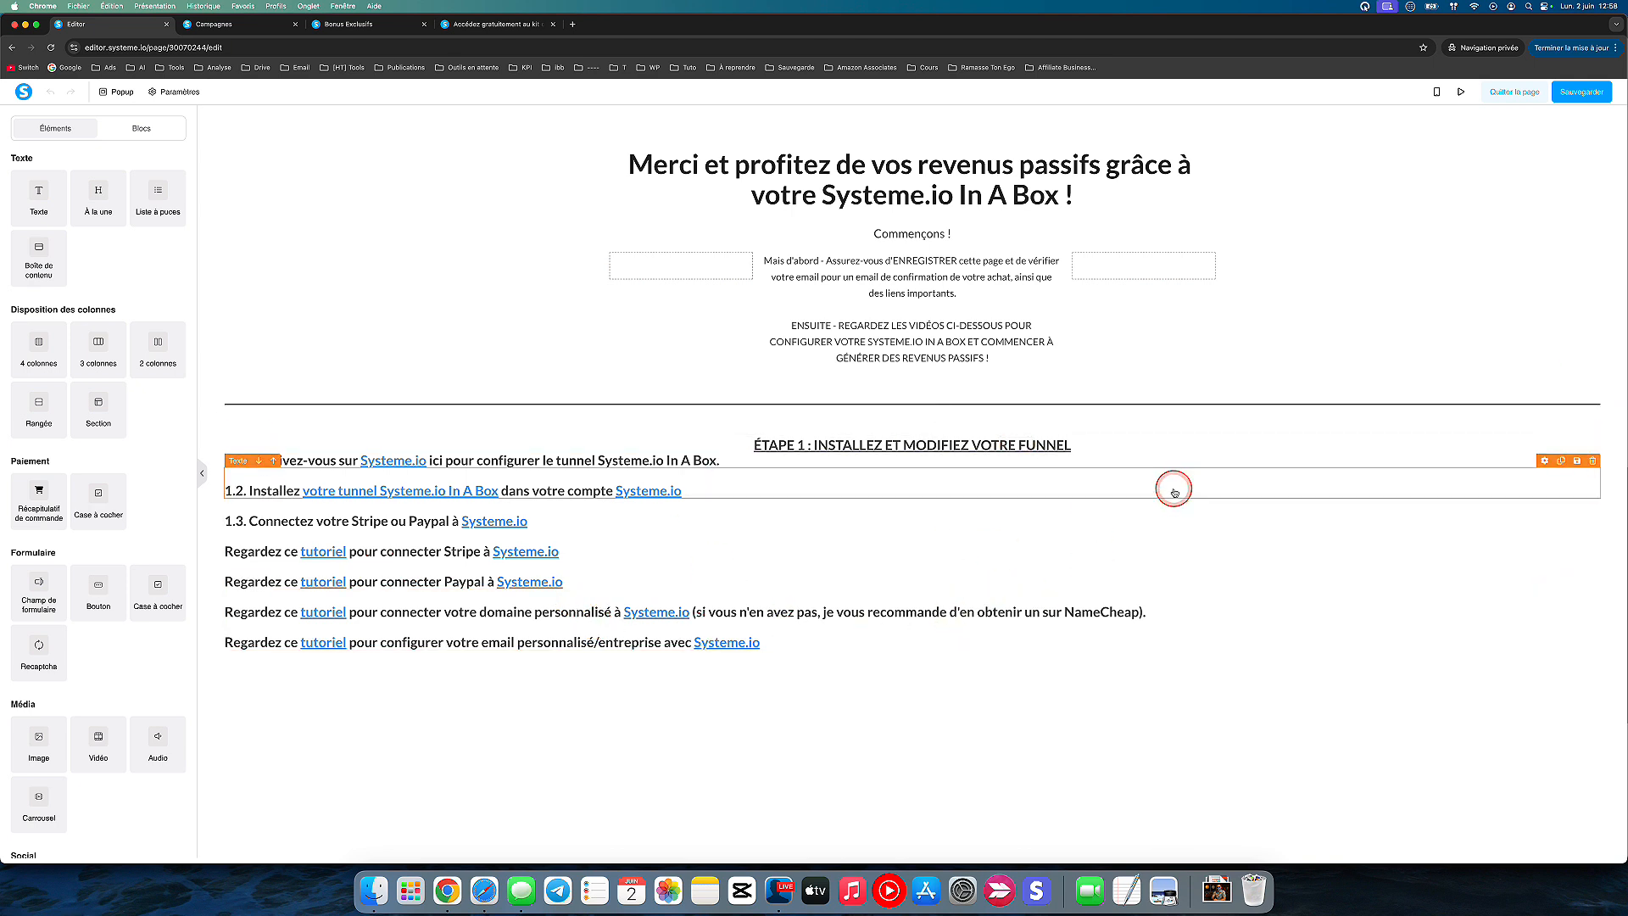
{"action": "left_click", "coordinate": [1507, 95]}
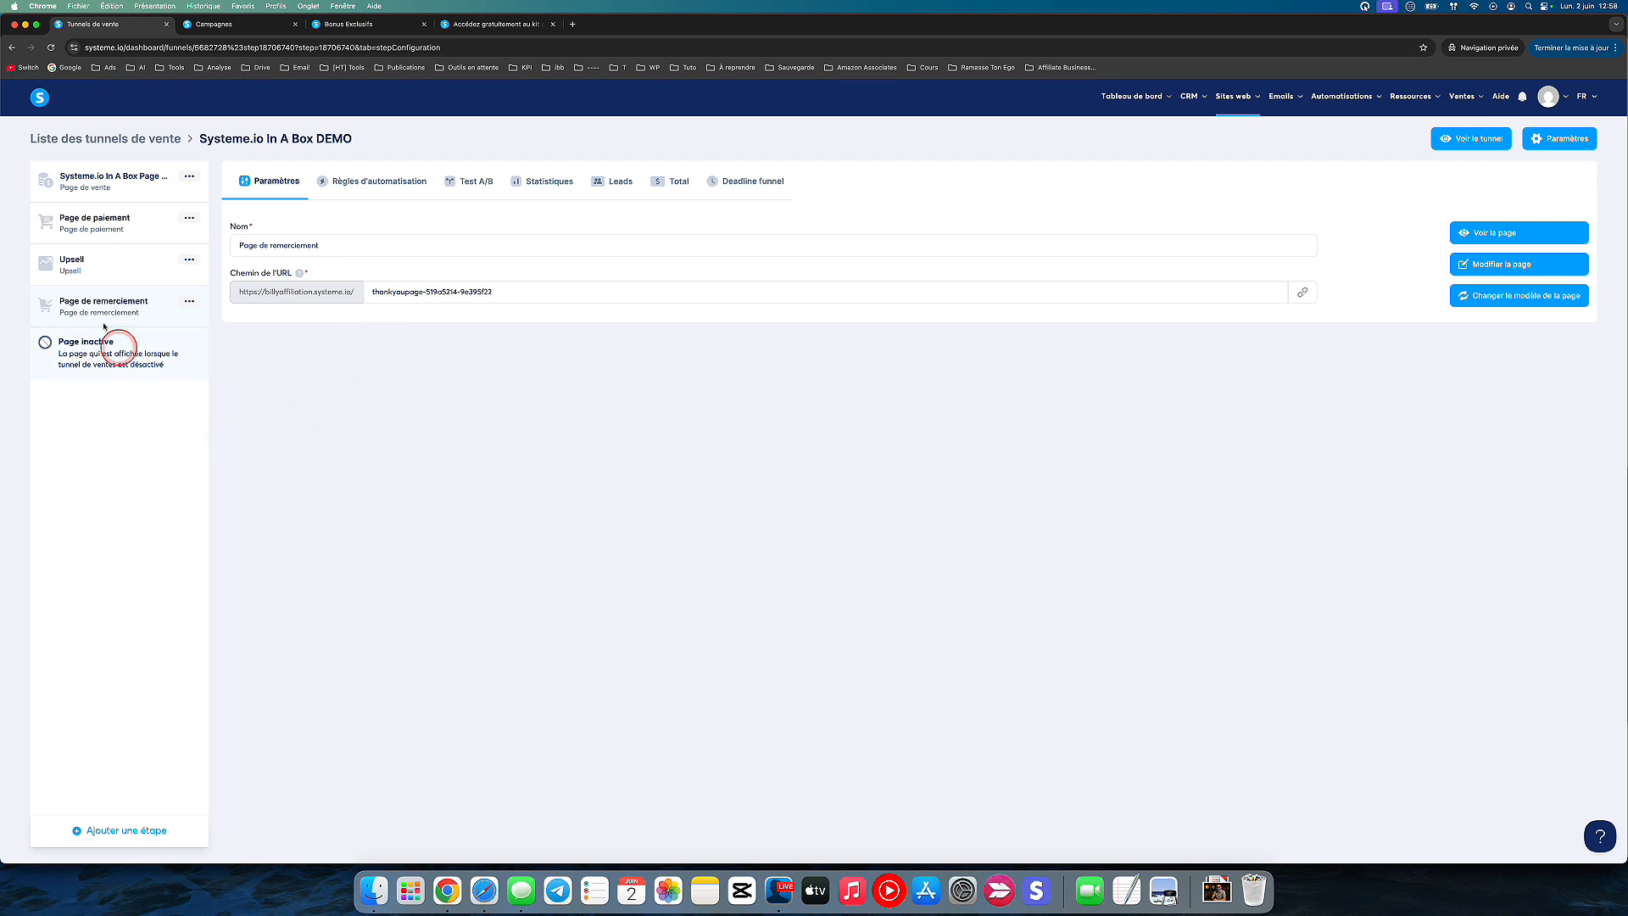
Step: Look over the emails and delays of the Systeme.io In A Box - DEMO campaign, and return to the funnel's sales page step
{"action": "left_click", "coordinate": [208, 26]}
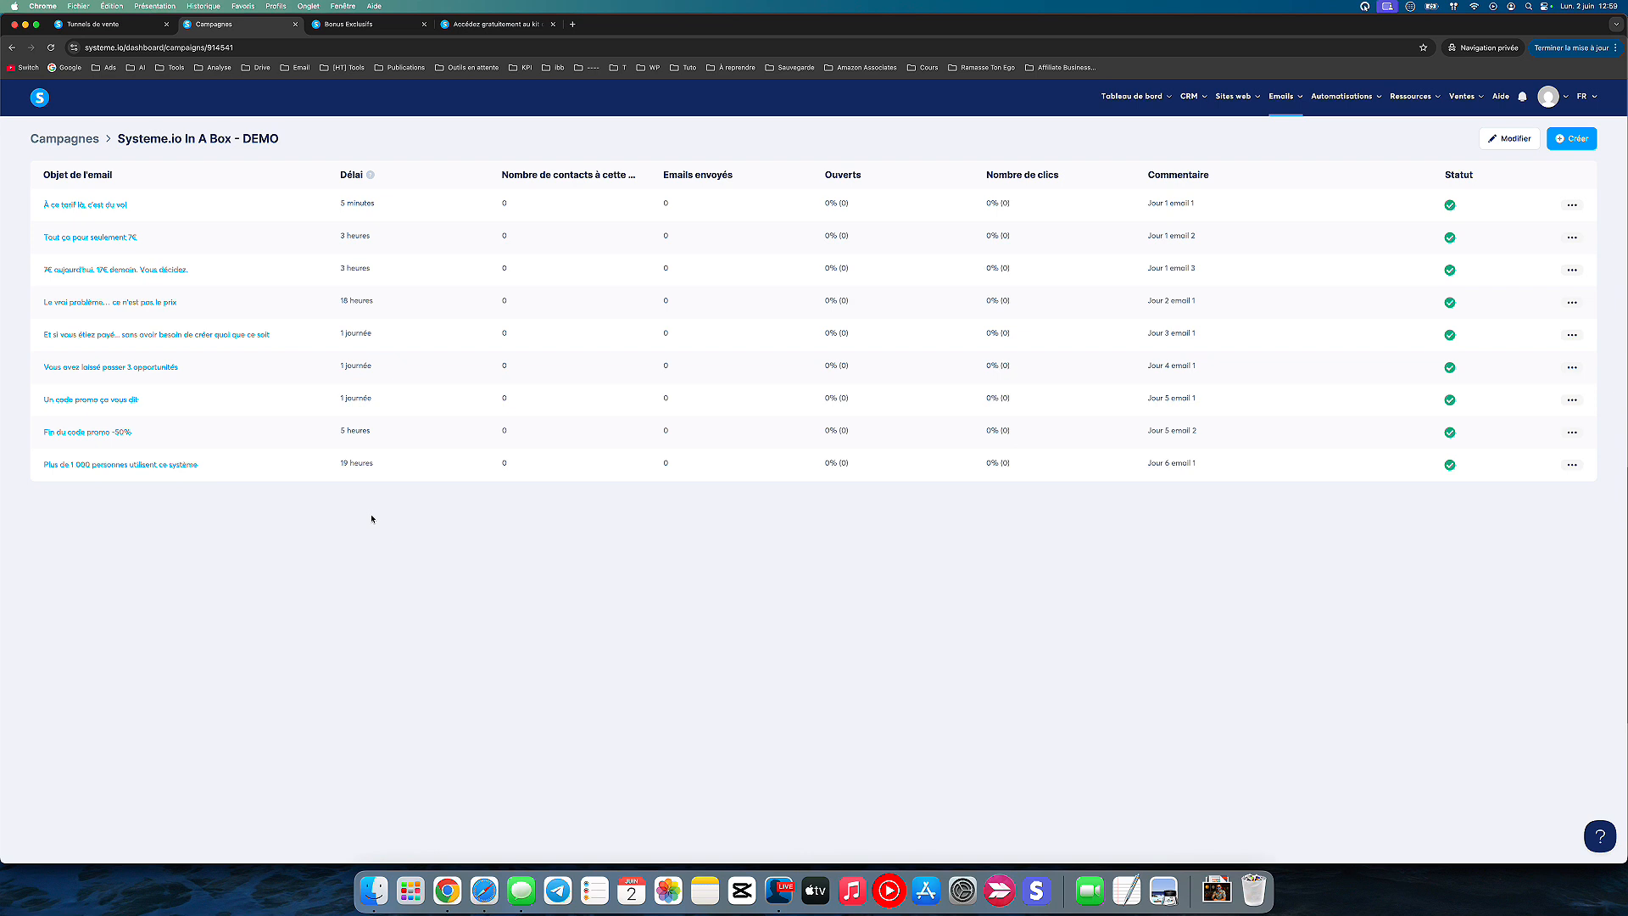
{"action": "left_click", "coordinate": [98, 24]}
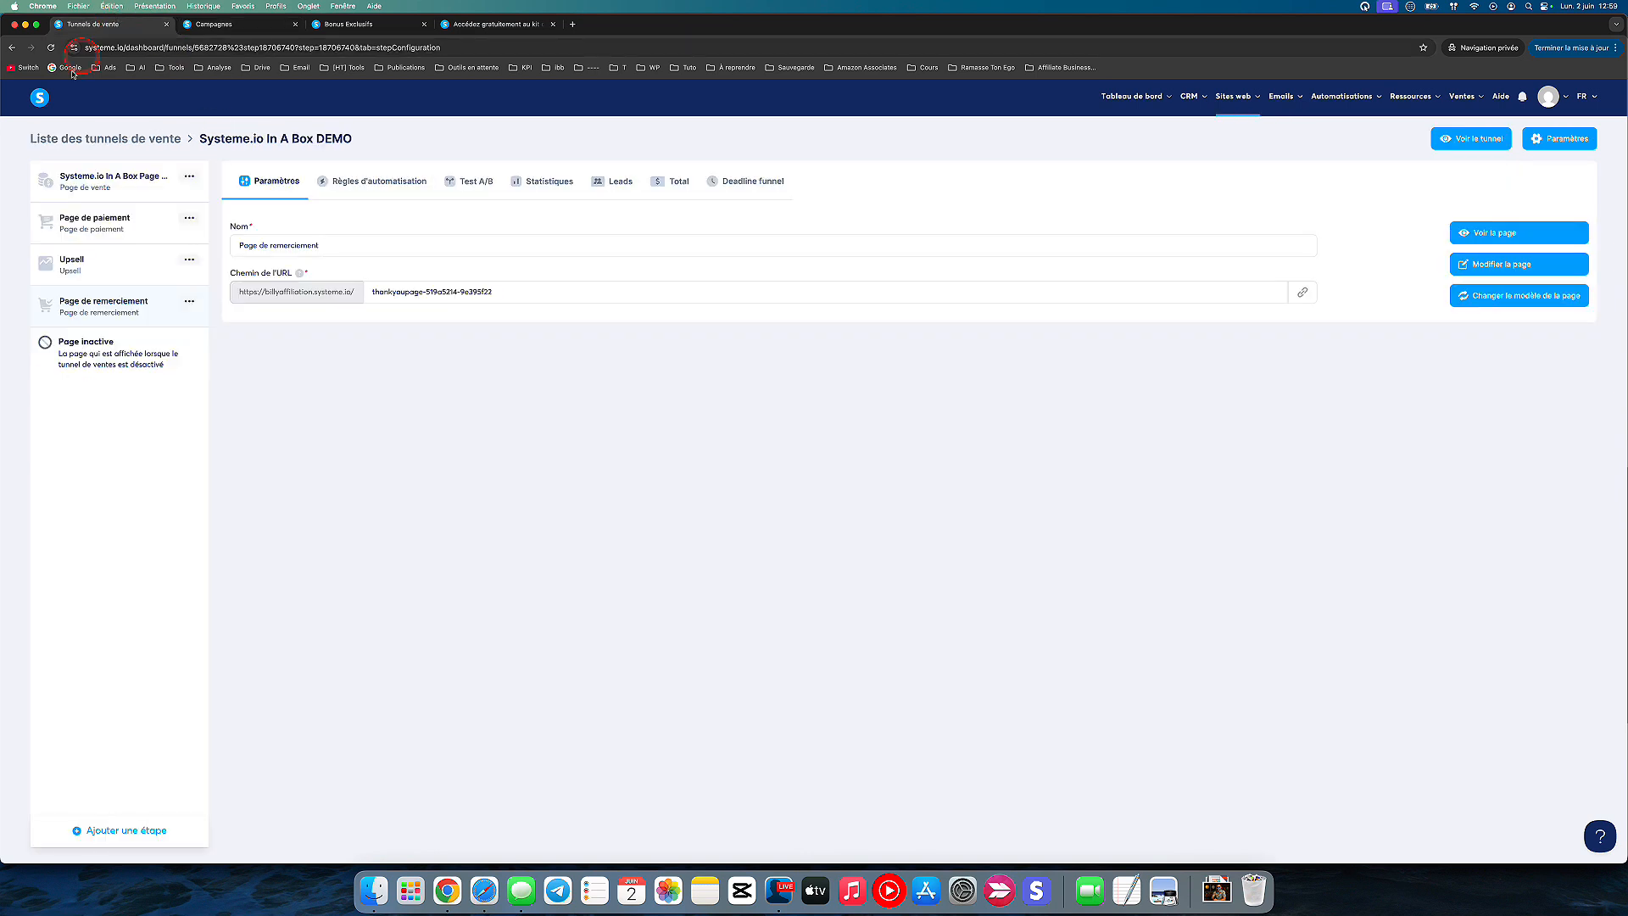
{"action": "left_click", "coordinate": [219, 24]}
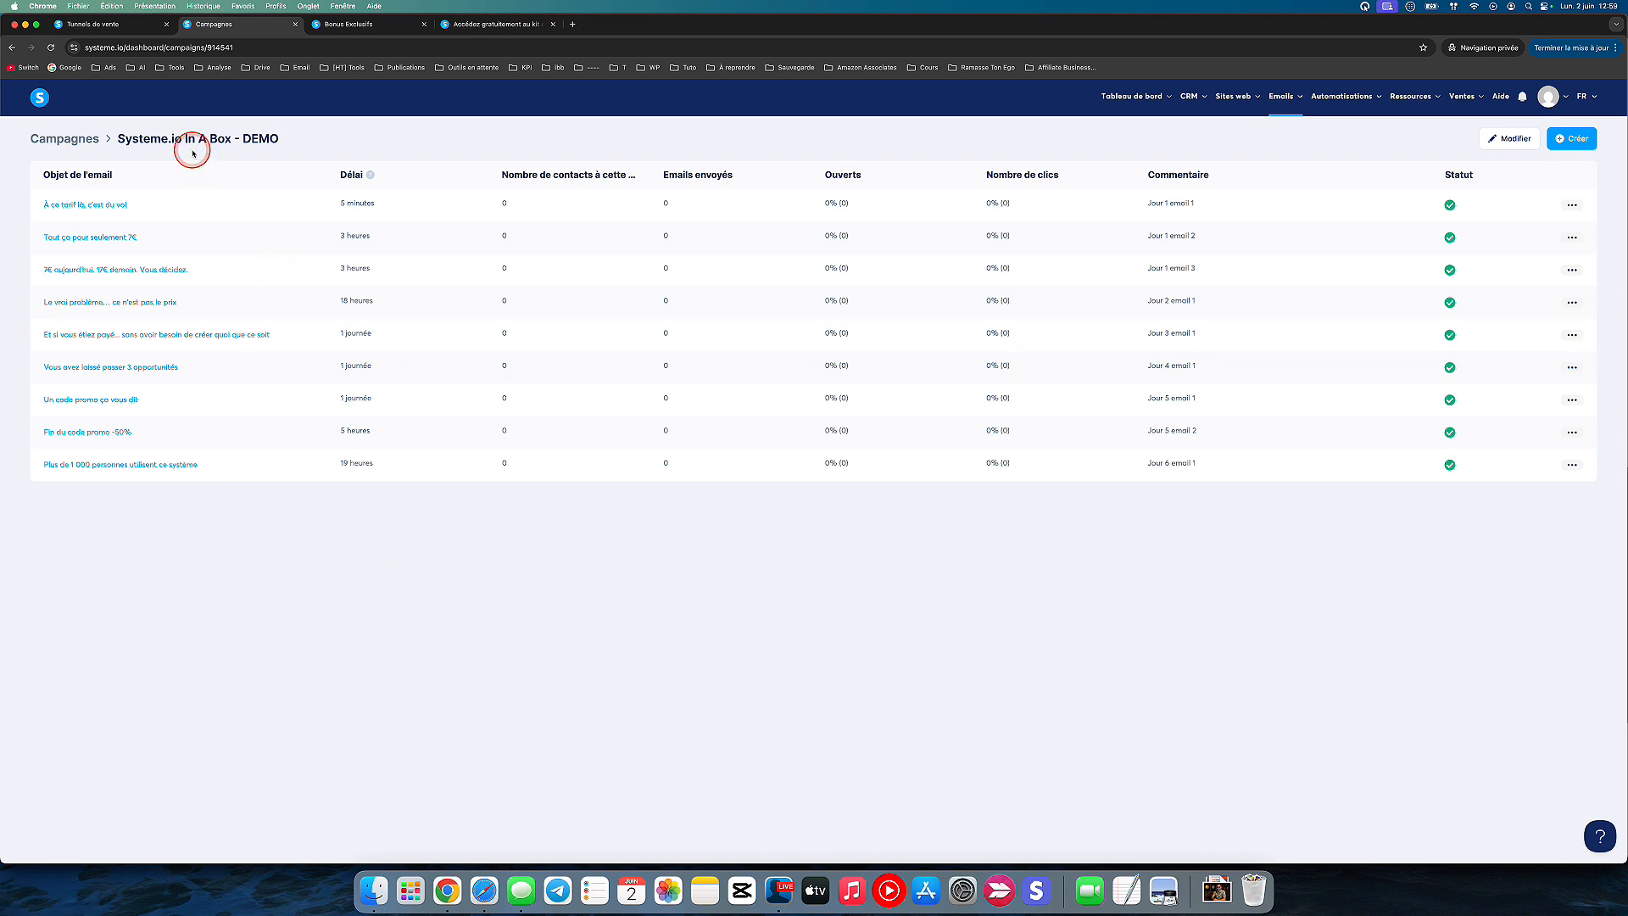
{"action": "left_click", "coordinate": [123, 26]}
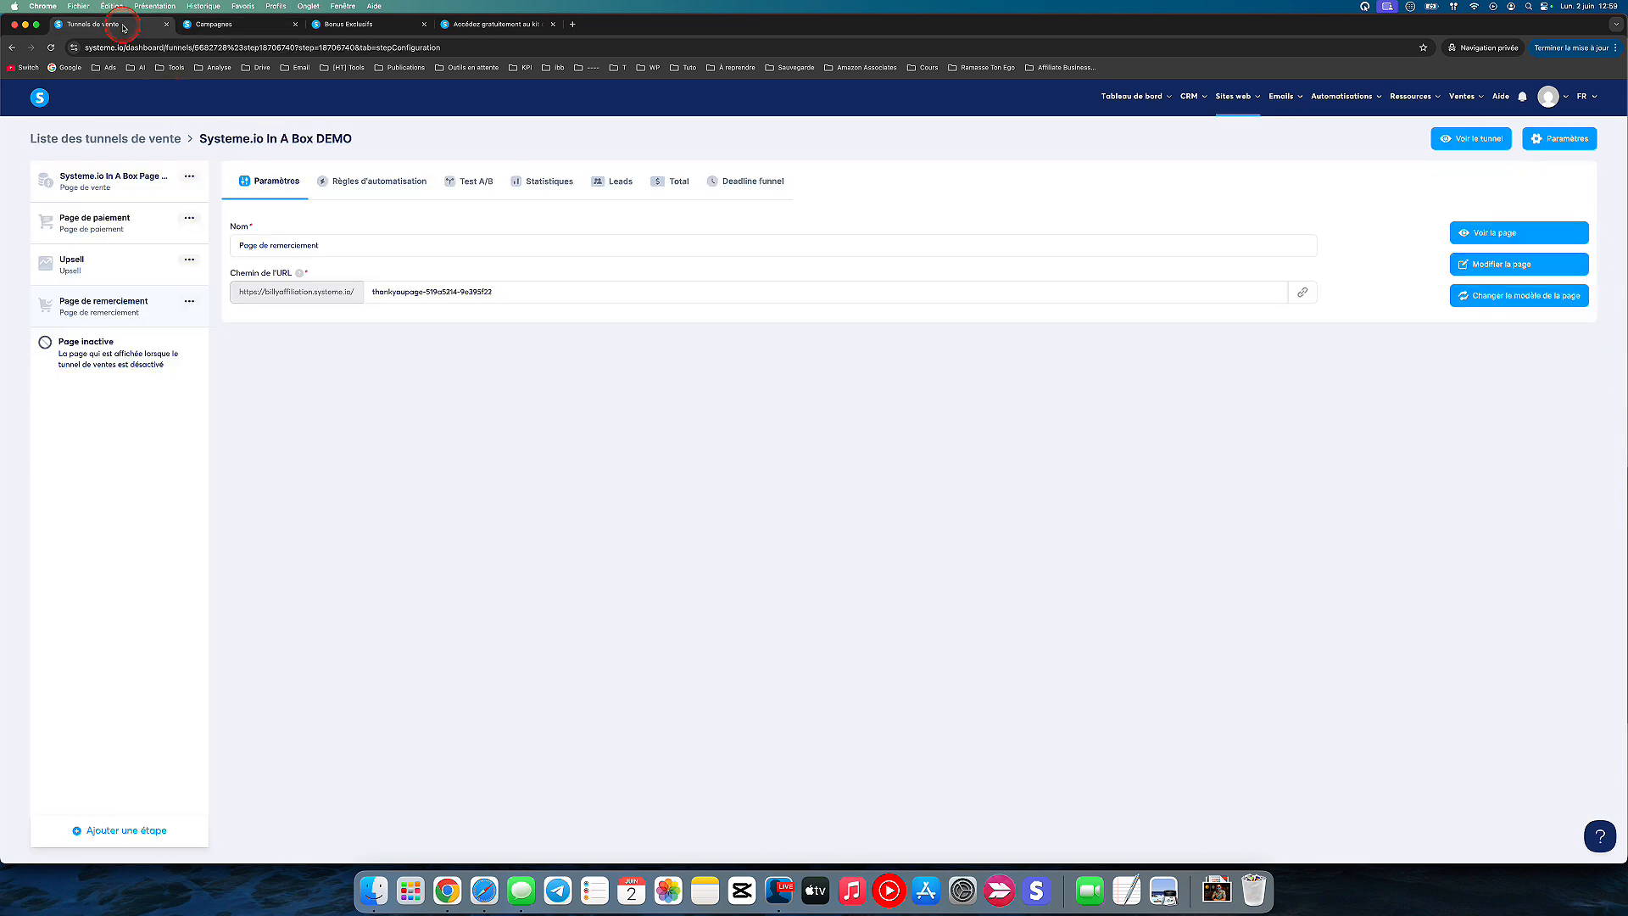
{"action": "left_click", "coordinate": [105, 180]}
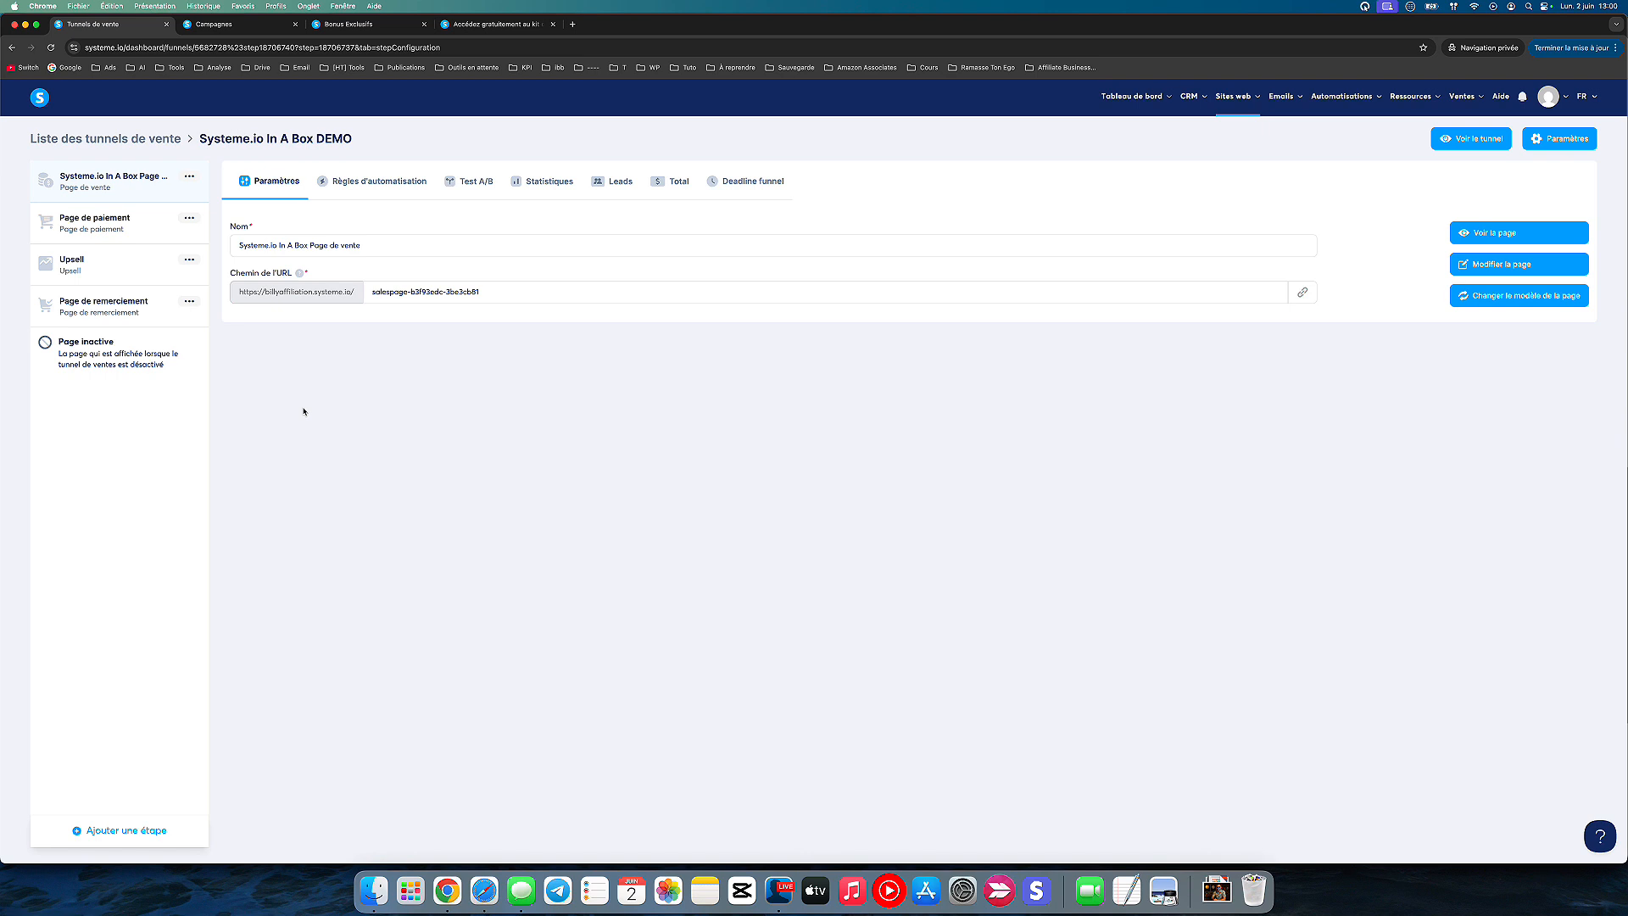
{"action": "left_click", "coordinate": [285, 417]}
Step: Rename the funnel's payment step as "Page de paiement 10€"
{"action": "left_click", "coordinate": [108, 231]}
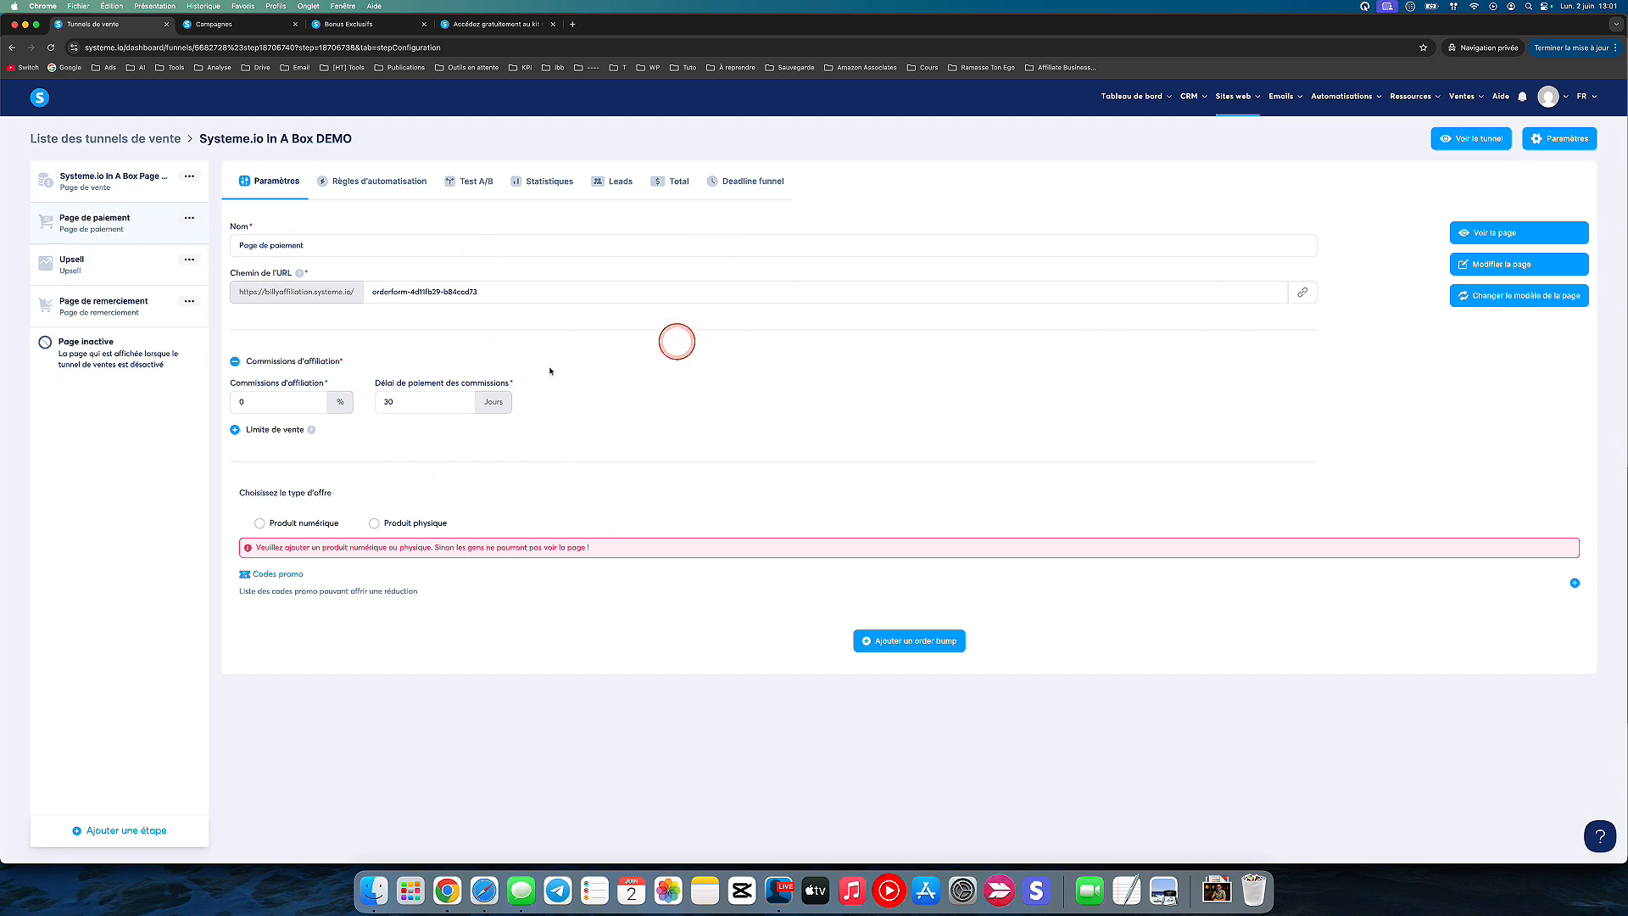
{"action": "left_click", "coordinate": [312, 248]}
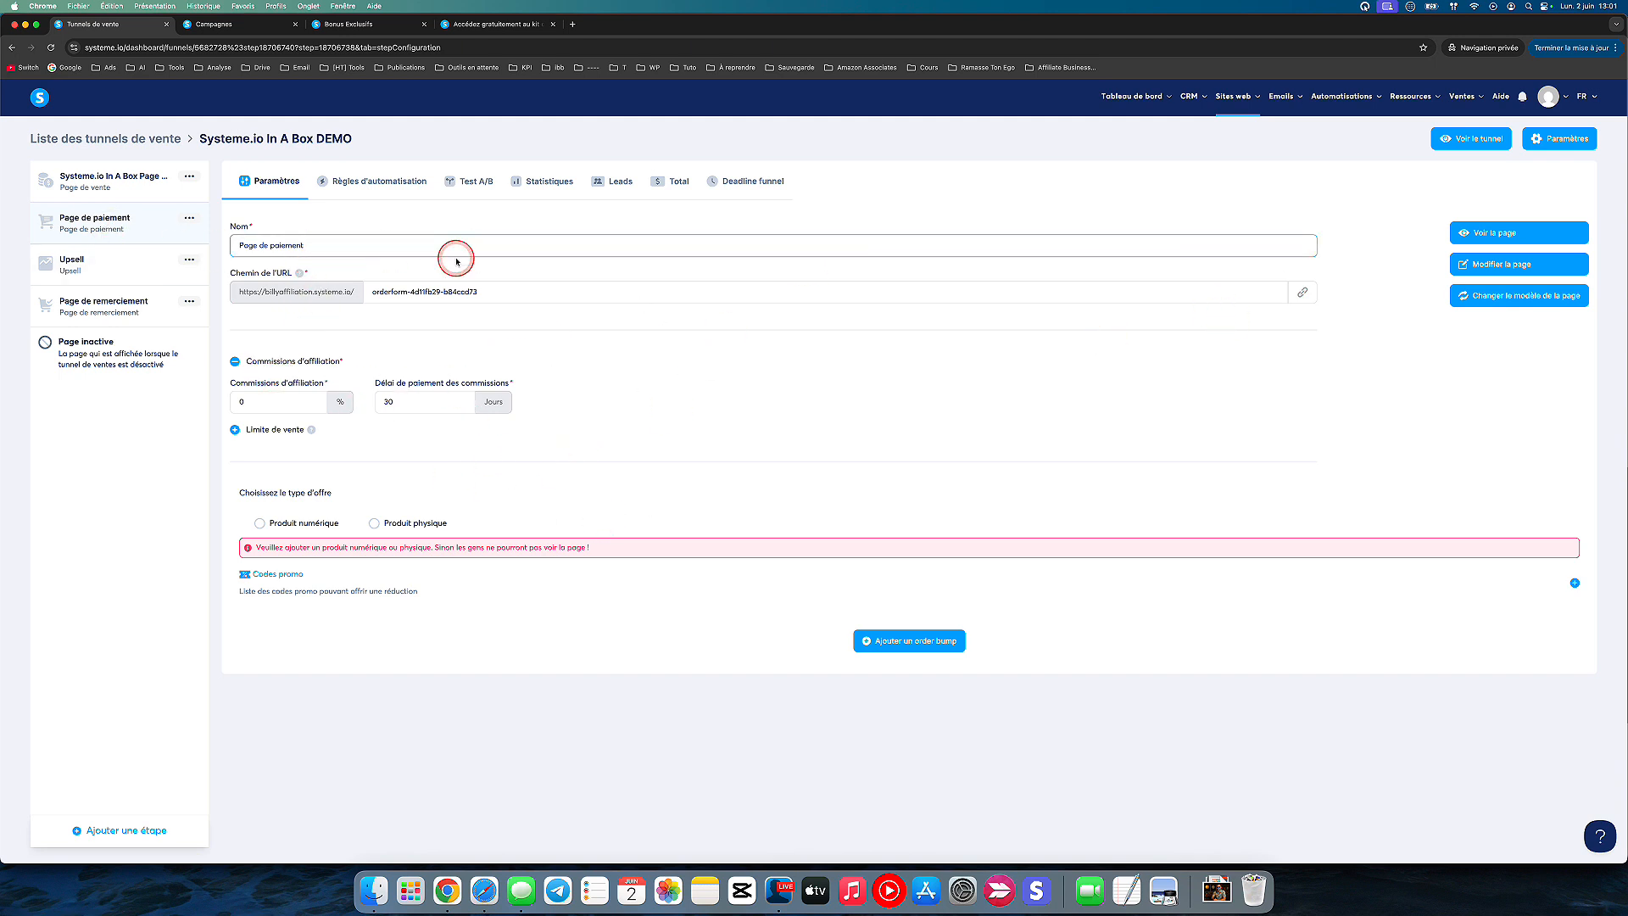
{"action": "type", "text": "10€"}
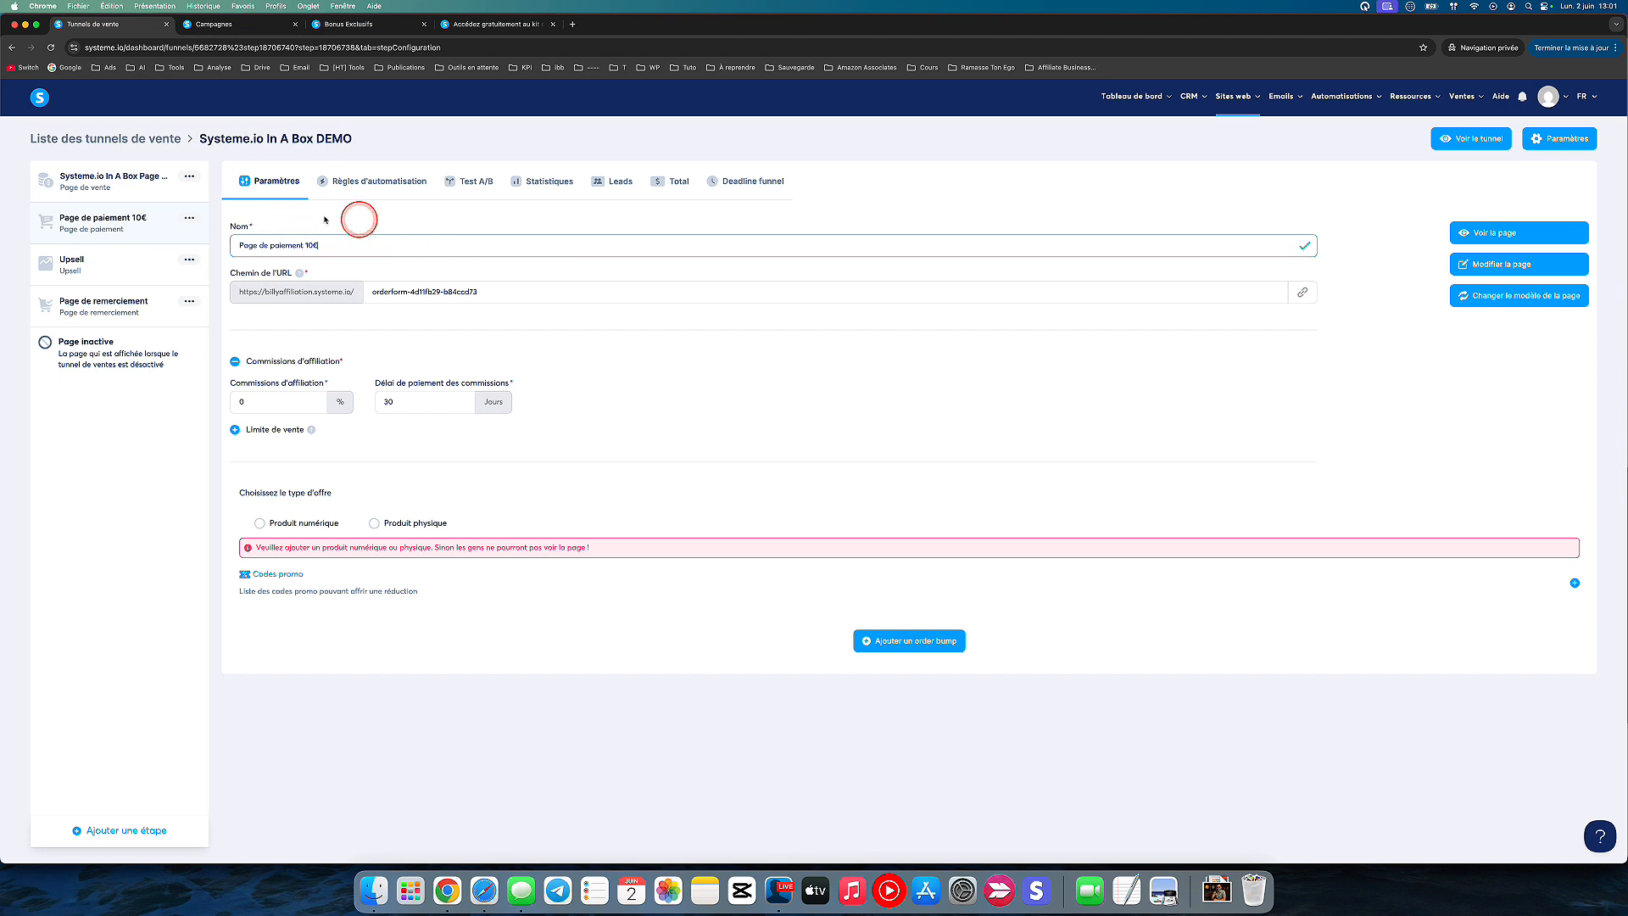
Step: Duplicate the Page de paiement 10€ step and rename the copy as "Page de paiement 20€"
{"action": "left_click", "coordinate": [191, 218]}
{"action": "left_click", "coordinate": [145, 223]}
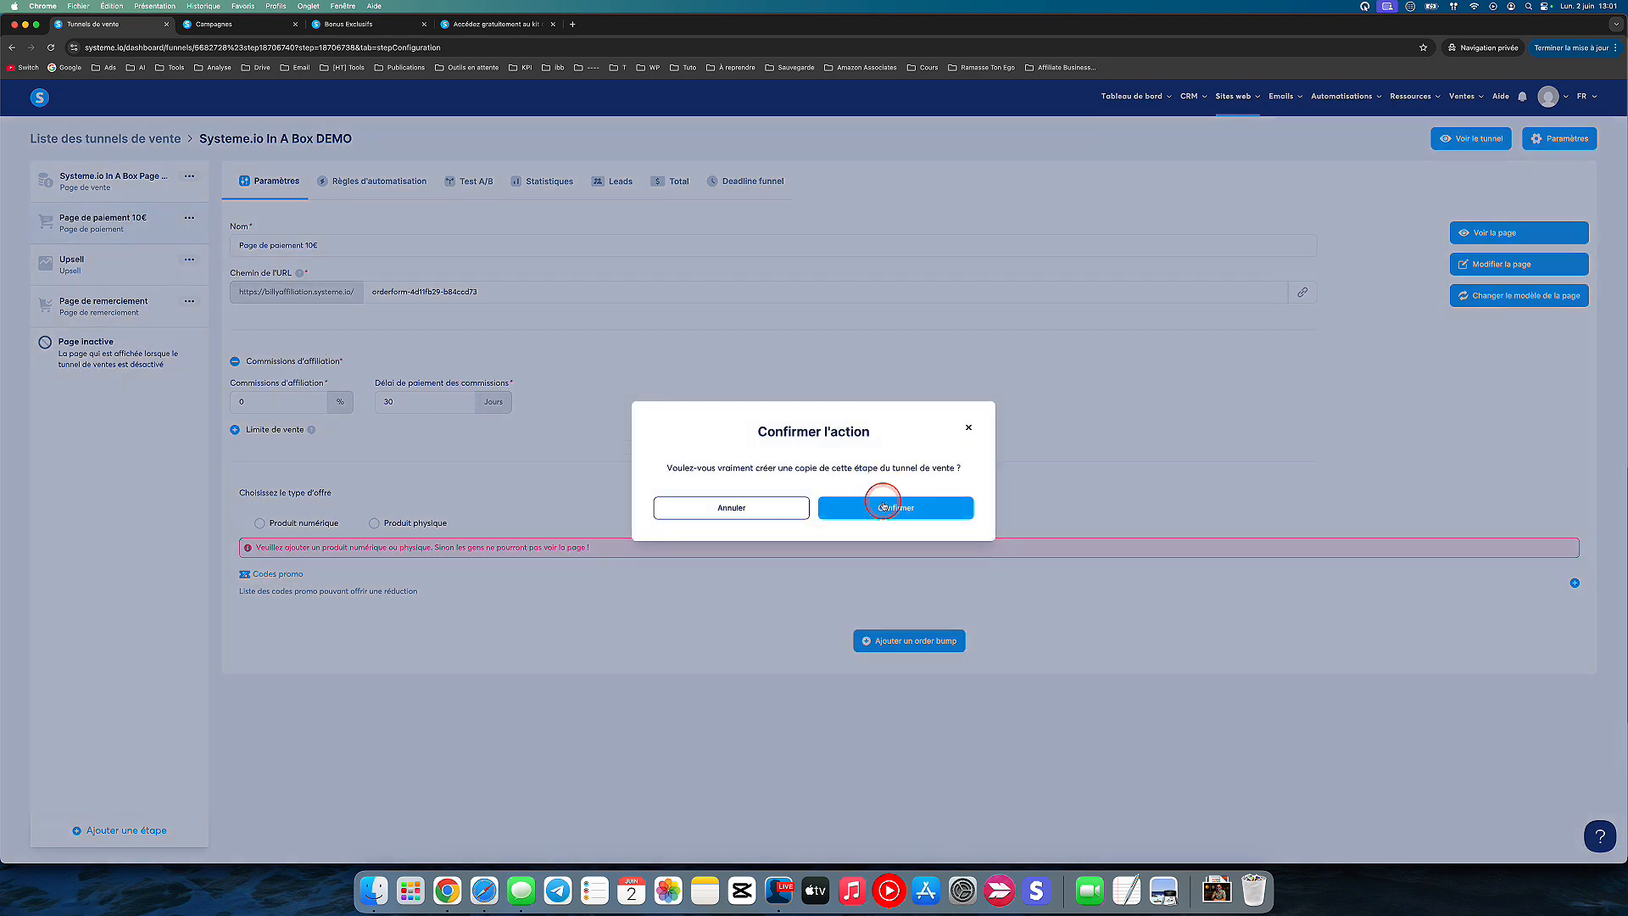
{"action": "left_click", "coordinate": [884, 507]}
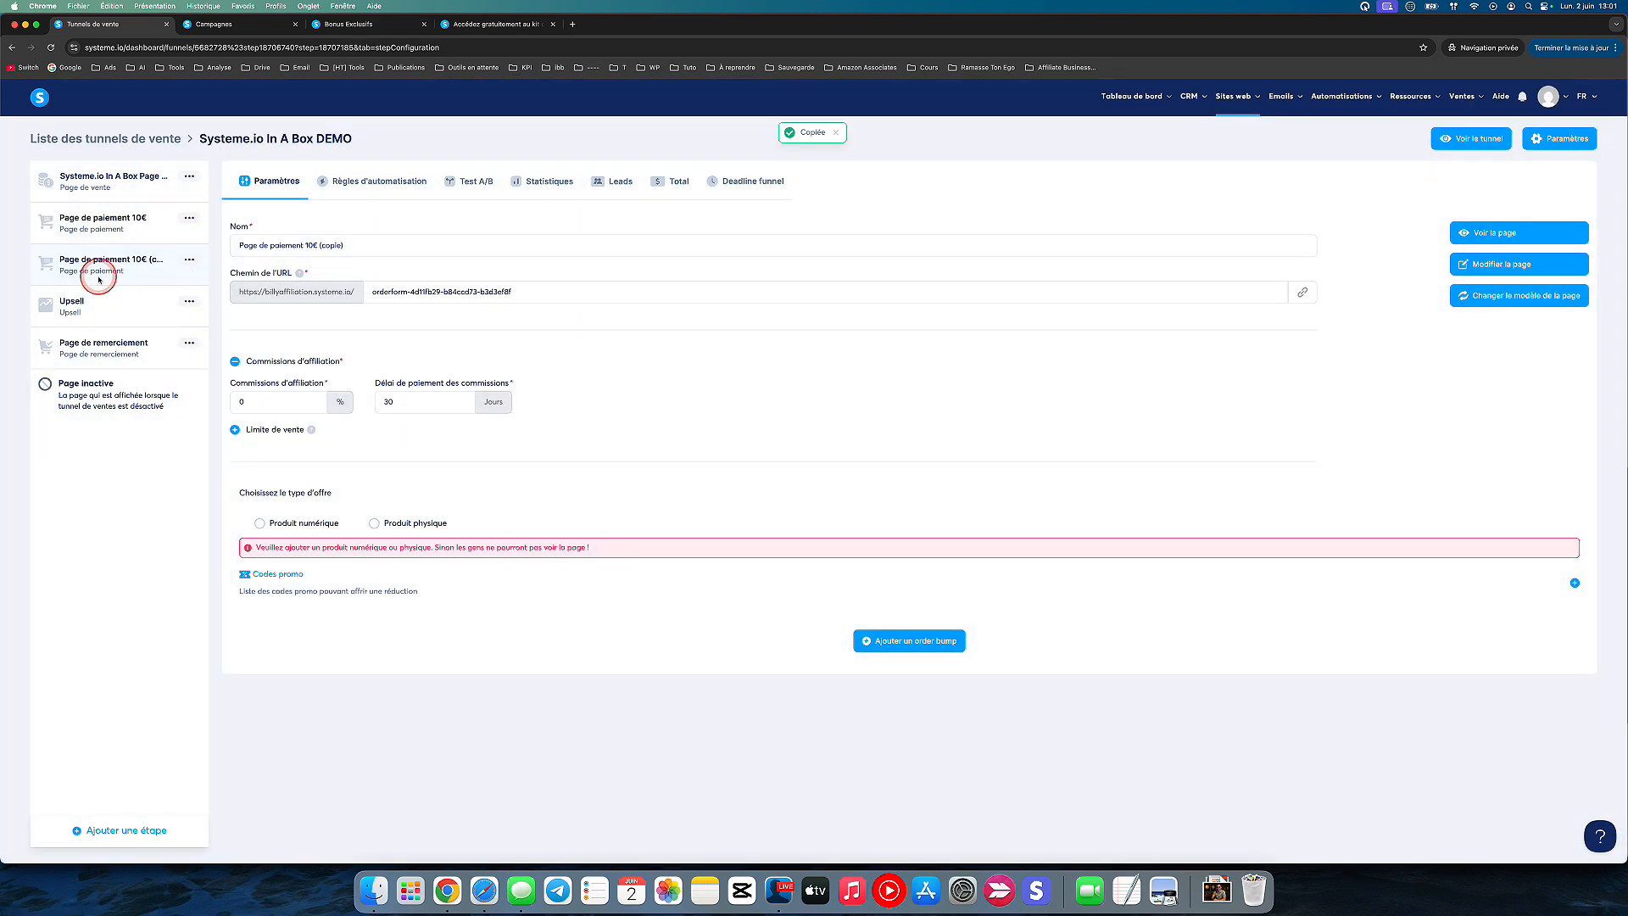
{"action": "left_click", "coordinate": [370, 245]}
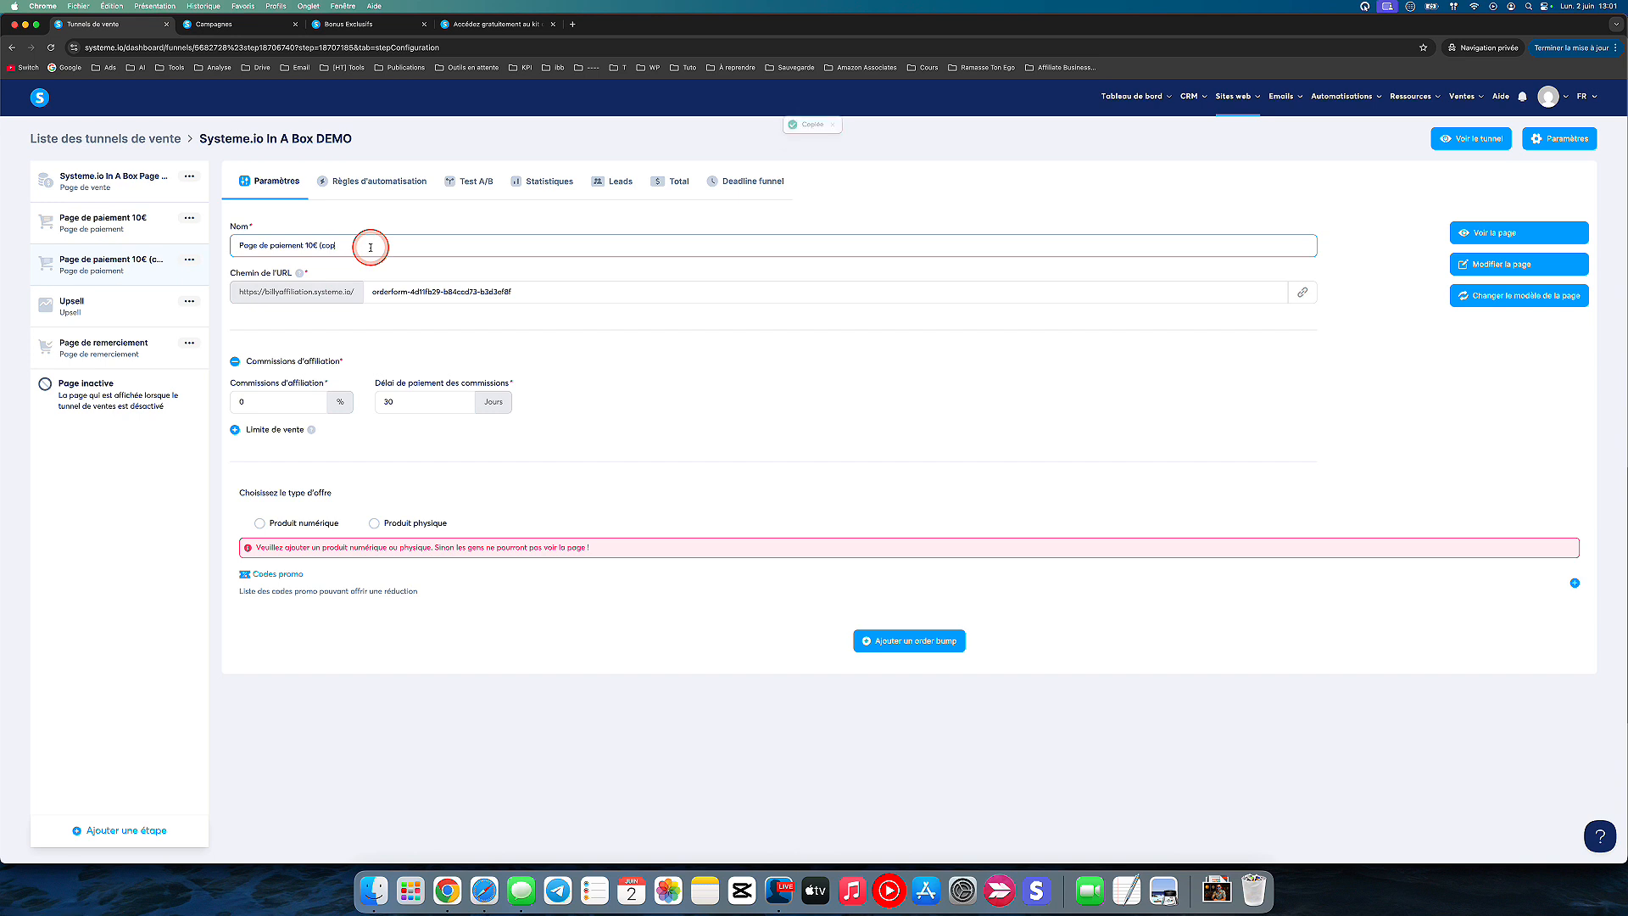
{"action": "key", "text": "BackSpace"}
{"action": "key", "text": "BackSpace"}
{"action": "key", "text": "BackSpace"}
{"action": "key", "text": "BackSpace"}
{"action": "key", "text": "BackSpace"}
{"action": "key", "text": "BackSpace"}
{"action": "key", "text": "BackSpace"}
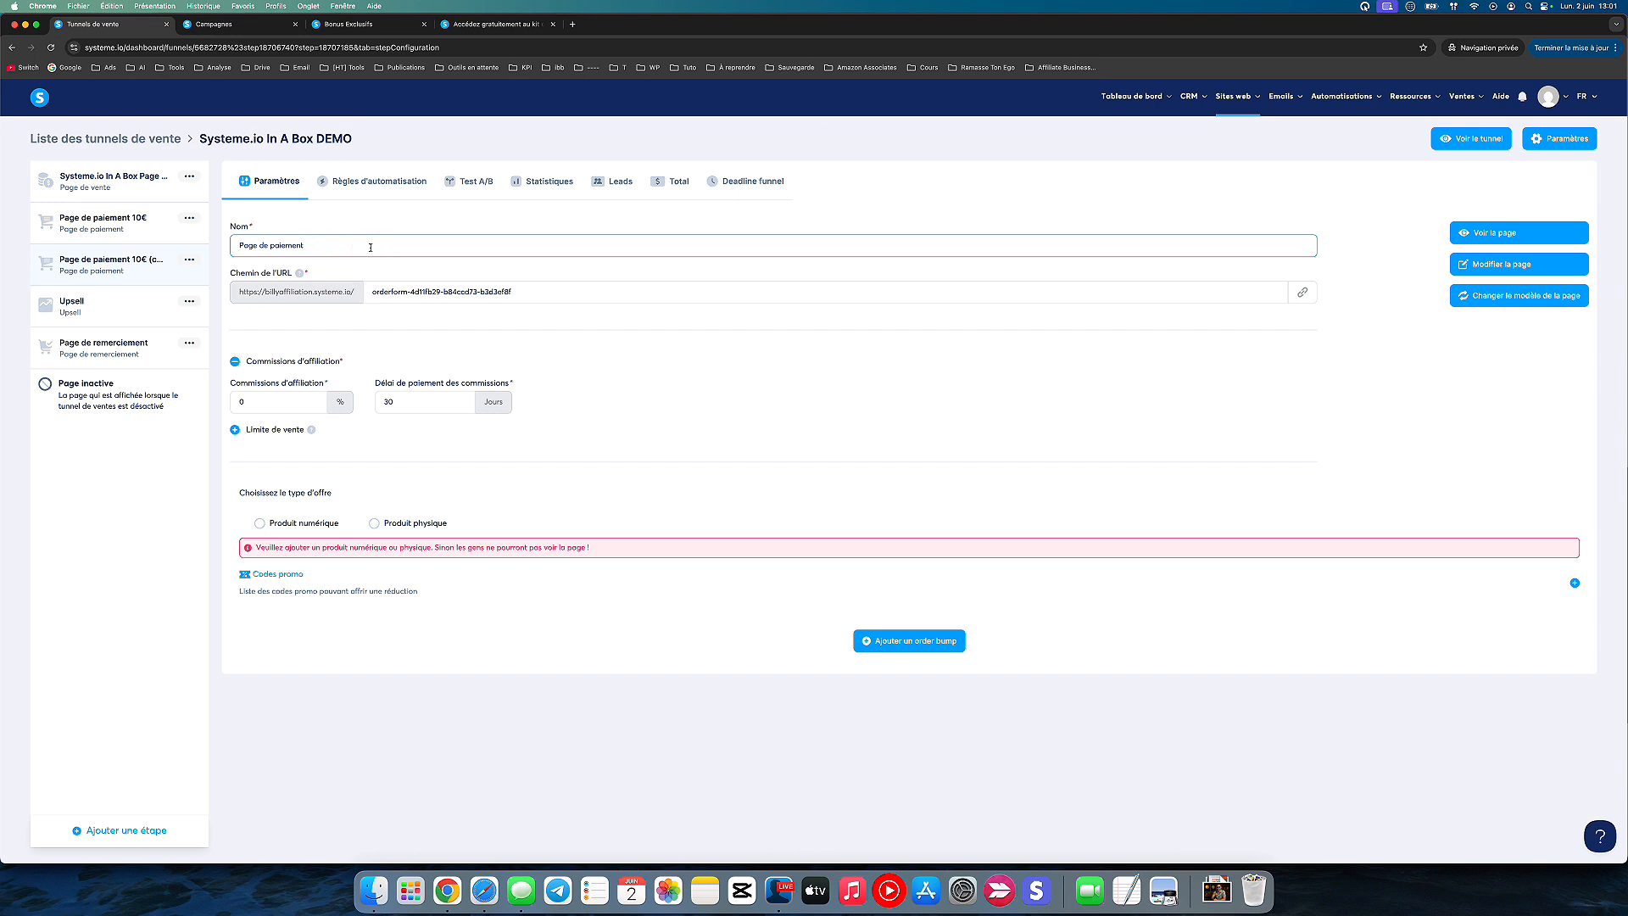
{"action": "type", "text": "20€"}
Step: Open Page de paiement 10€ in the editor, resuming the unsaved changes, and look over its order form
{"action": "left_click", "coordinate": [116, 222]}
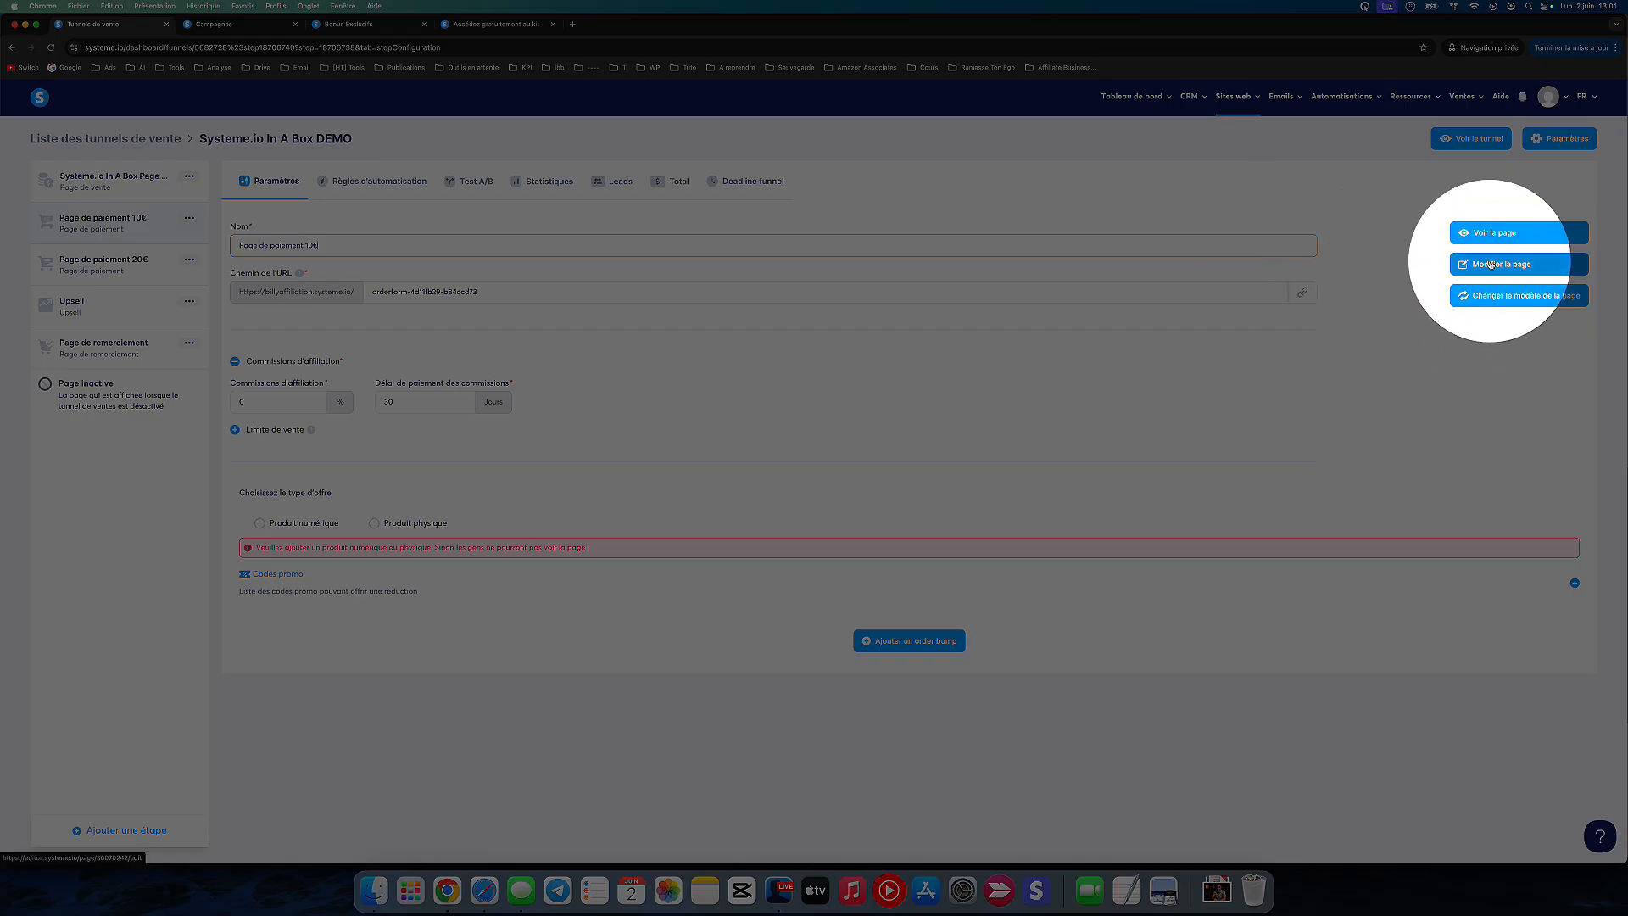
{"action": "left_click", "coordinate": [1491, 264]}
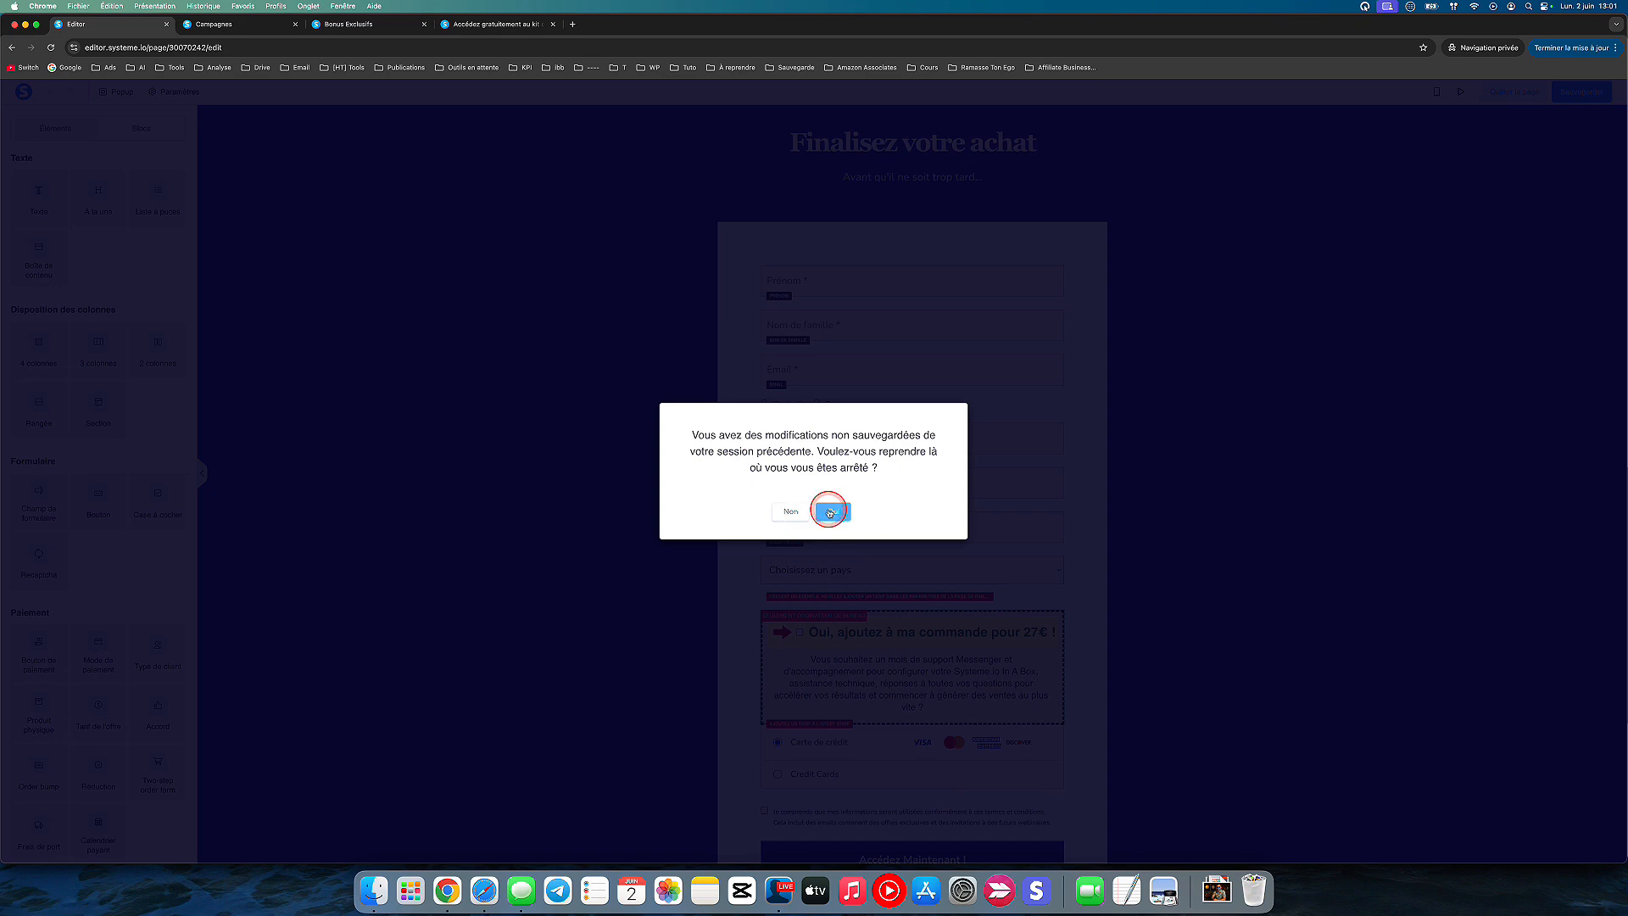
{"action": "left_click", "coordinate": [829, 512]}
{"action": "scroll", "coordinate": [1196, 451], "scroll_direction": "down", "scroll_amount": 5}
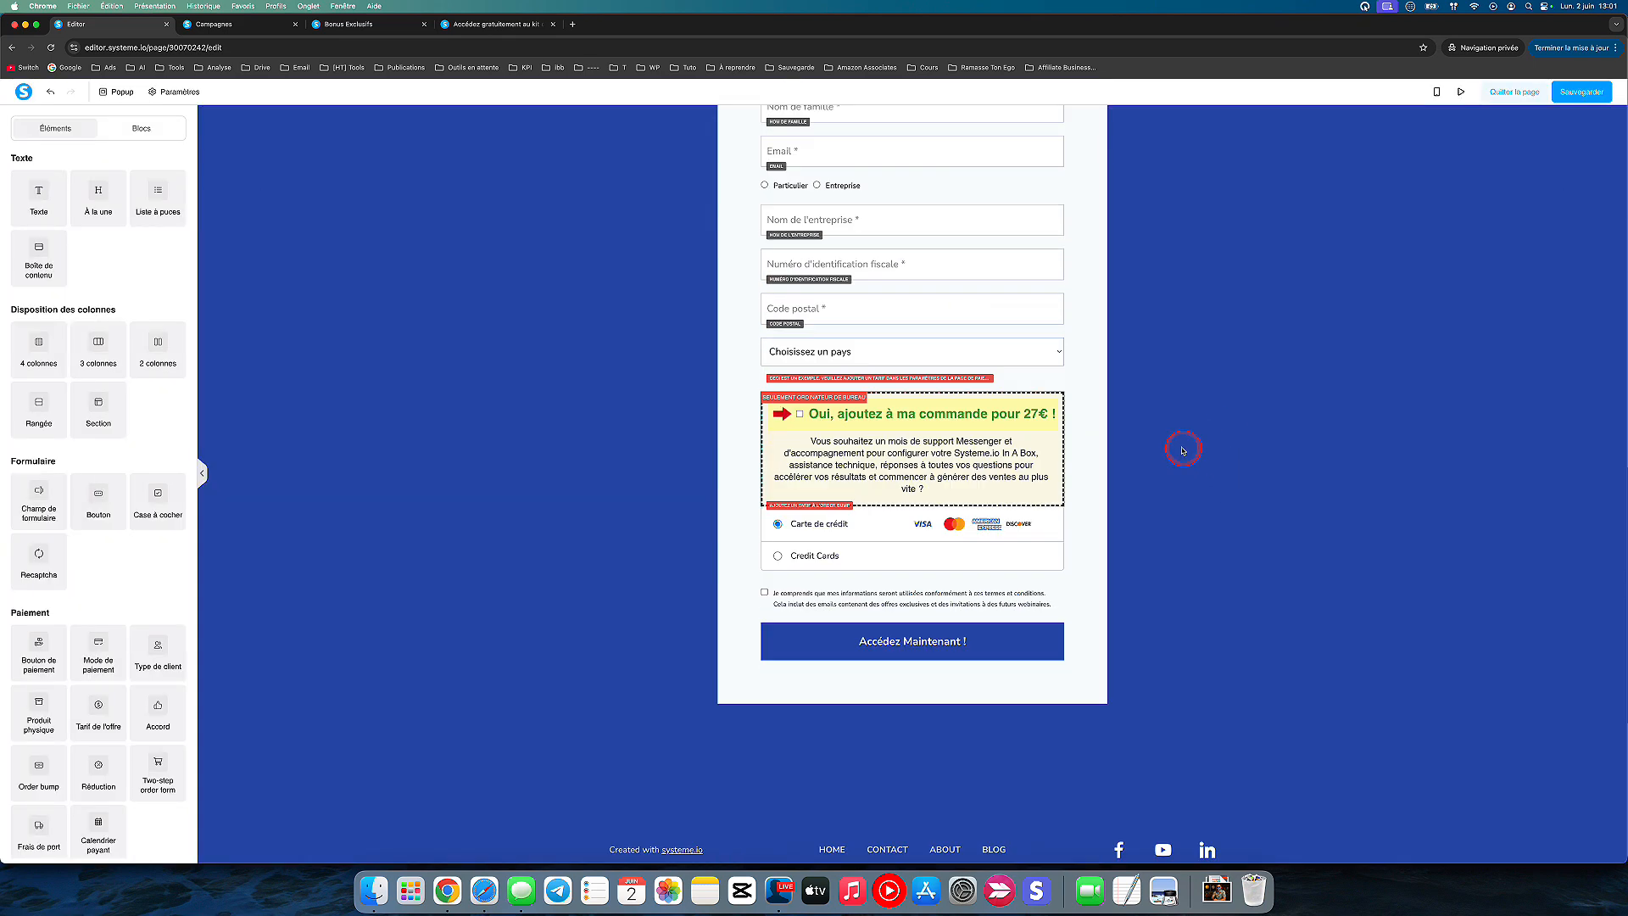
{"action": "scroll", "coordinate": [1183, 450], "scroll_direction": "up", "scroll_amount": 3}
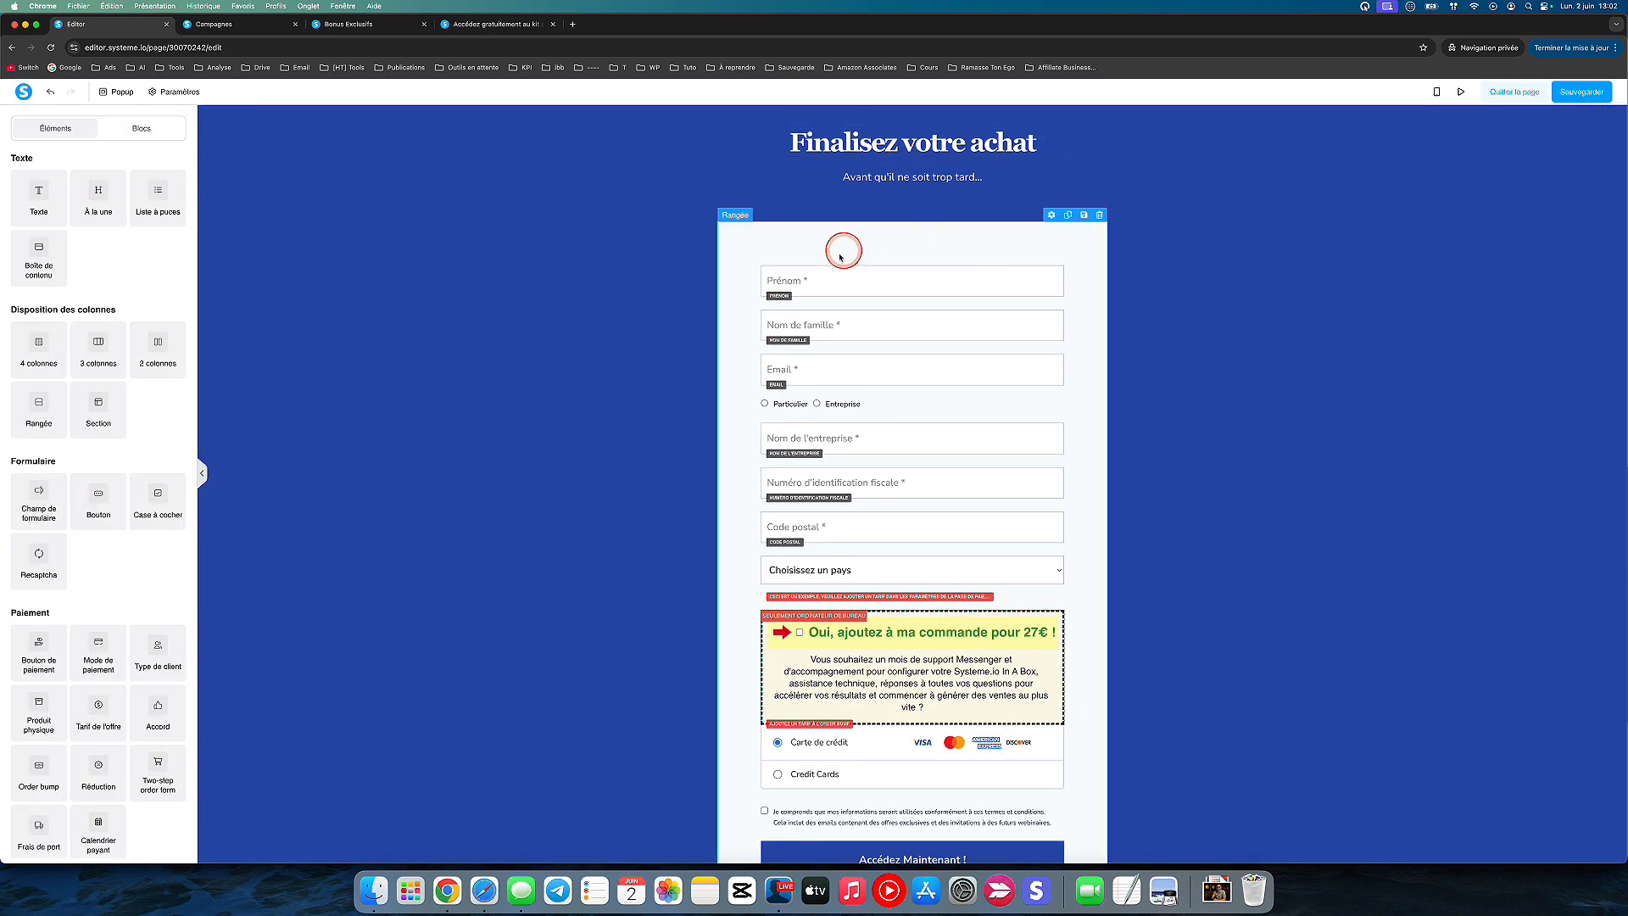
Step: Change the subtitle under "Finalisez votre achat" to "Avant que le tarif augmente de 10€..."
{"action": "left_click", "coordinate": [874, 187]}
{"action": "left_click", "coordinate": [887, 176]}
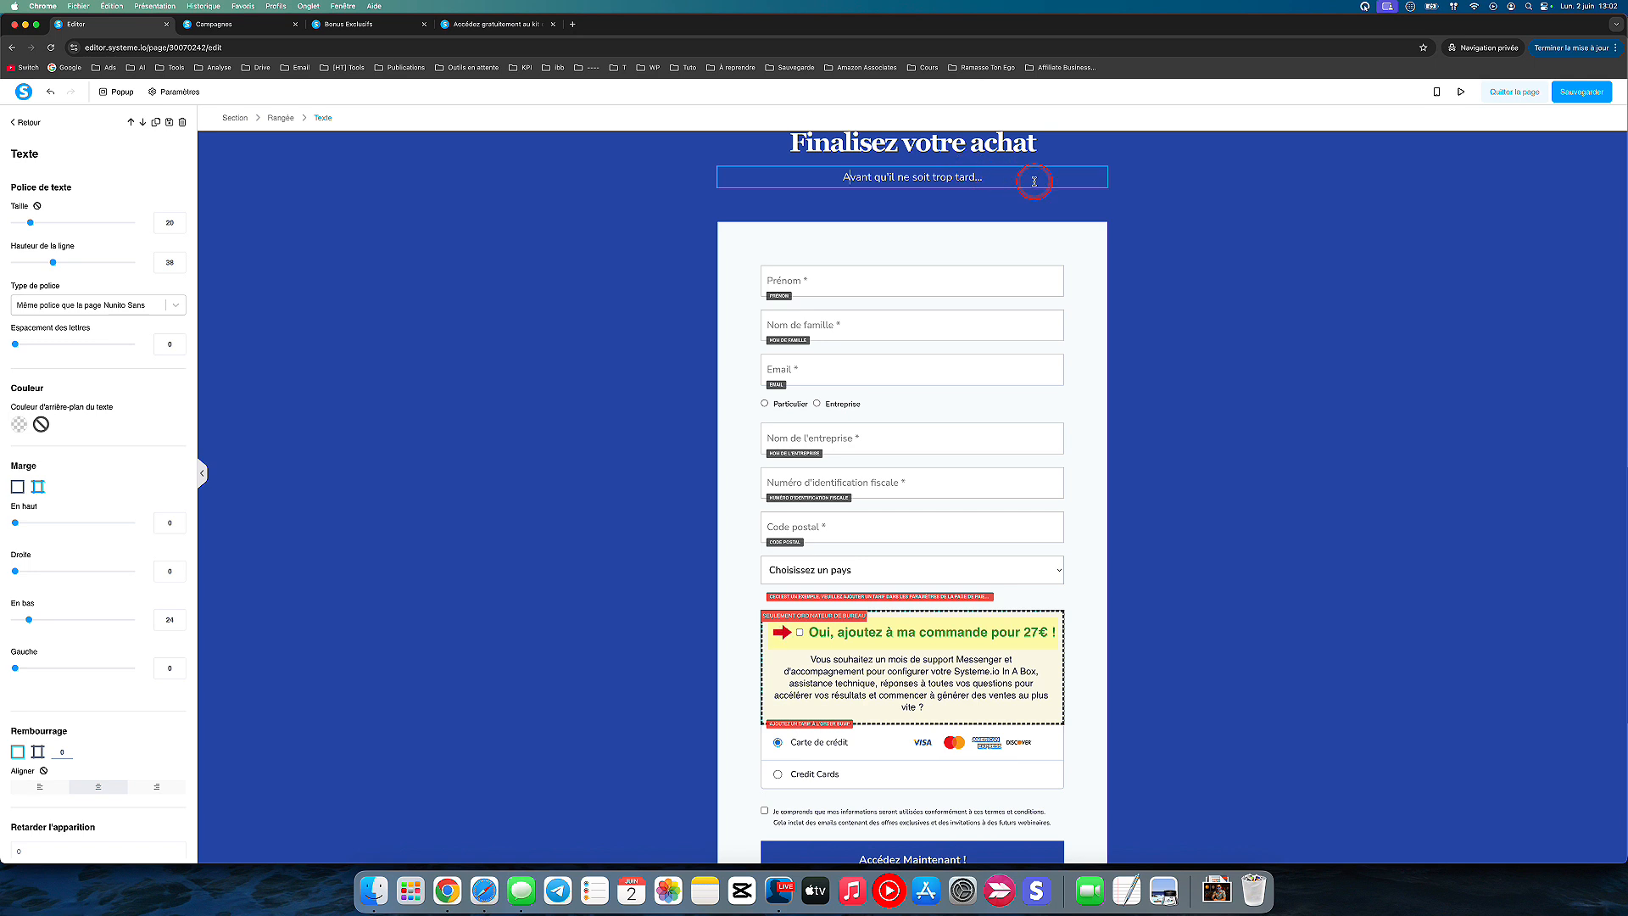
{"action": "key", "text": "Right"}
{"action": "key", "text": "Right"}
{"action": "key", "text": "Right"}
{"action": "type", "text": "e "}
{"action": "type", "text": "le tarif augmente"}
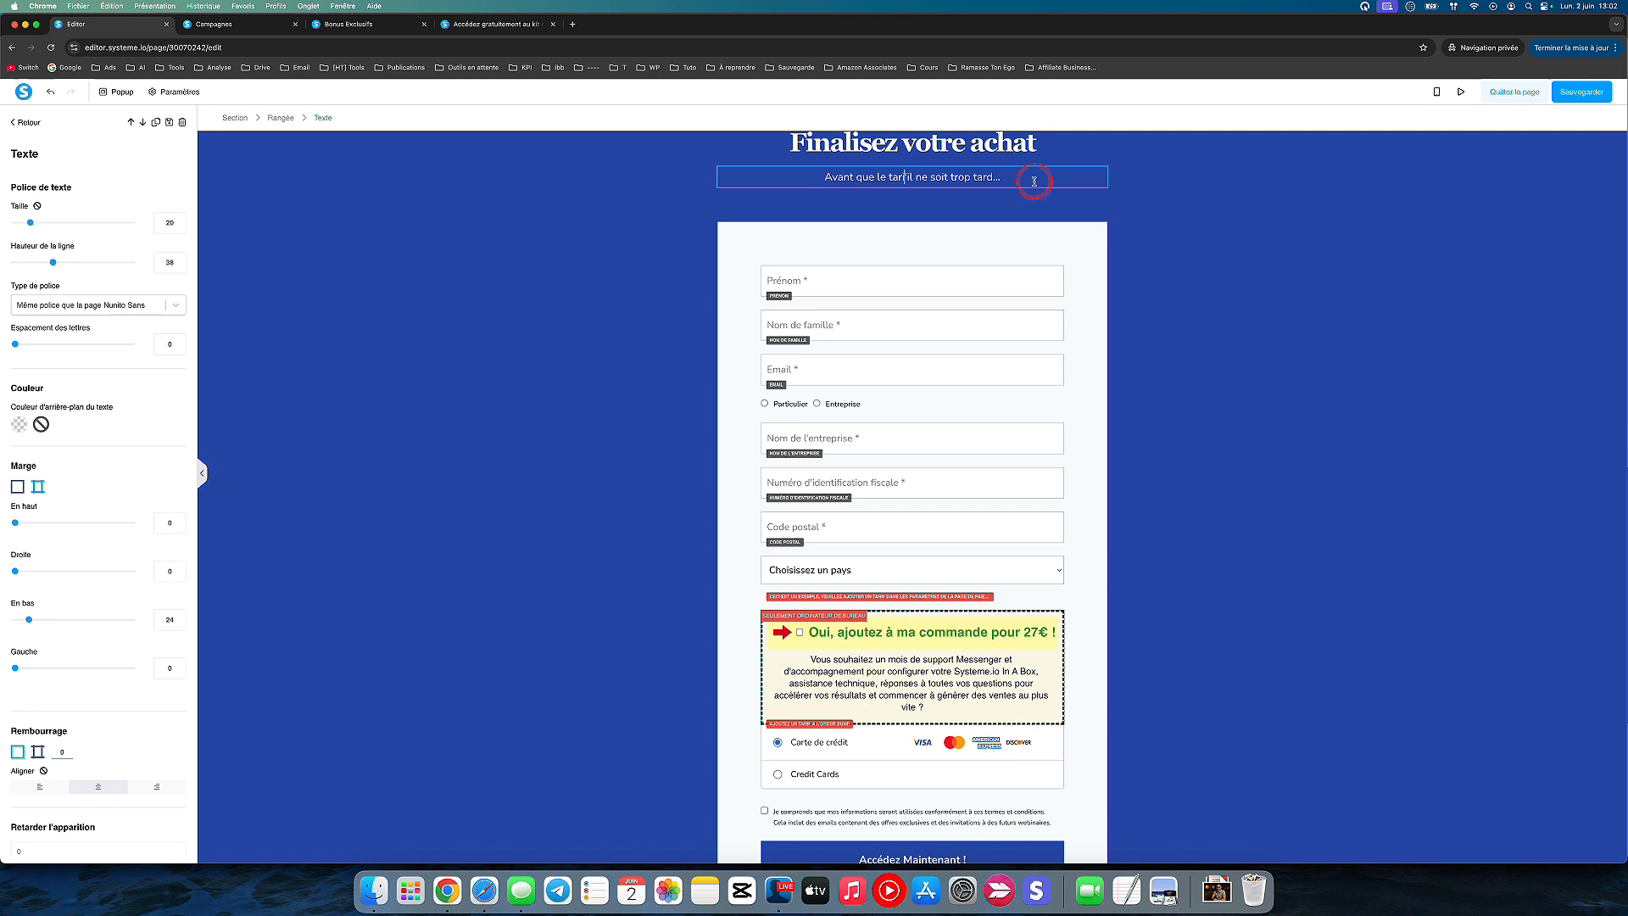
{"action": "type", "text": " de "}
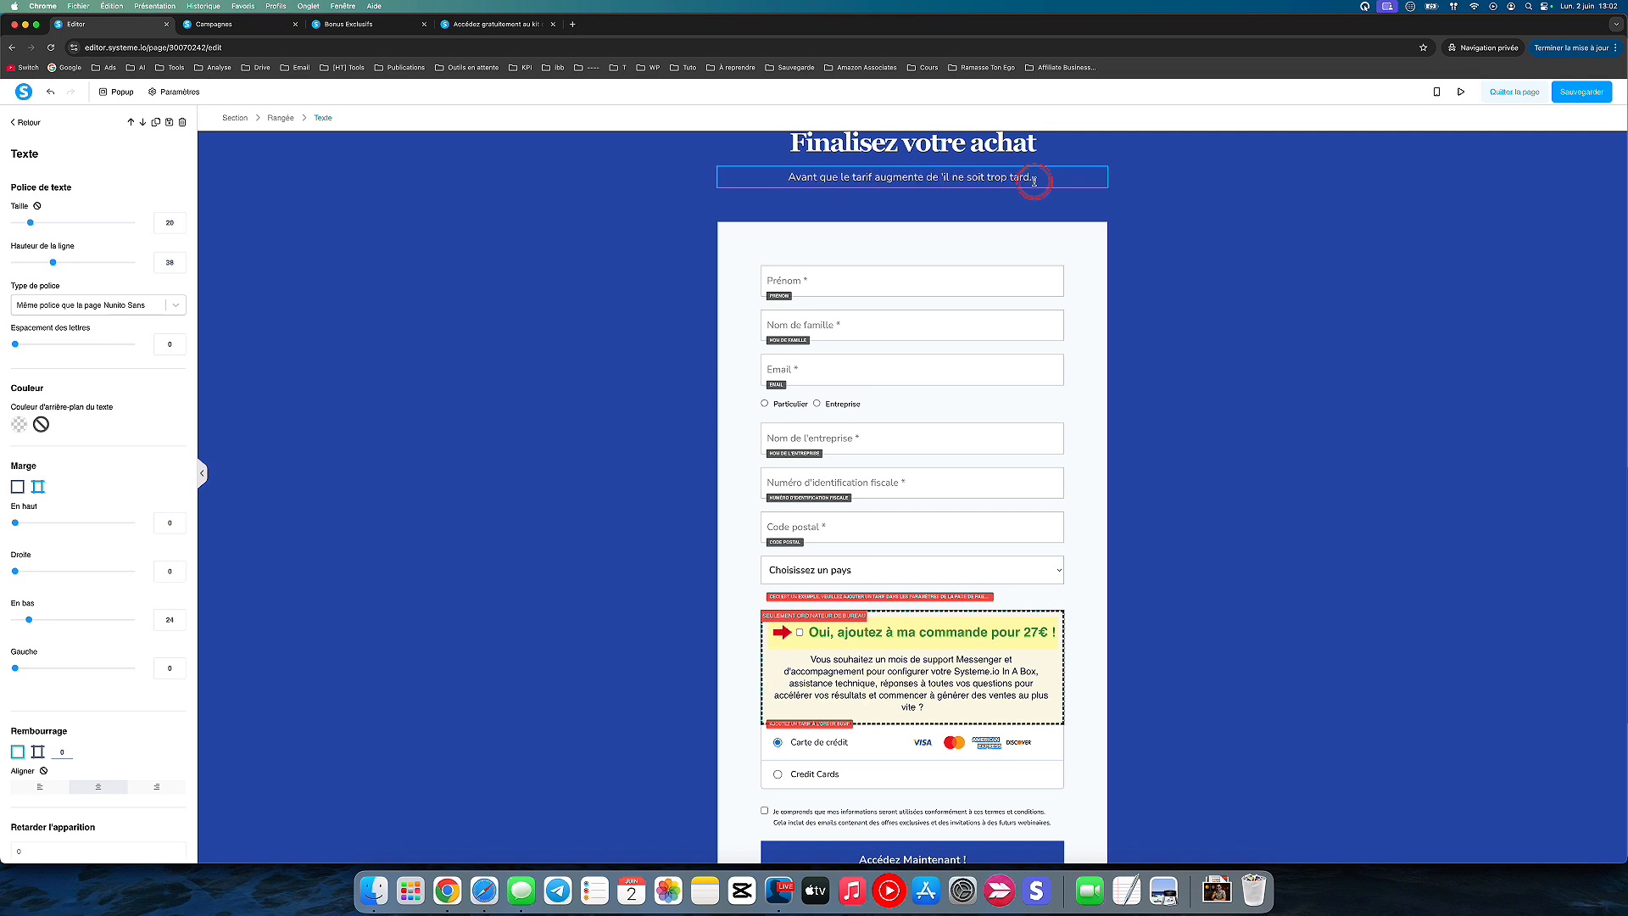
{"action": "type", "text": "10€"}
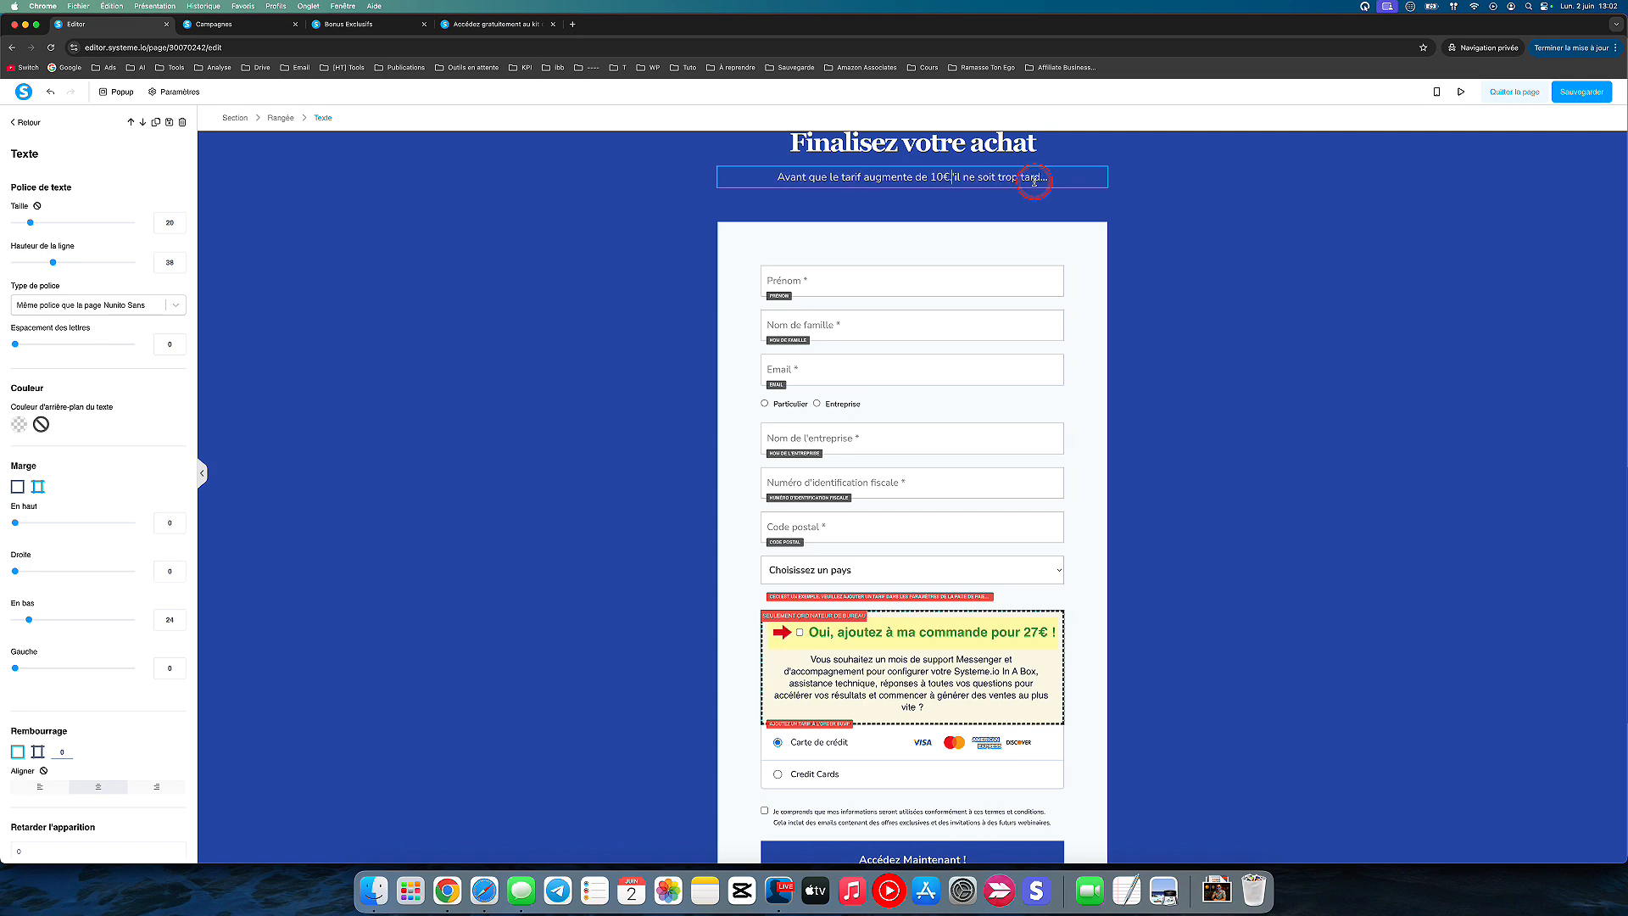
{"action": "left_click", "coordinate": [1035, 180], "text": "shift"}
{"action": "key", "text": "BackSpace"}
{"action": "left_click", "coordinate": [1168, 241]}
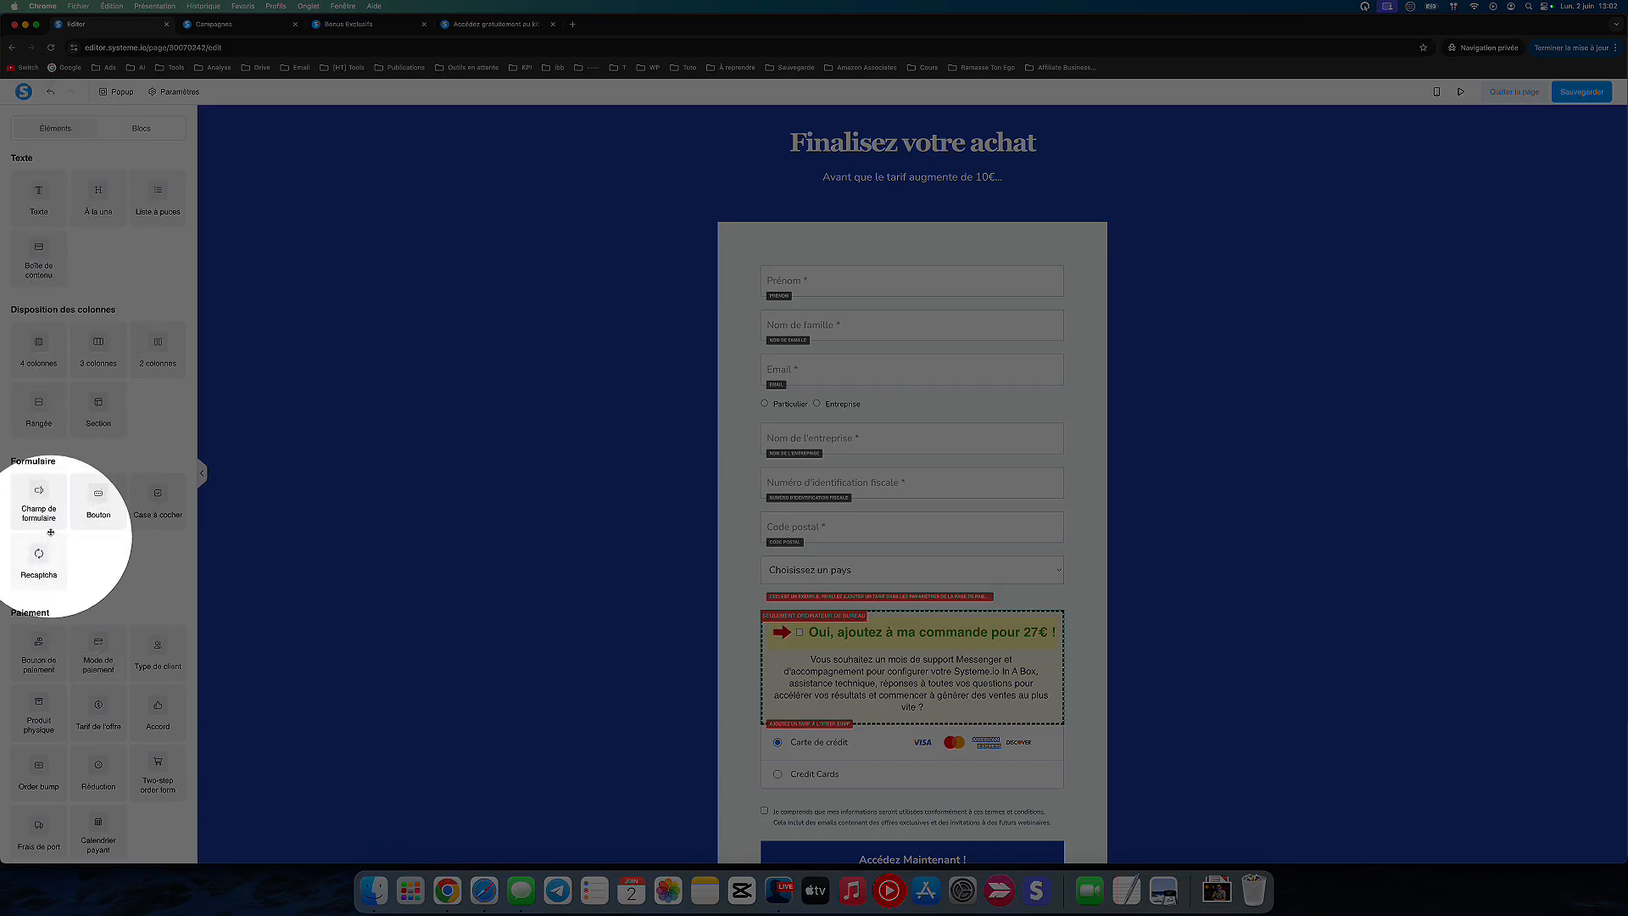
Step: Add a Countdown element between the subtitle and the order form
{"action": "scroll", "coordinate": [119, 649], "scroll_direction": "down", "scroll_amount": 5}
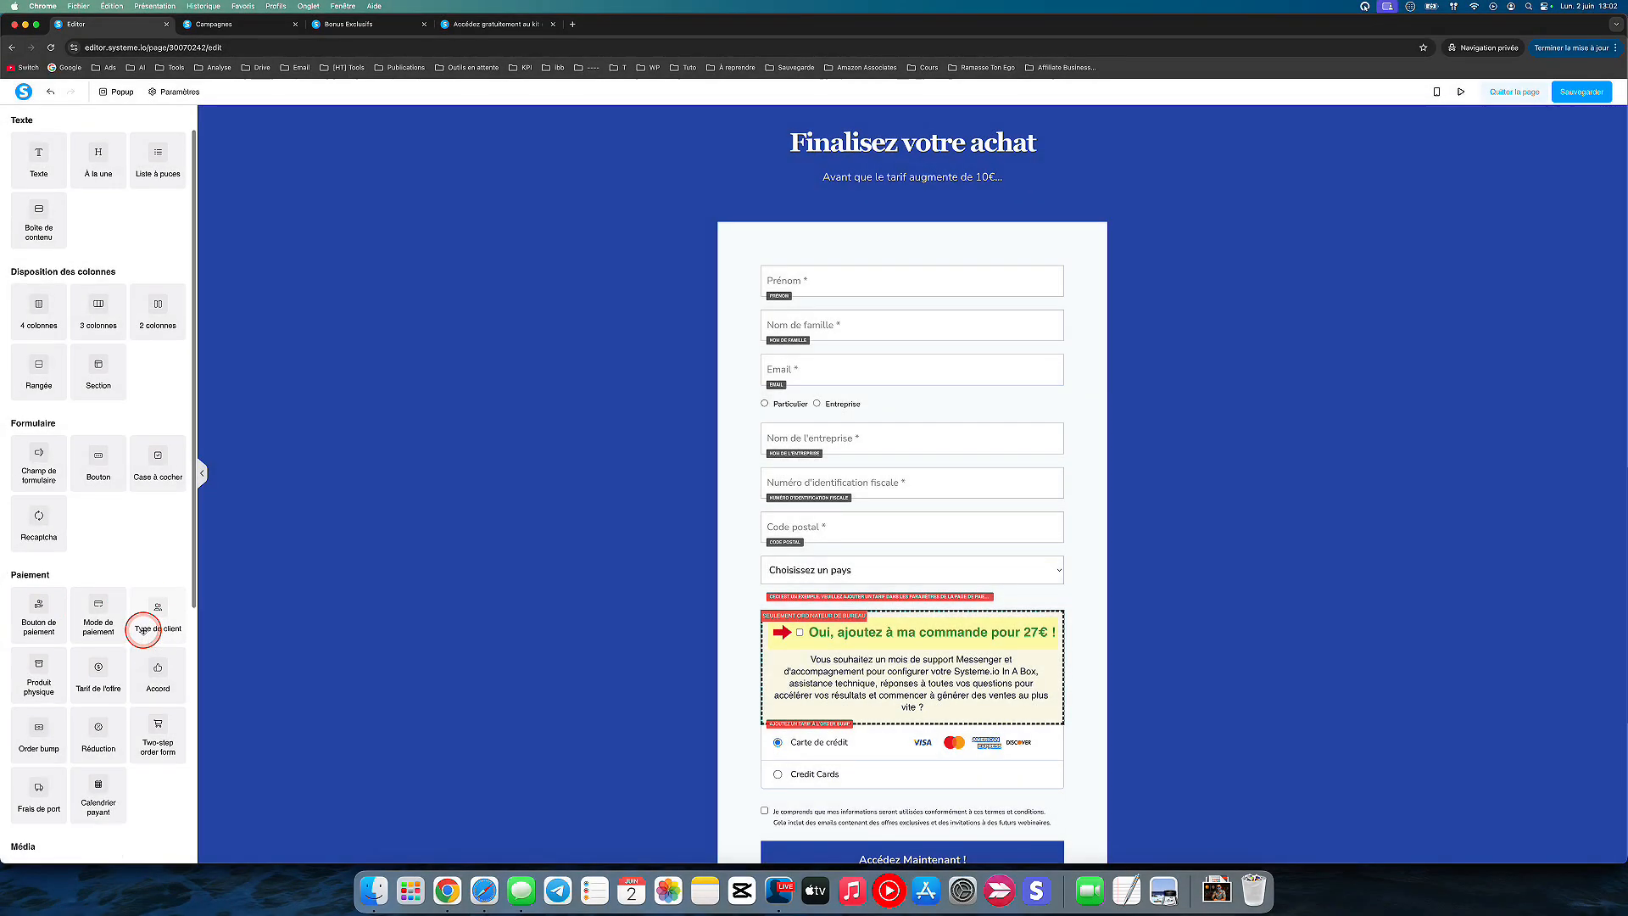
{"action": "scroll", "coordinate": [123, 659], "scroll_direction": "down", "scroll_amount": 2}
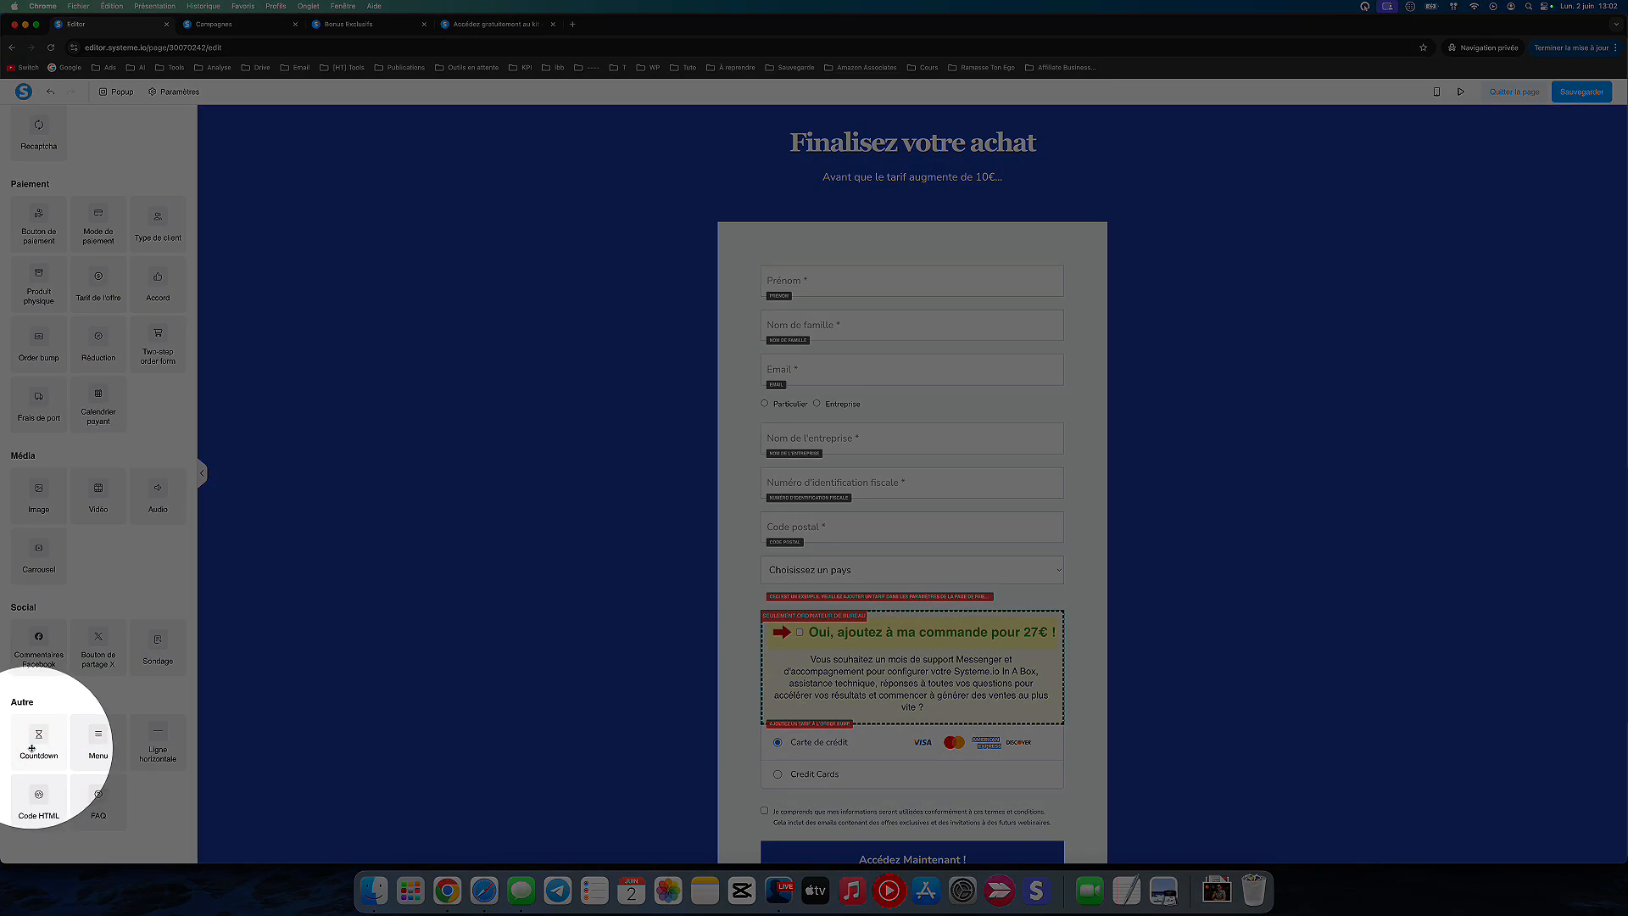
{"action": "left_click_drag", "start_coordinate": [33, 748], "coordinate": [895, 200]}
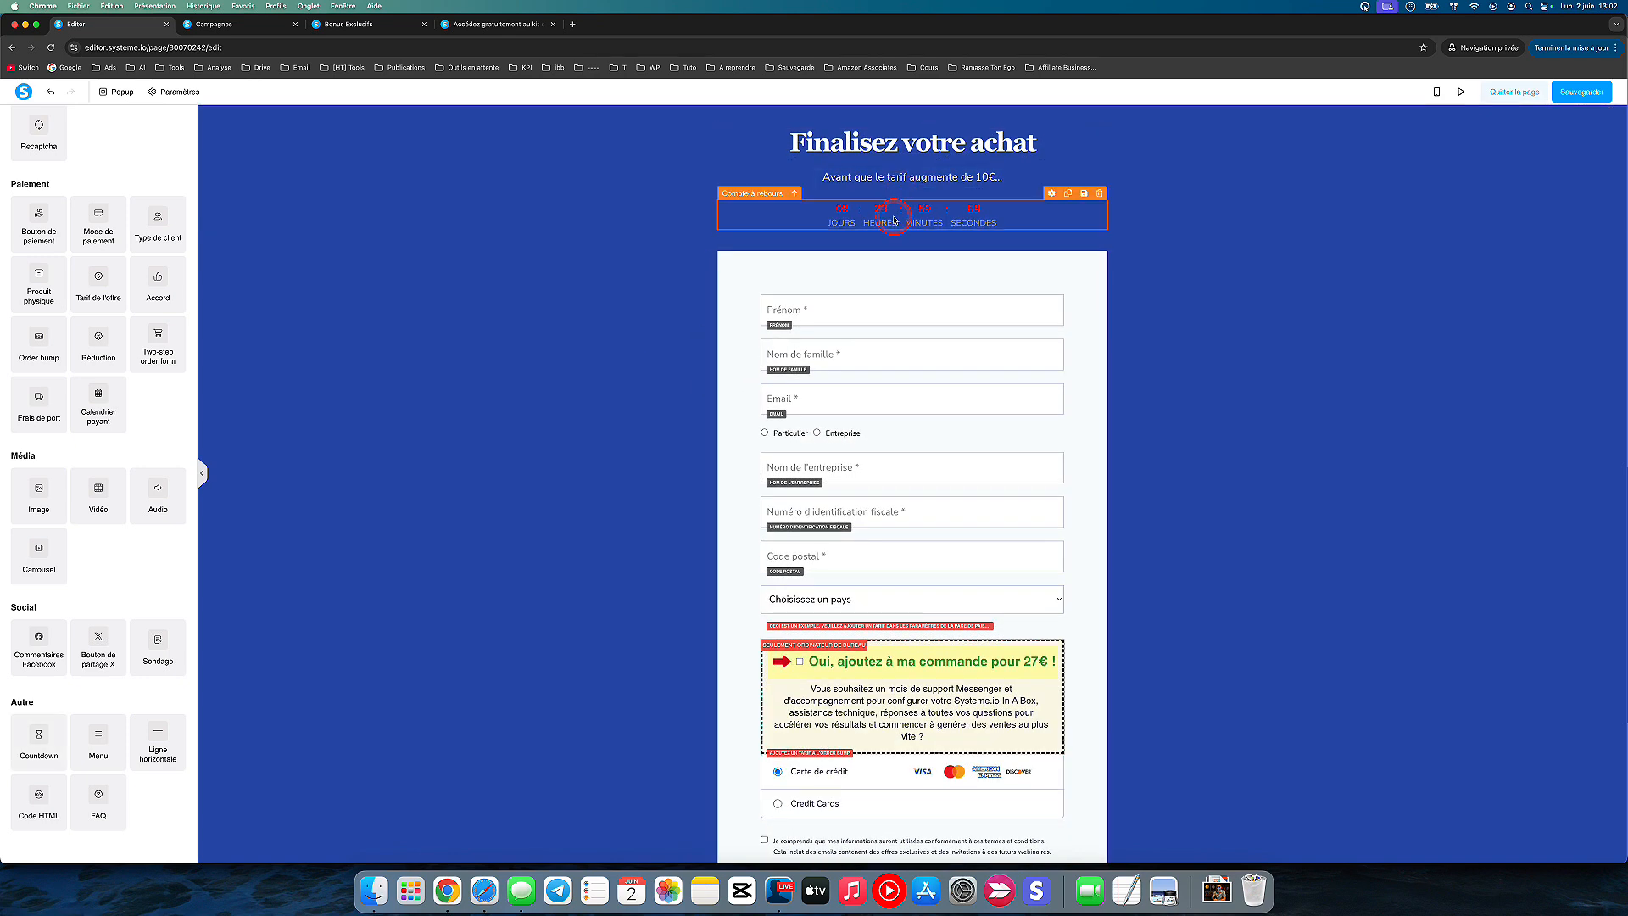
Step: Set the countdown's time color to white and its label color to yellow
{"action": "left_click", "coordinate": [893, 218]}
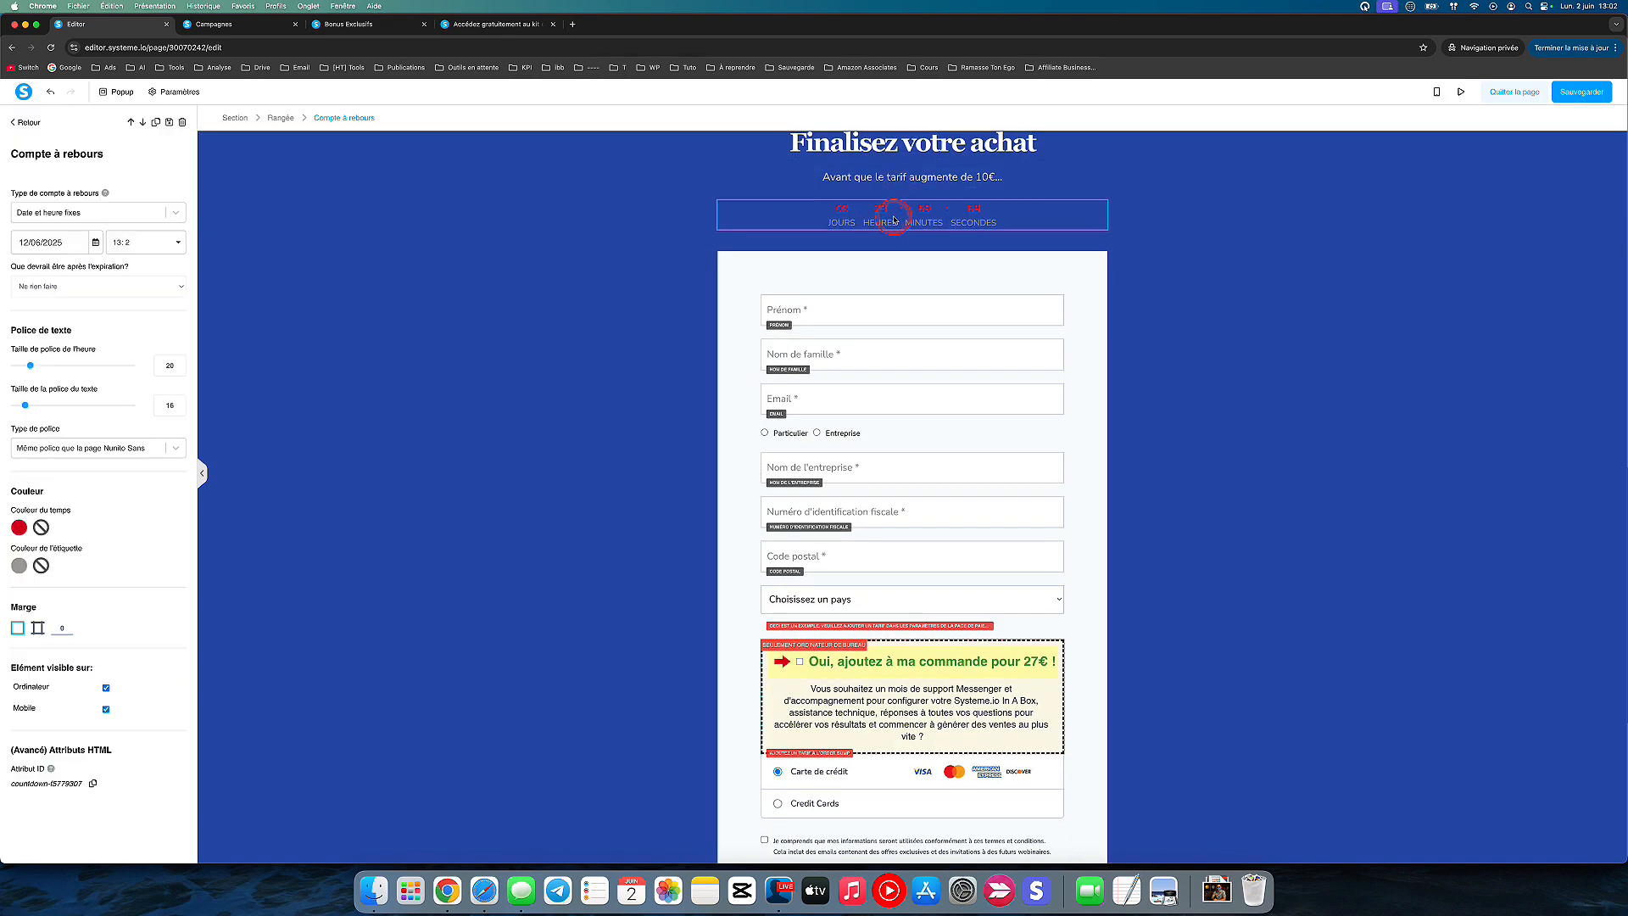
{"action": "left_click", "coordinate": [18, 528]}
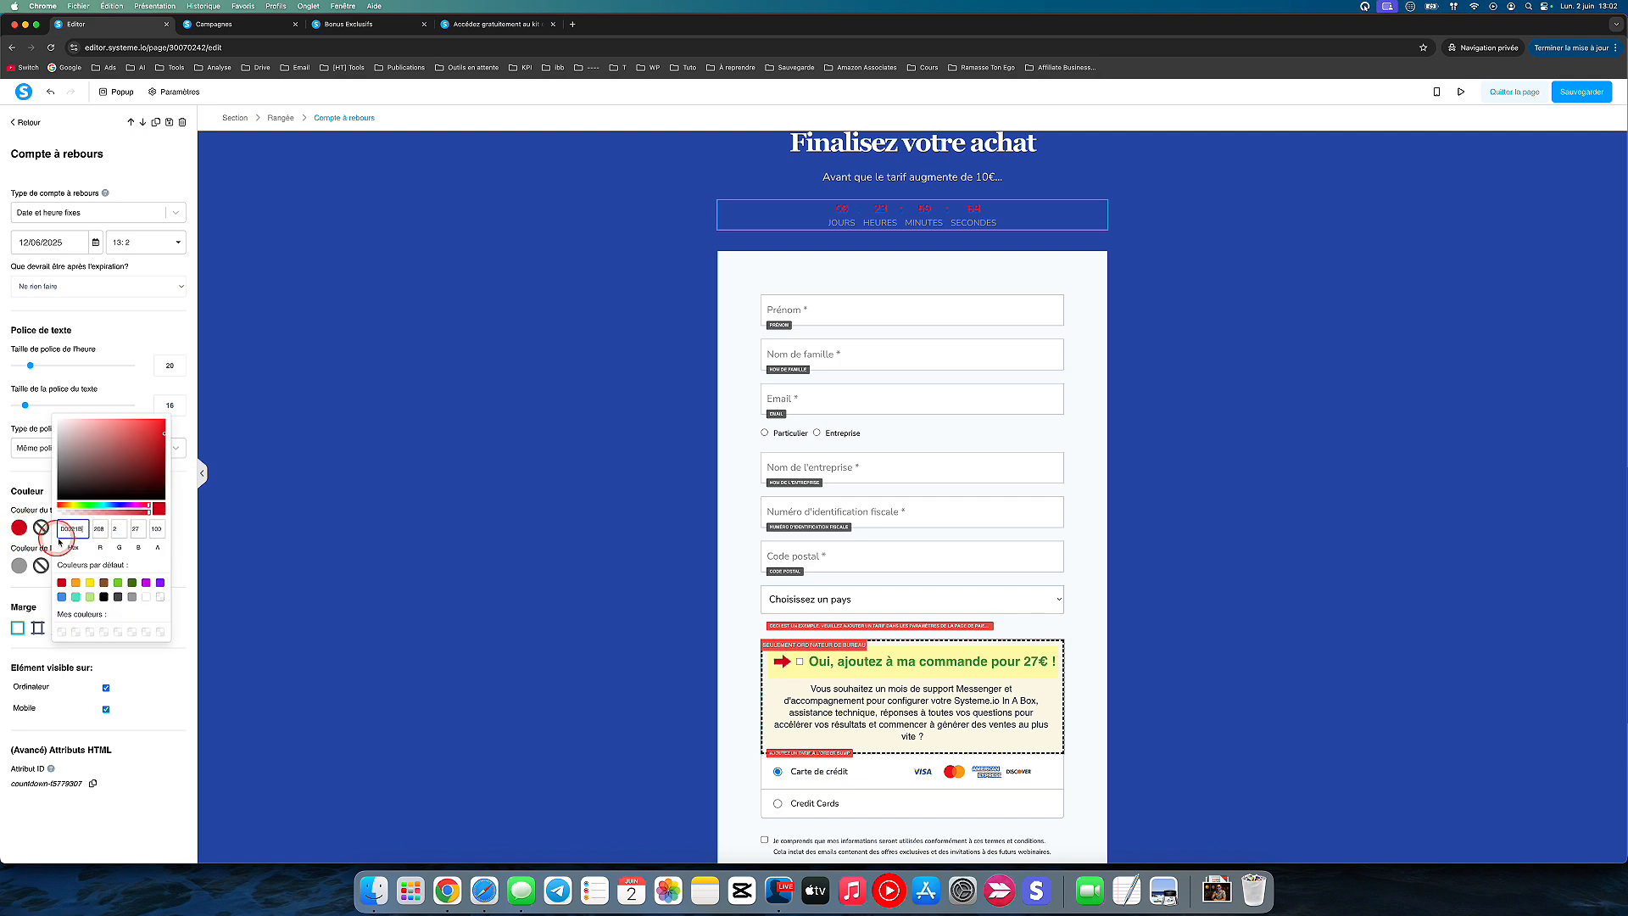
{"action": "left_click", "coordinate": [145, 597]}
{"action": "left_click", "coordinate": [19, 564]}
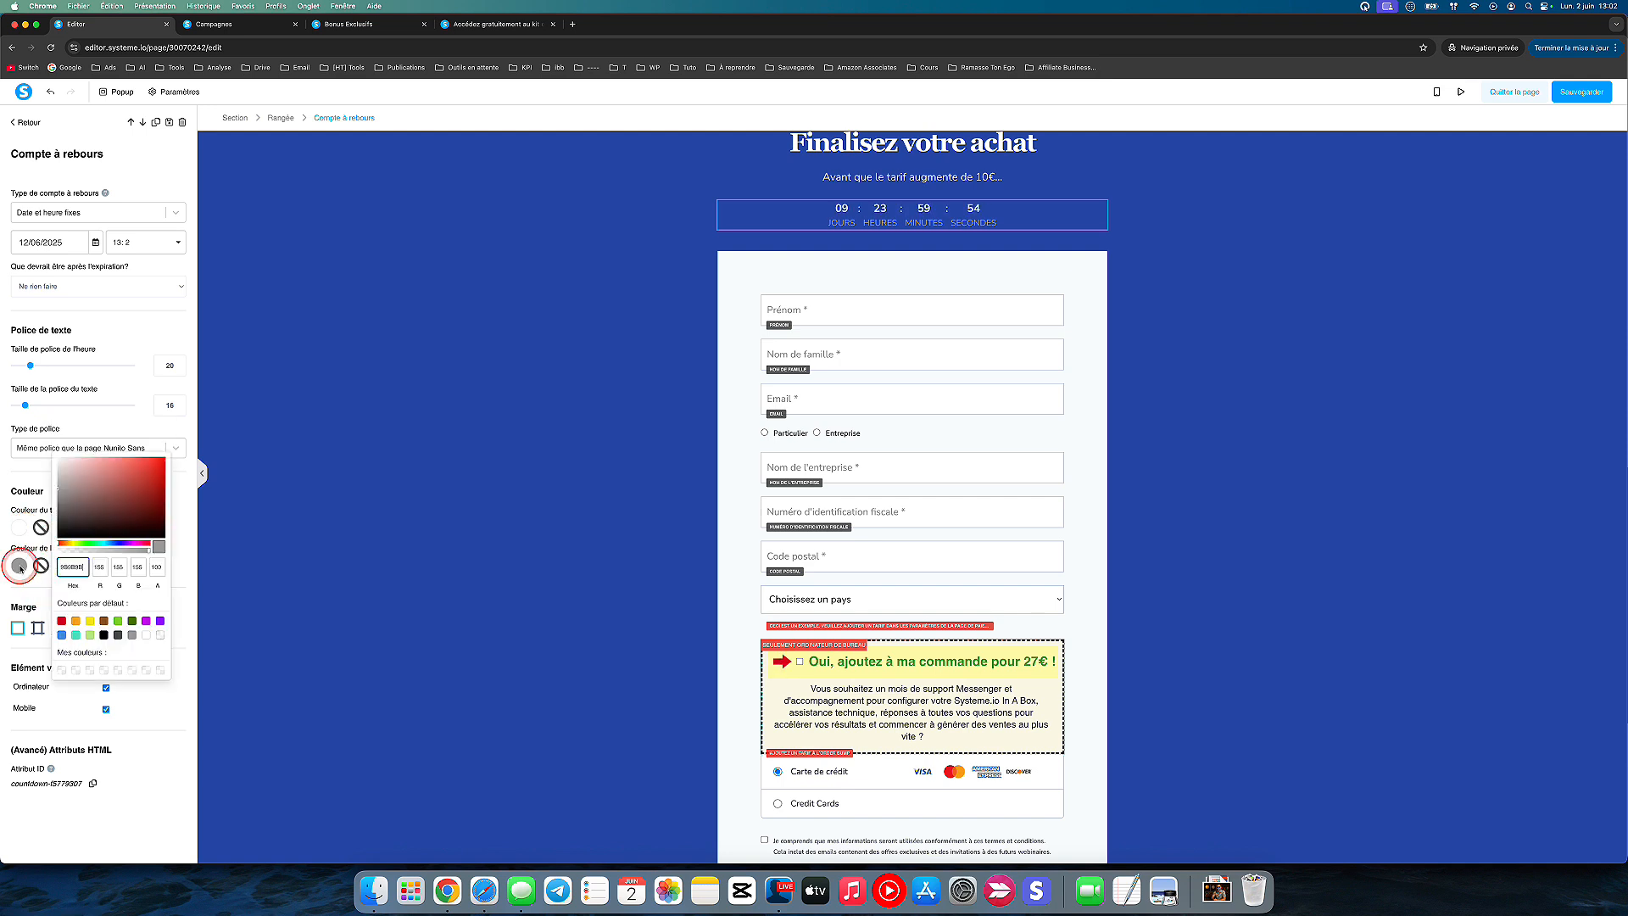
{"action": "left_click", "coordinate": [90, 621]}
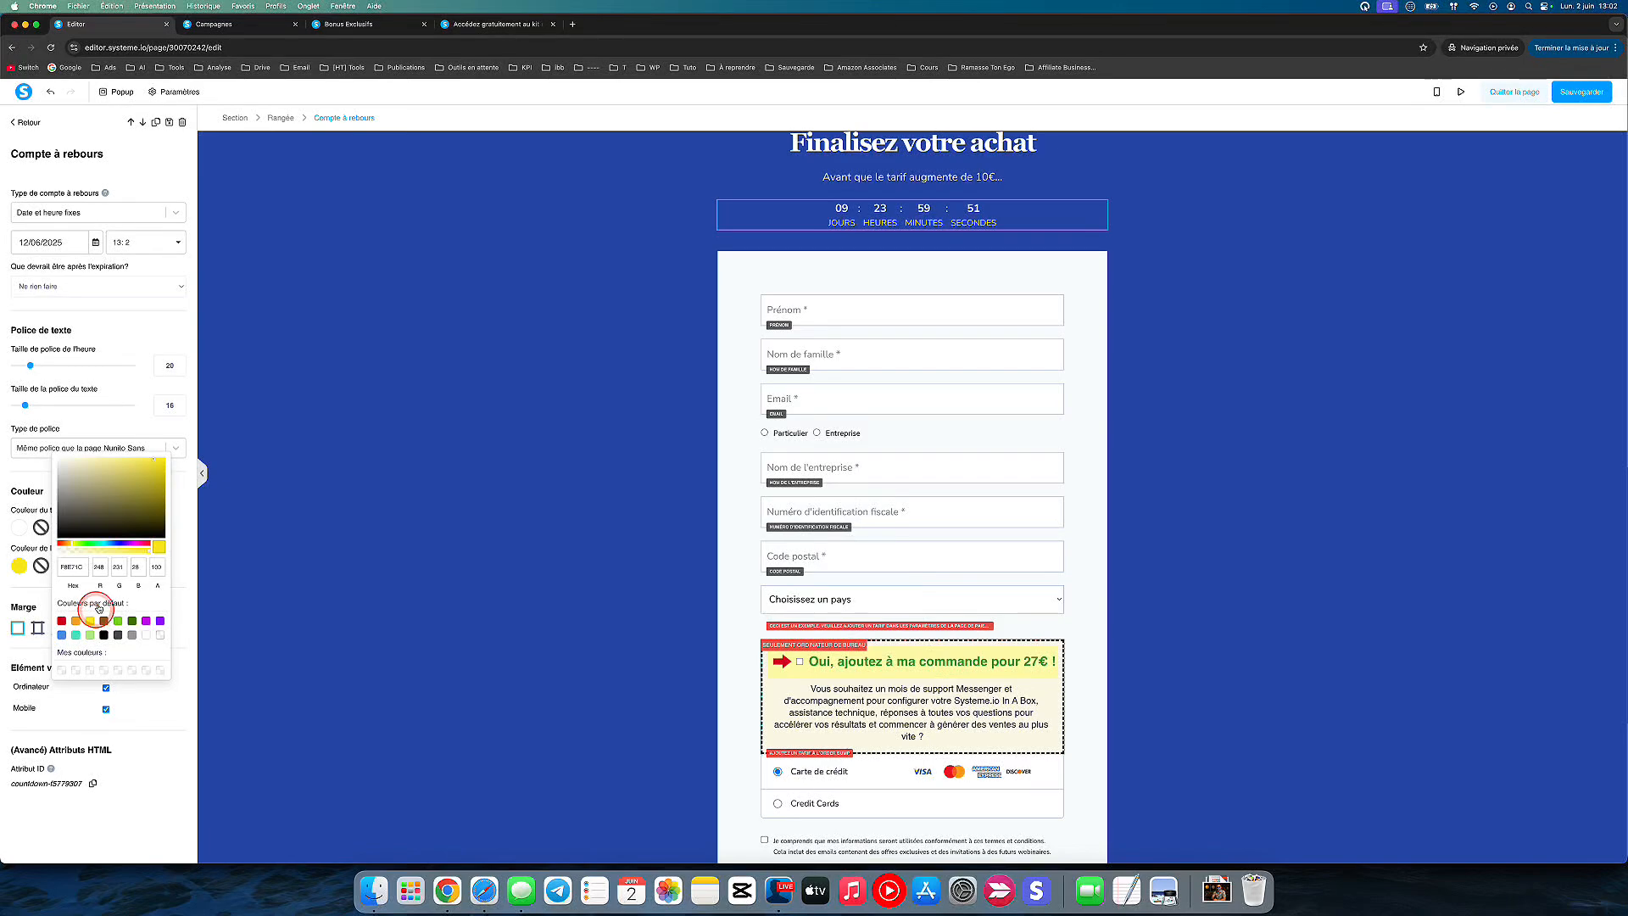
Step: Switch the countdown type to Délai and set its duration to 23 hours and 59 minutes
{"action": "left_click", "coordinate": [82, 213]}
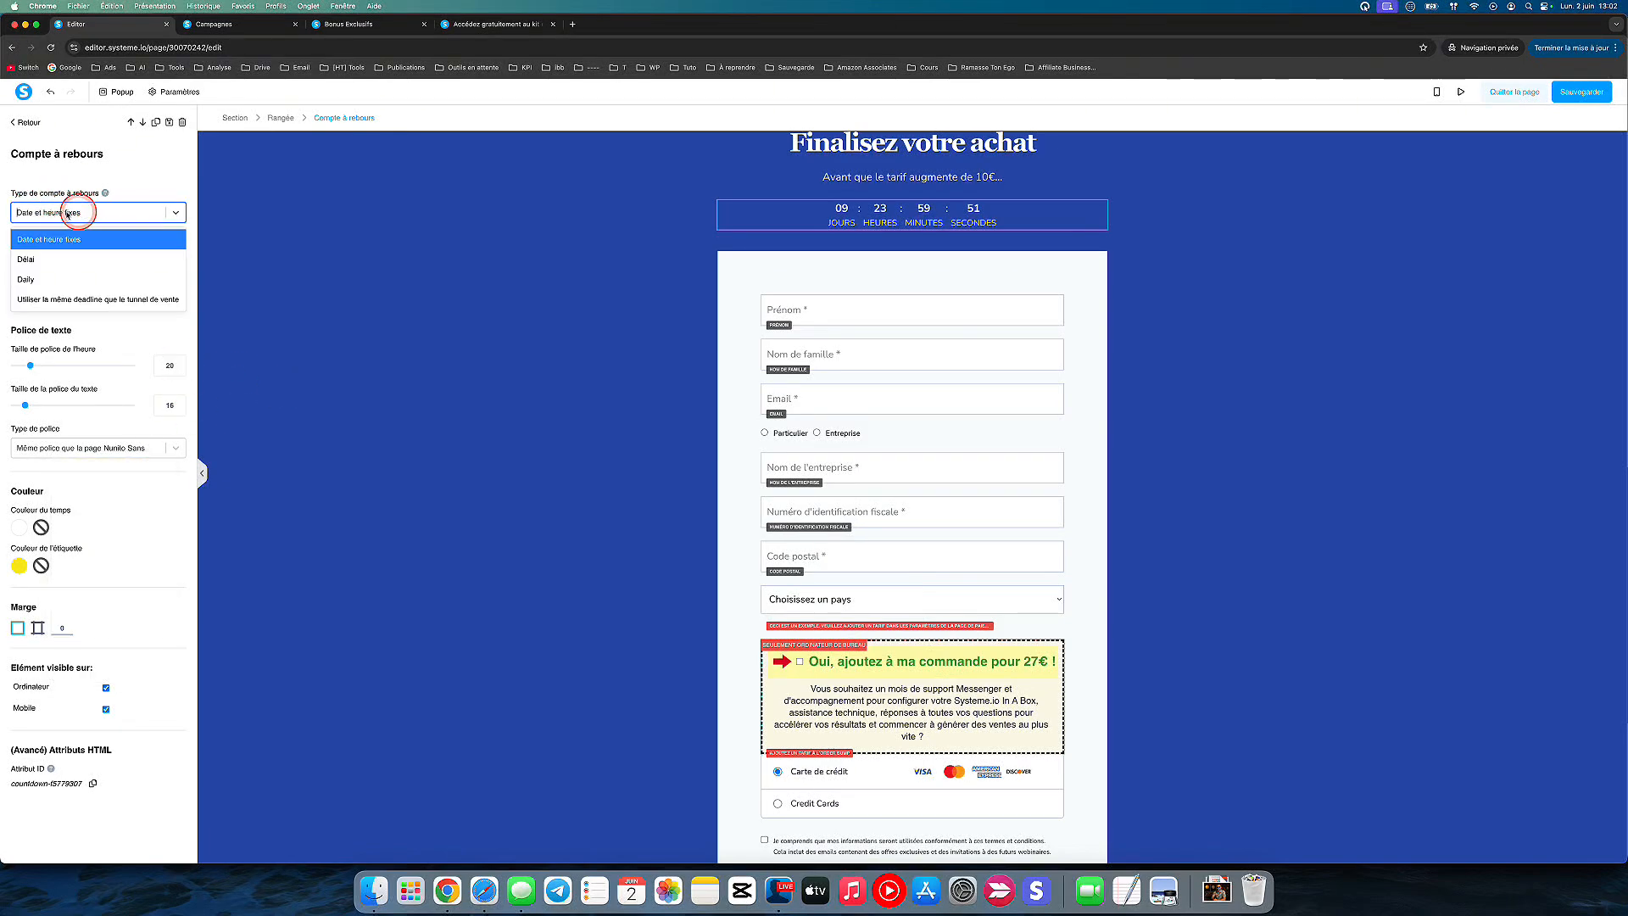
{"action": "left_click", "coordinate": [28, 258]}
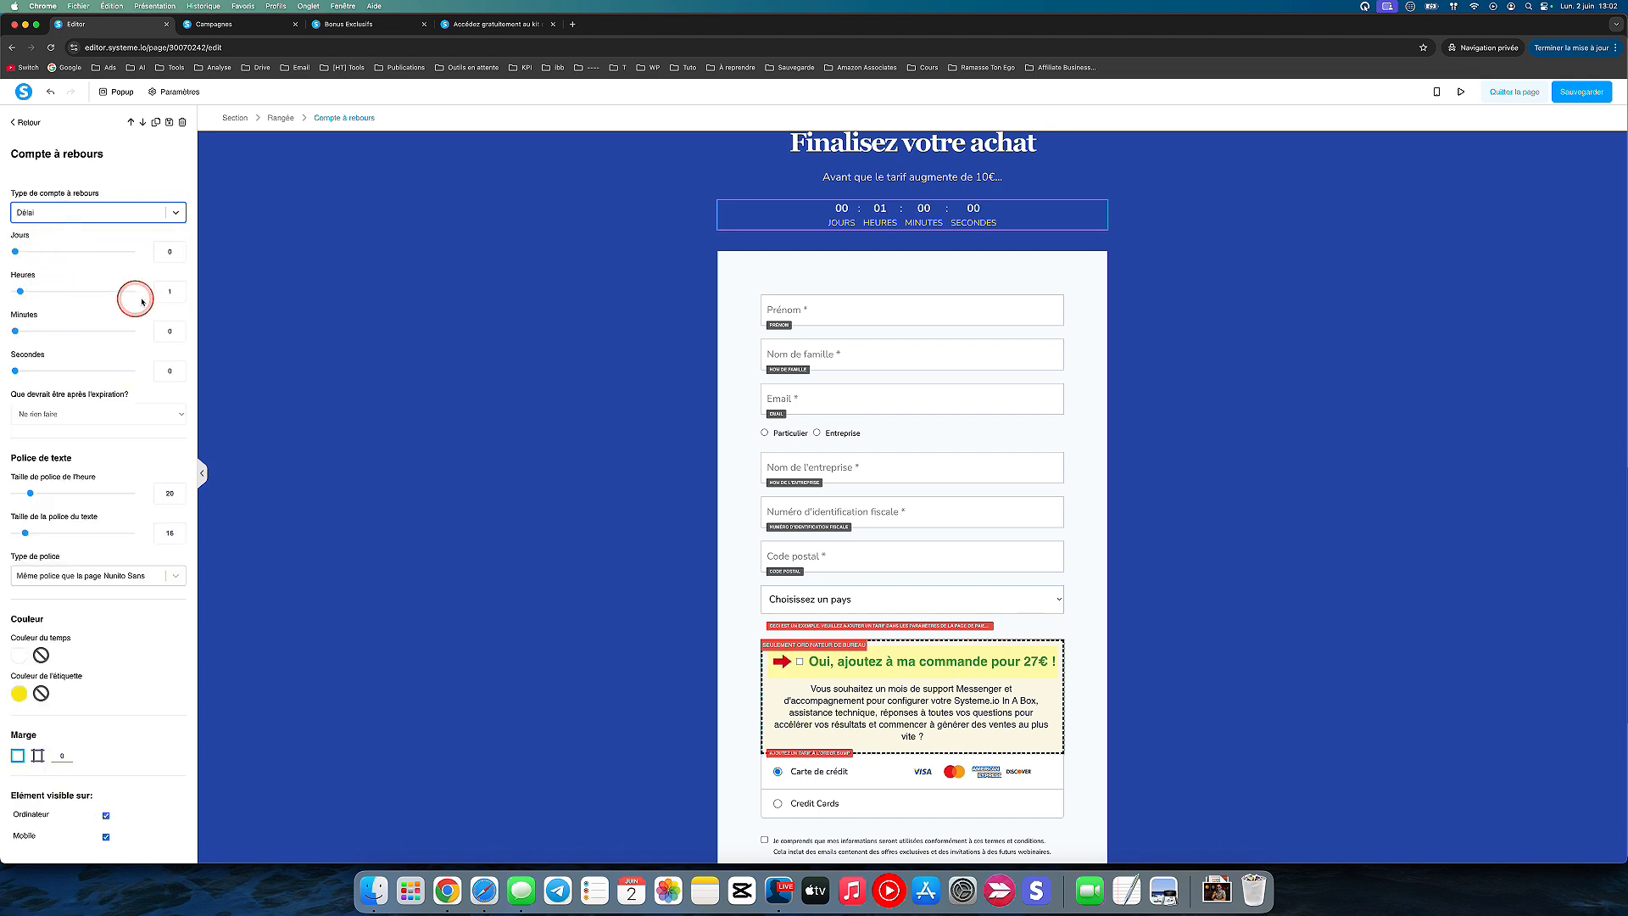
{"action": "left_click_drag", "start_coordinate": [20, 291], "coordinate": [134, 289]}
{"action": "left_click_drag", "start_coordinate": [17, 339], "coordinate": [518, 346]}
{"action": "left_click", "coordinate": [519, 346]}
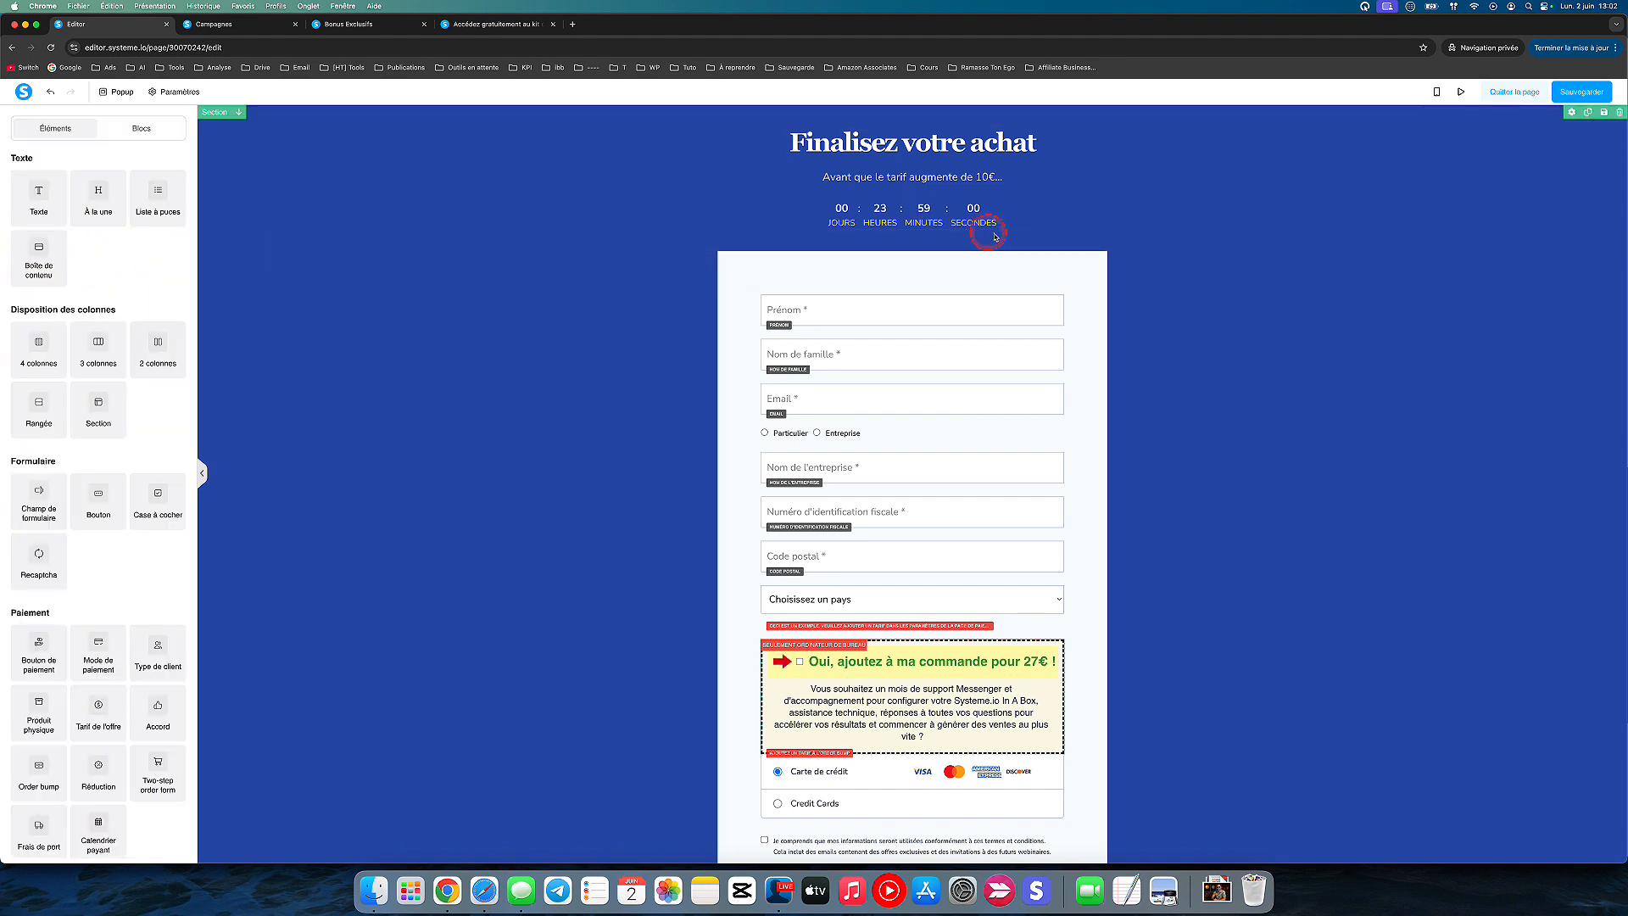
Step: Save Page de paiement 10€ with its countdown and leave the page editor
{"action": "left_click", "coordinate": [973, 201]}
{"action": "left_click", "coordinate": [907, 211]}
{"action": "left_click", "coordinate": [836, 215]}
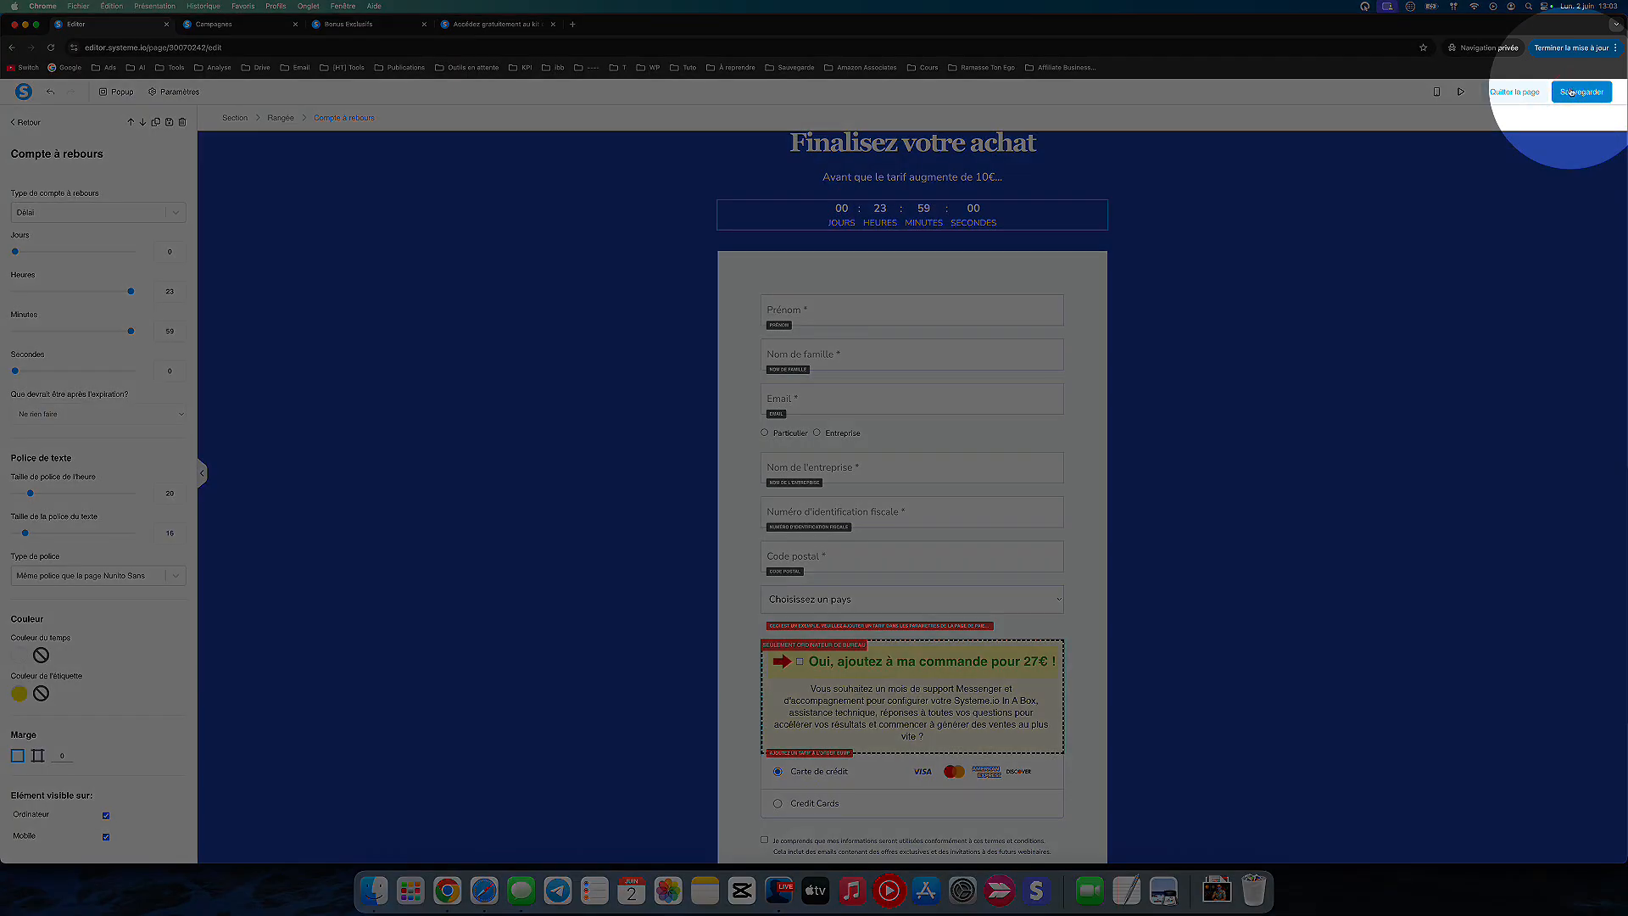
{"action": "left_click", "coordinate": [1572, 93]}
{"action": "left_click", "coordinate": [1515, 92]}
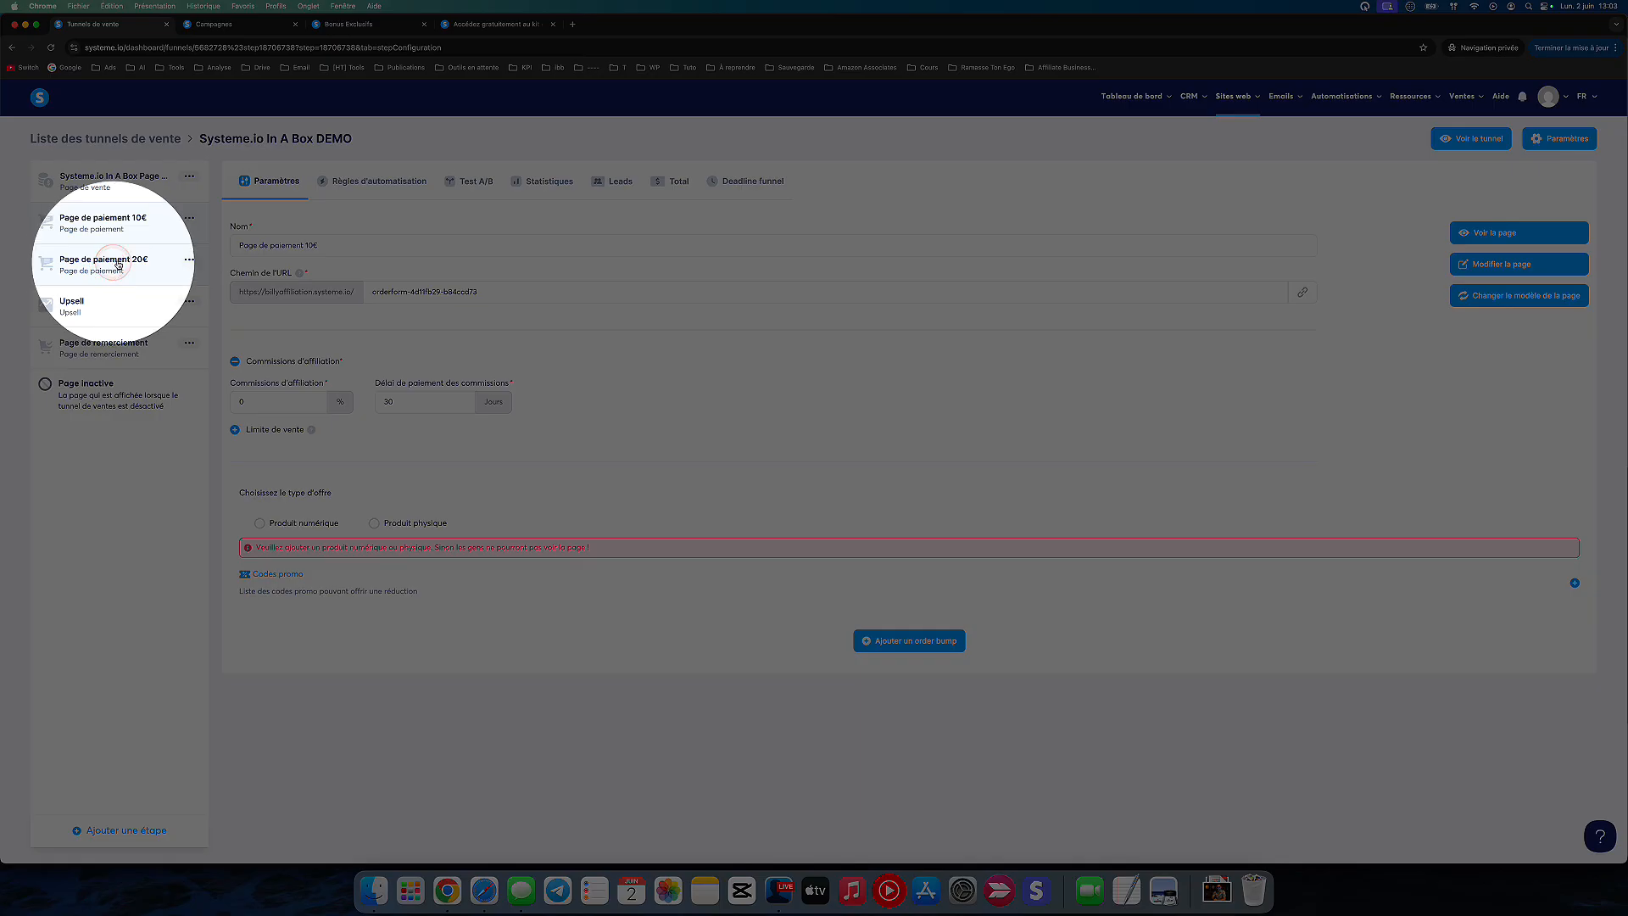
Step: Copy the URL of Page de paiement 20€ and reopen Page de paiement 10€ in the editor
{"action": "left_click", "coordinate": [121, 263]}
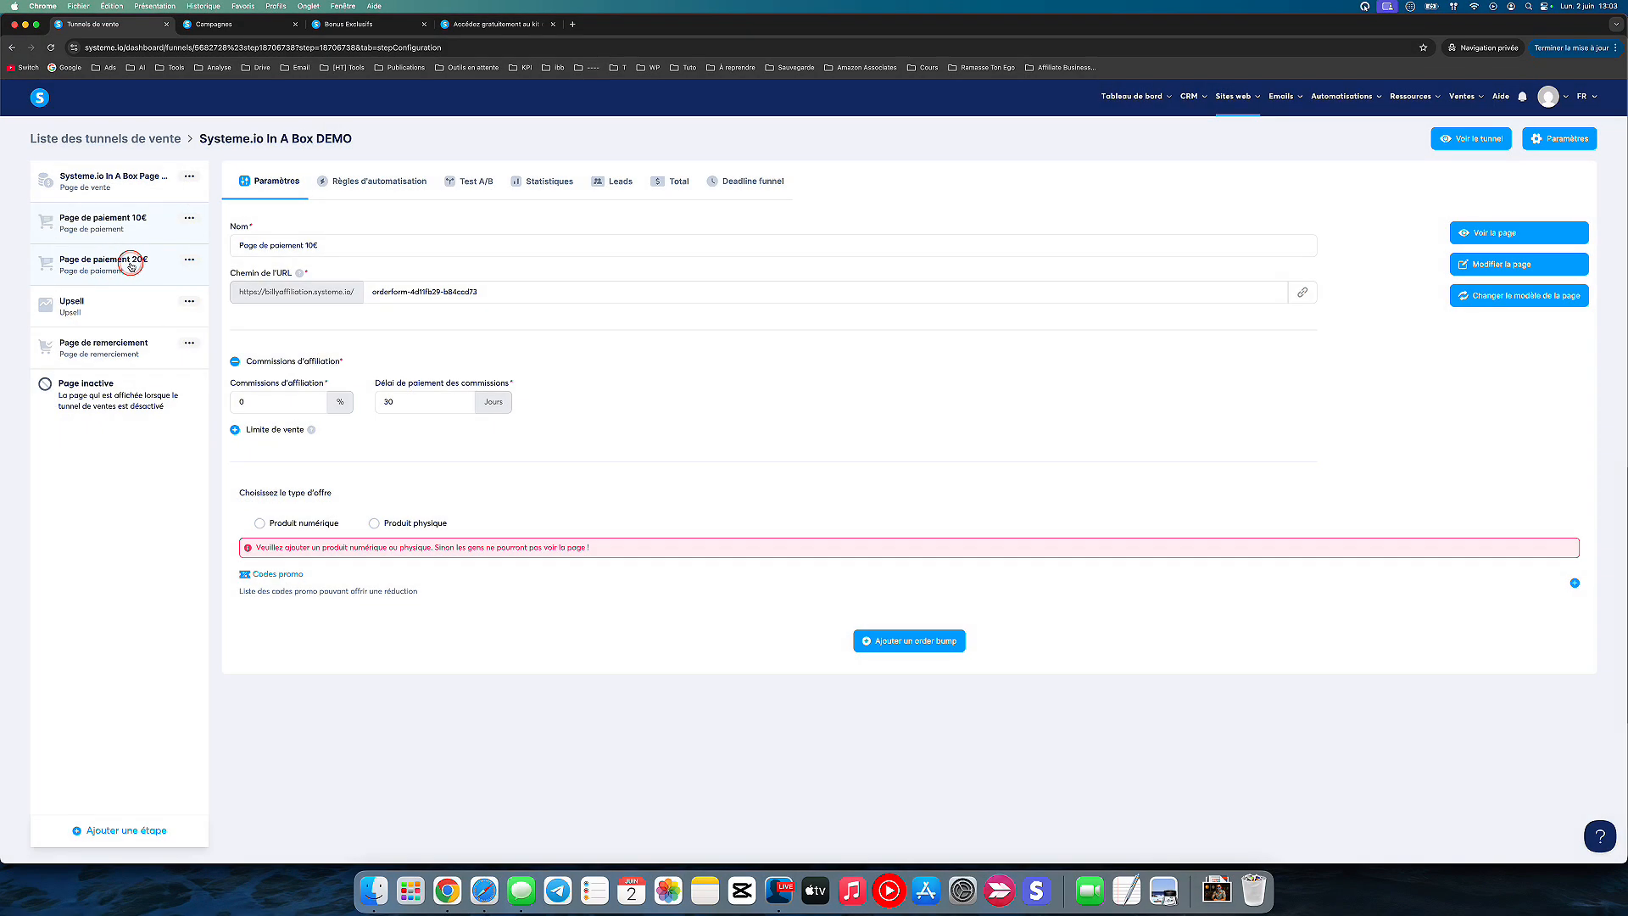
{"action": "left_click", "coordinate": [1303, 293]}
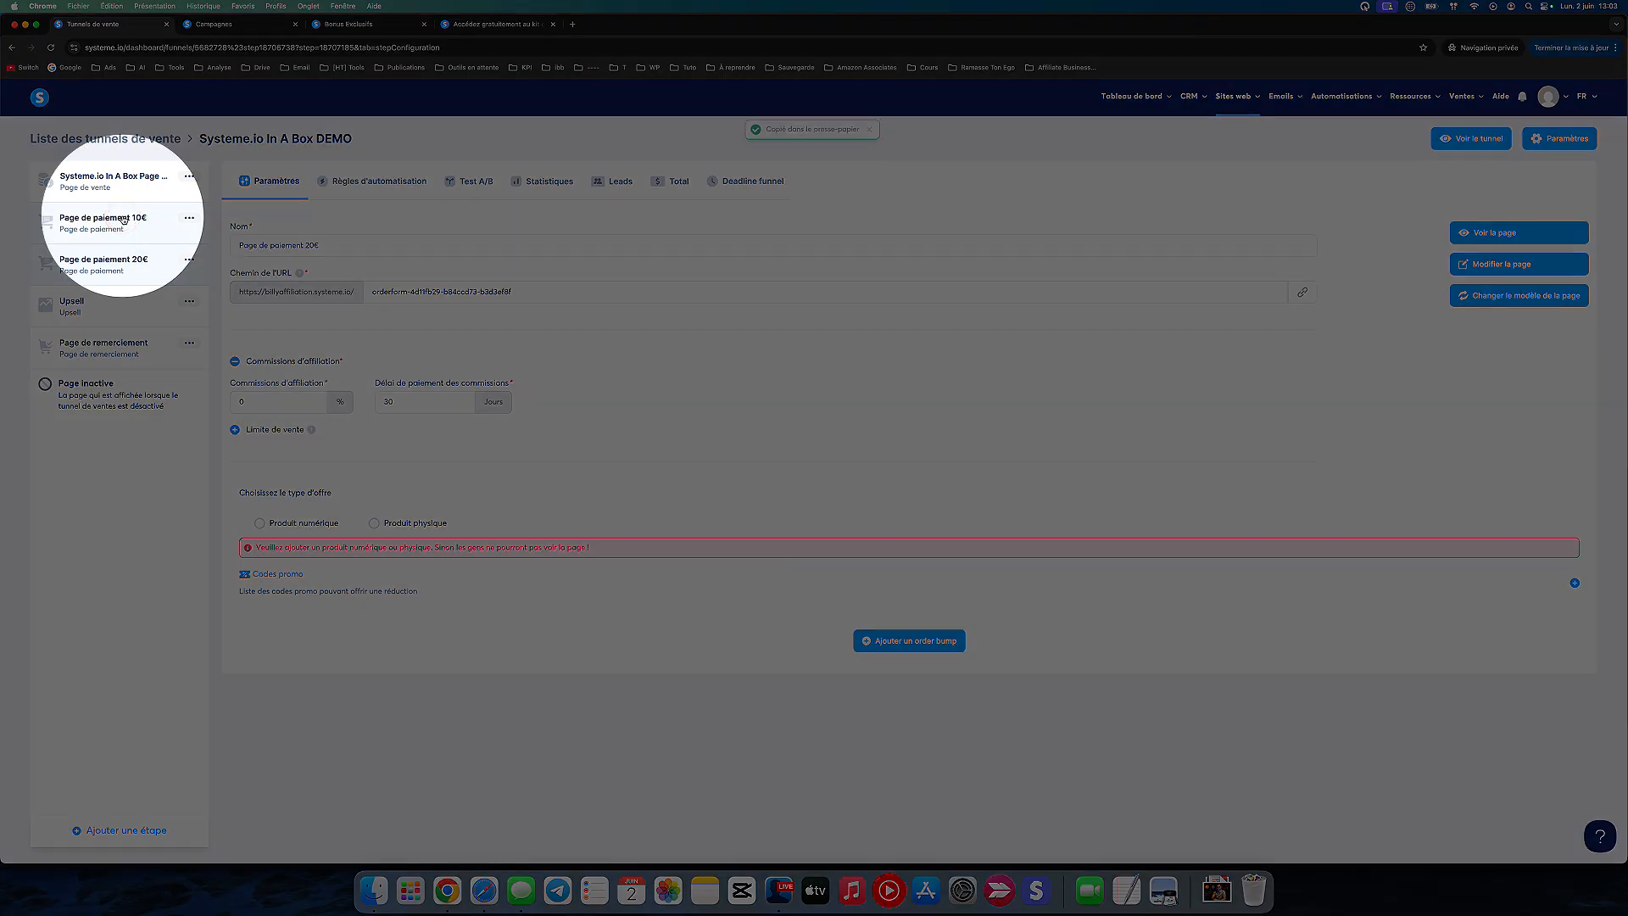
{"action": "left_click", "coordinate": [123, 220]}
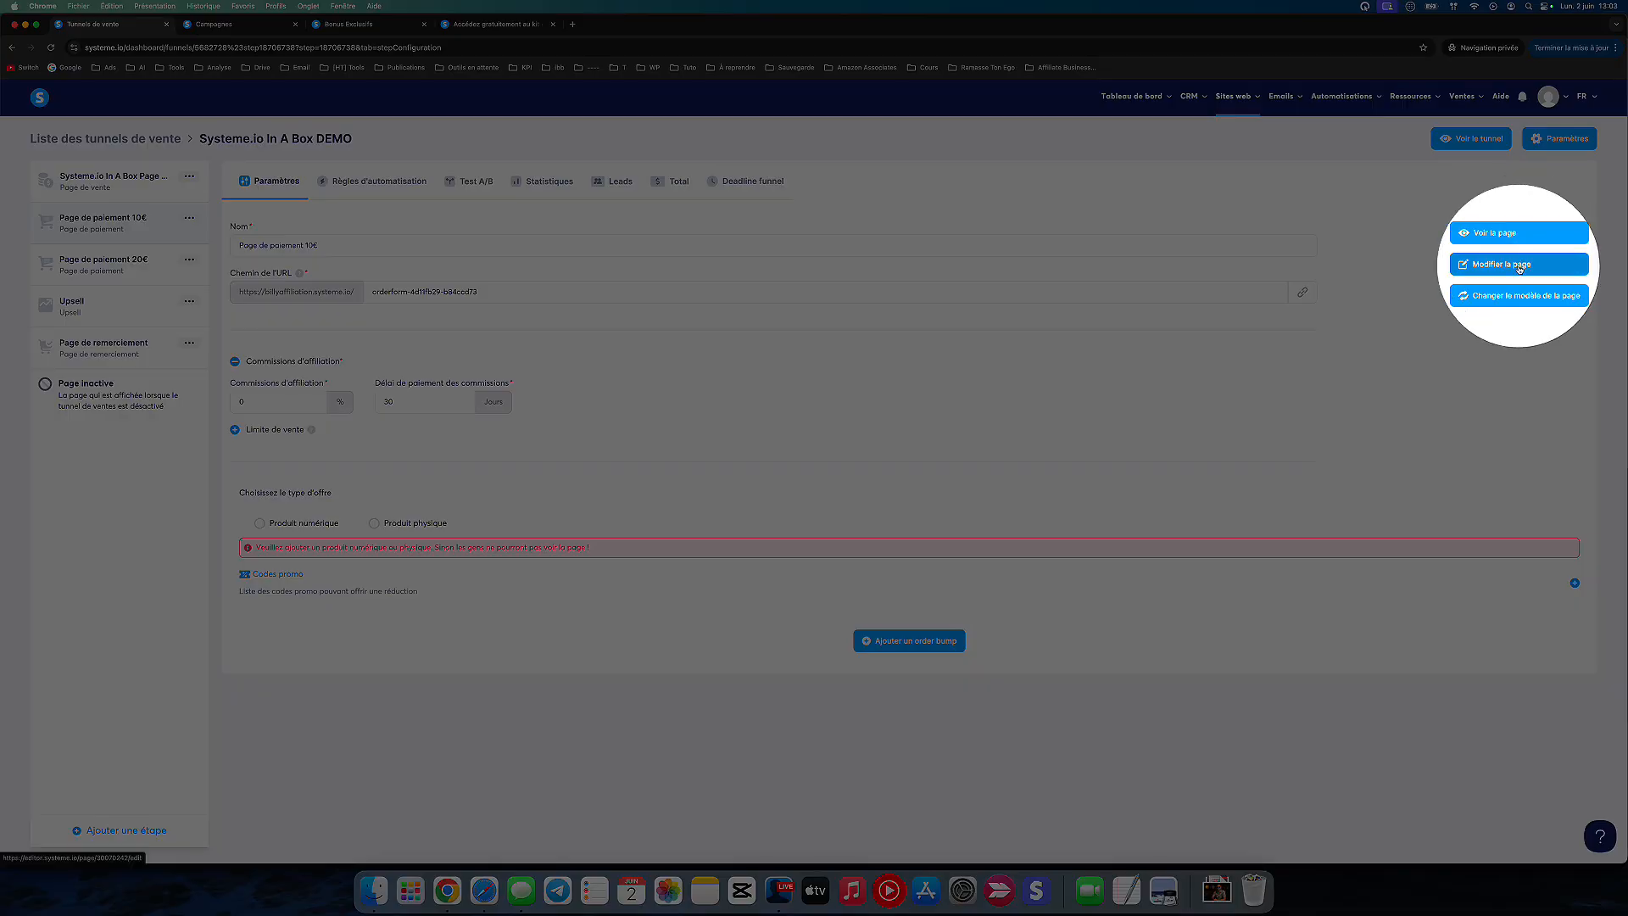
{"action": "left_click", "coordinate": [1519, 264]}
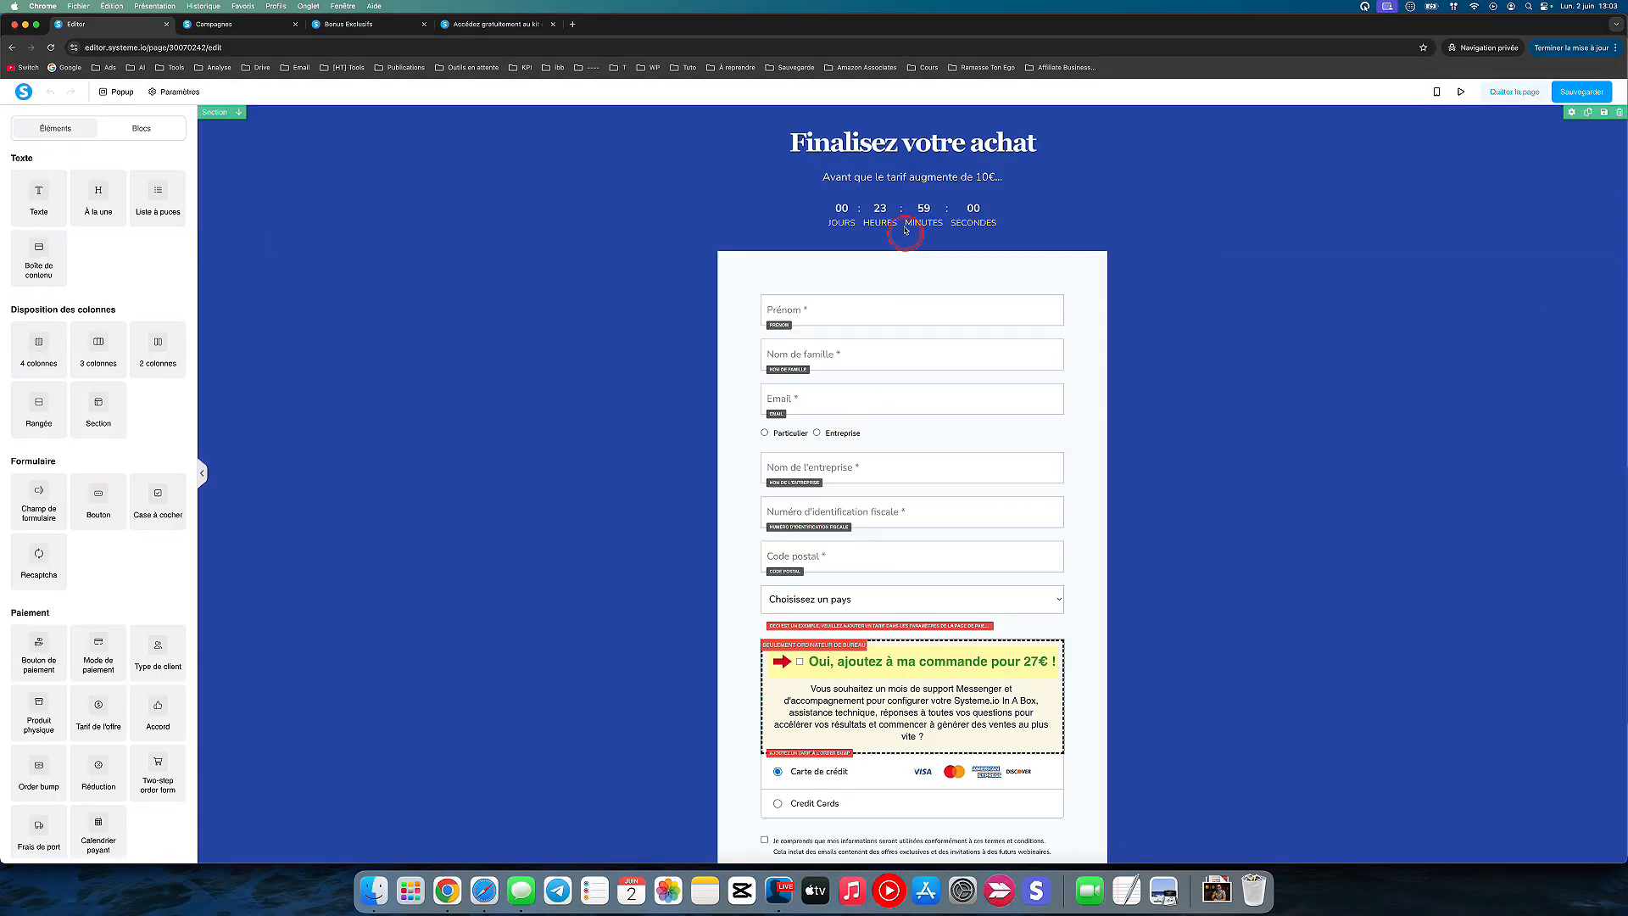
Step: Make the countdown redirect on expiration to the copied Page de paiement 20€ URL, save the page and leave the editor
{"action": "left_click", "coordinate": [901, 210]}
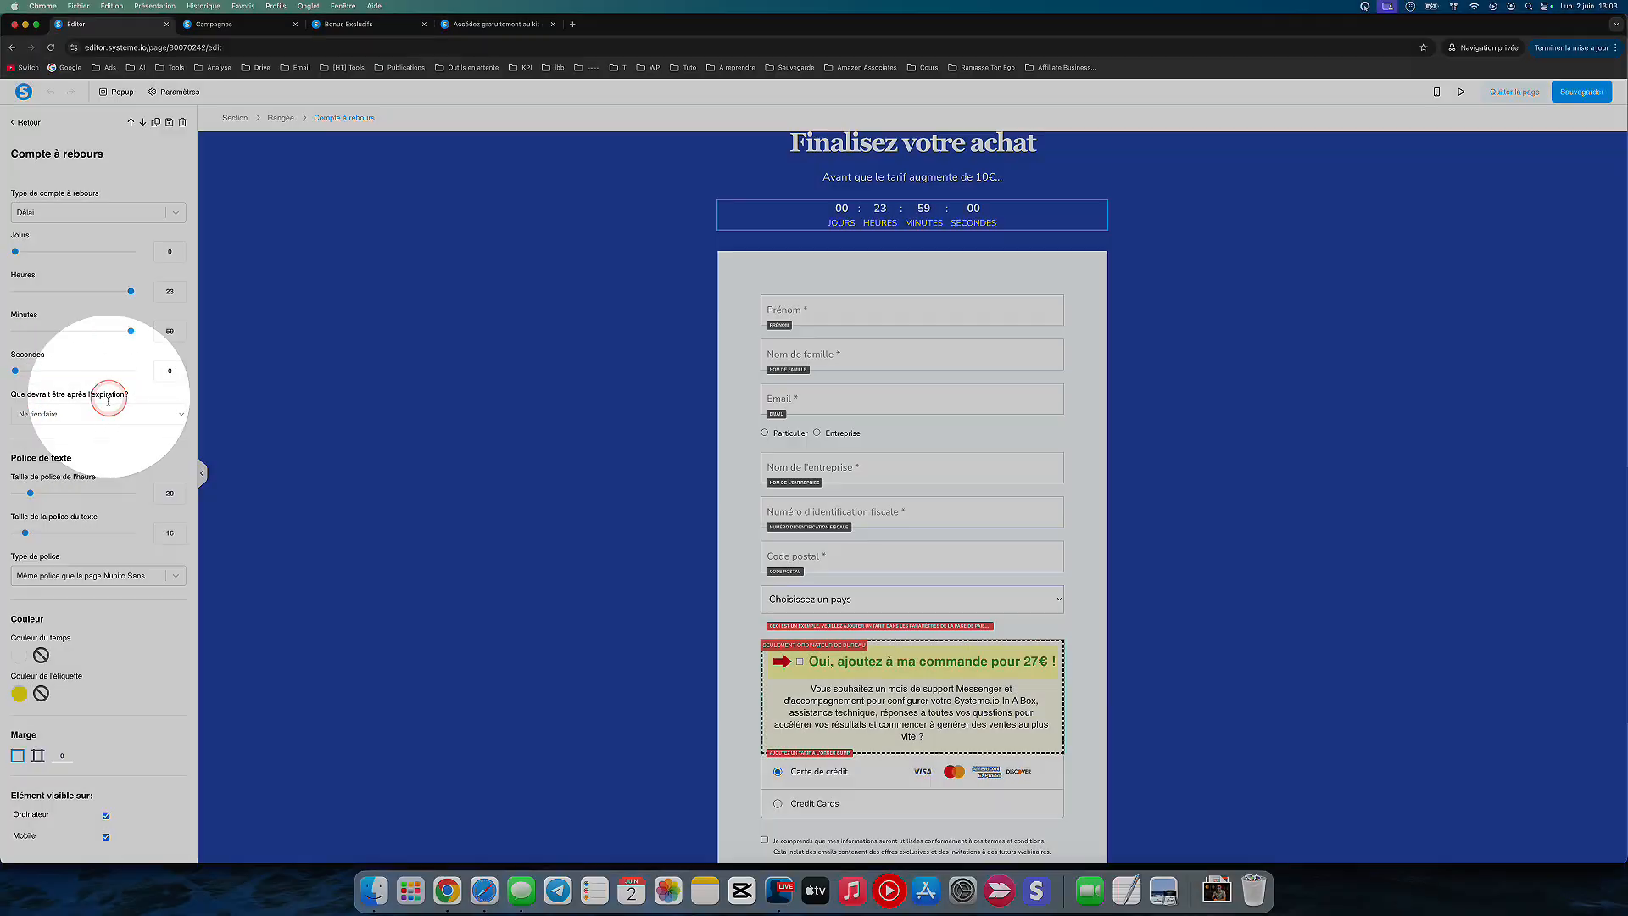
{"action": "left_click", "coordinate": [98, 414]}
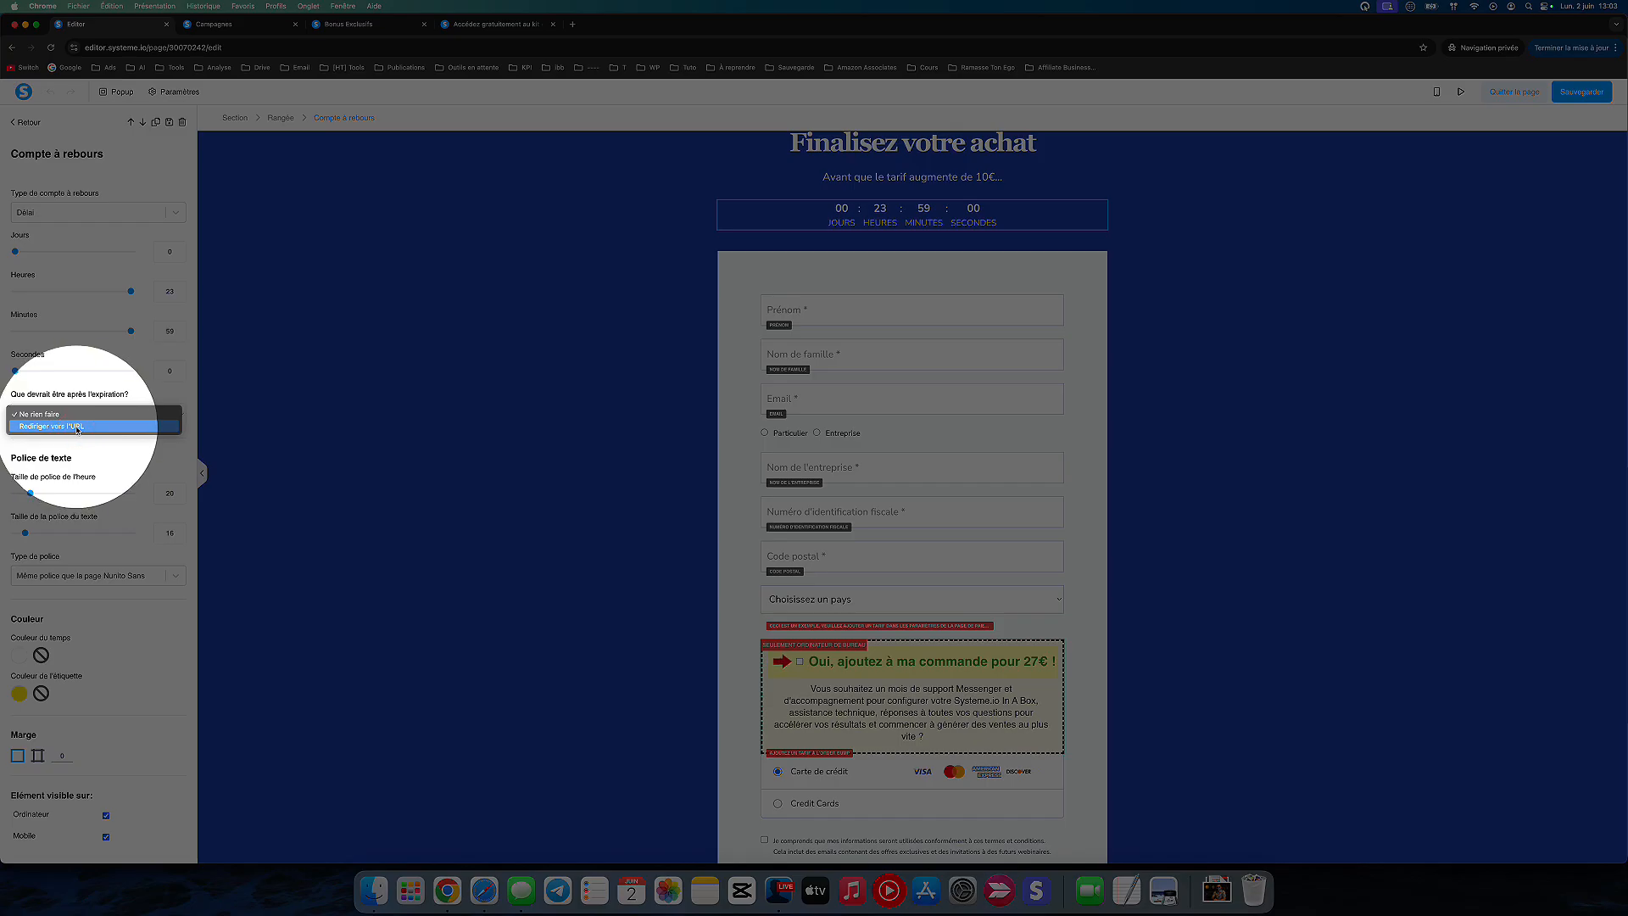
{"action": "left_click", "coordinate": [75, 427]}
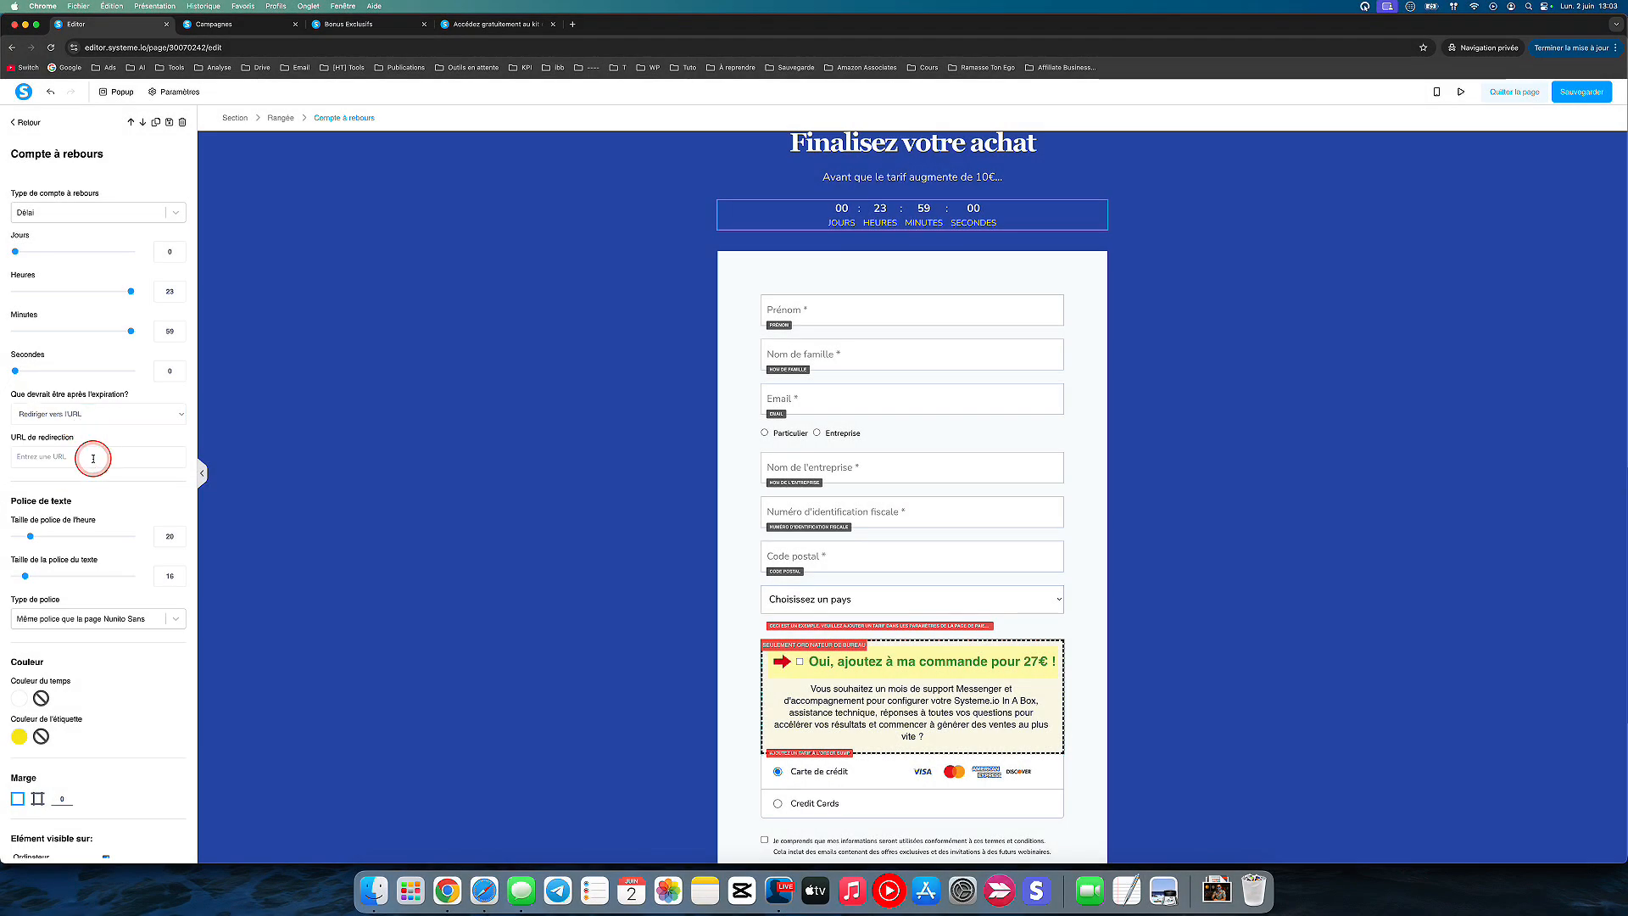
{"action": "left_click", "coordinate": [408, 415]}
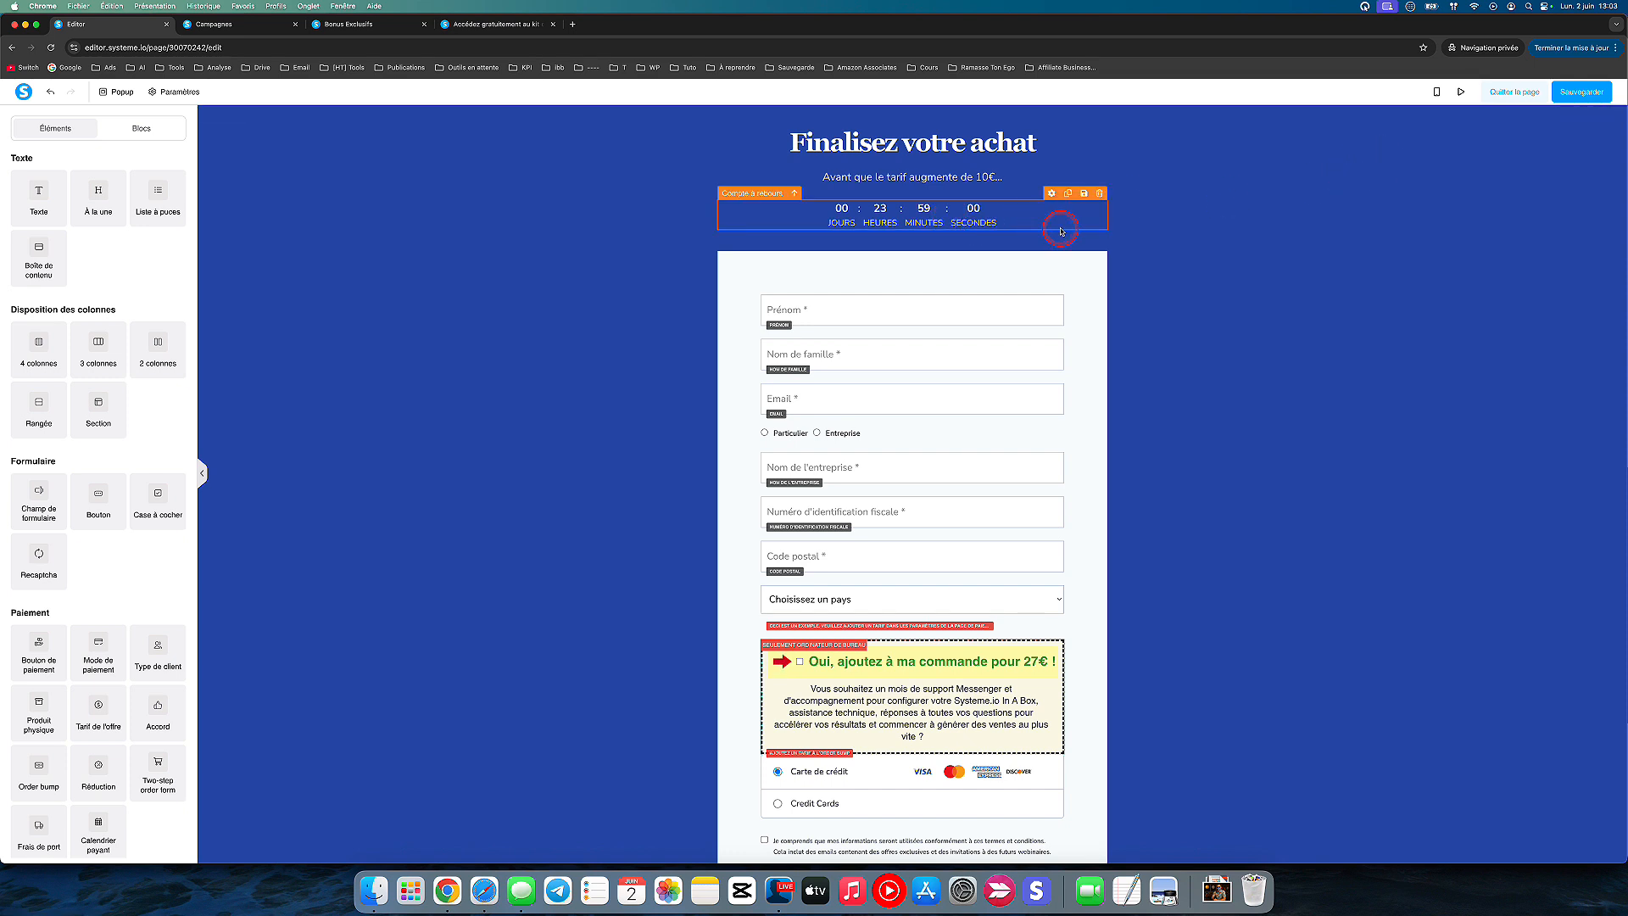
{"action": "left_click", "coordinate": [814, 225]}
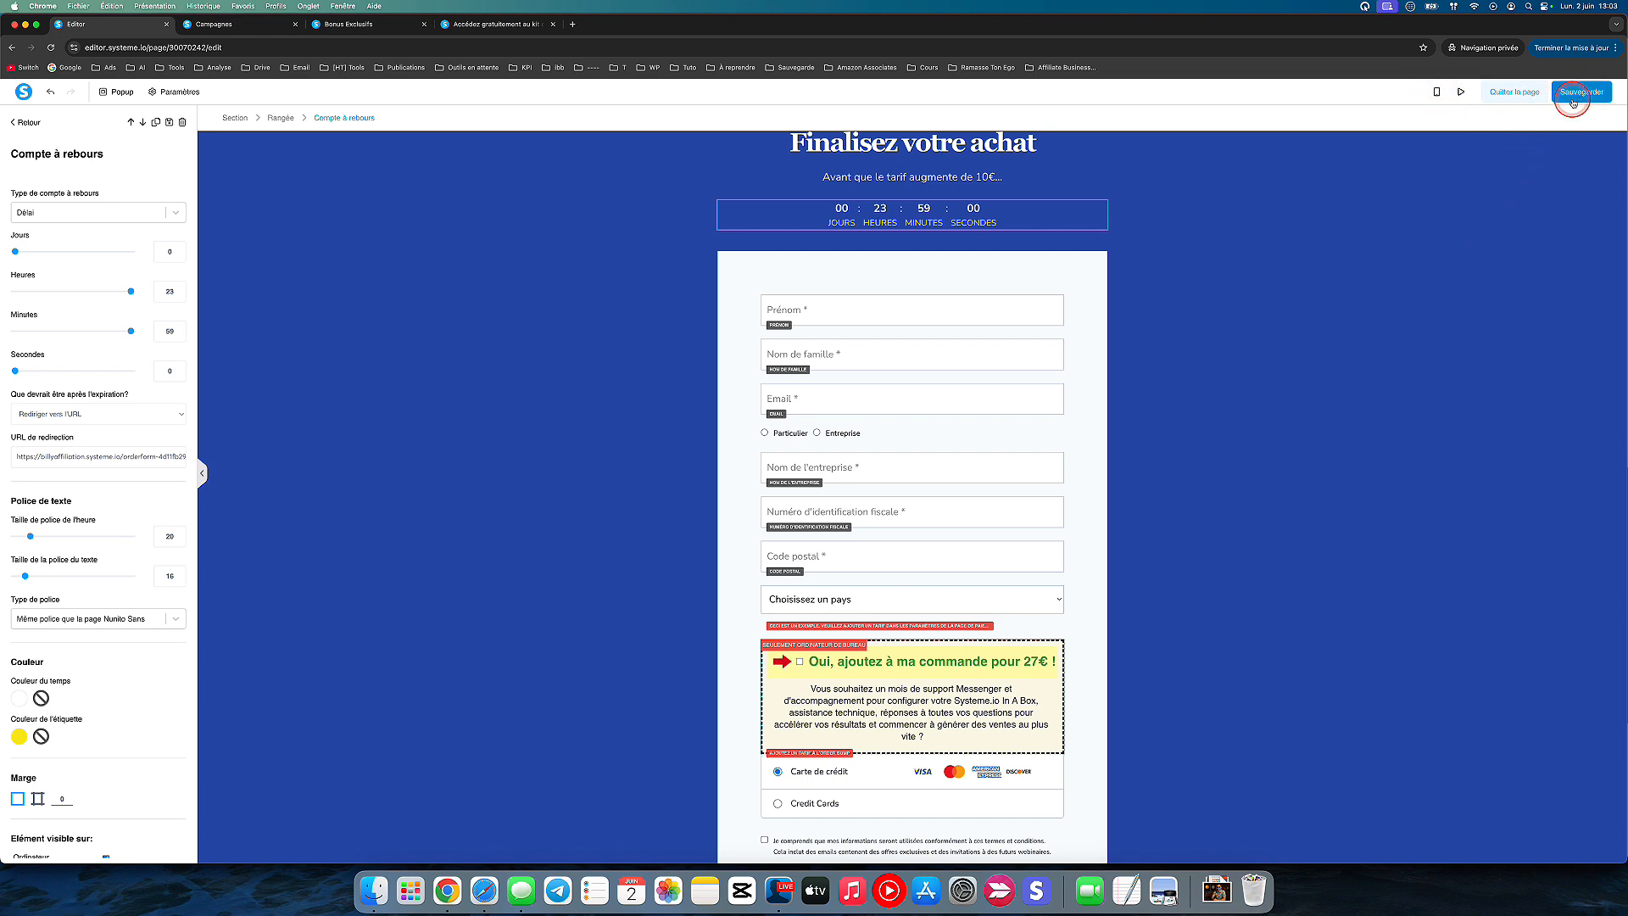
{"action": "left_click", "coordinate": [1518, 92]}
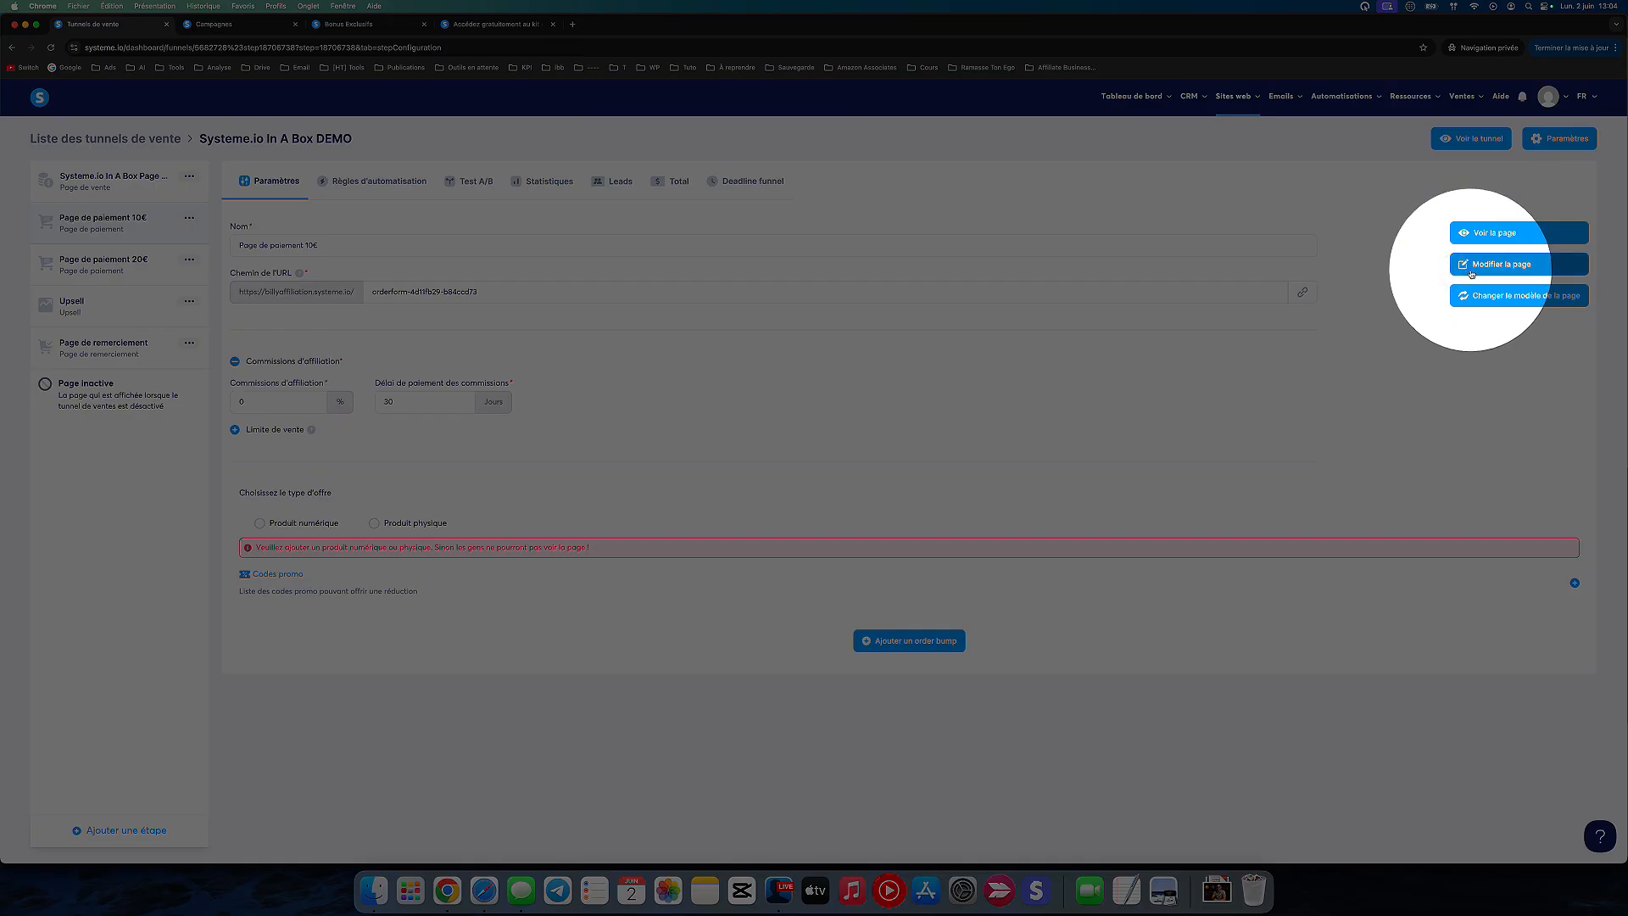
Step: Reopen Page de paiement 10€ in the editor, preview its running countdown, and return to the editor
{"action": "left_click", "coordinate": [1474, 265]}
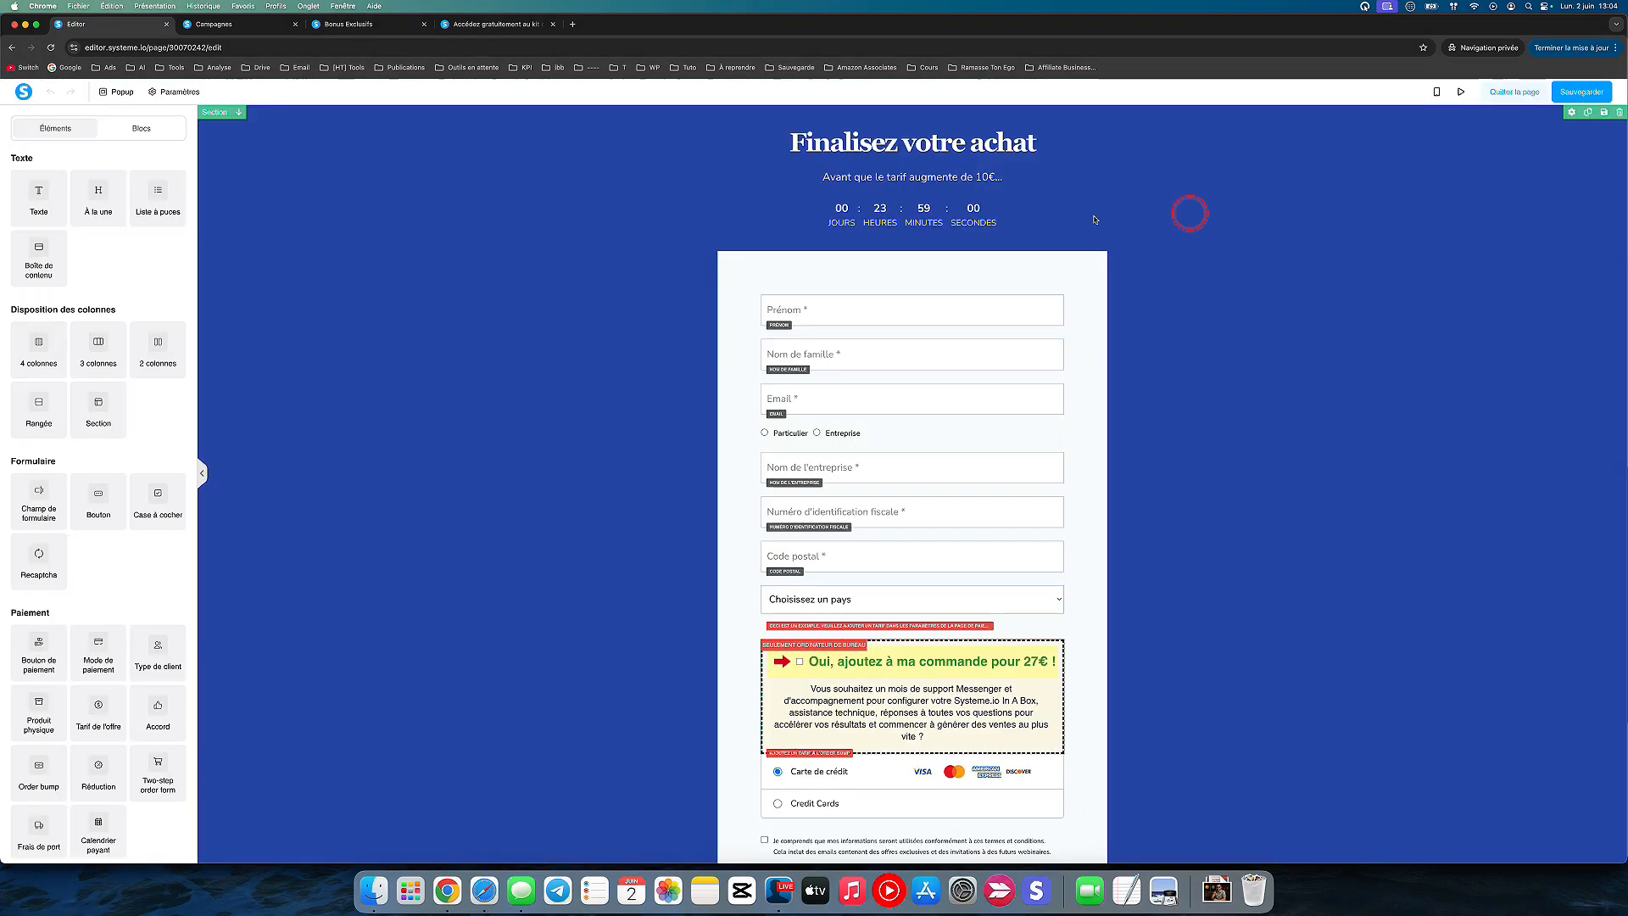
{"action": "left_click", "coordinate": [1461, 91]}
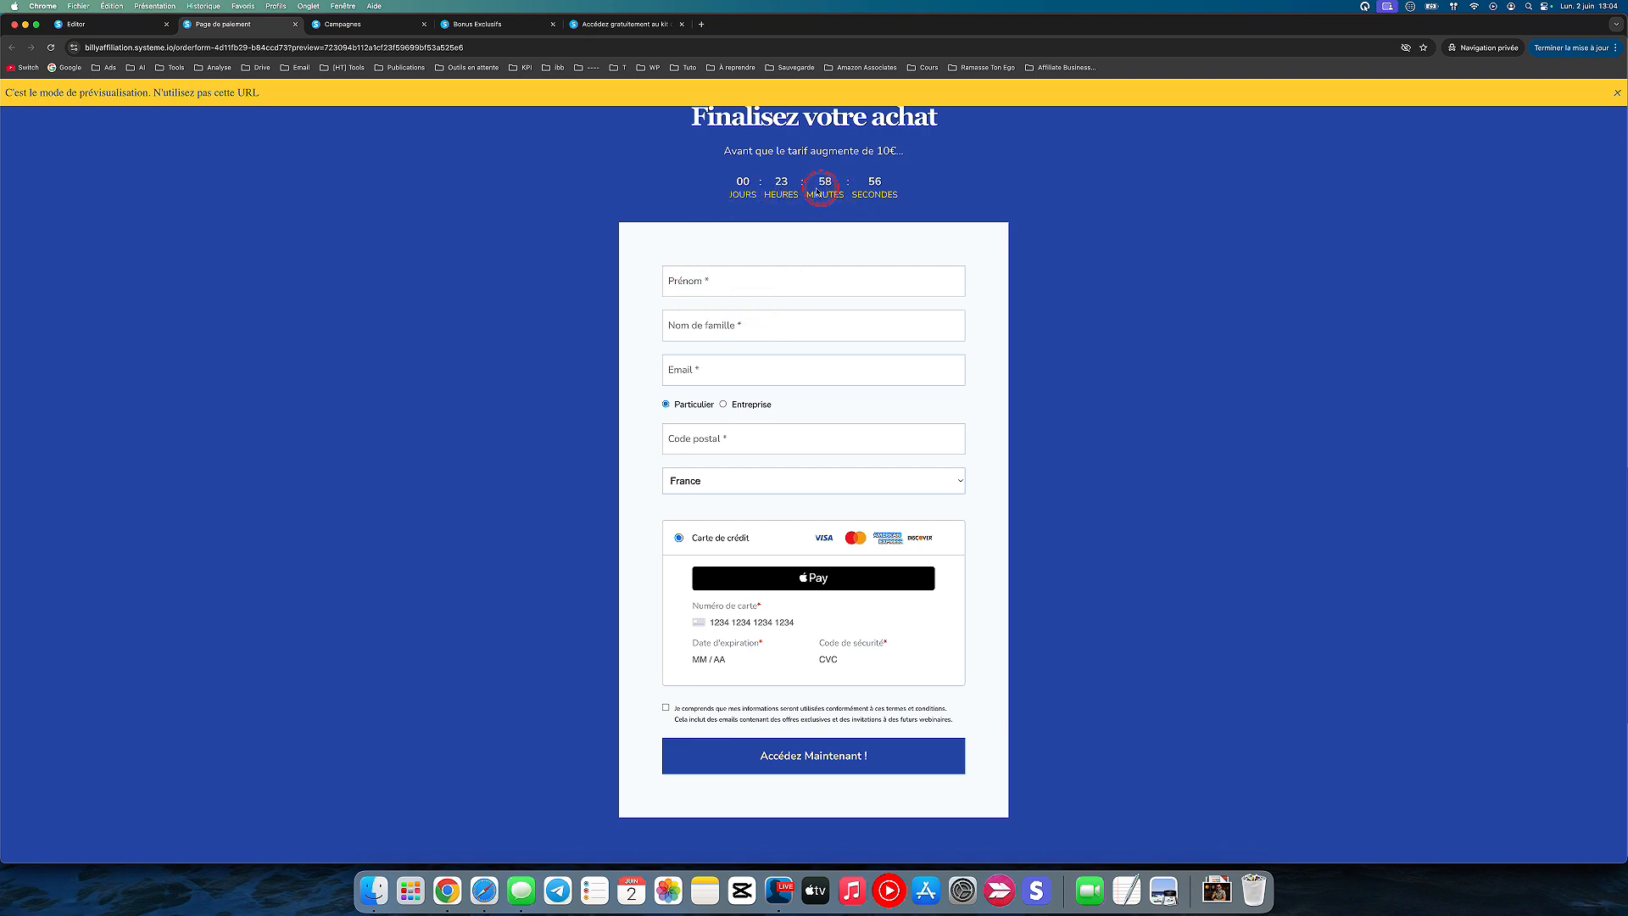
{"action": "left_click", "coordinate": [295, 23]}
{"action": "left_click", "coordinate": [93, 24]}
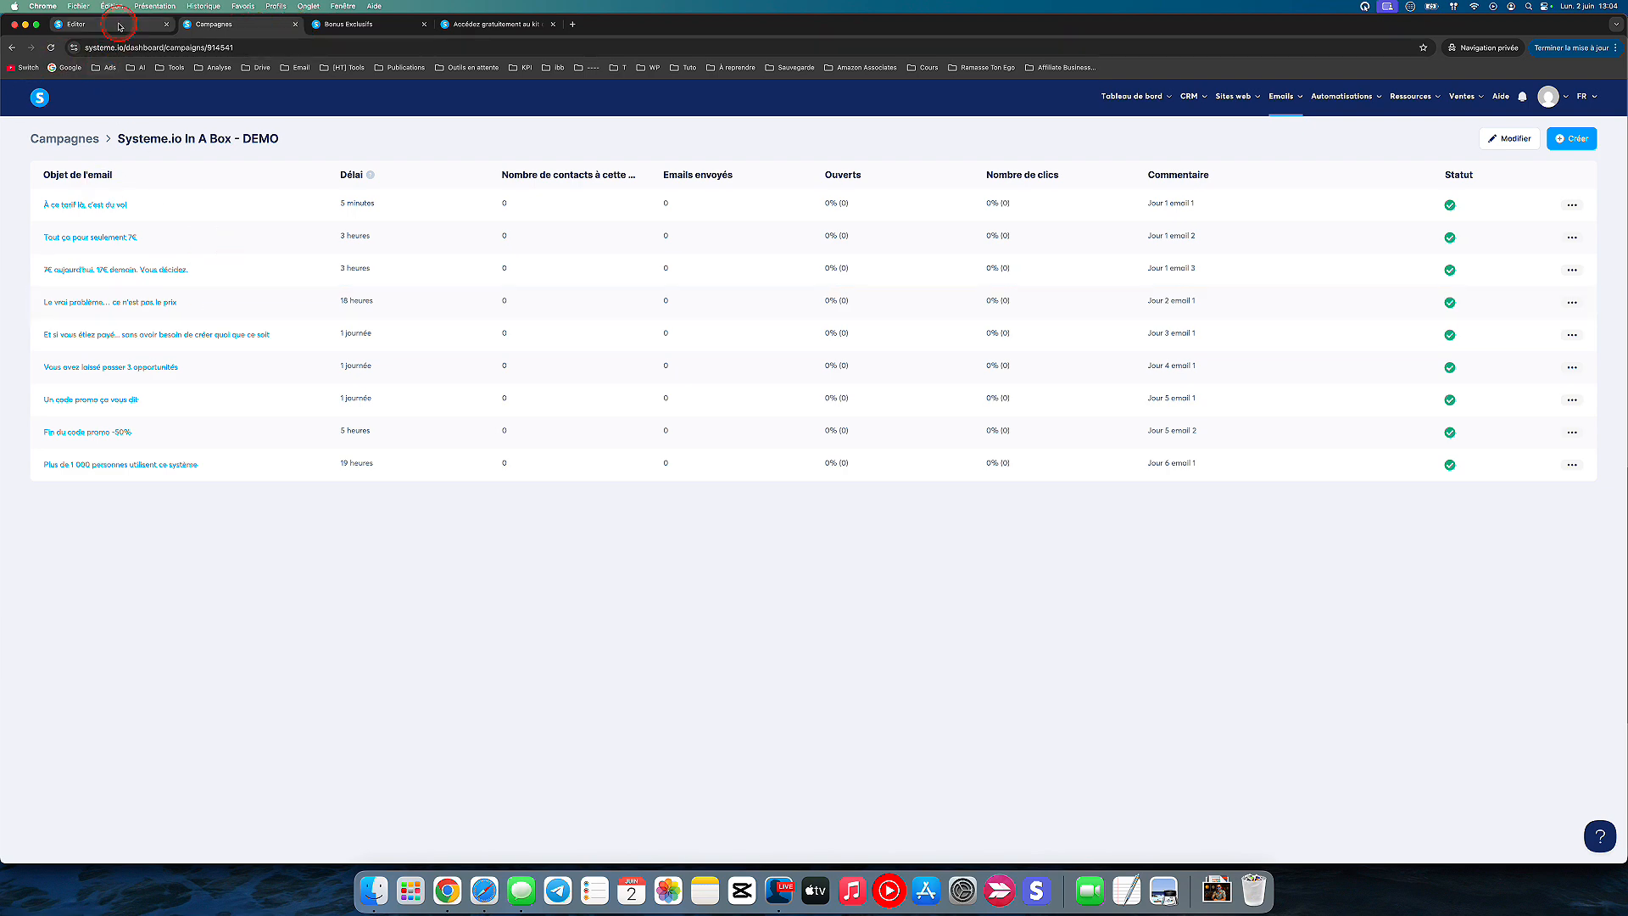
Step: Set the countdown to 0 hours, 0 minutes and 8 seconds, save the page and leave the editor
{"action": "left_click", "coordinate": [863, 379]}
{"action": "left_click", "coordinate": [892, 204]}
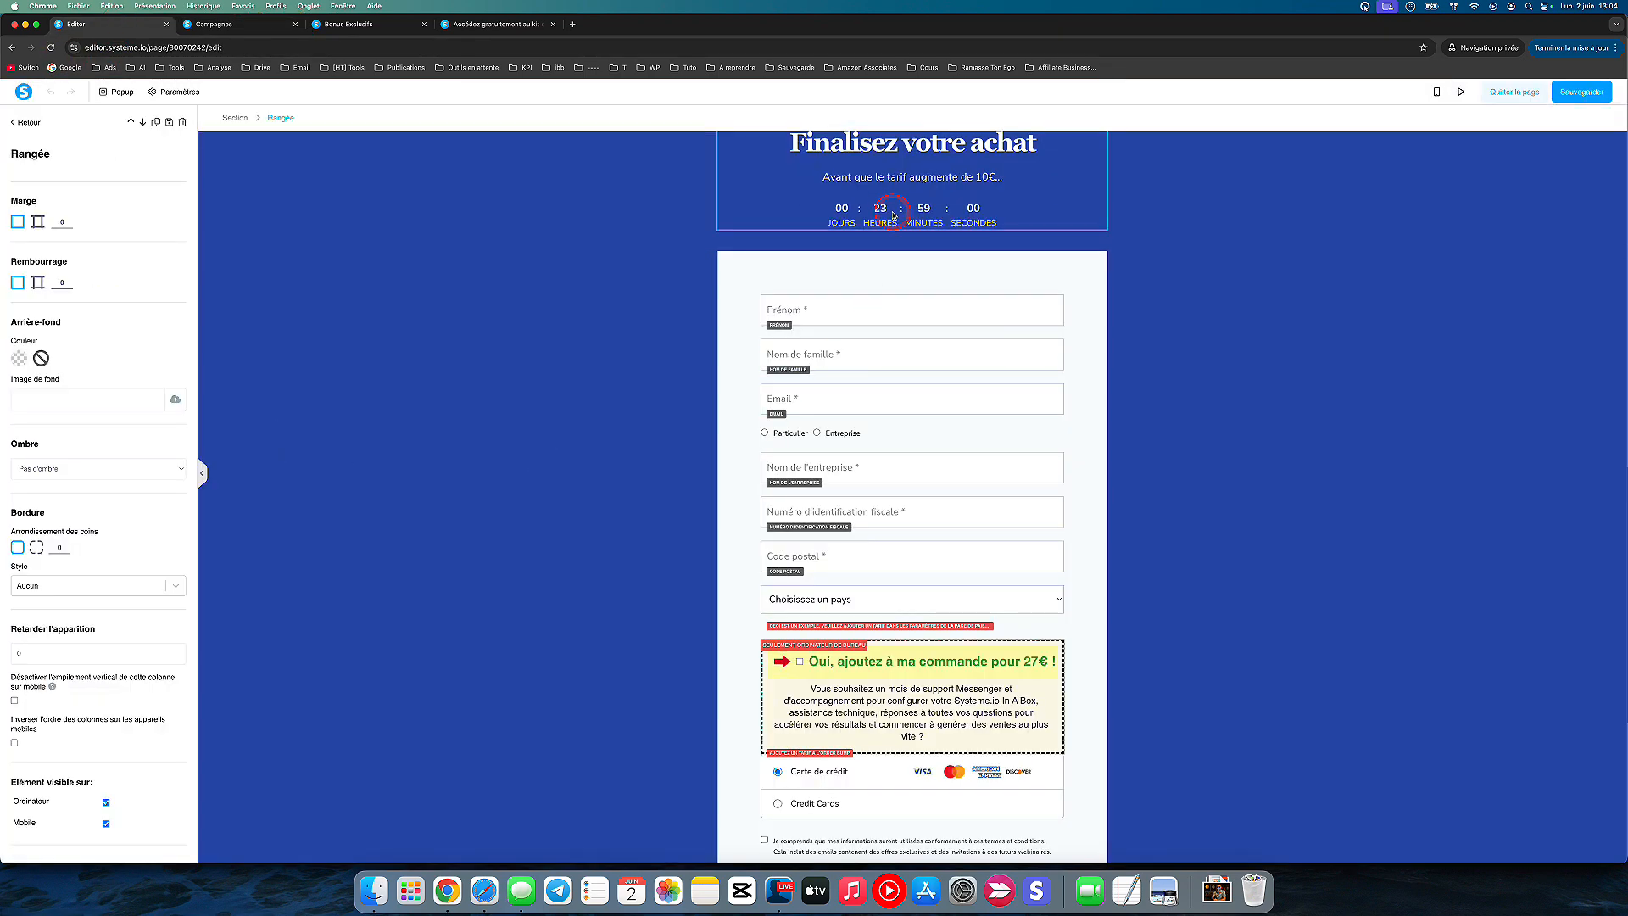
{"action": "left_click", "coordinate": [891, 212]}
{"action": "left_click", "coordinate": [891, 211]}
{"action": "left_click", "coordinate": [15, 372]}
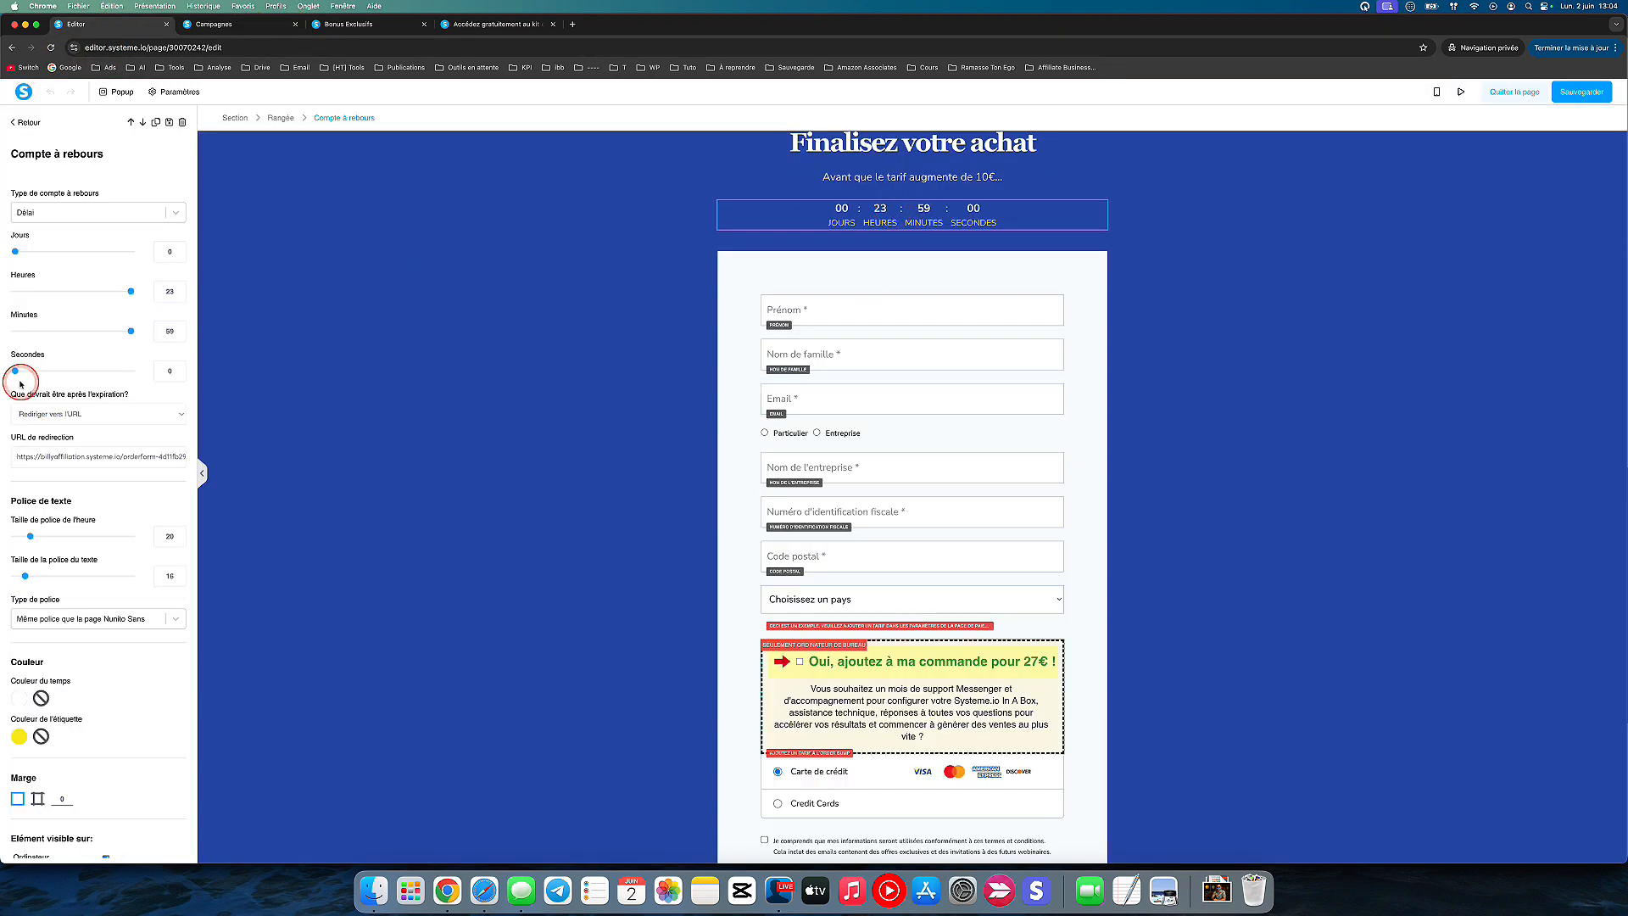
{"action": "left_click_drag", "start_coordinate": [17, 377], "coordinate": [30, 371]}
{"action": "left_click_drag", "start_coordinate": [131, 331], "coordinate": [13, 331]}
{"action": "left_click_drag", "start_coordinate": [130, 291], "coordinate": [3, 291]}
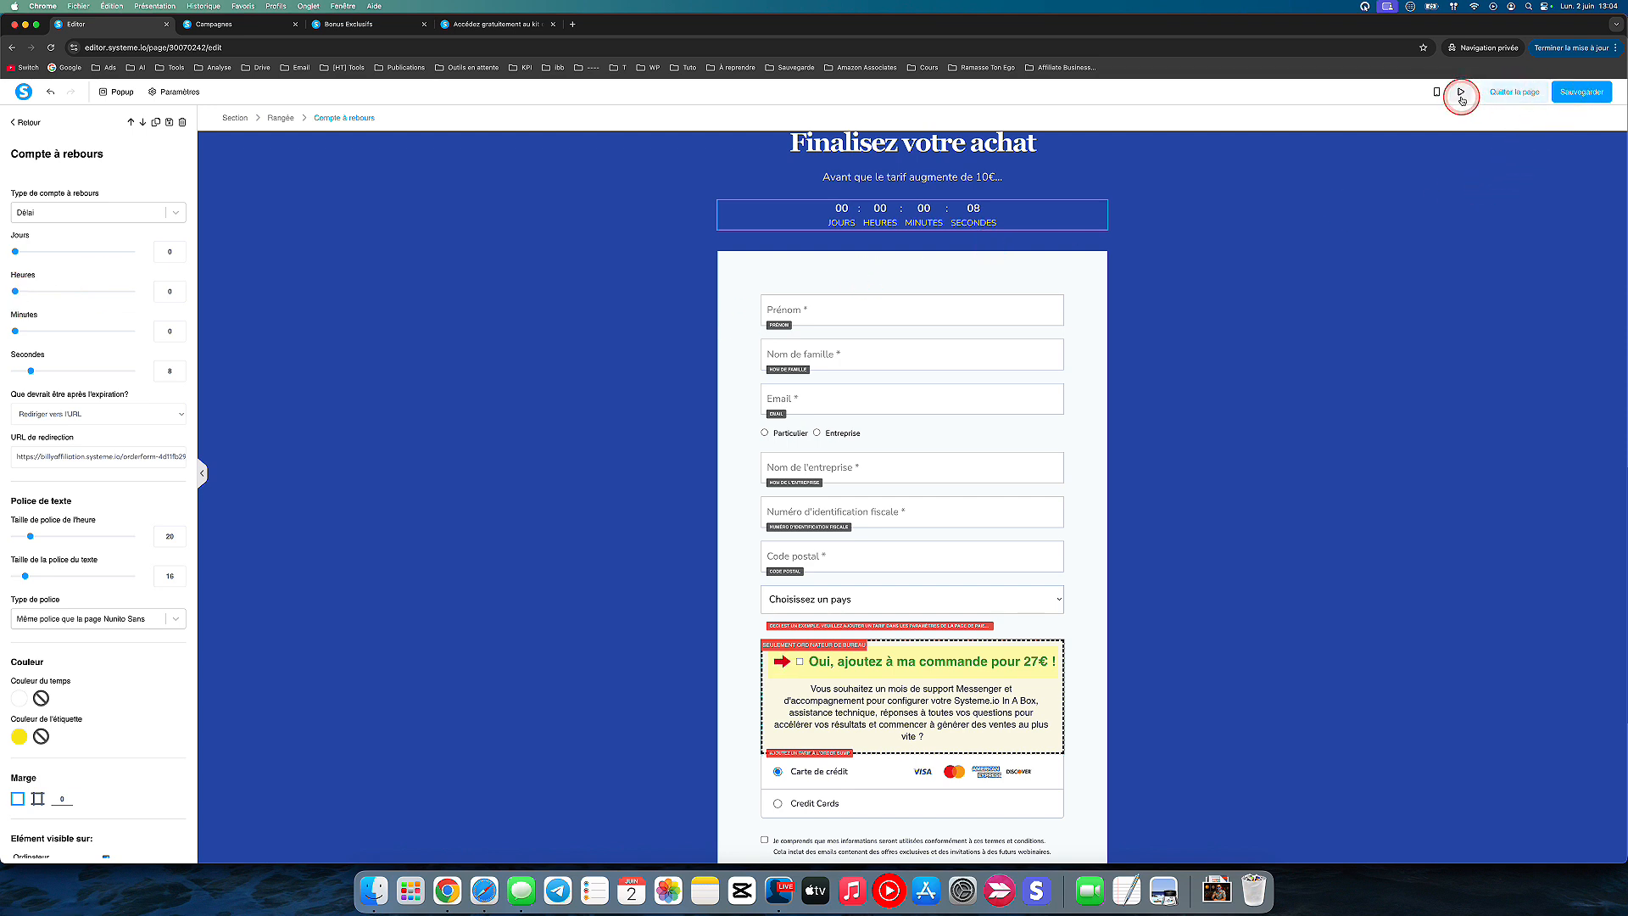
{"action": "left_click", "coordinate": [1505, 95]}
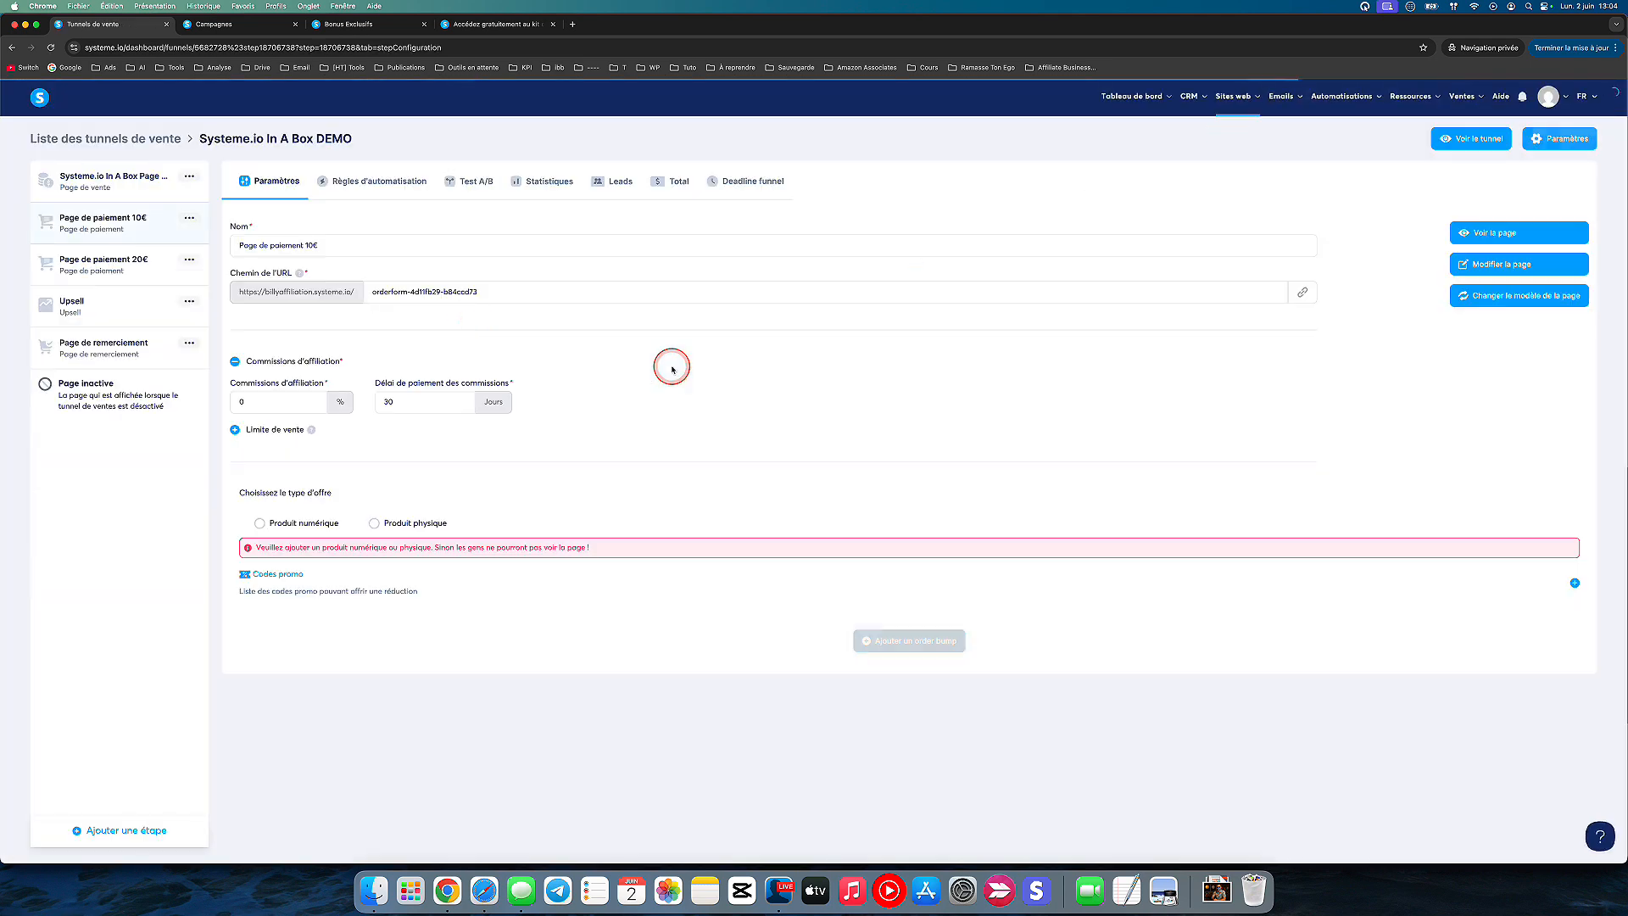
Step: View the live Page de paiement 10€ to test the countdown's redirect, and close the test page
{"action": "left_click", "coordinate": [1494, 233]}
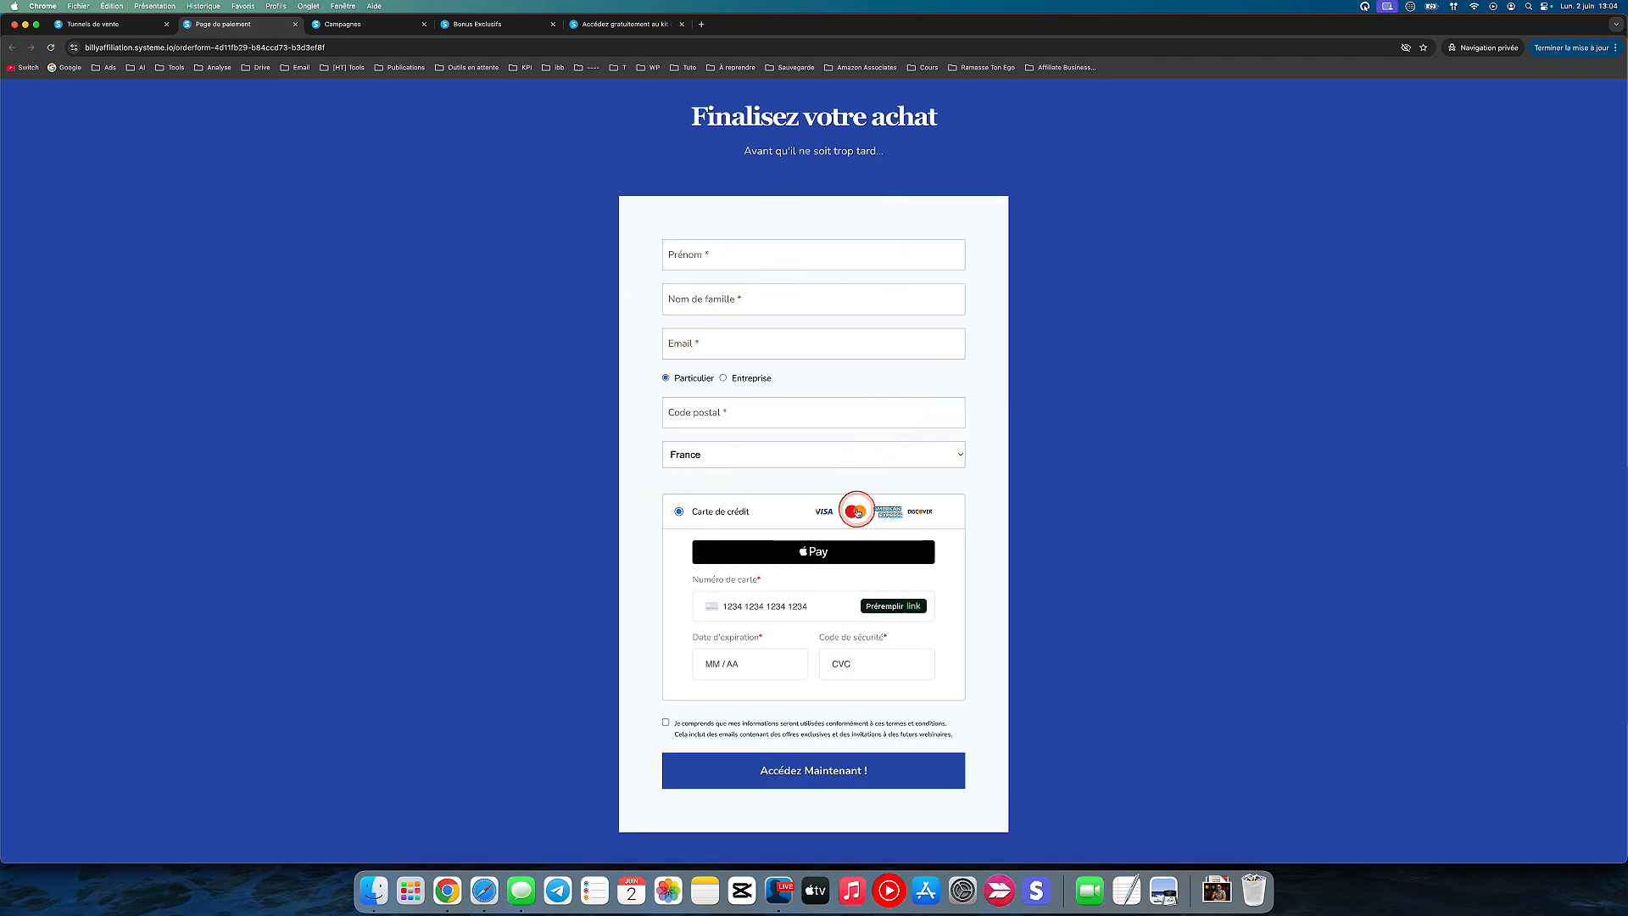
{"action": "left_click", "coordinate": [94, 24]}
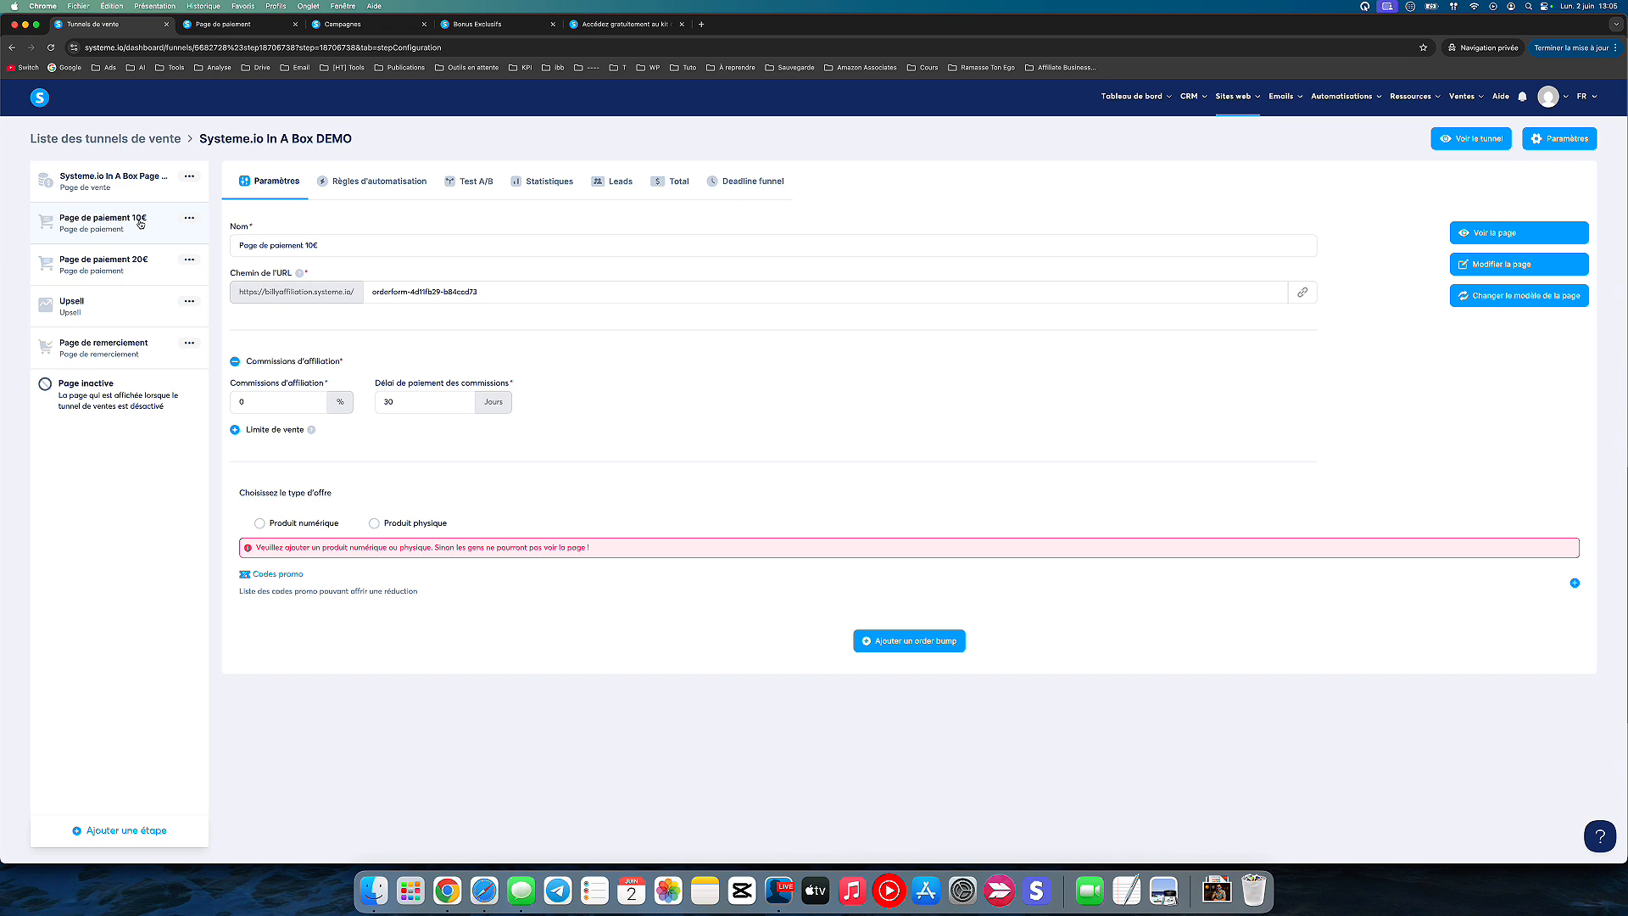
{"action": "left_click", "coordinate": [156, 269]}
{"action": "key", "text": "ctrl+s"}
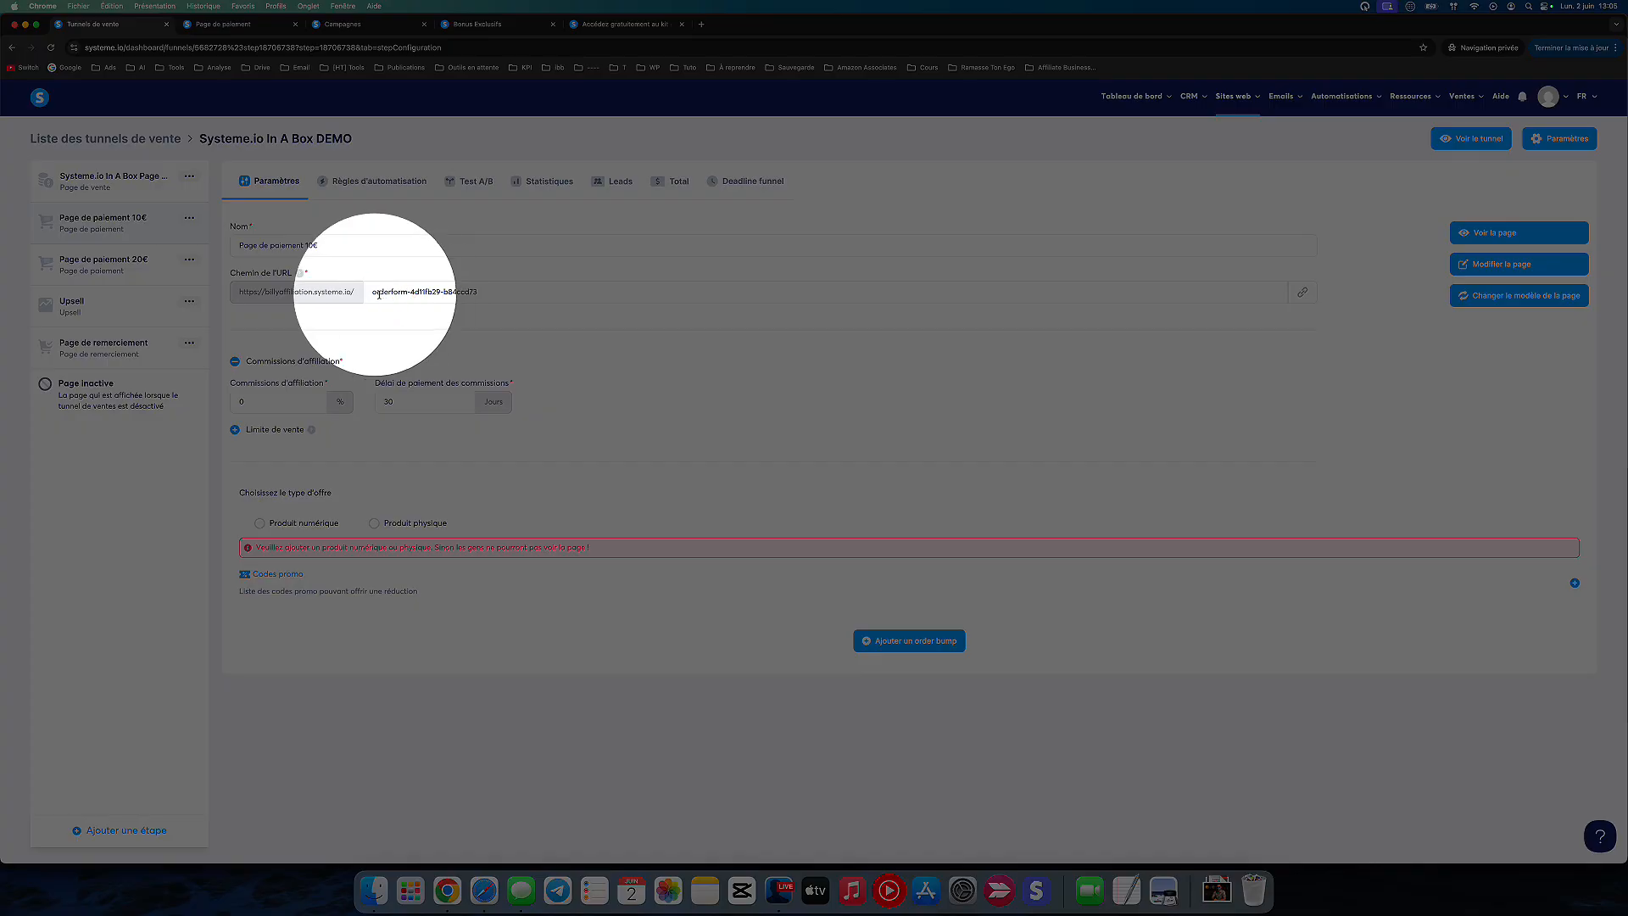
{"action": "key", "text": "ctrl+s"}
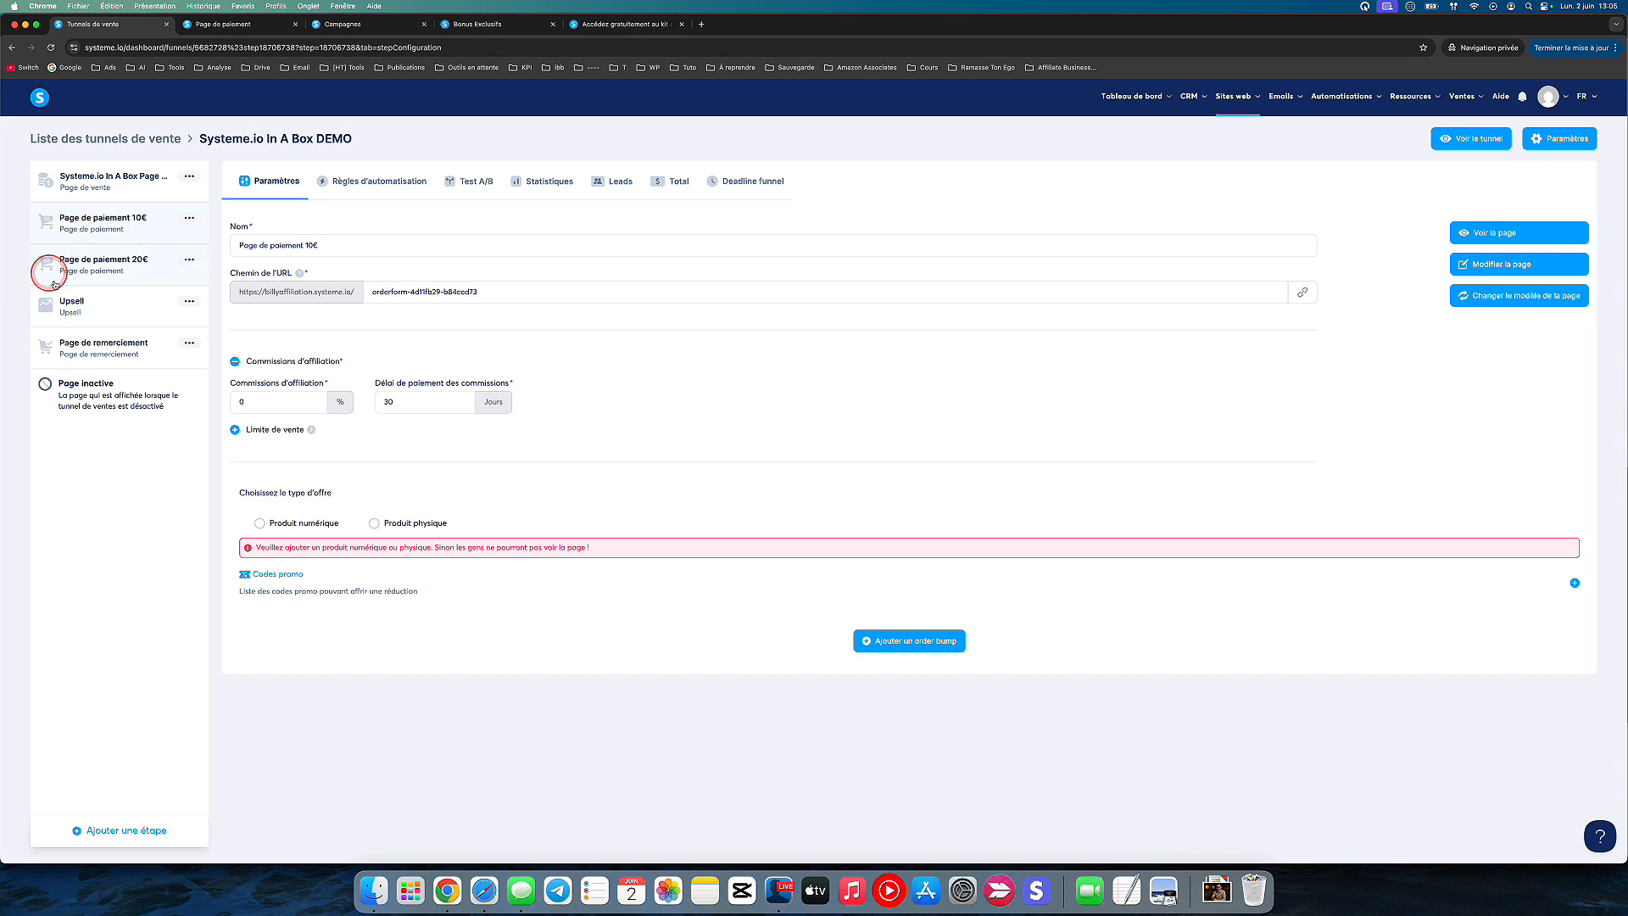
{"action": "left_click", "coordinate": [295, 23]}
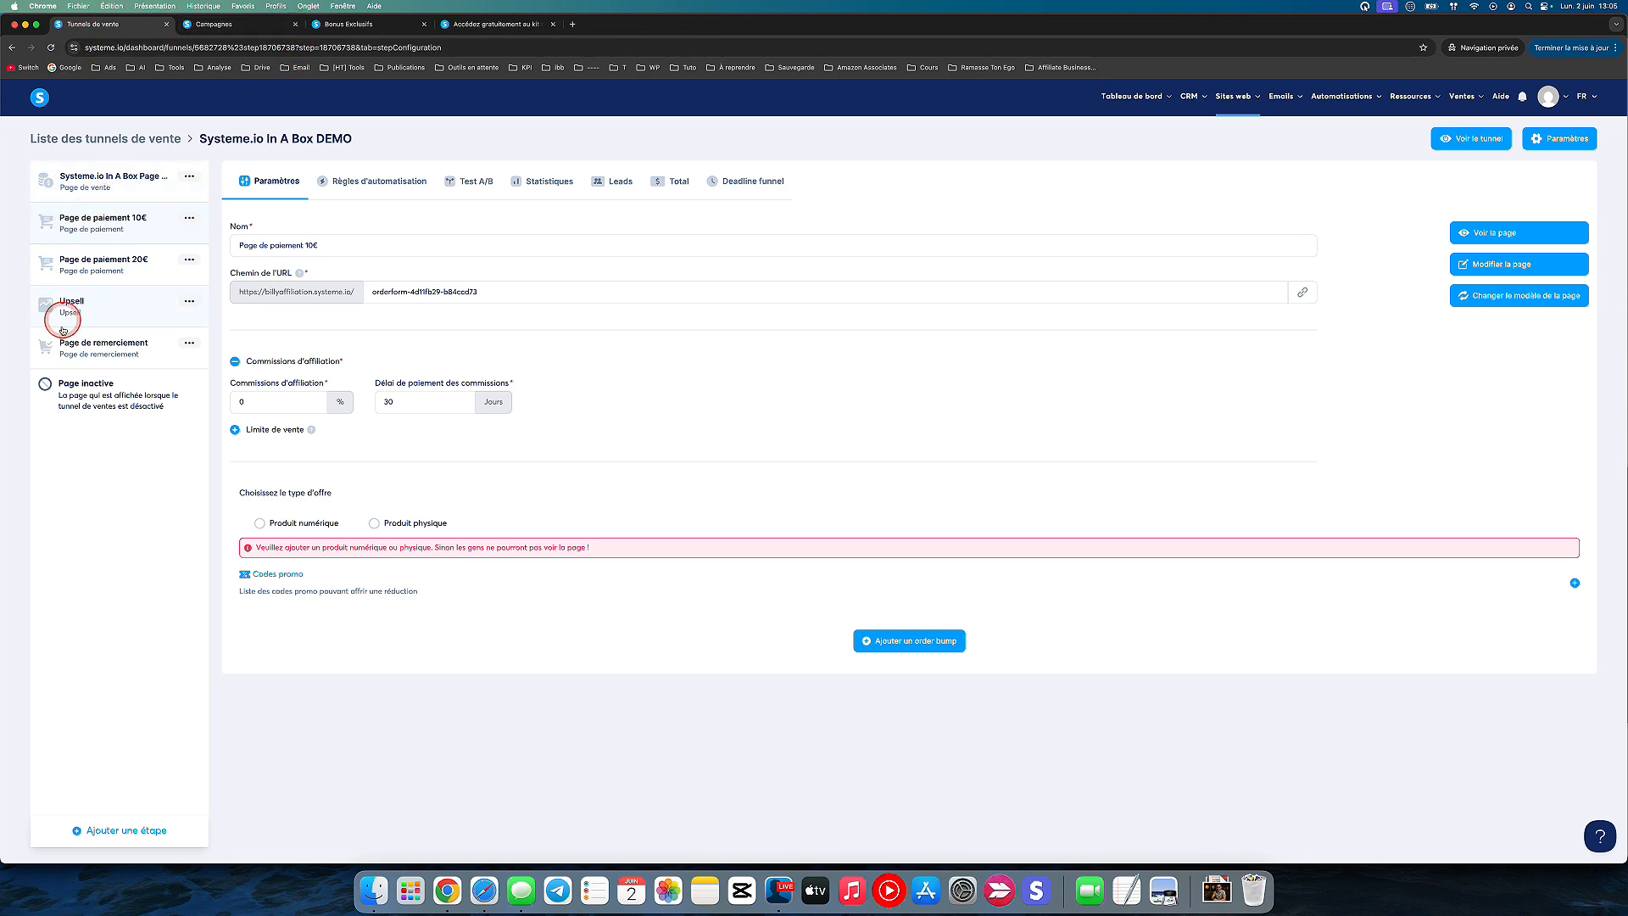
Step: Review the Systeme.io In A Box - DEMO email campaign alongside the funnel's 10€ and 20€ payment steps
{"action": "left_click", "coordinate": [236, 28]}
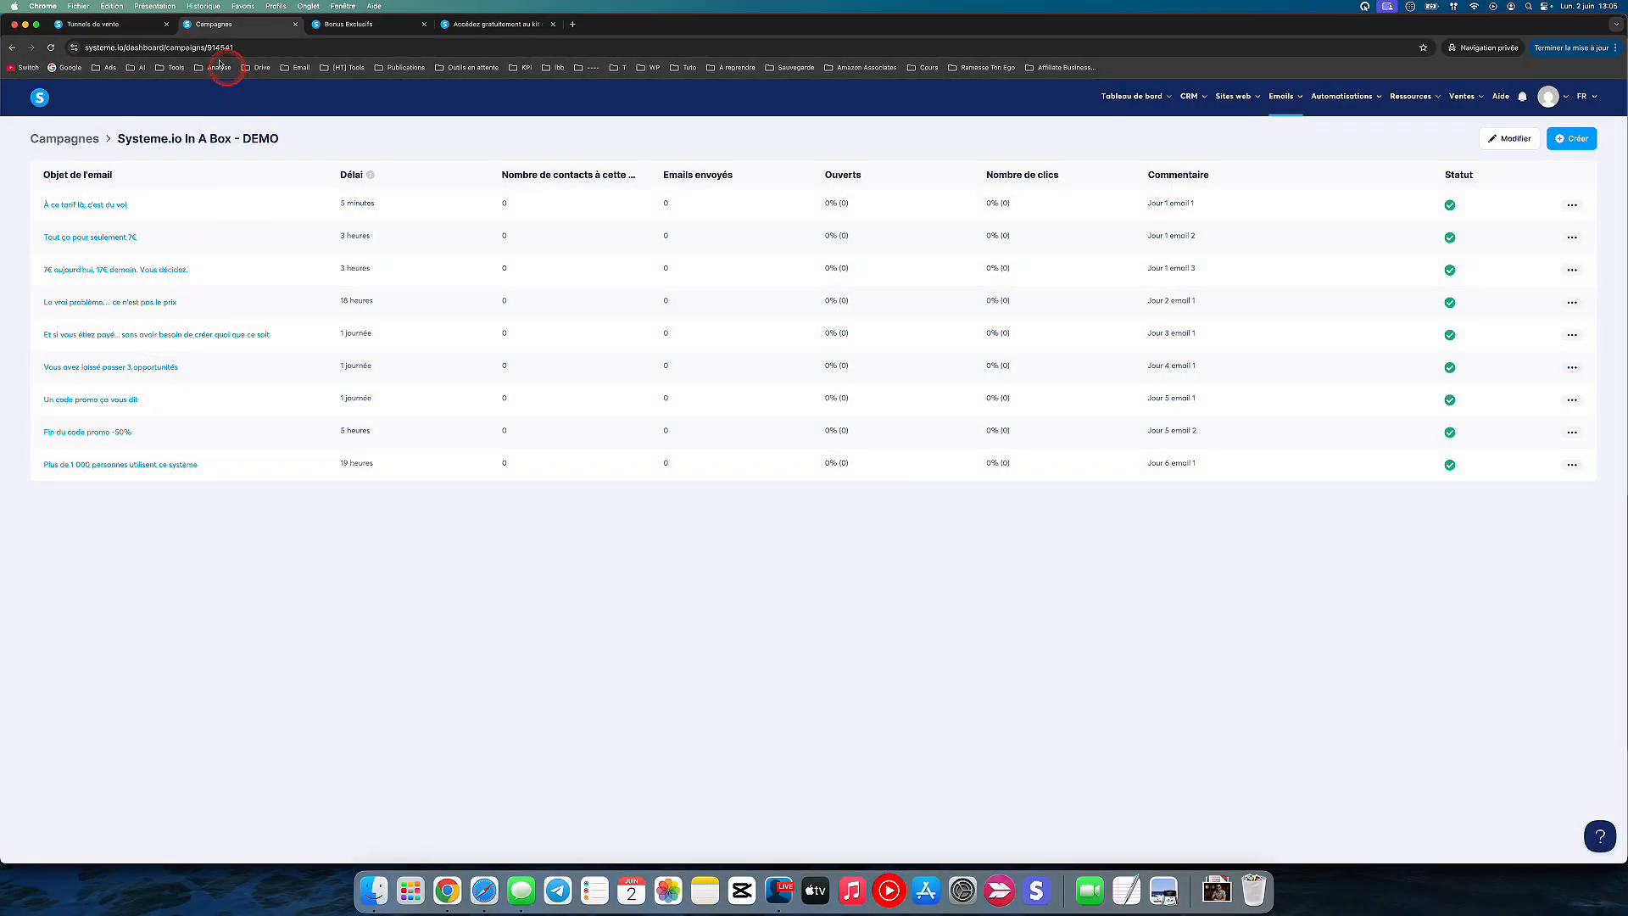
{"action": "left_click", "coordinate": [108, 23]}
{"action": "left_click", "coordinate": [102, 265]}
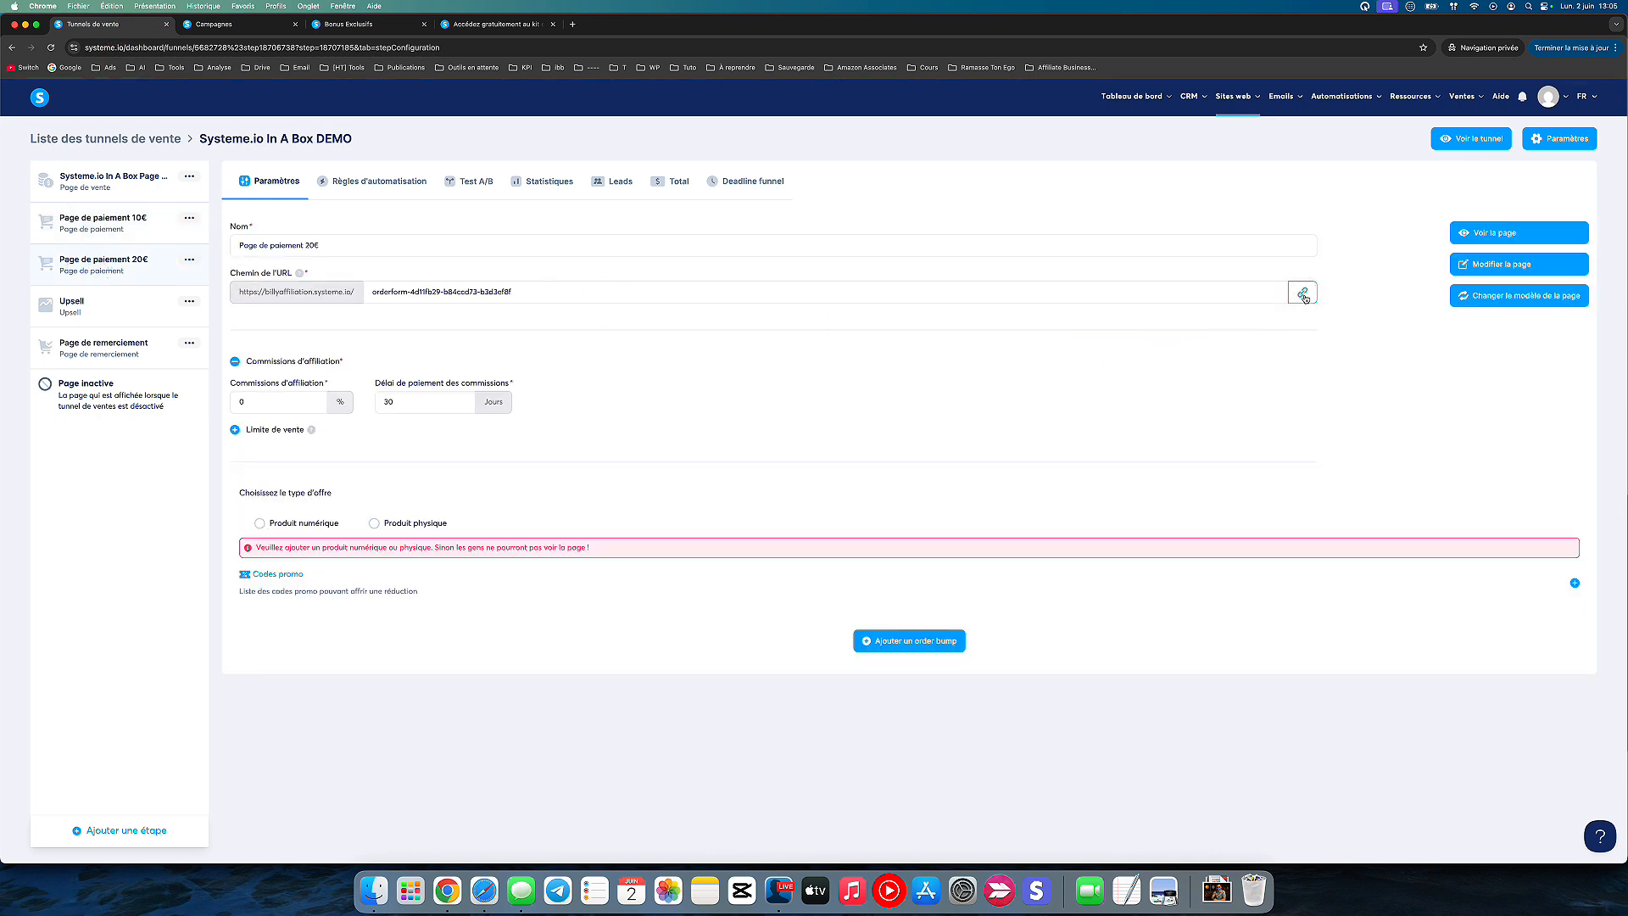
{"action": "left_click", "coordinate": [136, 222]}
{"action": "left_click", "coordinate": [238, 29]}
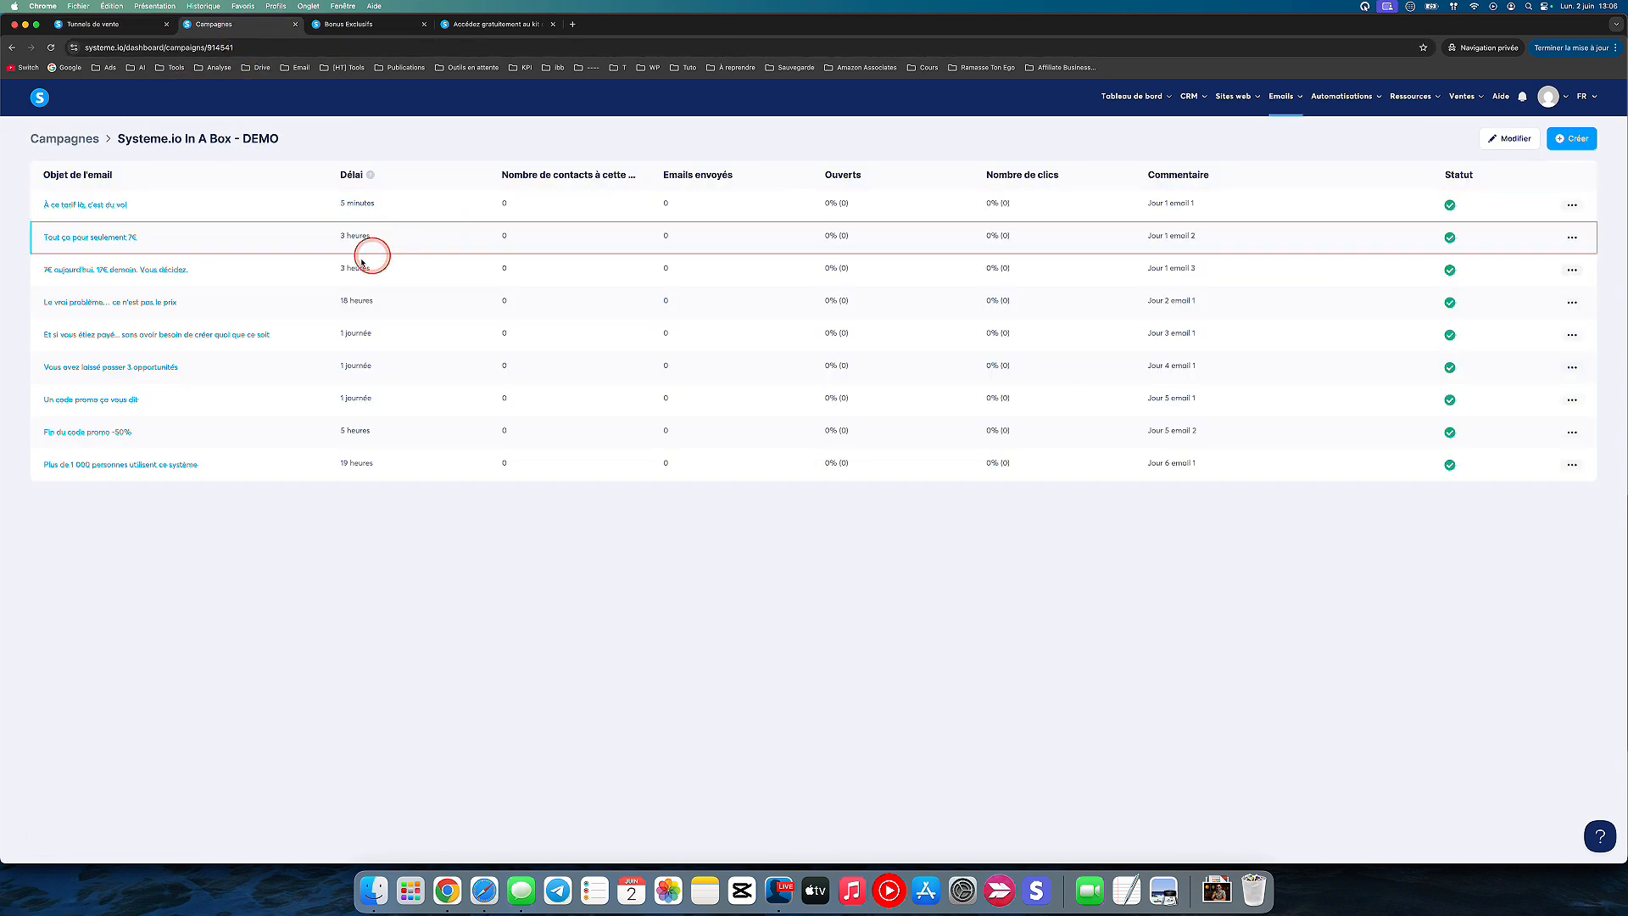
{"action": "left_click", "coordinate": [93, 25]}
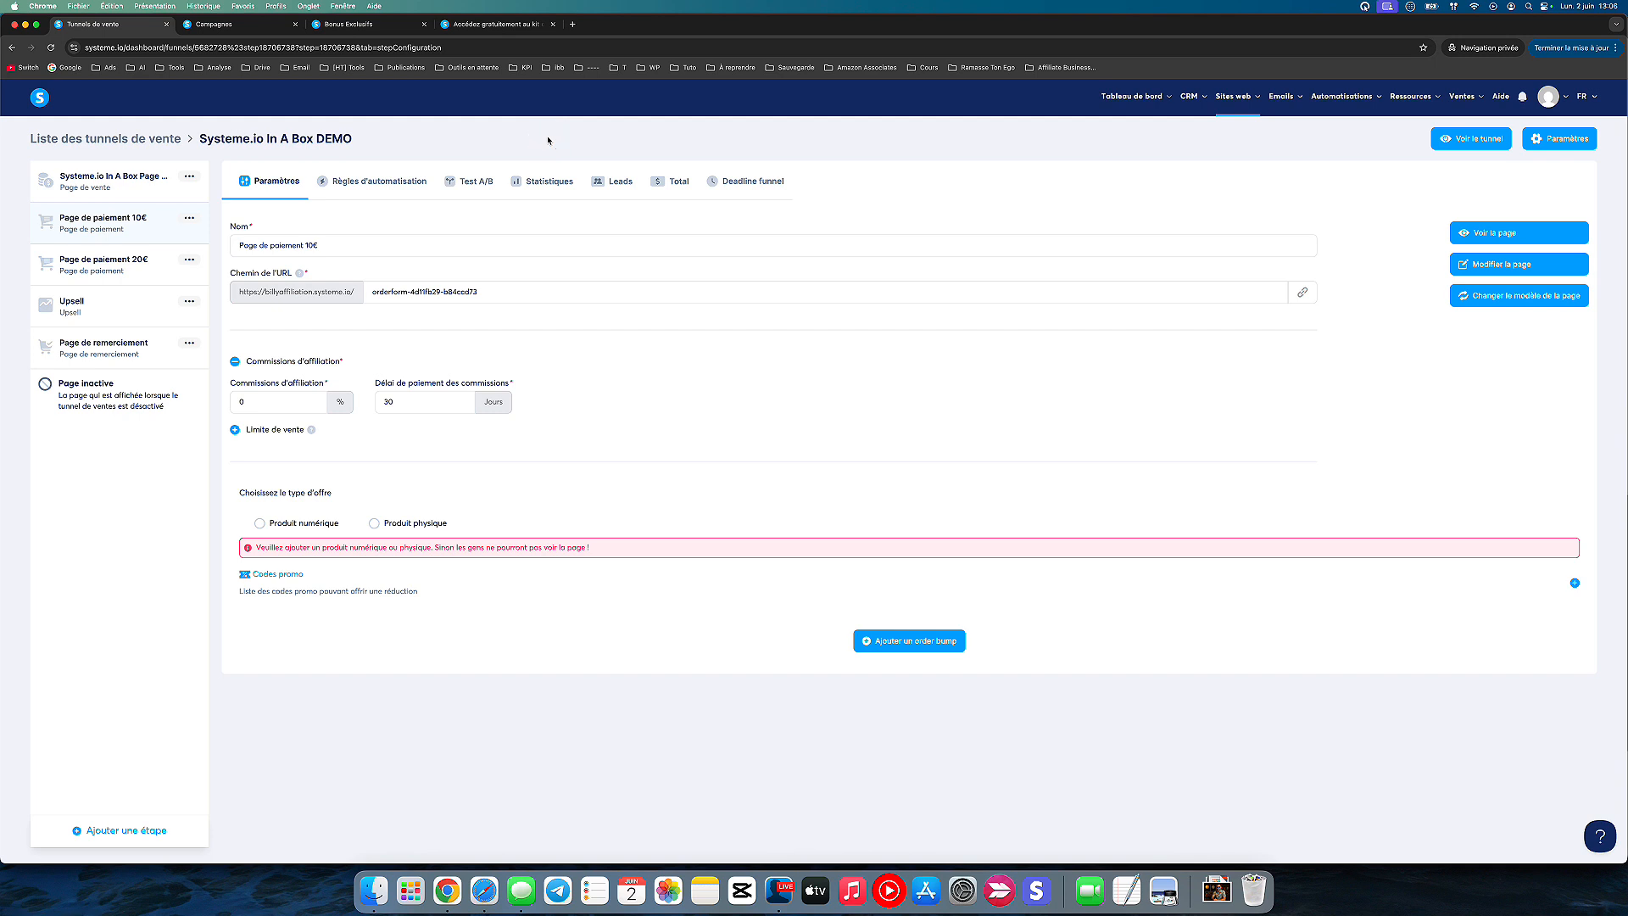
{"action": "left_click", "coordinate": [231, 31]}
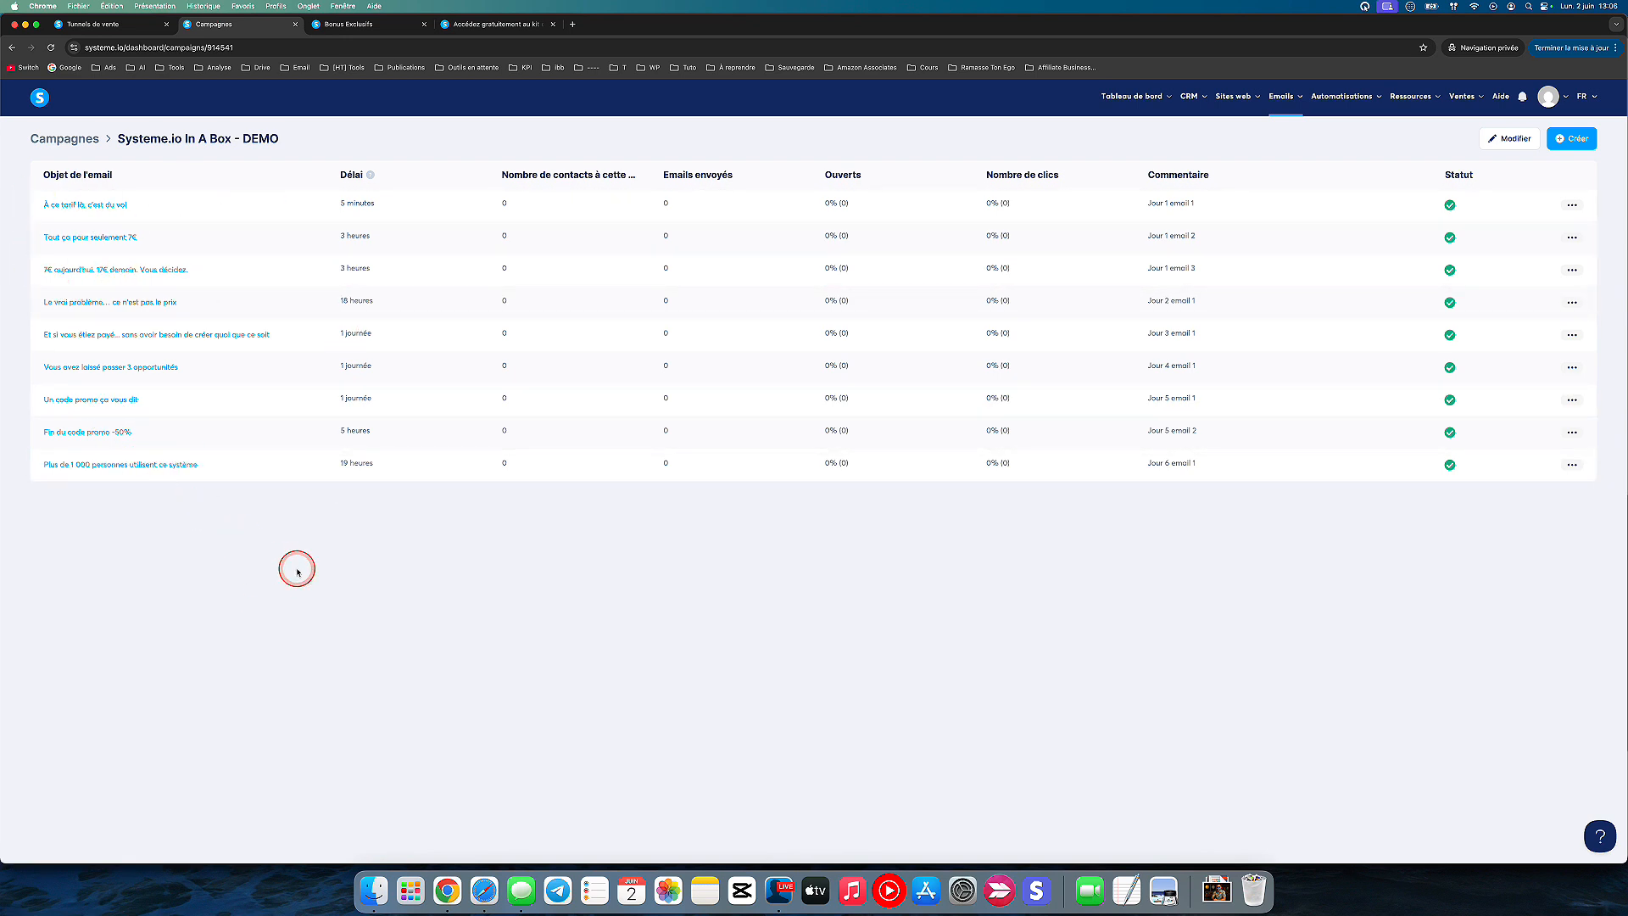
{"action": "left_click", "coordinate": [253, 157]}
{"action": "left_click", "coordinate": [130, 24]}
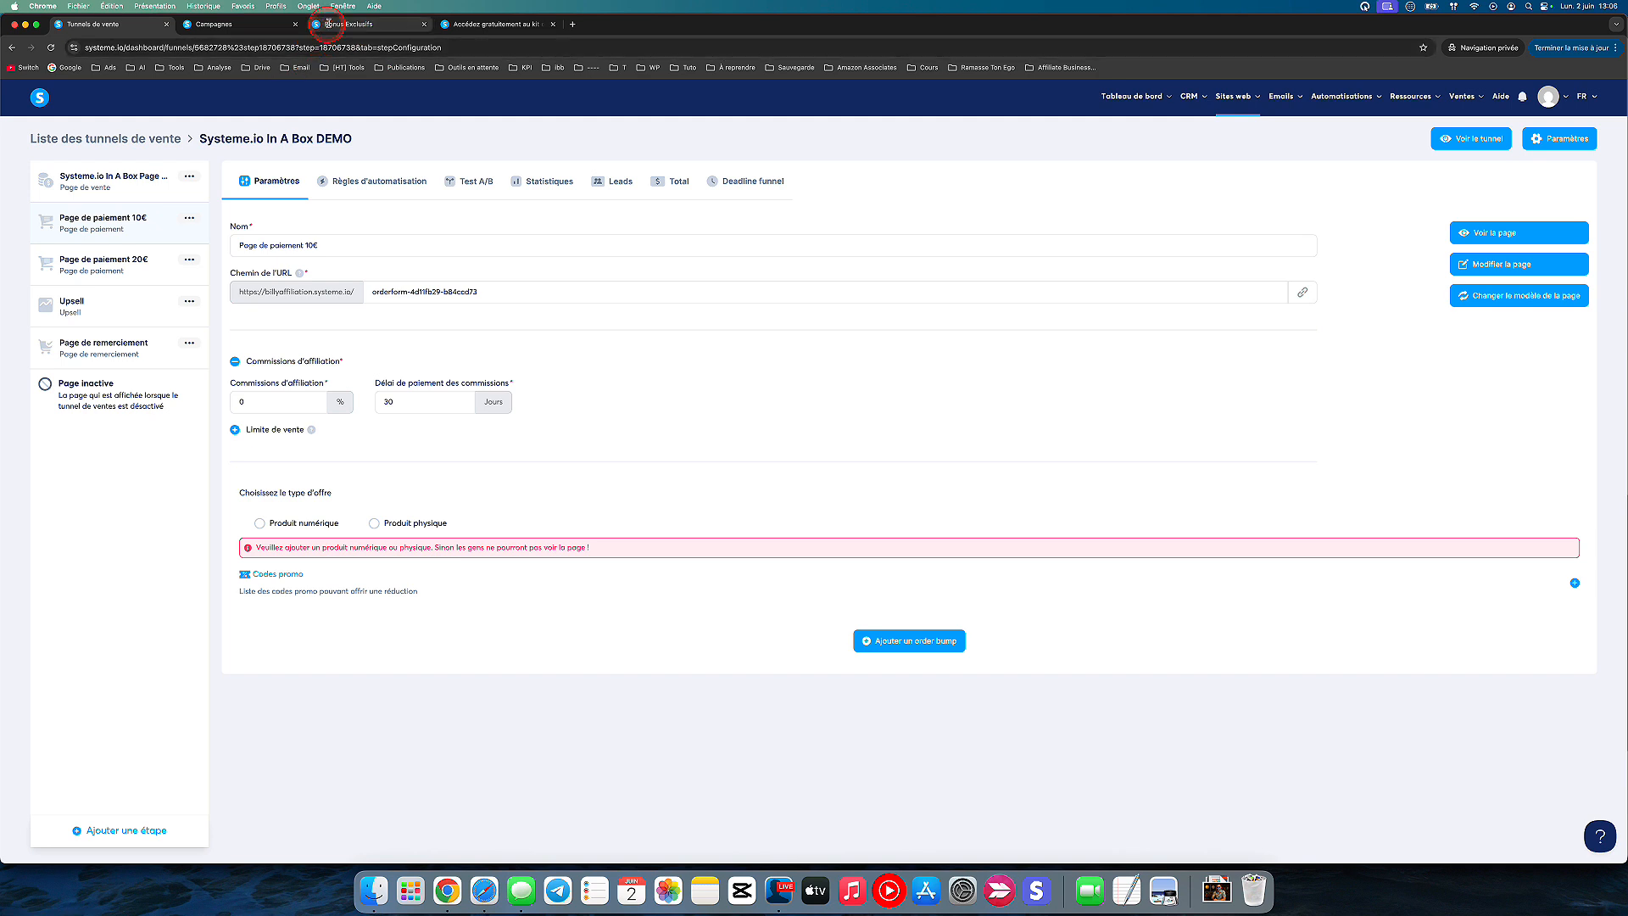
Step: Show the launch kit download page at fr.systemeio.ai/kit-de-lancement
{"action": "left_click", "coordinate": [466, 25]}
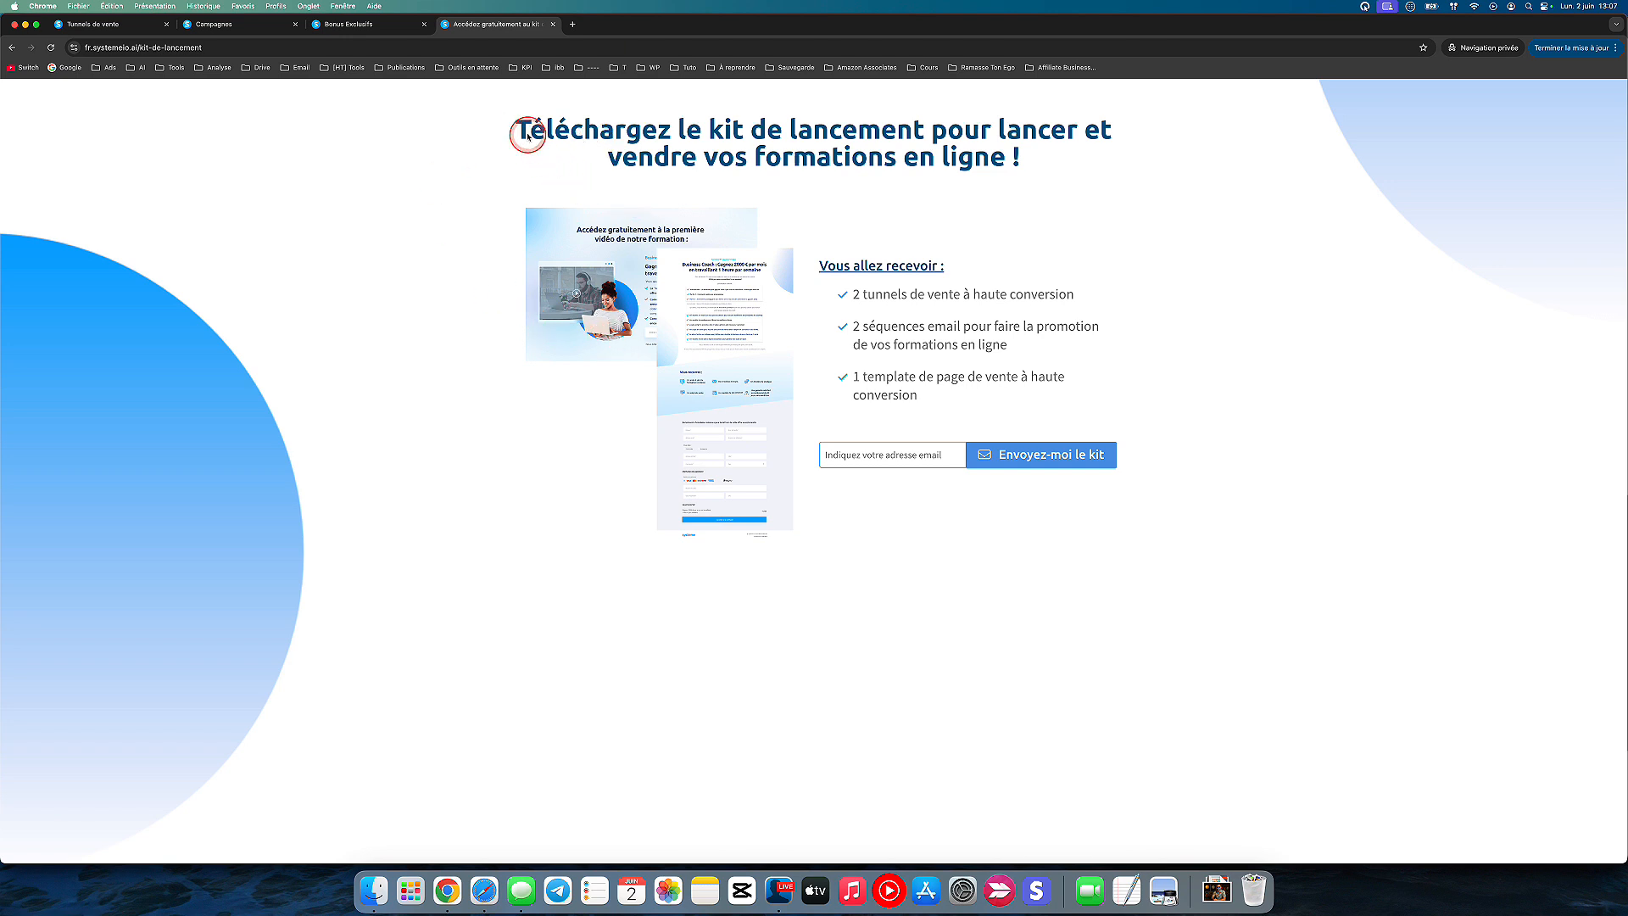
Step: Highlight the launch kit page's title, its sales funnels and its email sequences, and select the email address field
{"action": "left_click_drag", "start_coordinate": [520, 127], "coordinate": [953, 125]}
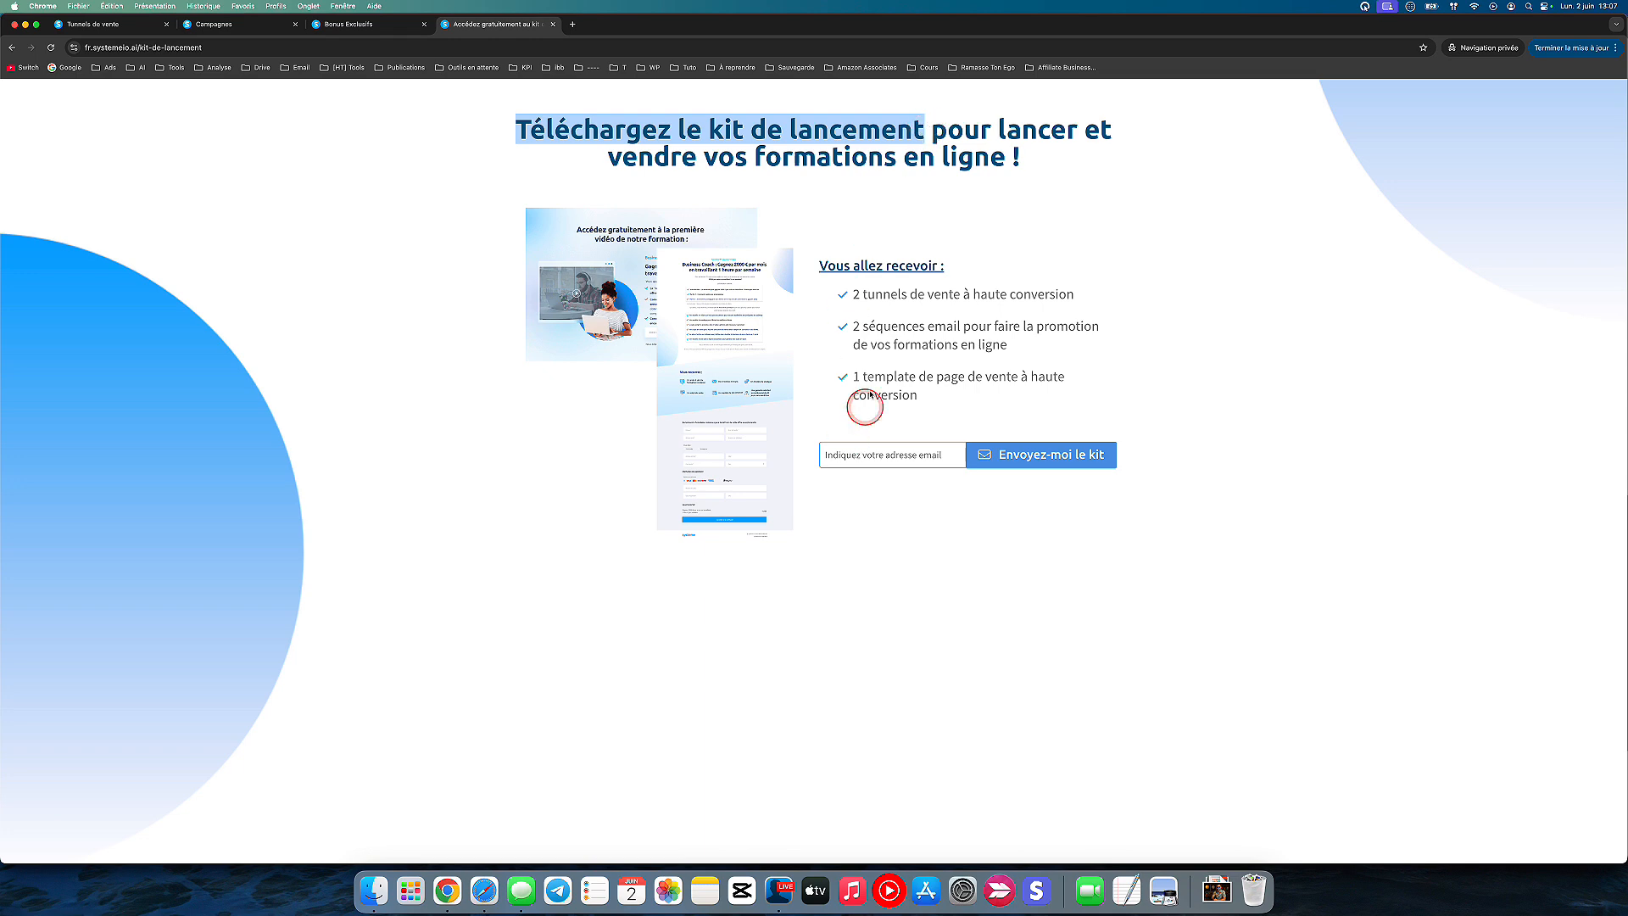
{"action": "left_click_drag", "start_coordinate": [850, 295], "coordinate": [1025, 309]}
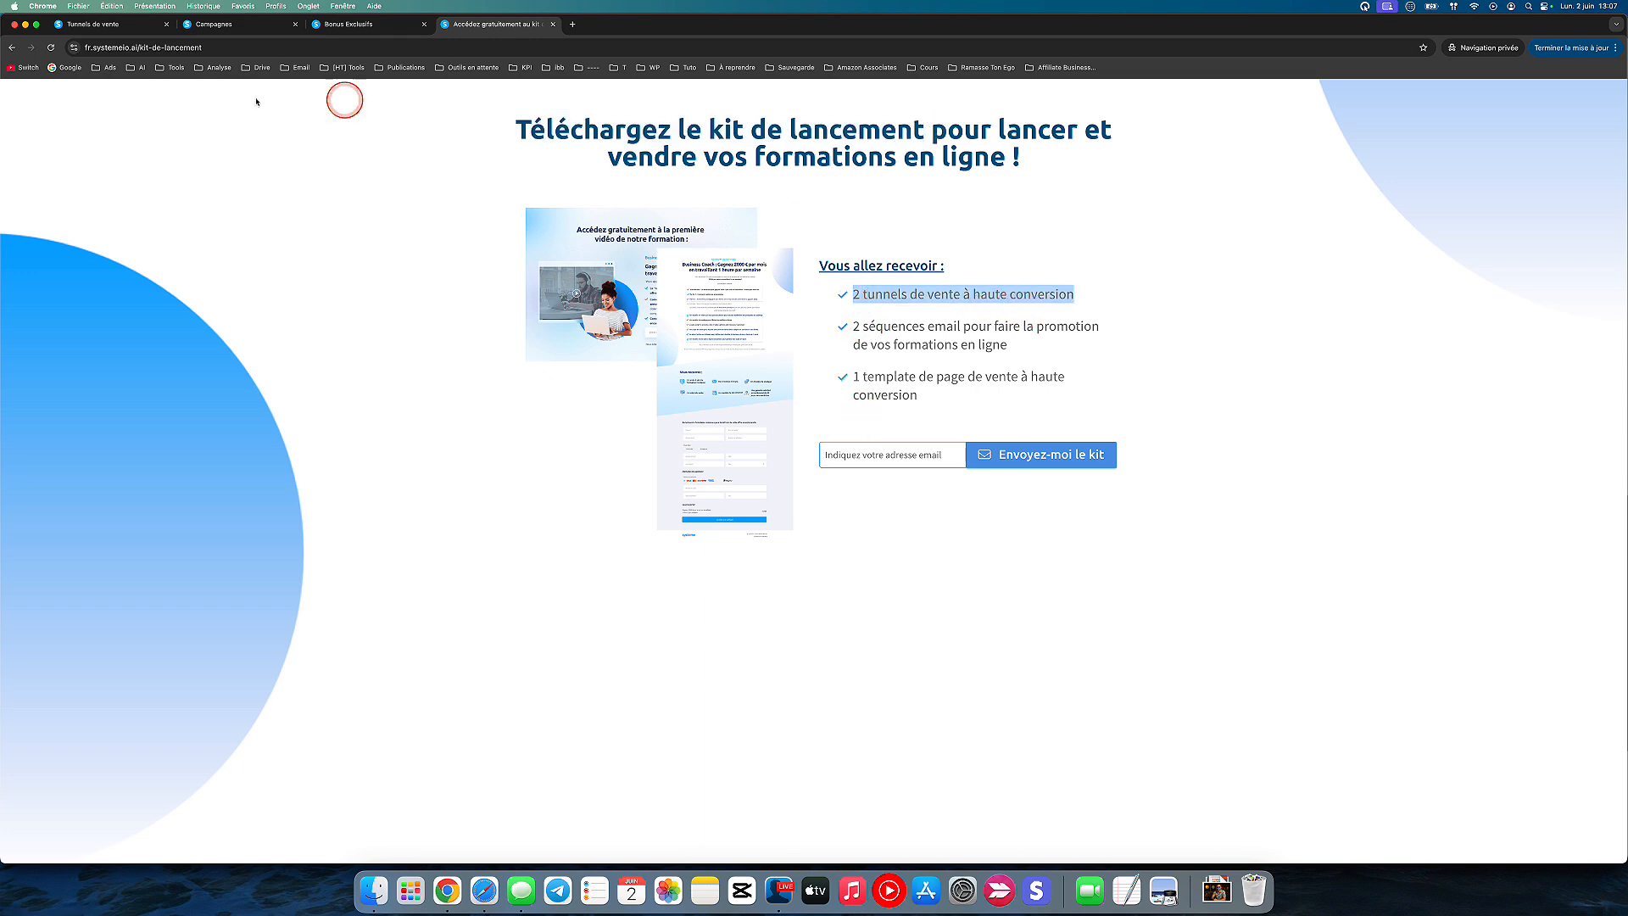
{"action": "left_click_drag", "start_coordinate": [835, 330], "coordinate": [927, 346]}
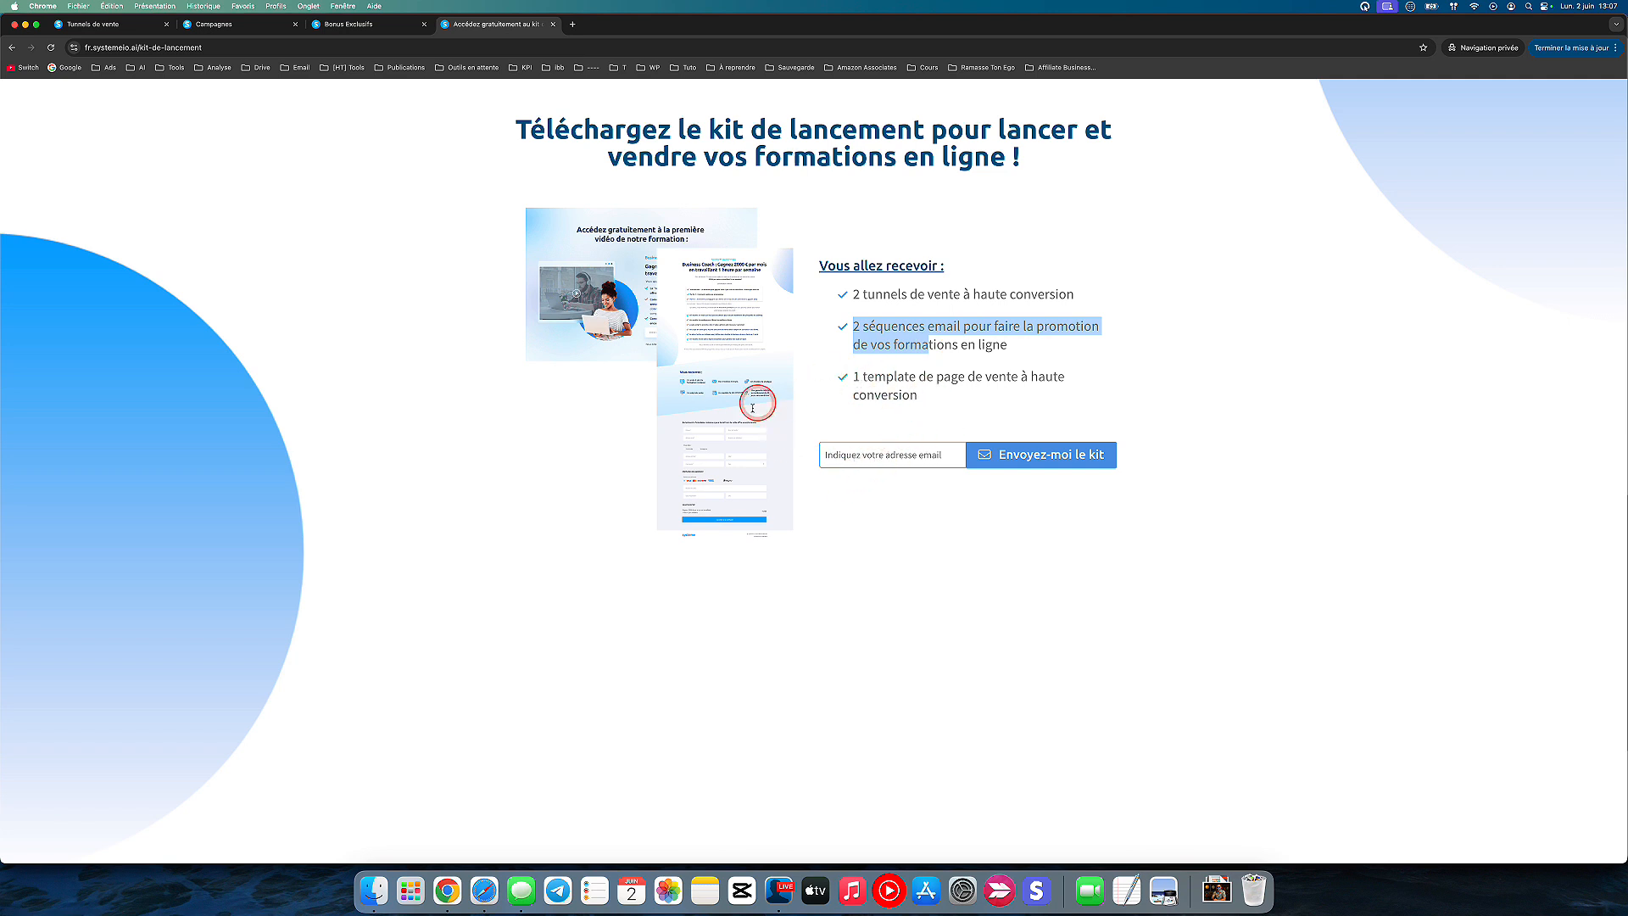
{"action": "left_click", "coordinate": [861, 455]}
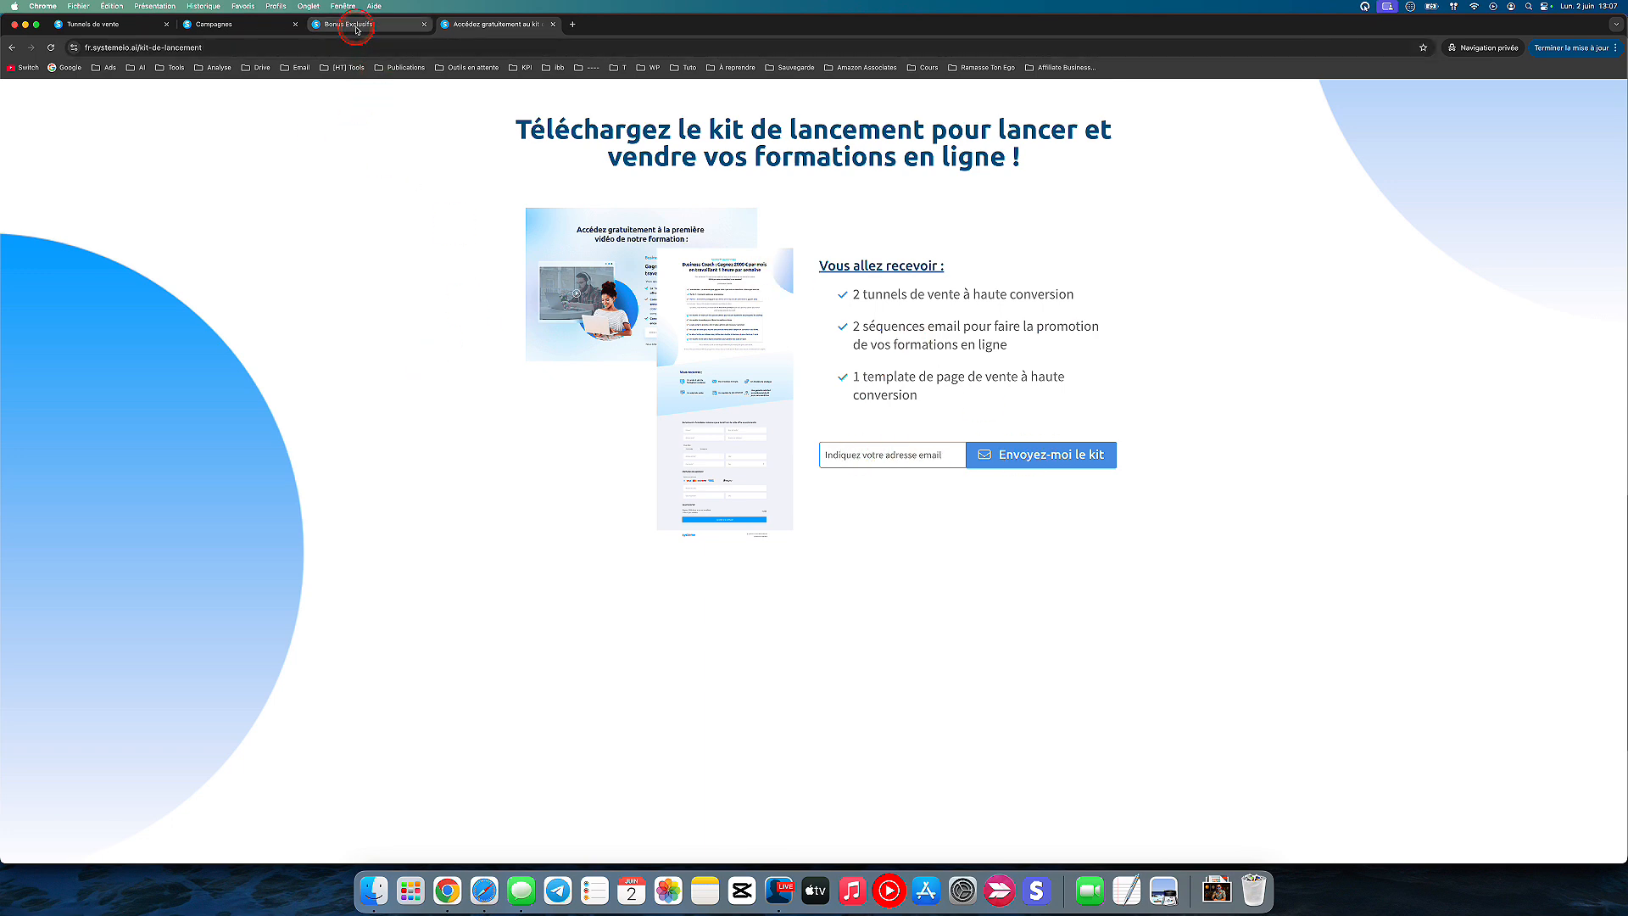
Step: Review the Bonus Exclusifs page from the annual subscription offer to the Startup, Webinar and Illimité plan choices
{"action": "left_click", "coordinate": [117, 29]}
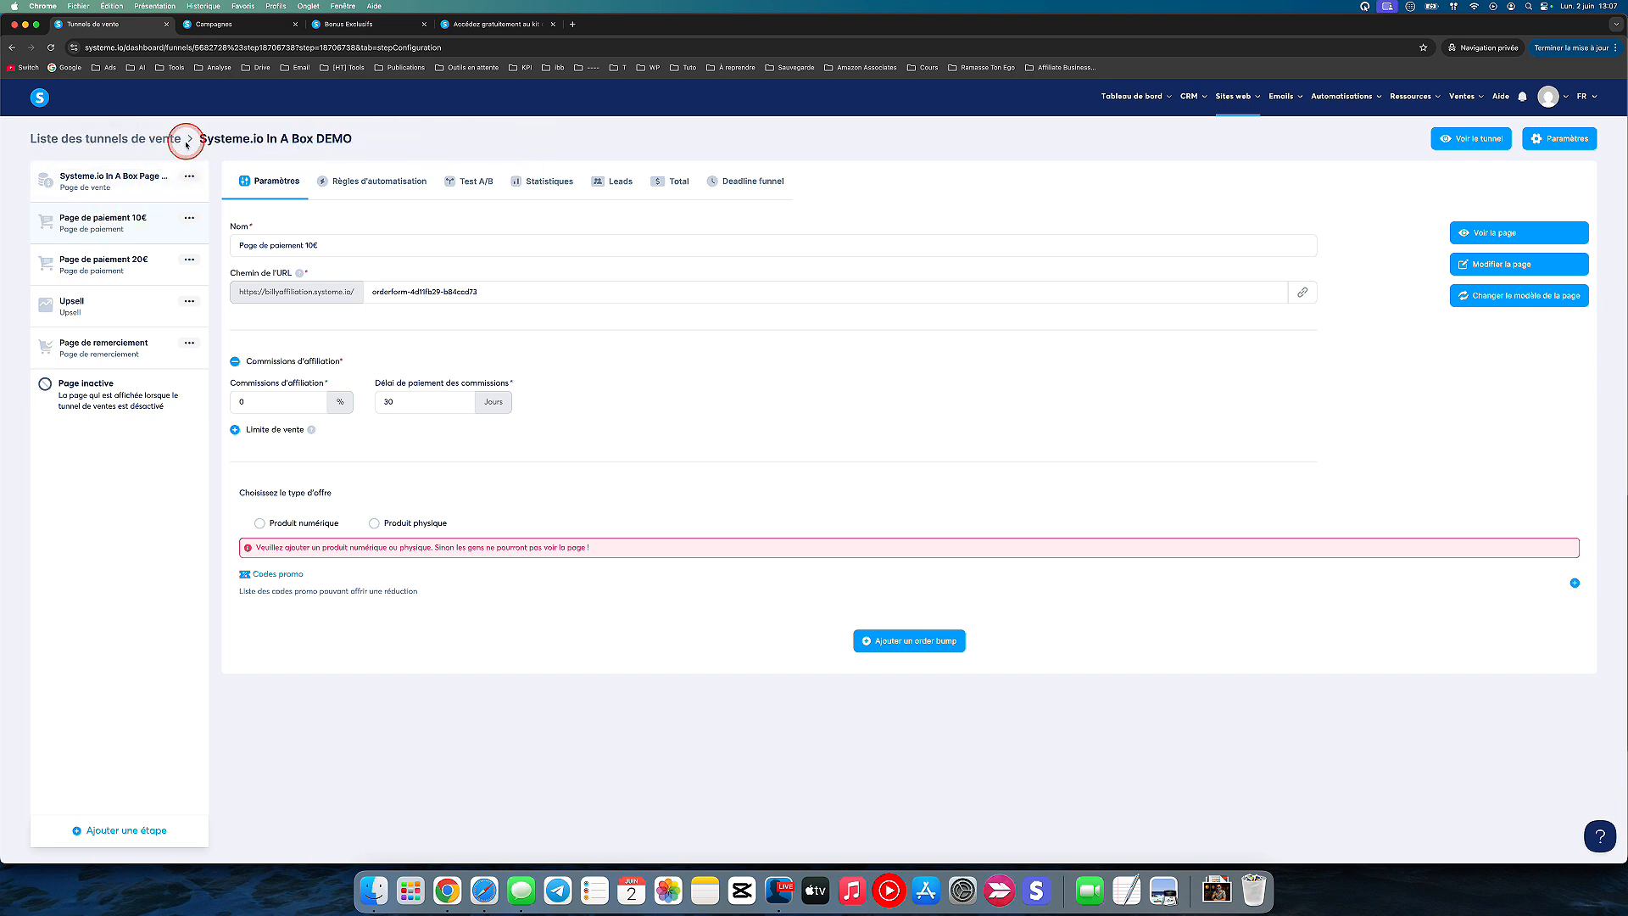
{"action": "left_click", "coordinate": [362, 26]}
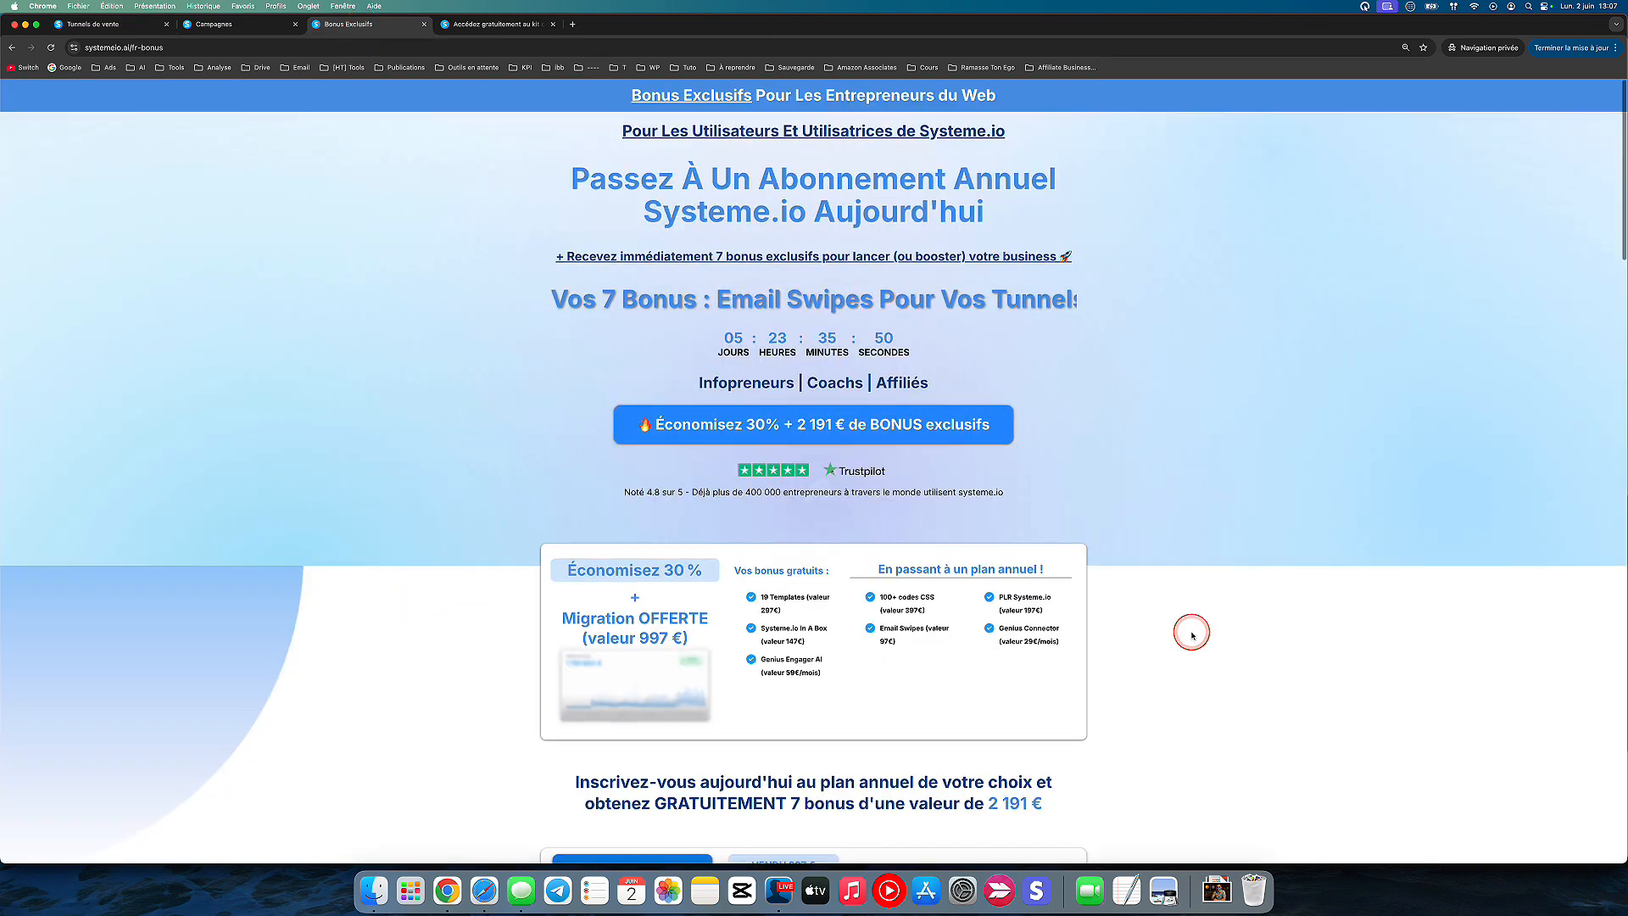
{"action": "scroll", "coordinate": [1192, 634], "scroll_direction": "down", "scroll_amount": 15}
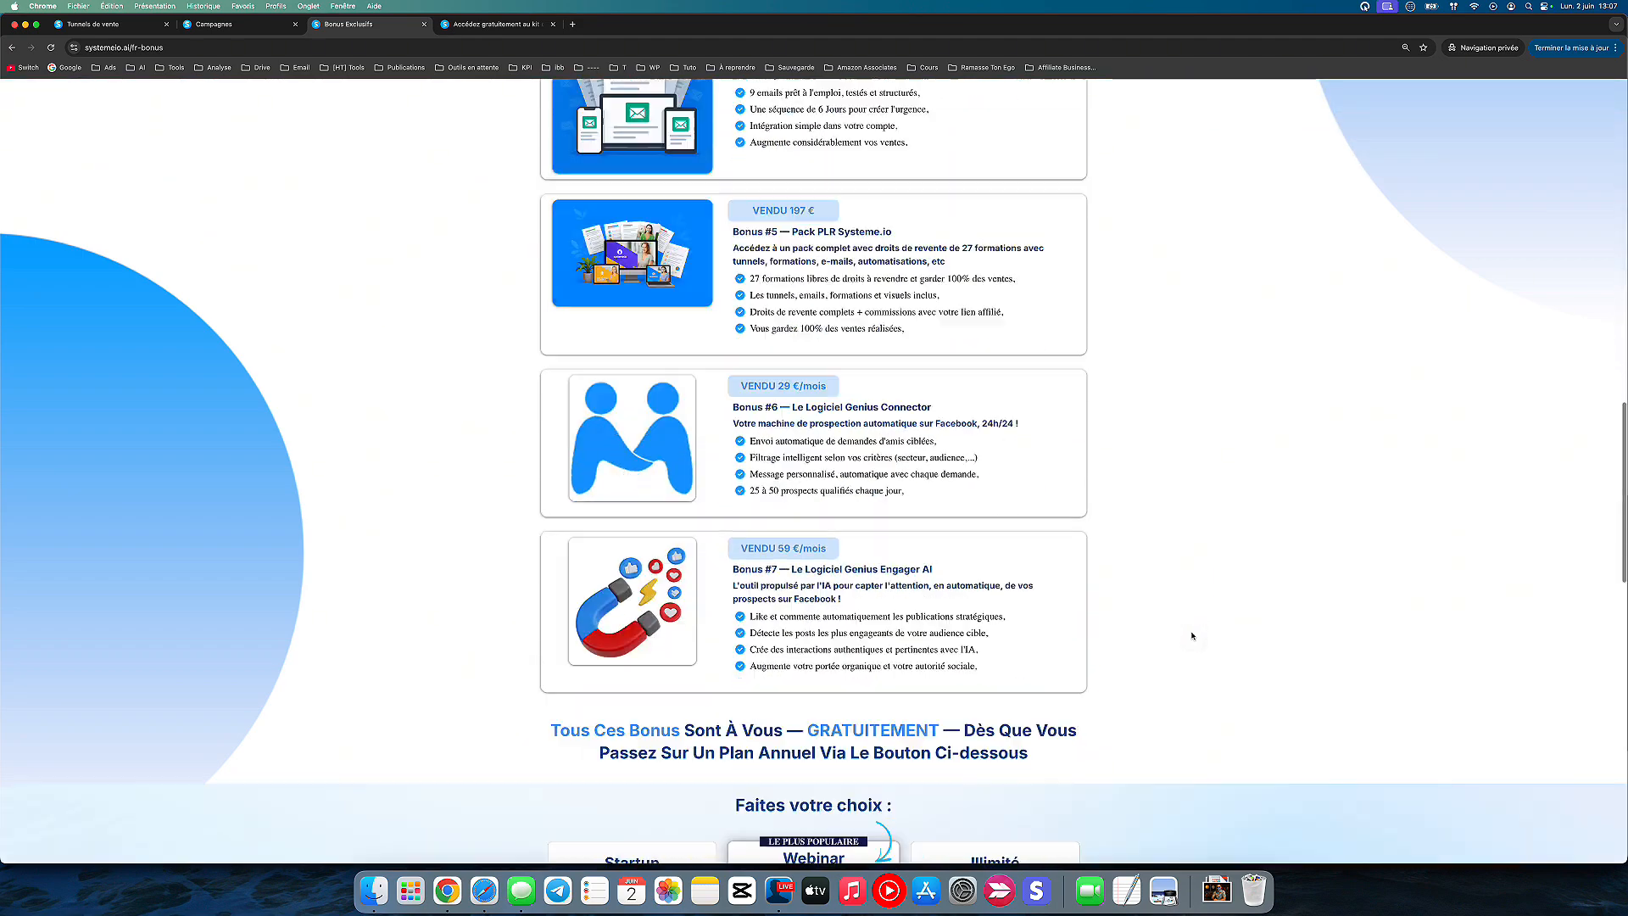
{"action": "scroll", "coordinate": [1192, 635], "scroll_direction": "down", "scroll_amount": 5}
{"action": "left_click", "coordinate": [609, 424]}
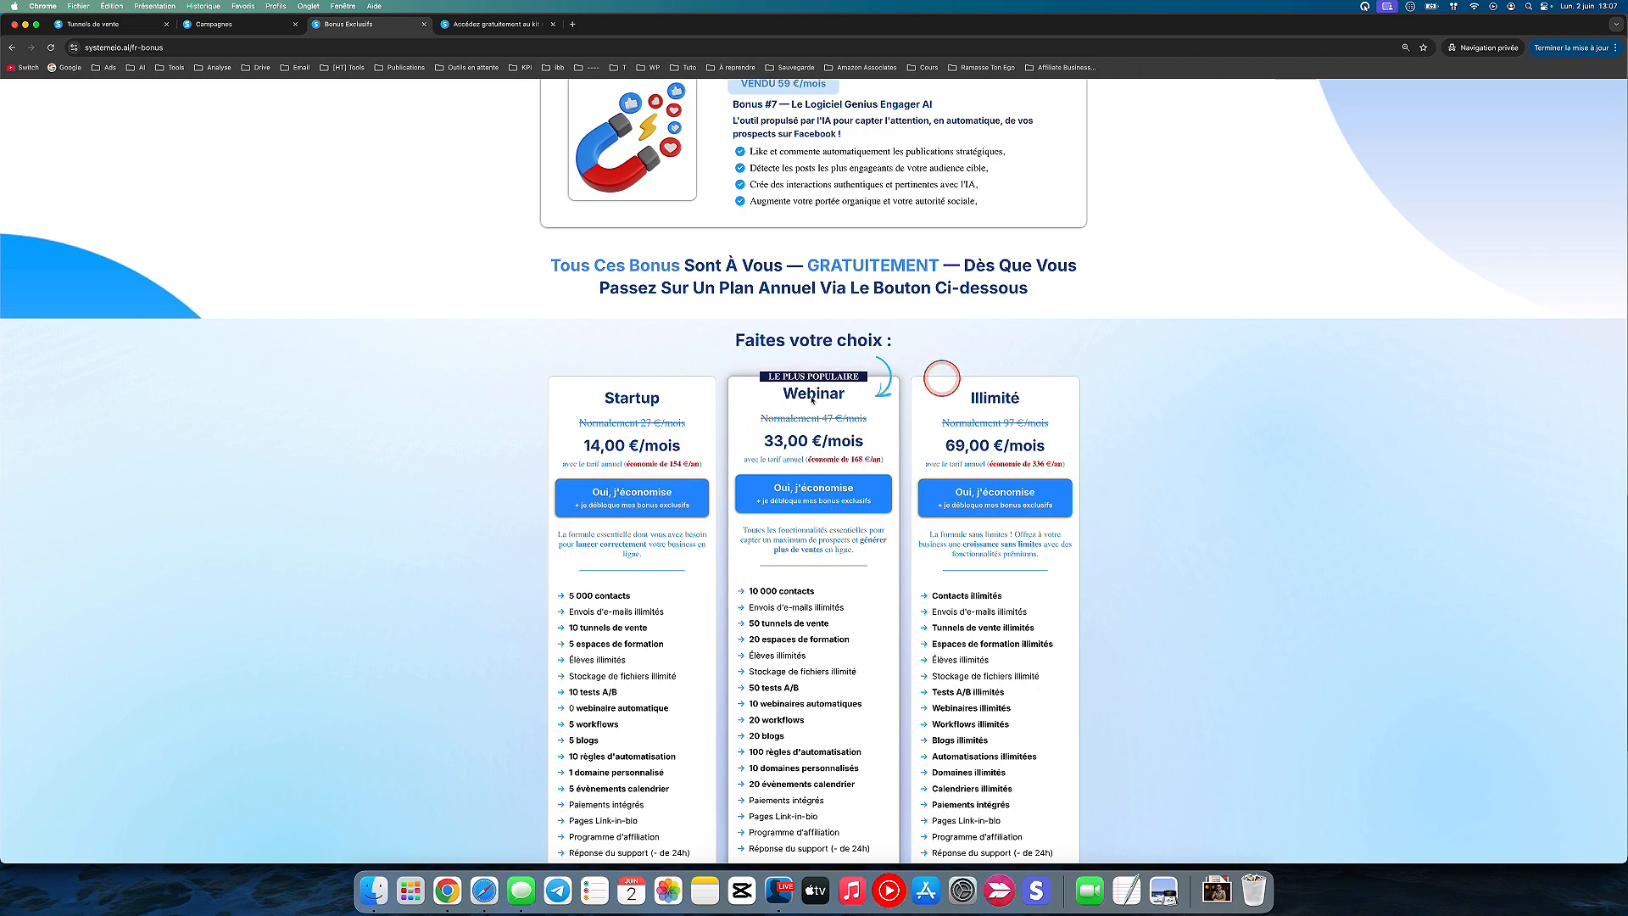
{"action": "scroll", "coordinate": [813, 399], "scroll_direction": "up", "scroll_amount": 10}
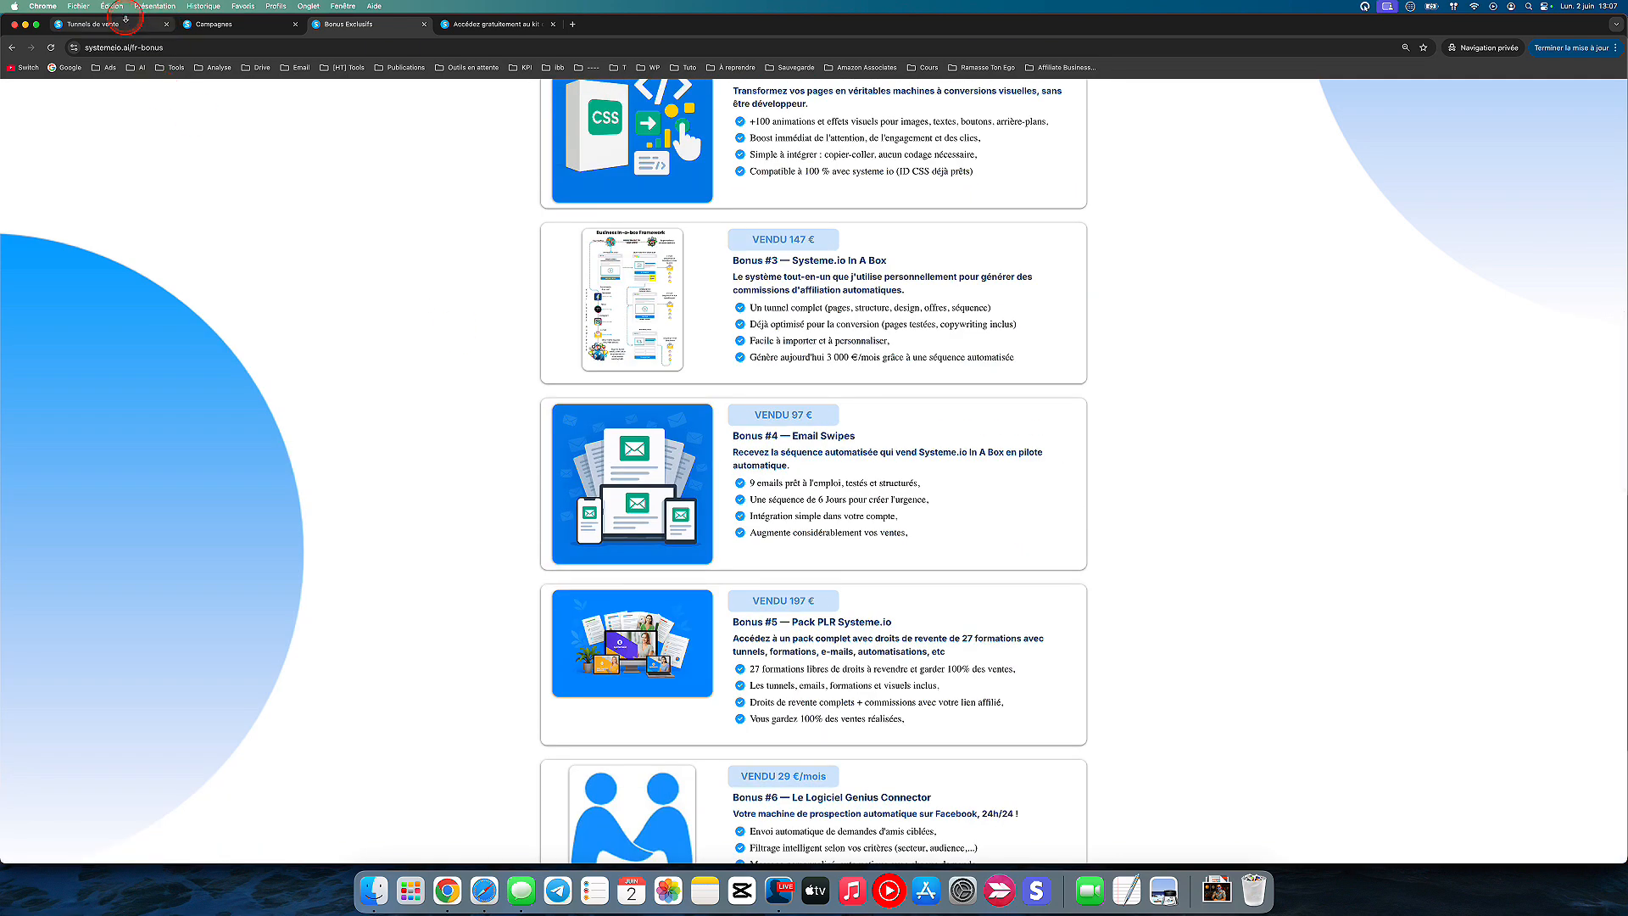
Step: Show the Systeme.io In A Box DEMO funnel and its email campaign, and return to the Bonus Exclusifs page
{"action": "left_click", "coordinate": [125, 21]}
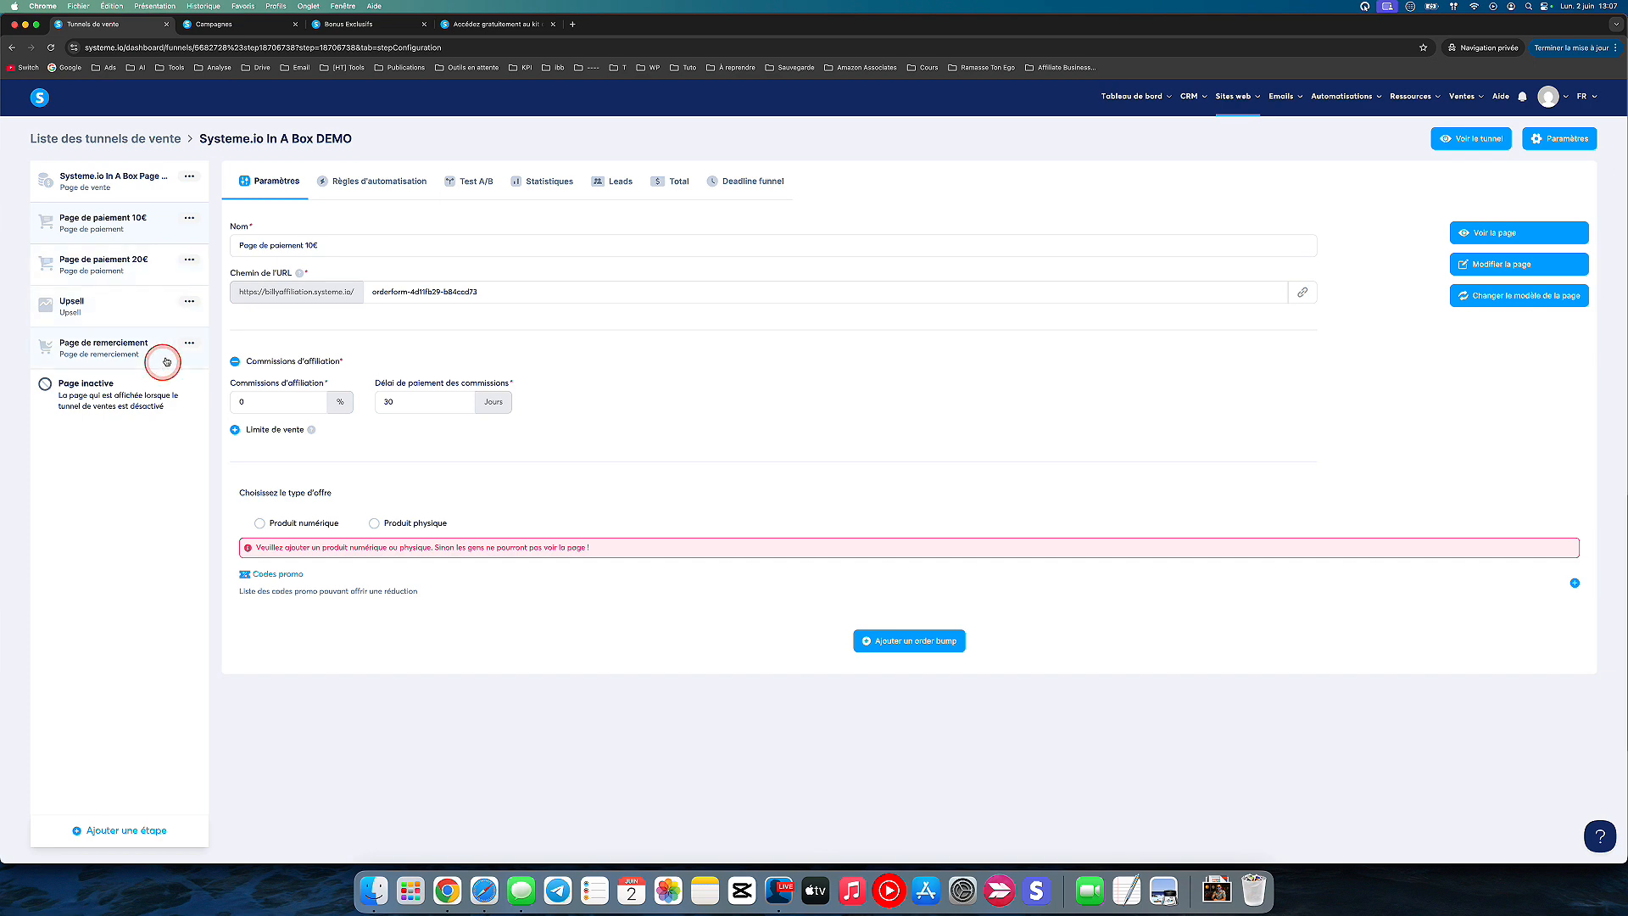
{"action": "left_click", "coordinate": [242, 25]}
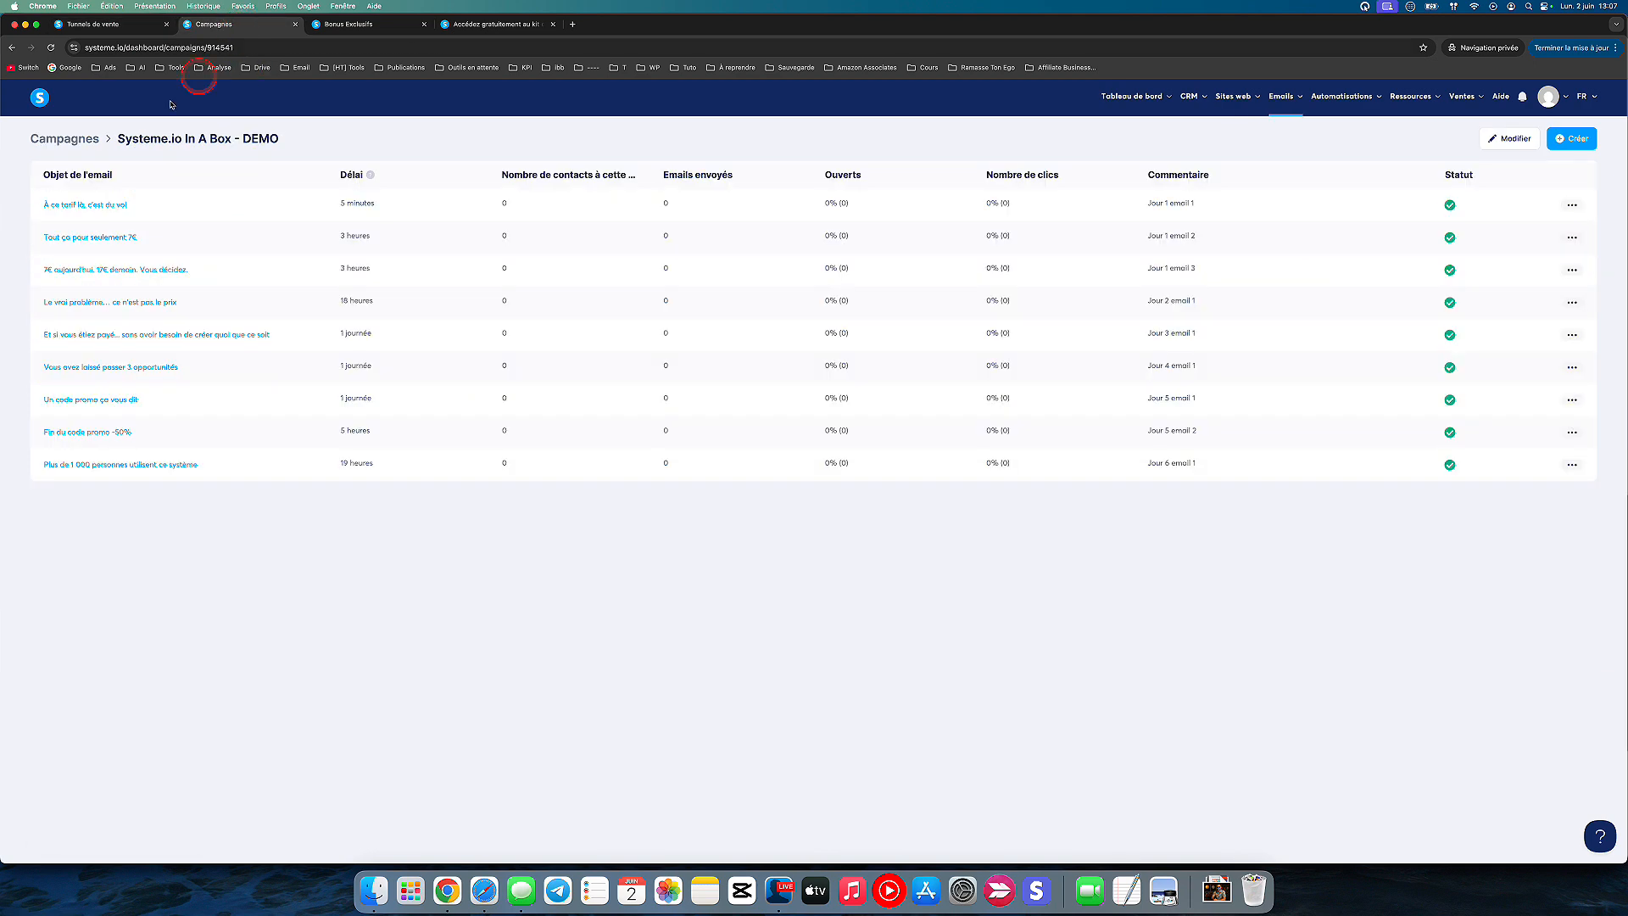
{"action": "left_click", "coordinate": [382, 27]}
Step: Examine Bonus #1, the pack of 19 professional templates, on the Bonus Exclusifs page
{"action": "scroll", "coordinate": [492, 316], "scroll_direction": "up", "scroll_amount": 10}
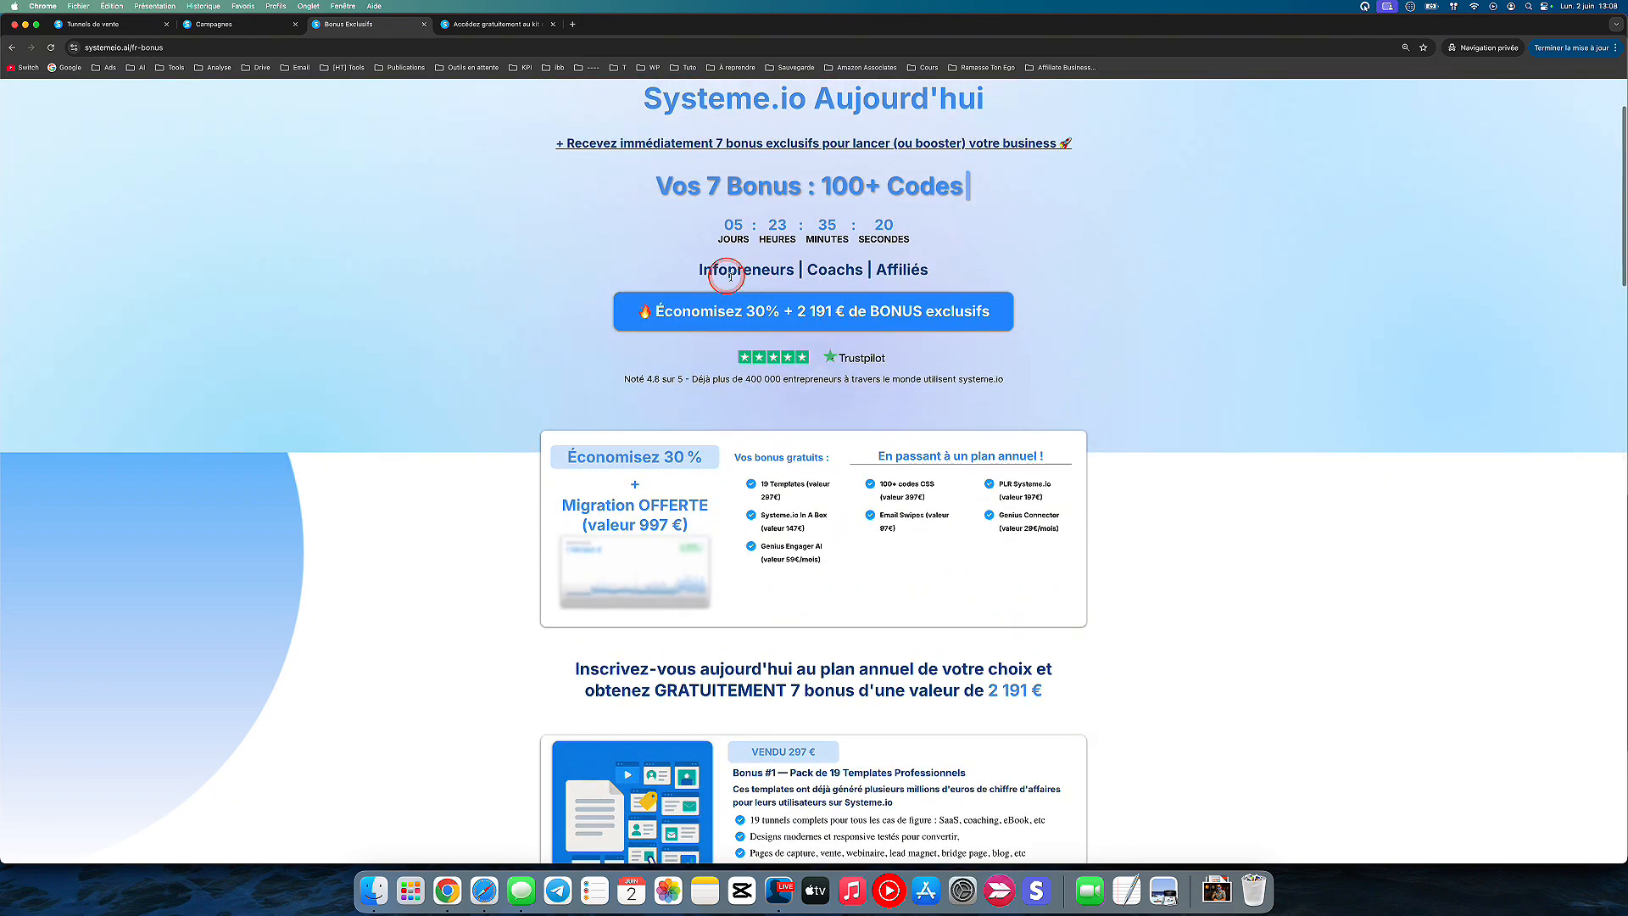
{"action": "scroll", "coordinate": [539, 503], "scroll_direction": "down", "scroll_amount": 5}
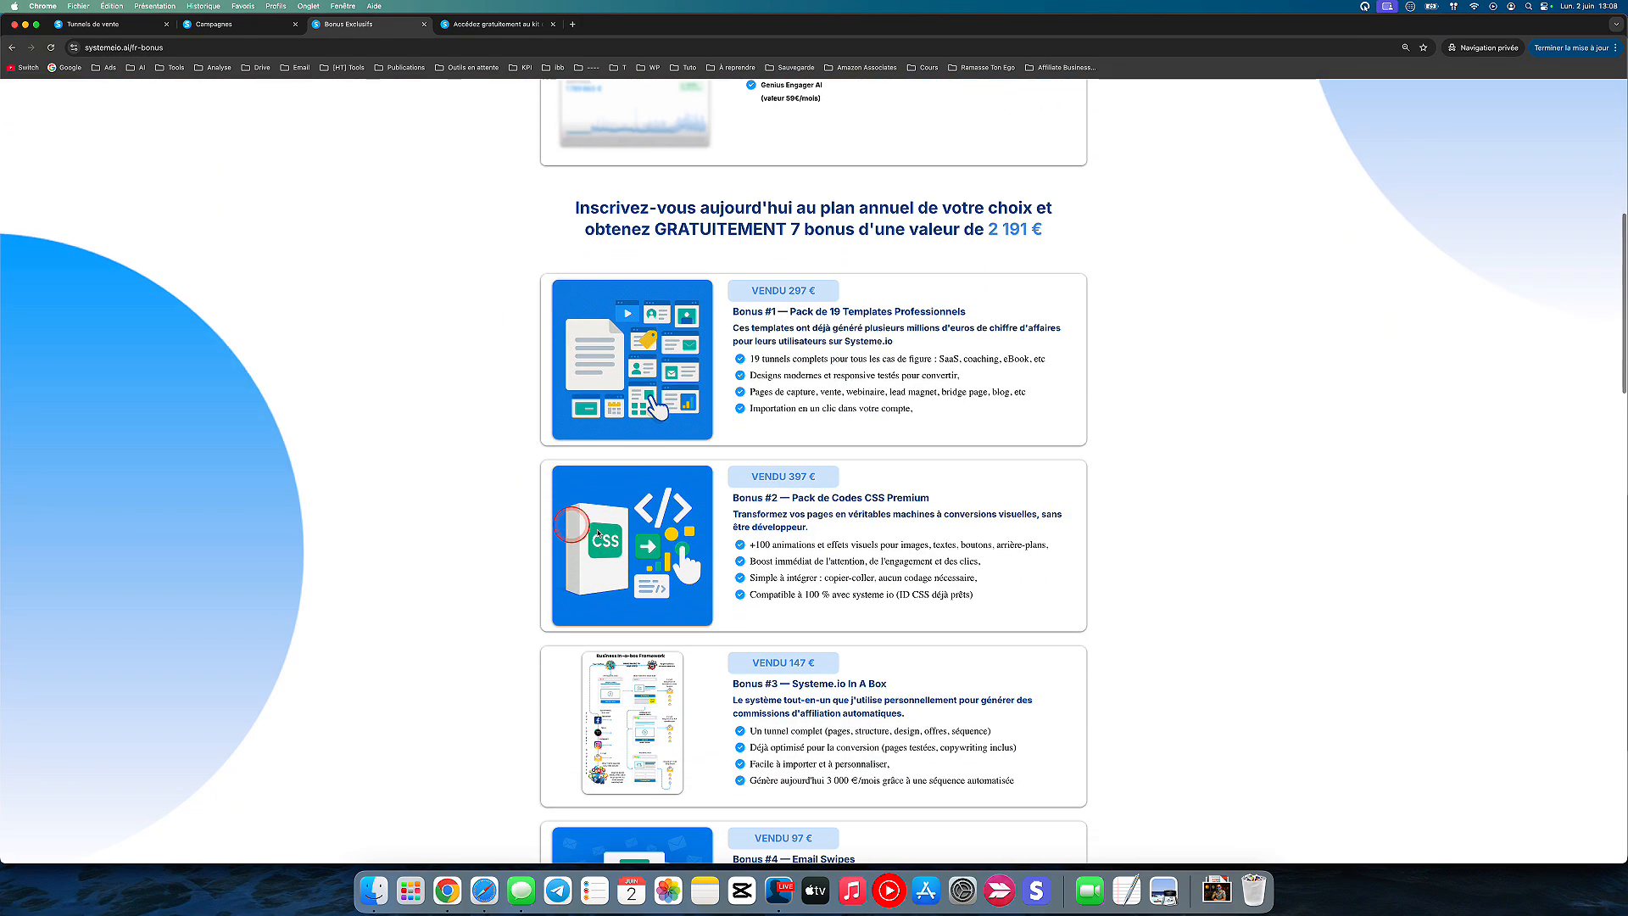
{"action": "key", "text": "F1"}
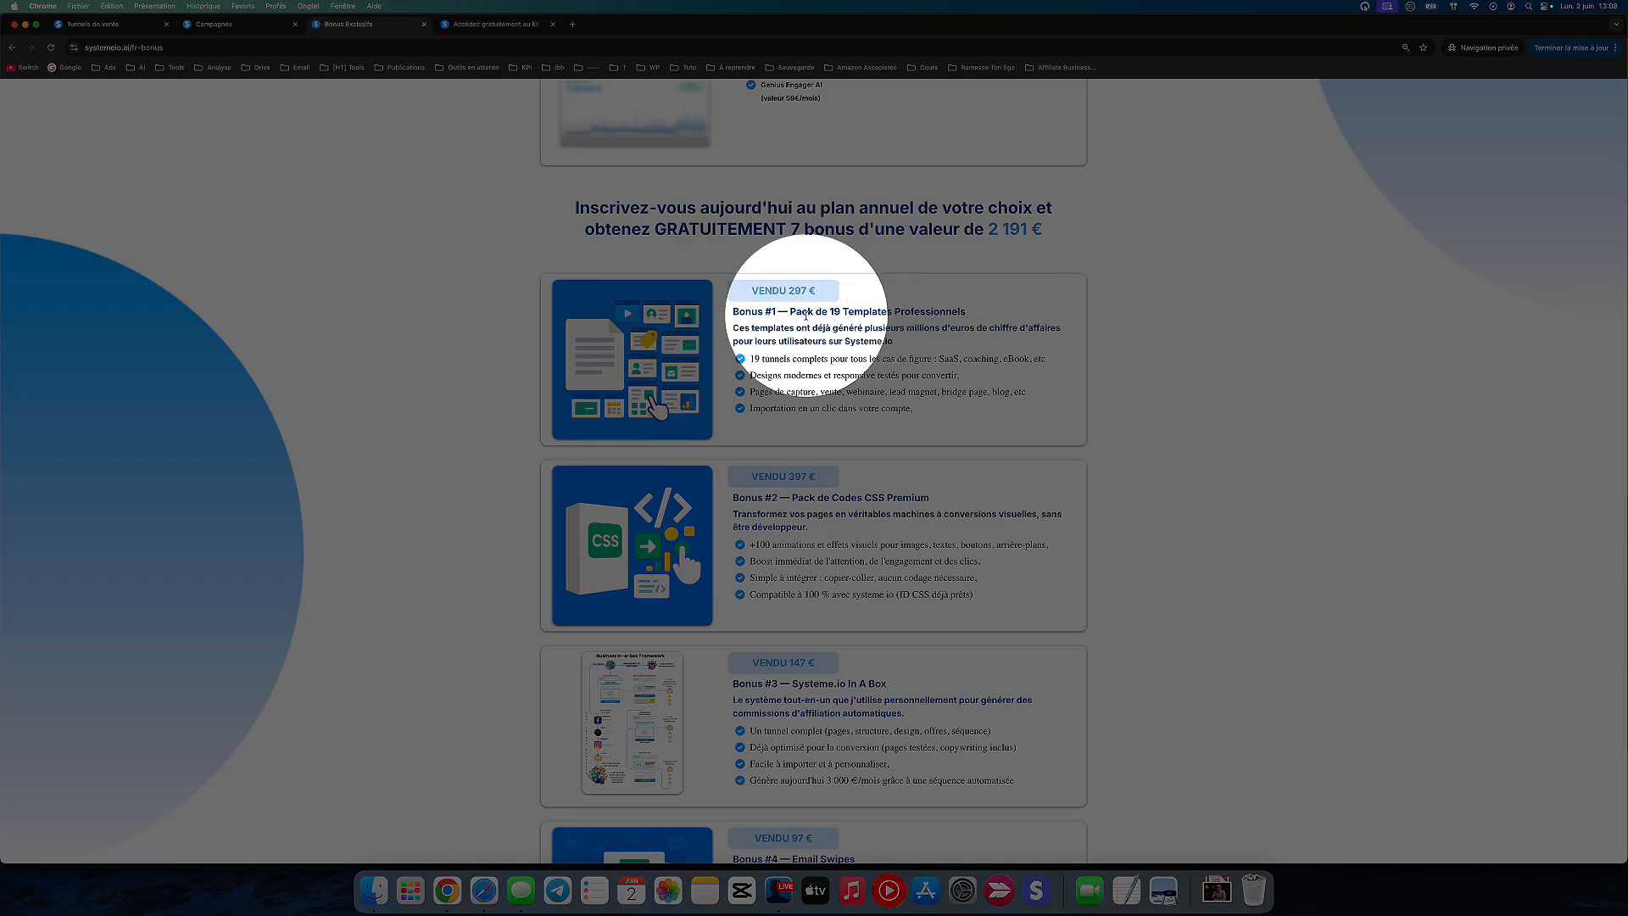
{"action": "key", "text": "F1"}
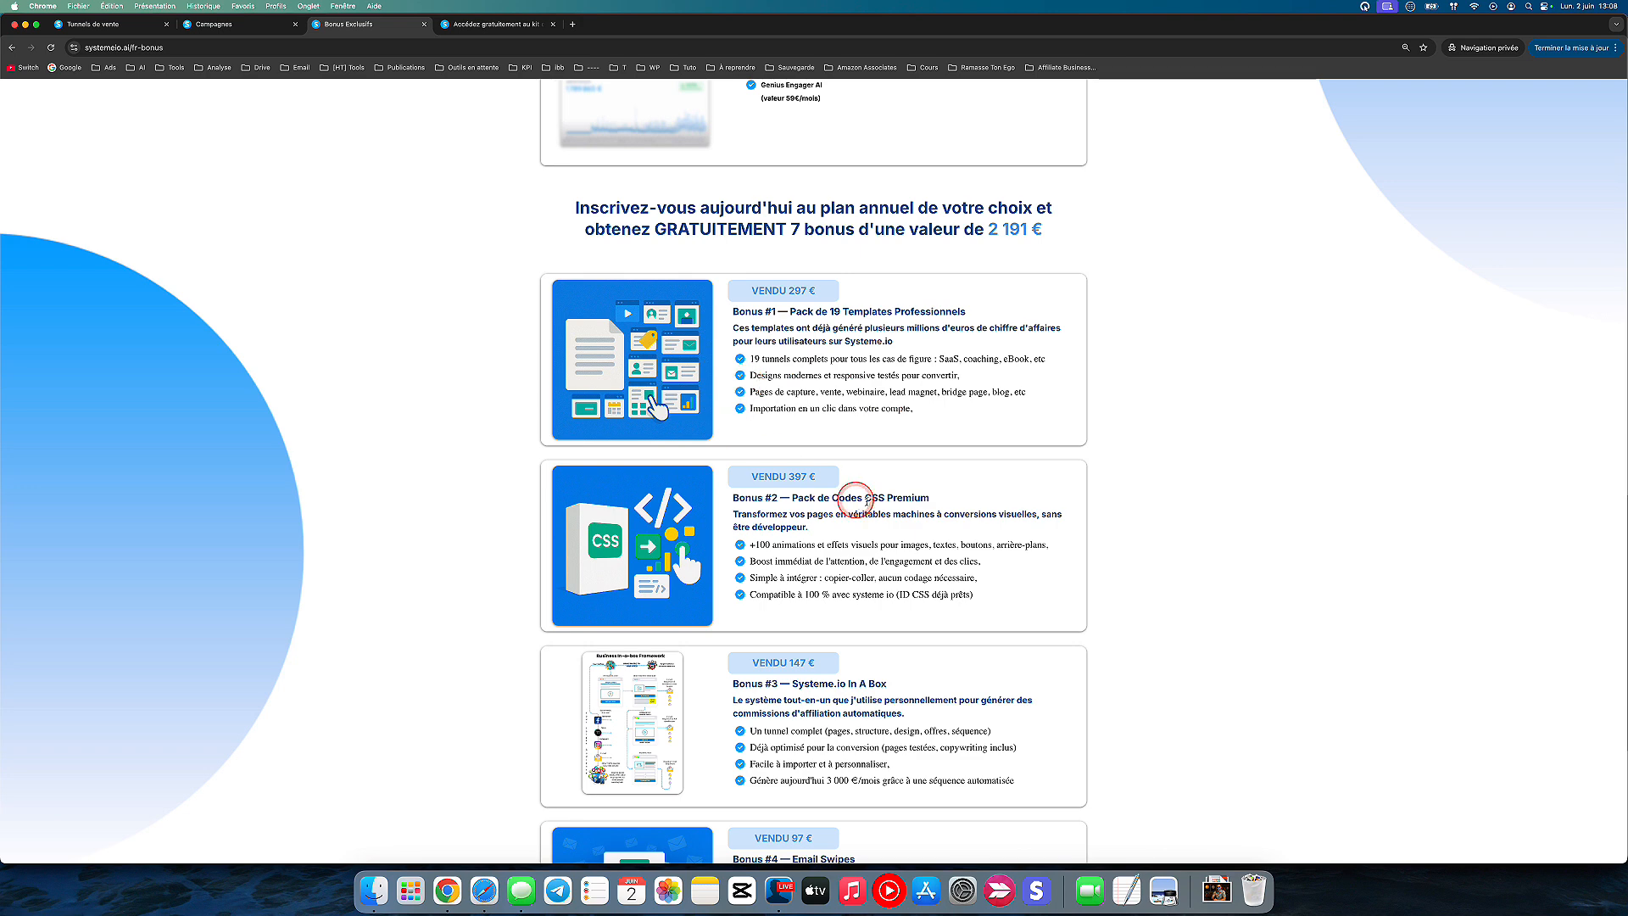
Step: Examine Bonus #2, the premium CSS codes pack, and look back at the main offer in the page's header
{"action": "scroll", "coordinate": [886, 585], "scroll_direction": "down", "scroll_amount": 1}
{"action": "scroll", "coordinate": [885, 591], "scroll_direction": "down", "scroll_amount": 2}
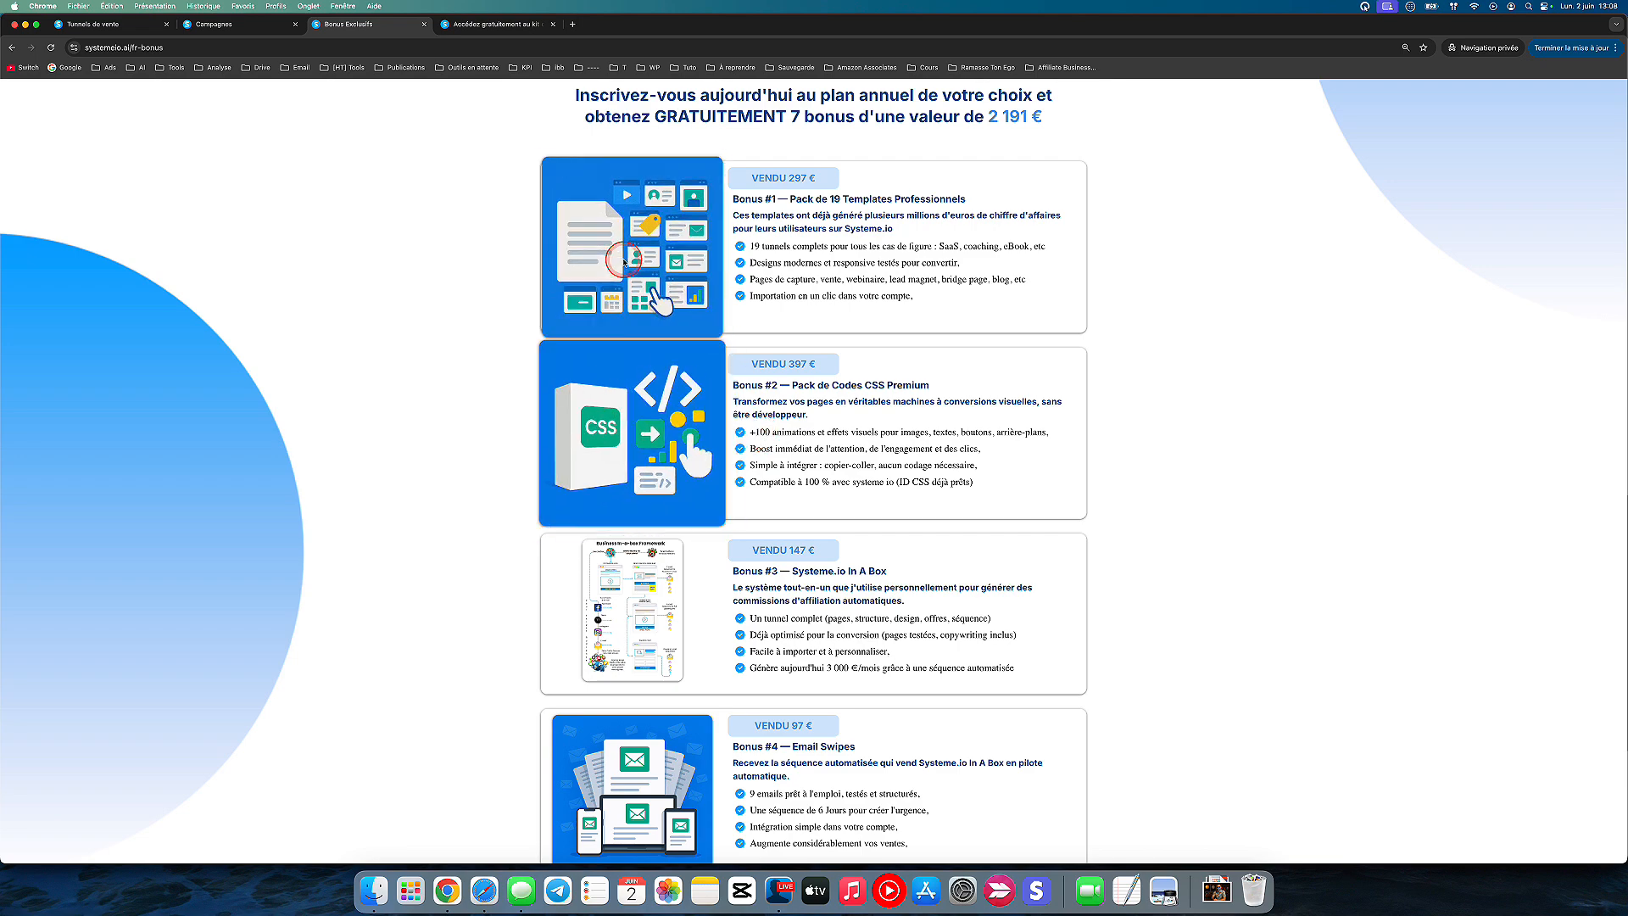
{"action": "scroll", "coordinate": [658, 313], "scroll_direction": "up", "scroll_amount": 5}
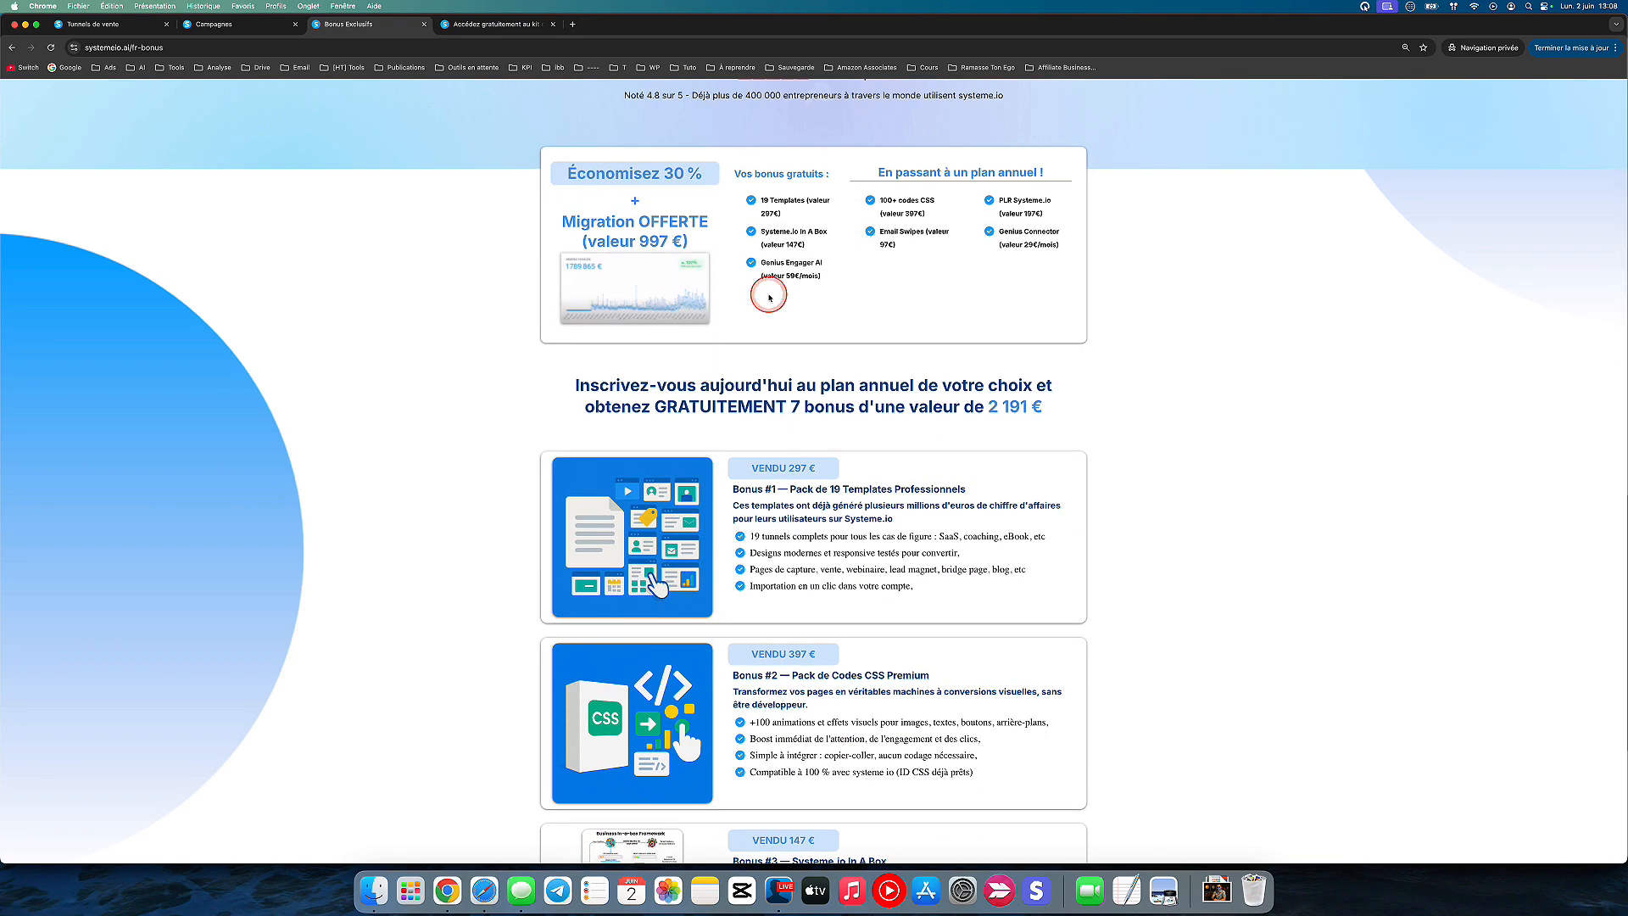
{"action": "scroll", "coordinate": [721, 292], "scroll_direction": "up", "scroll_amount": 4}
{"action": "scroll", "coordinate": [769, 296], "scroll_direction": "up", "scroll_amount": 1}
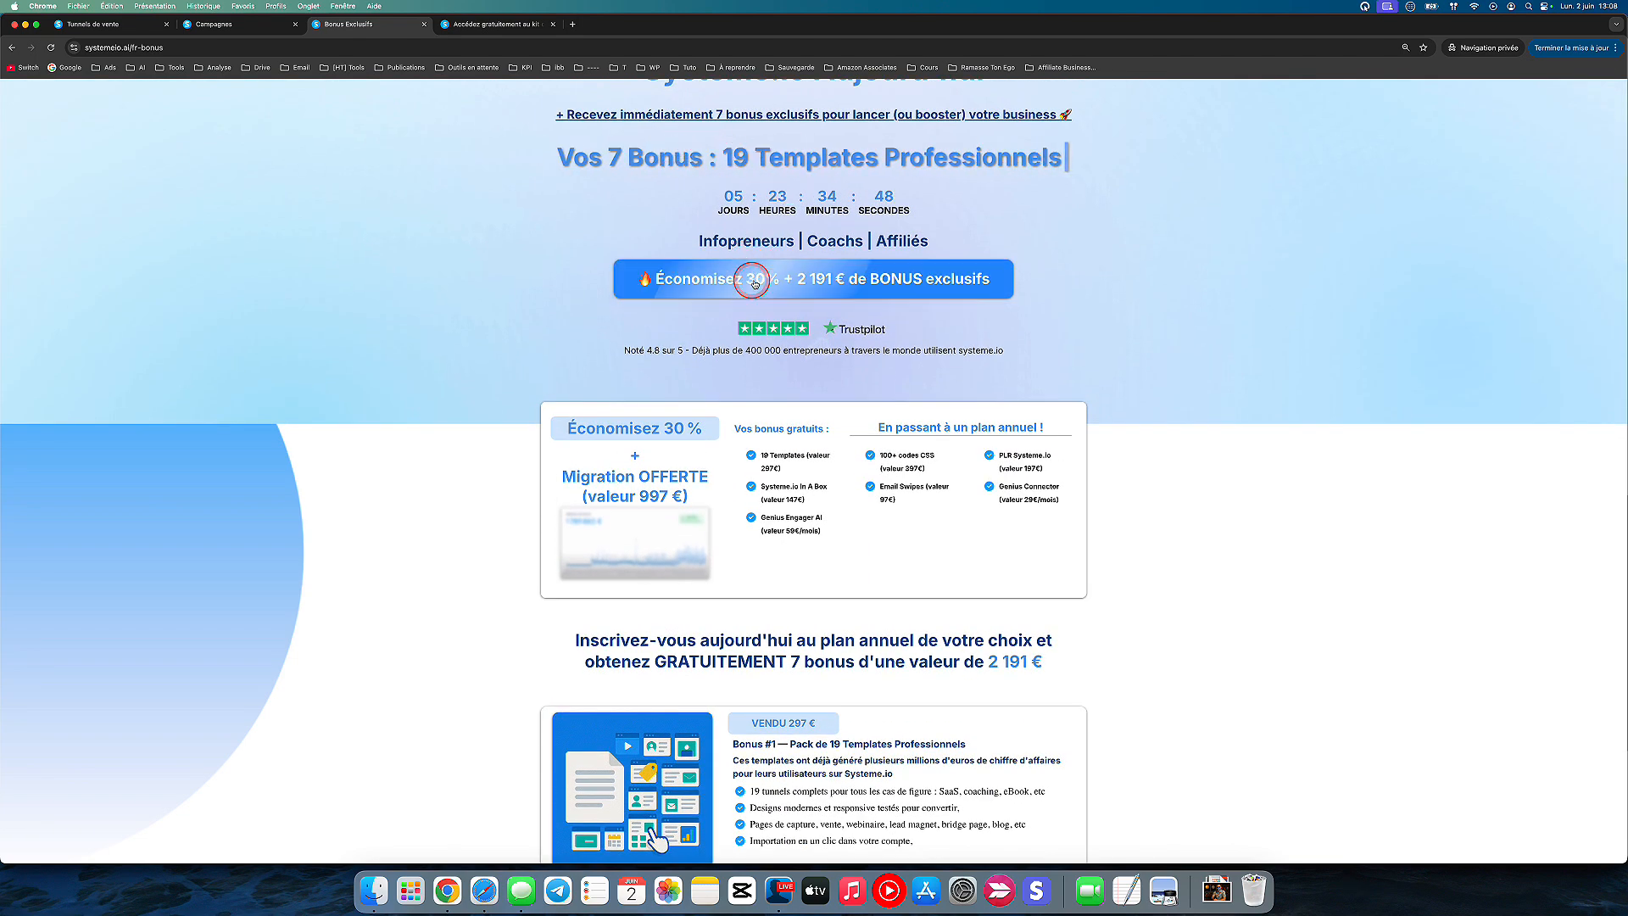
Step: Examine the details of Bonus #3, Systeme.io In A Box, and Bonus #4, Email Swipes
{"action": "scroll", "coordinate": [816, 336], "scroll_direction": "down", "scroll_amount": 8}
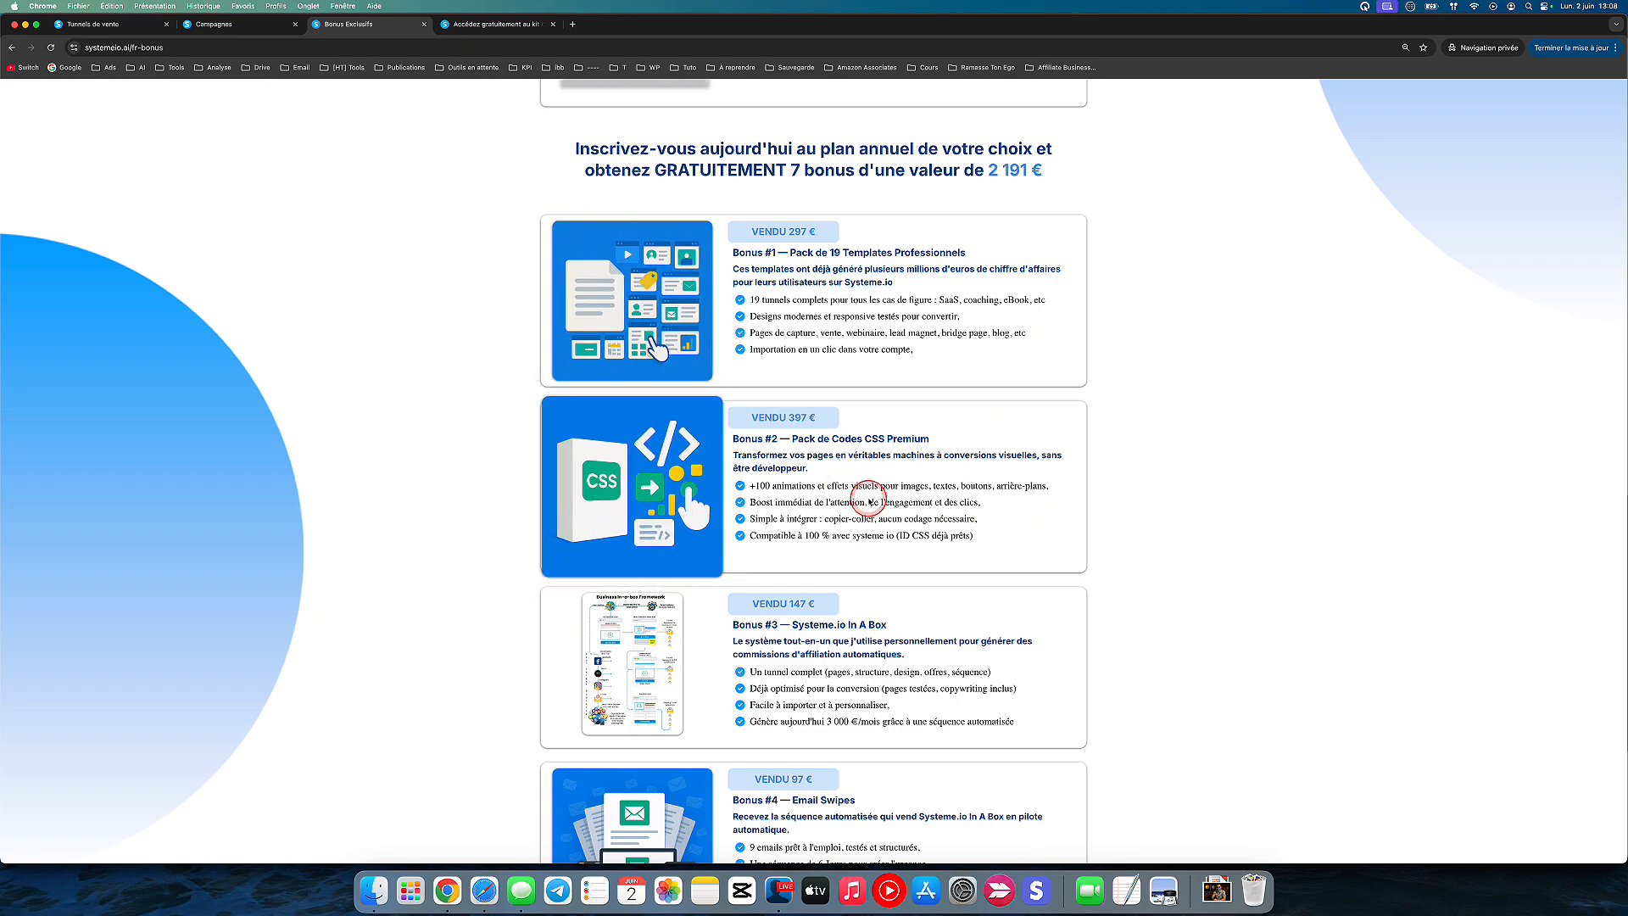
{"action": "scroll", "coordinate": [870, 501], "scroll_direction": "down", "scroll_amount": 4}
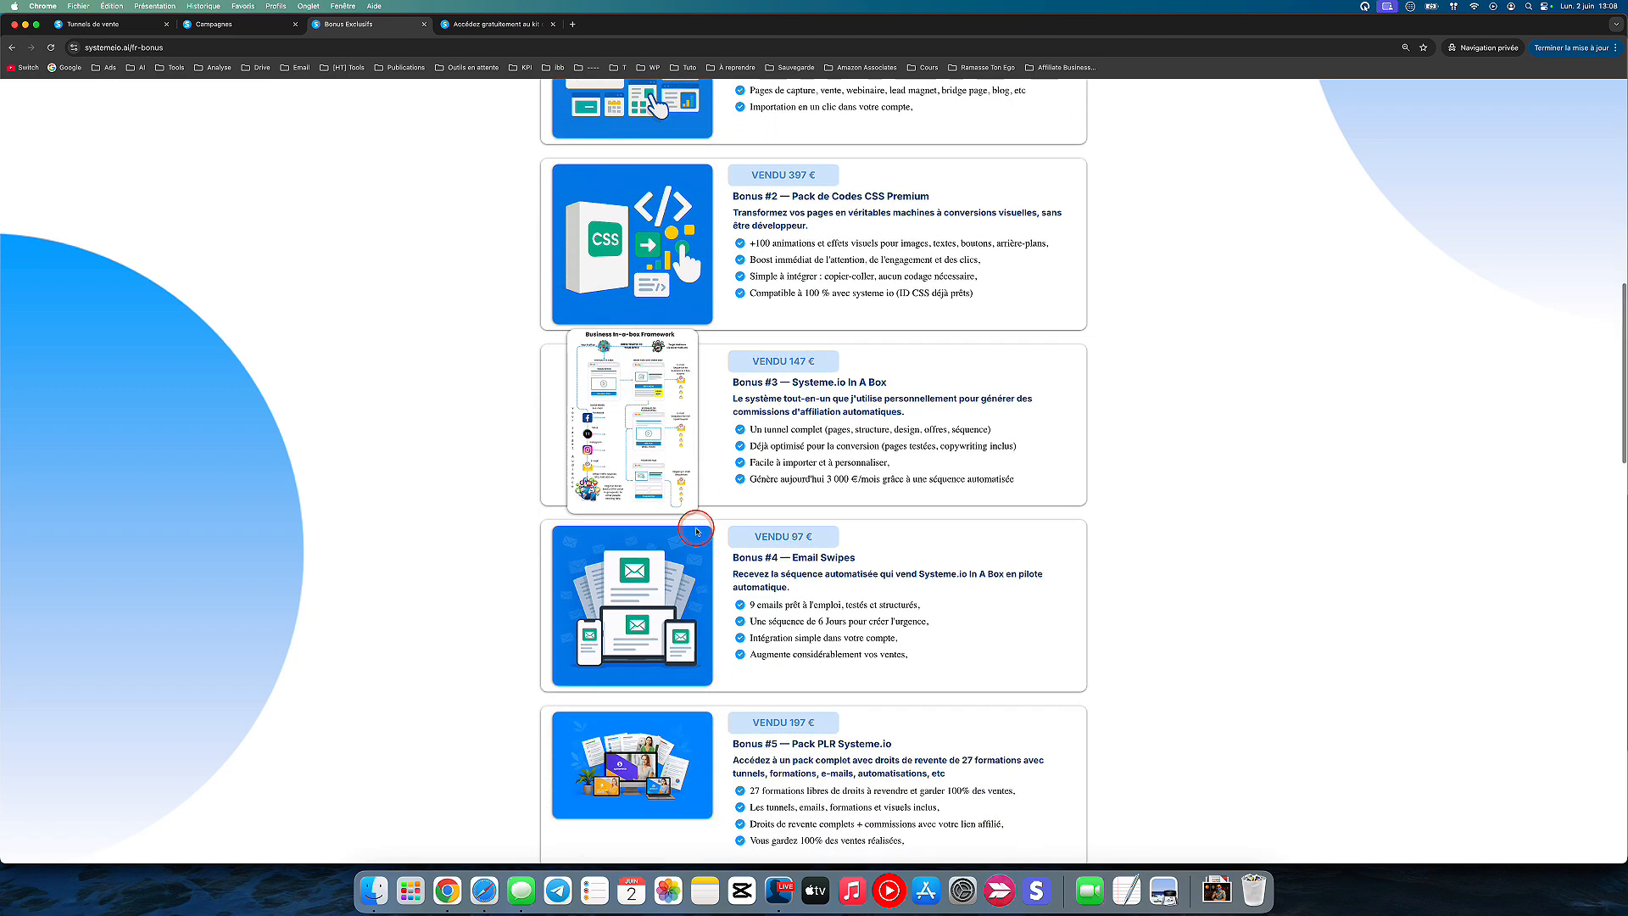
{"action": "scroll", "coordinate": [697, 532], "scroll_direction": "down", "scroll_amount": 1}
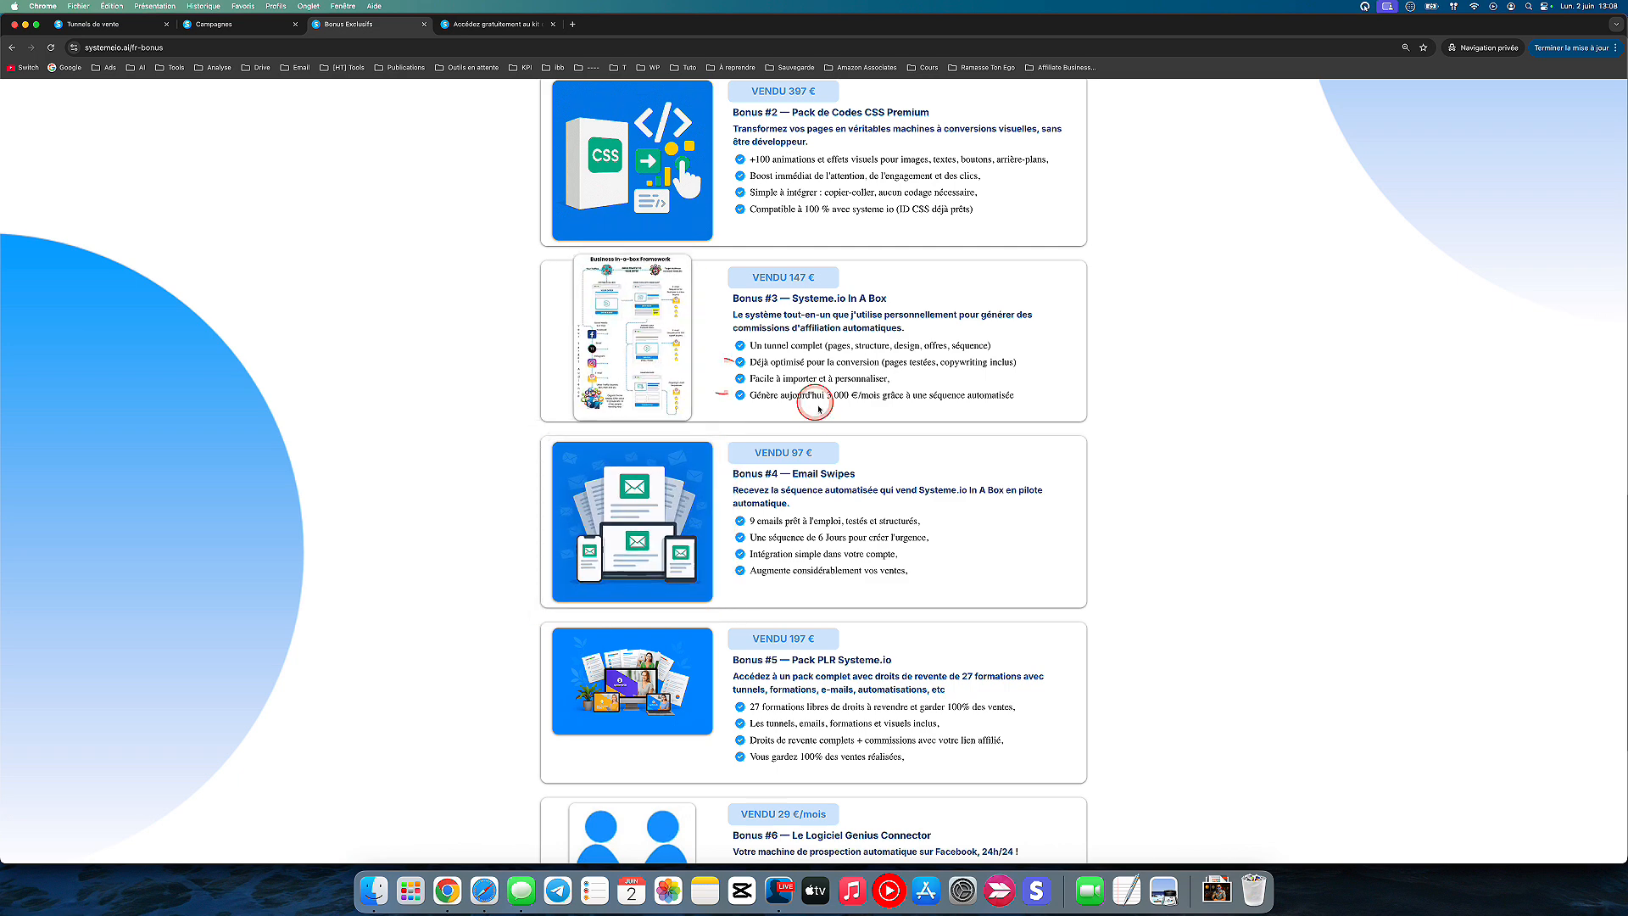
{"action": "scroll", "coordinate": [818, 411], "scroll_direction": "down", "scroll_amount": 1}
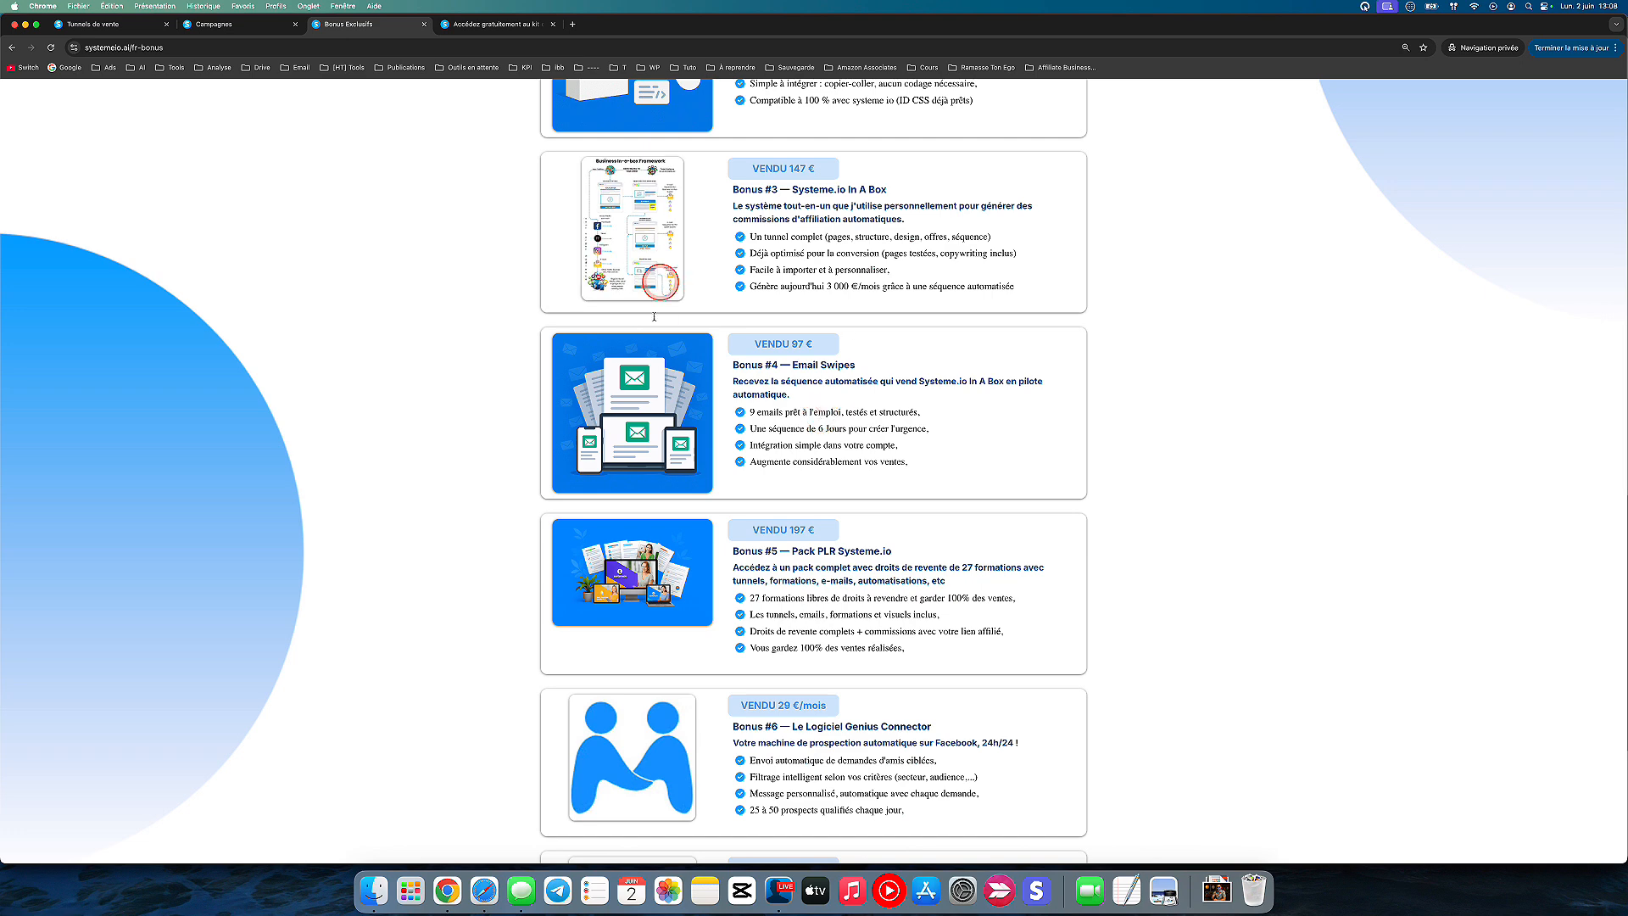
{"action": "scroll", "coordinate": [653, 415], "scroll_direction": "down", "scroll_amount": 1}
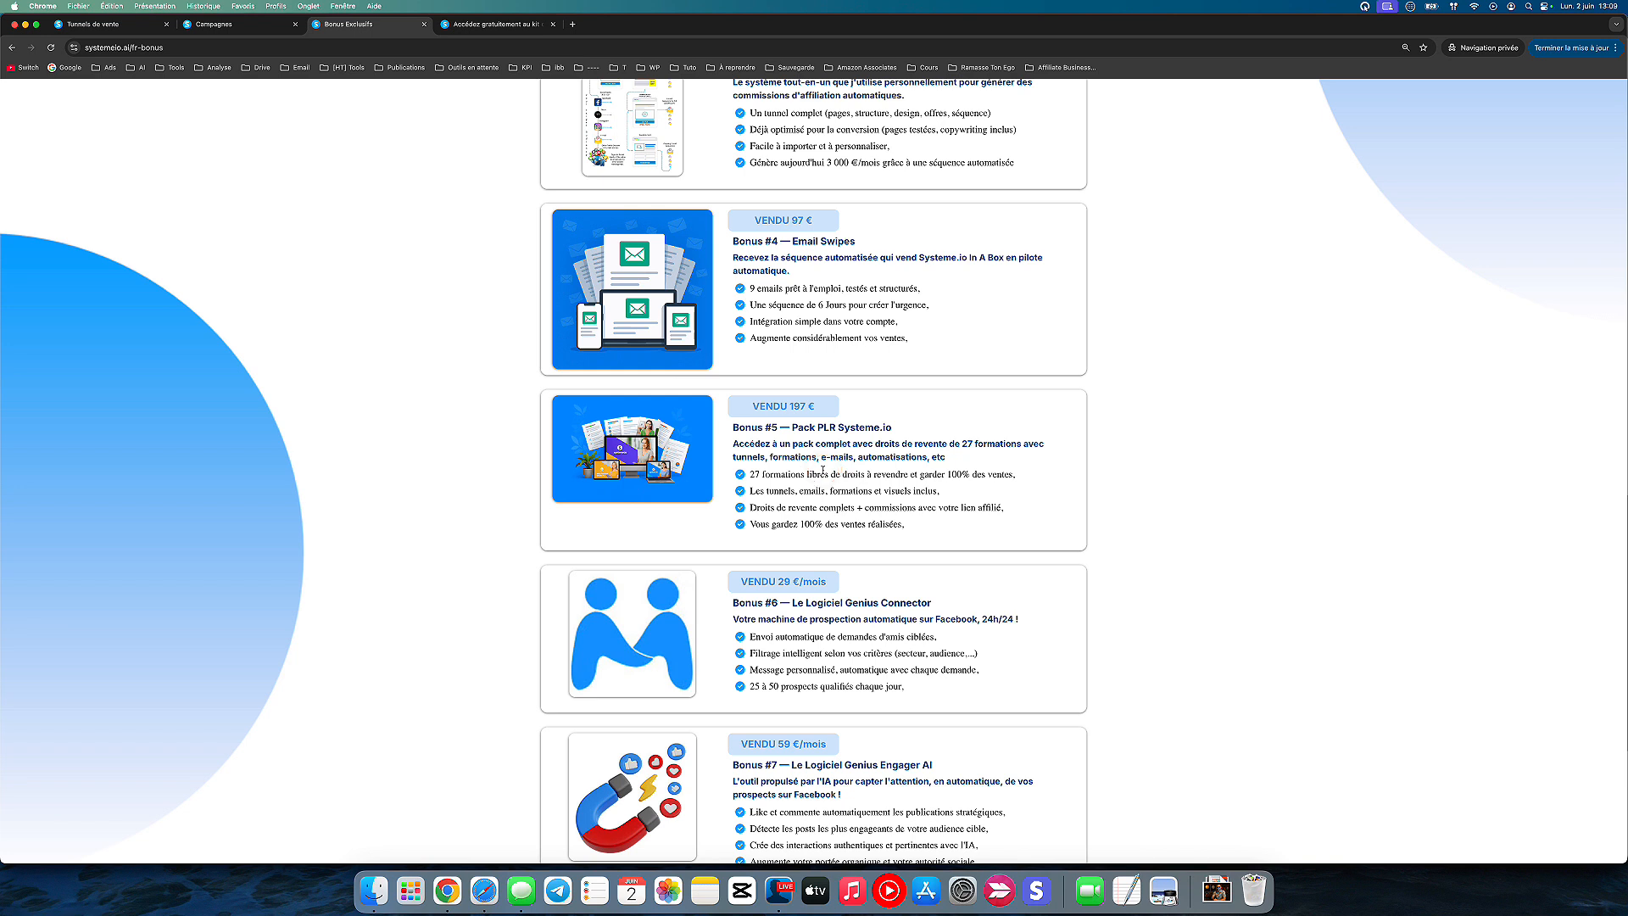
Step: Examine the contents and resale rights of Bonus #5, the Pack PLR Systeme.io
{"action": "key", "text": "F1"}
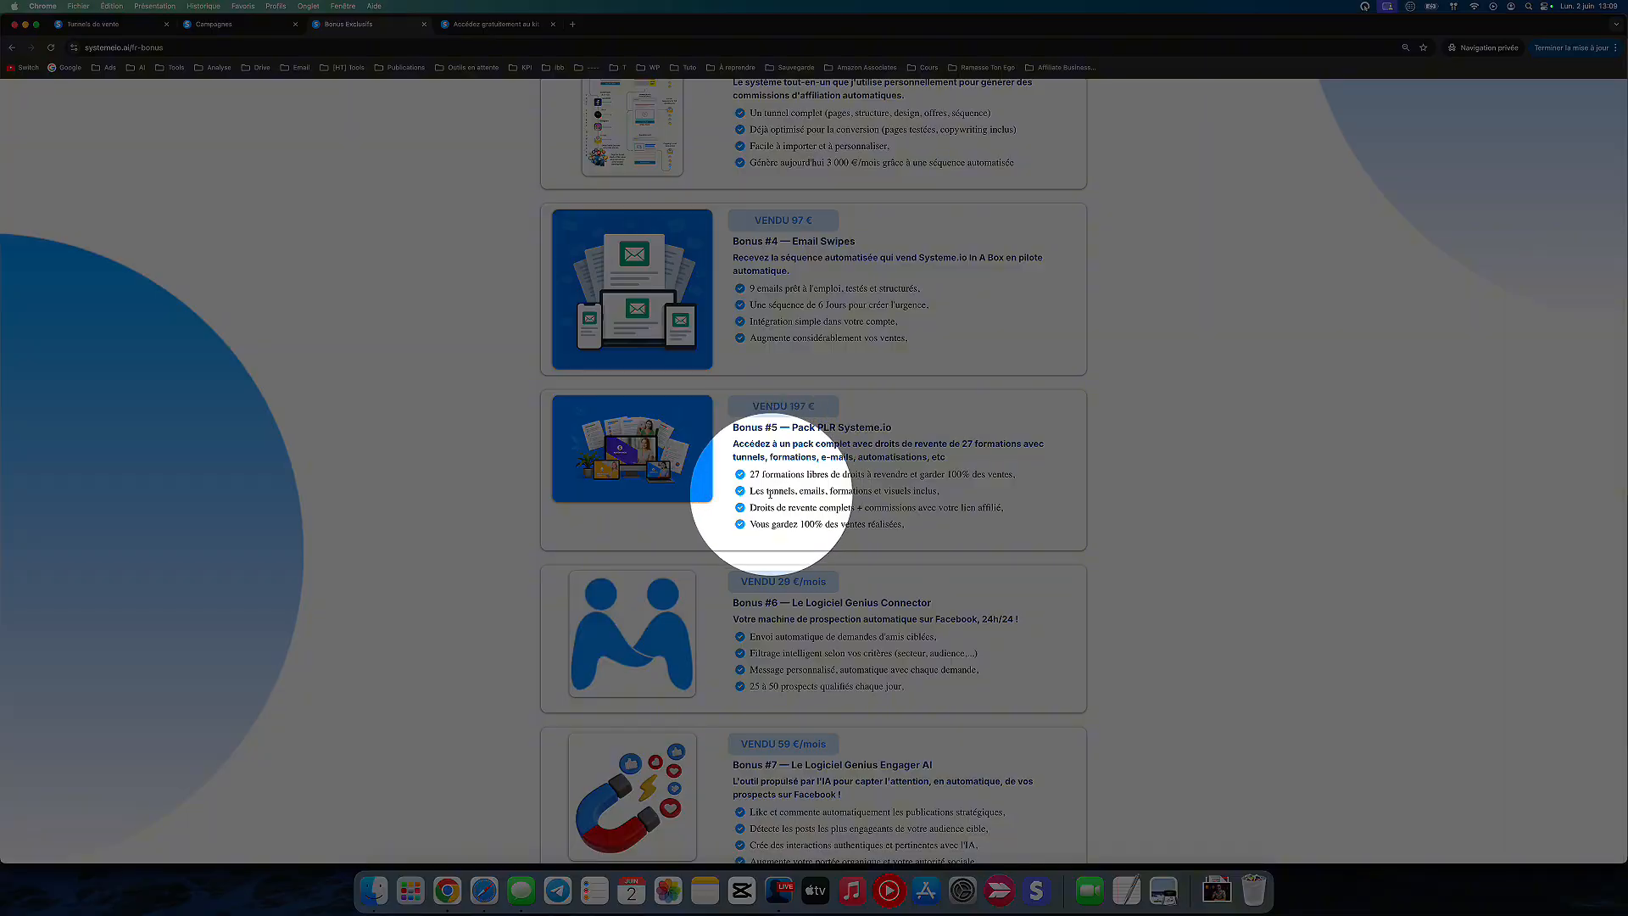
{"action": "left_click", "coordinate": [810, 492]}
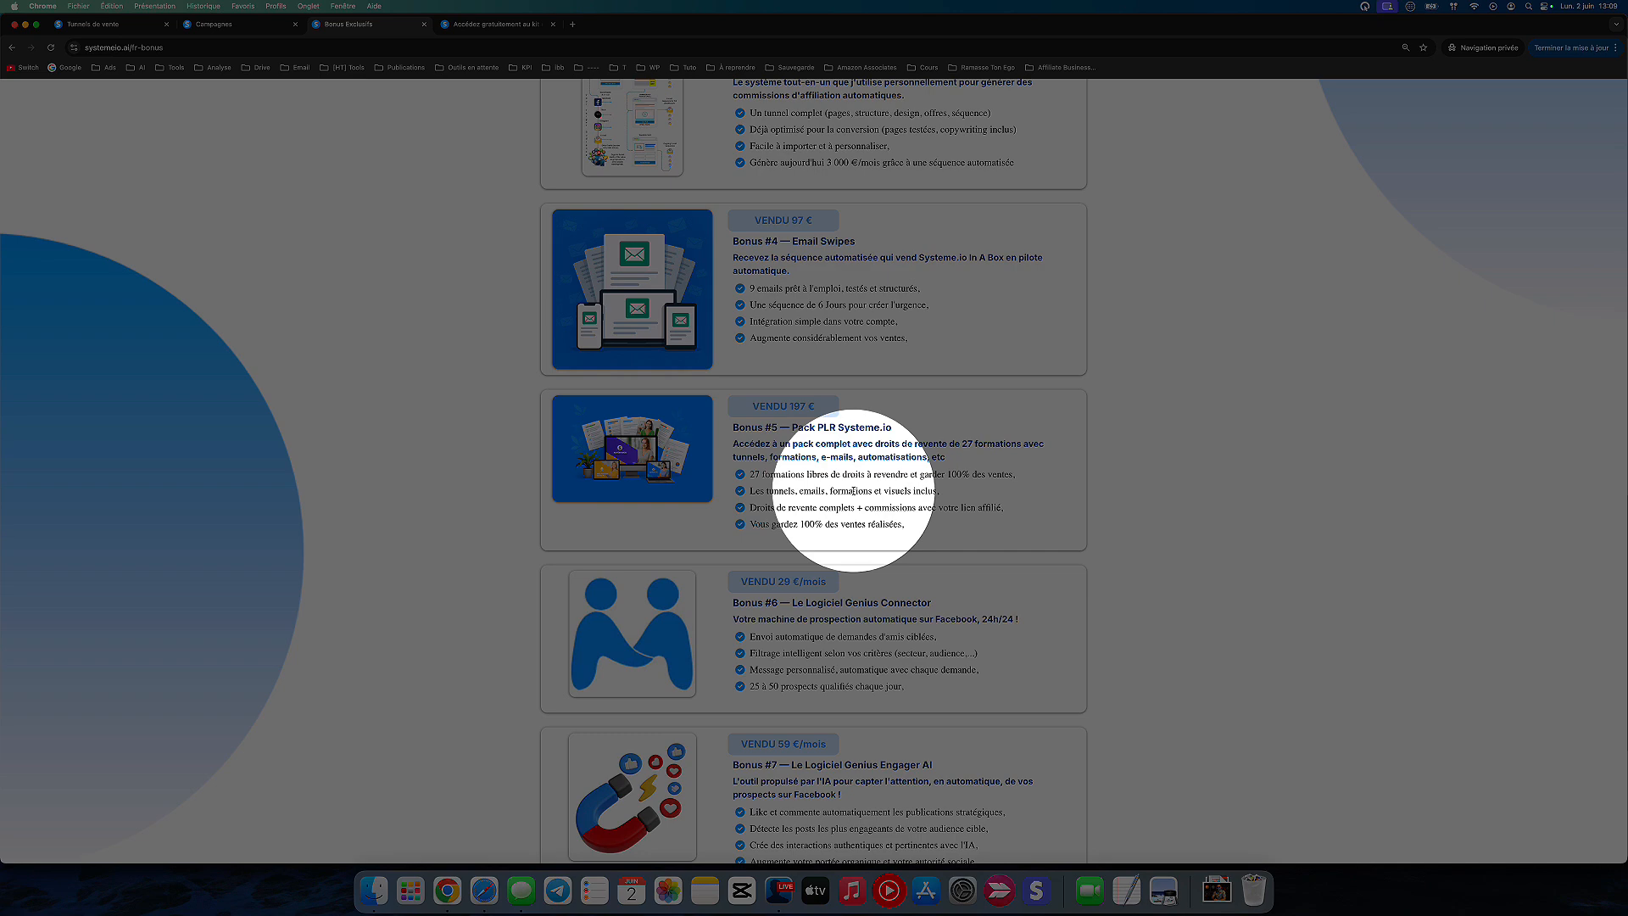
{"action": "key", "text": "F1"}
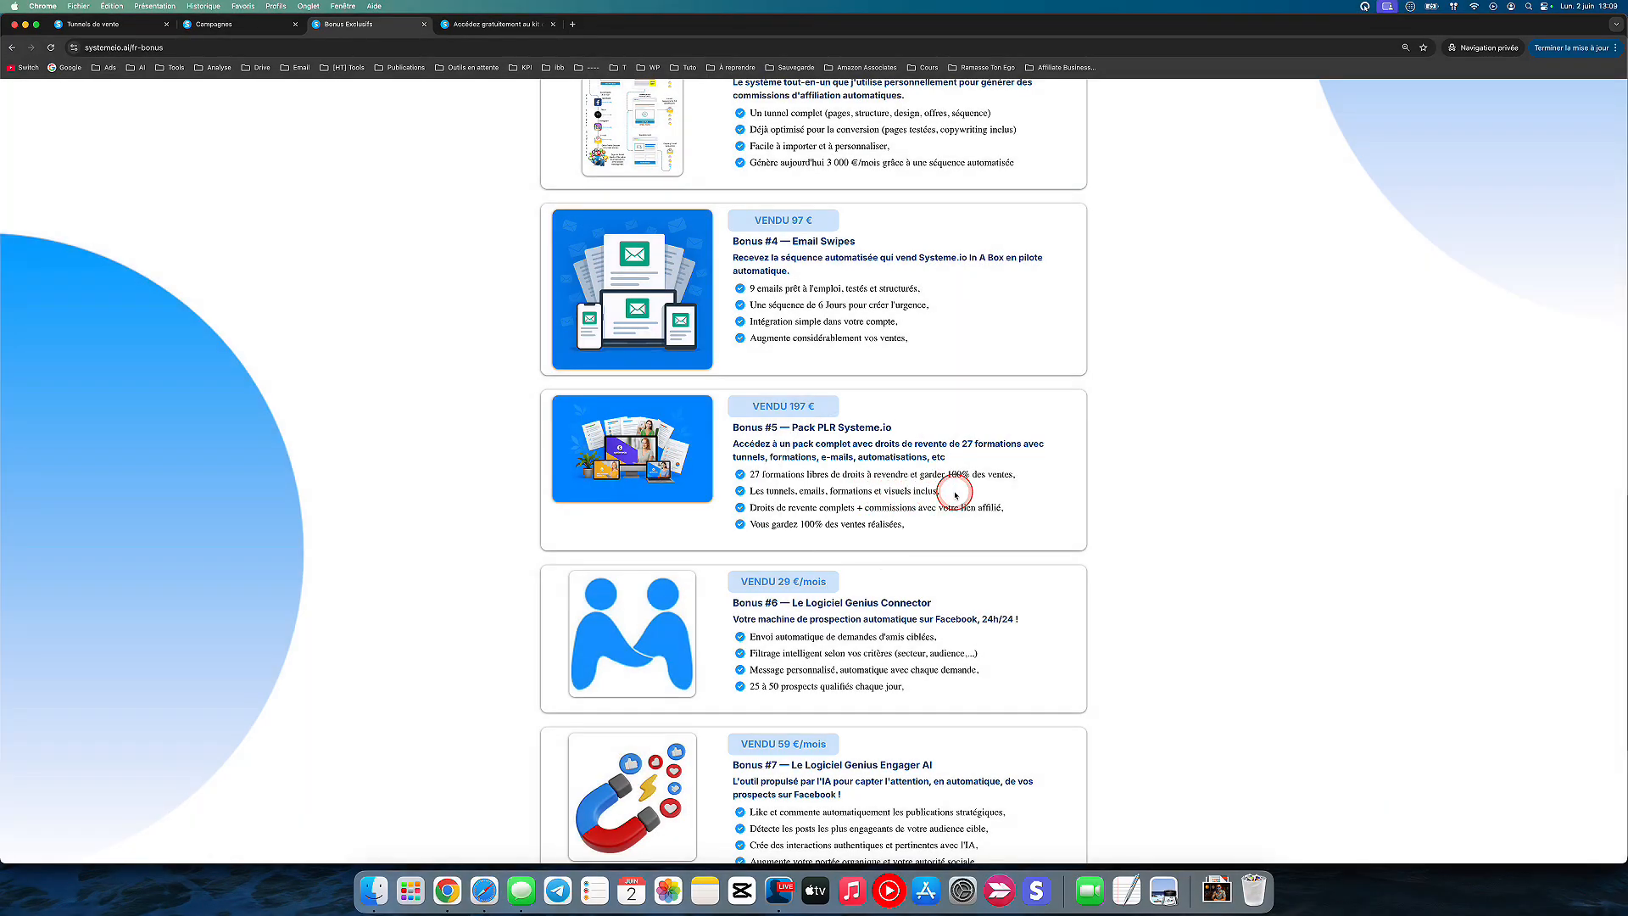
{"action": "key", "text": "F1"}
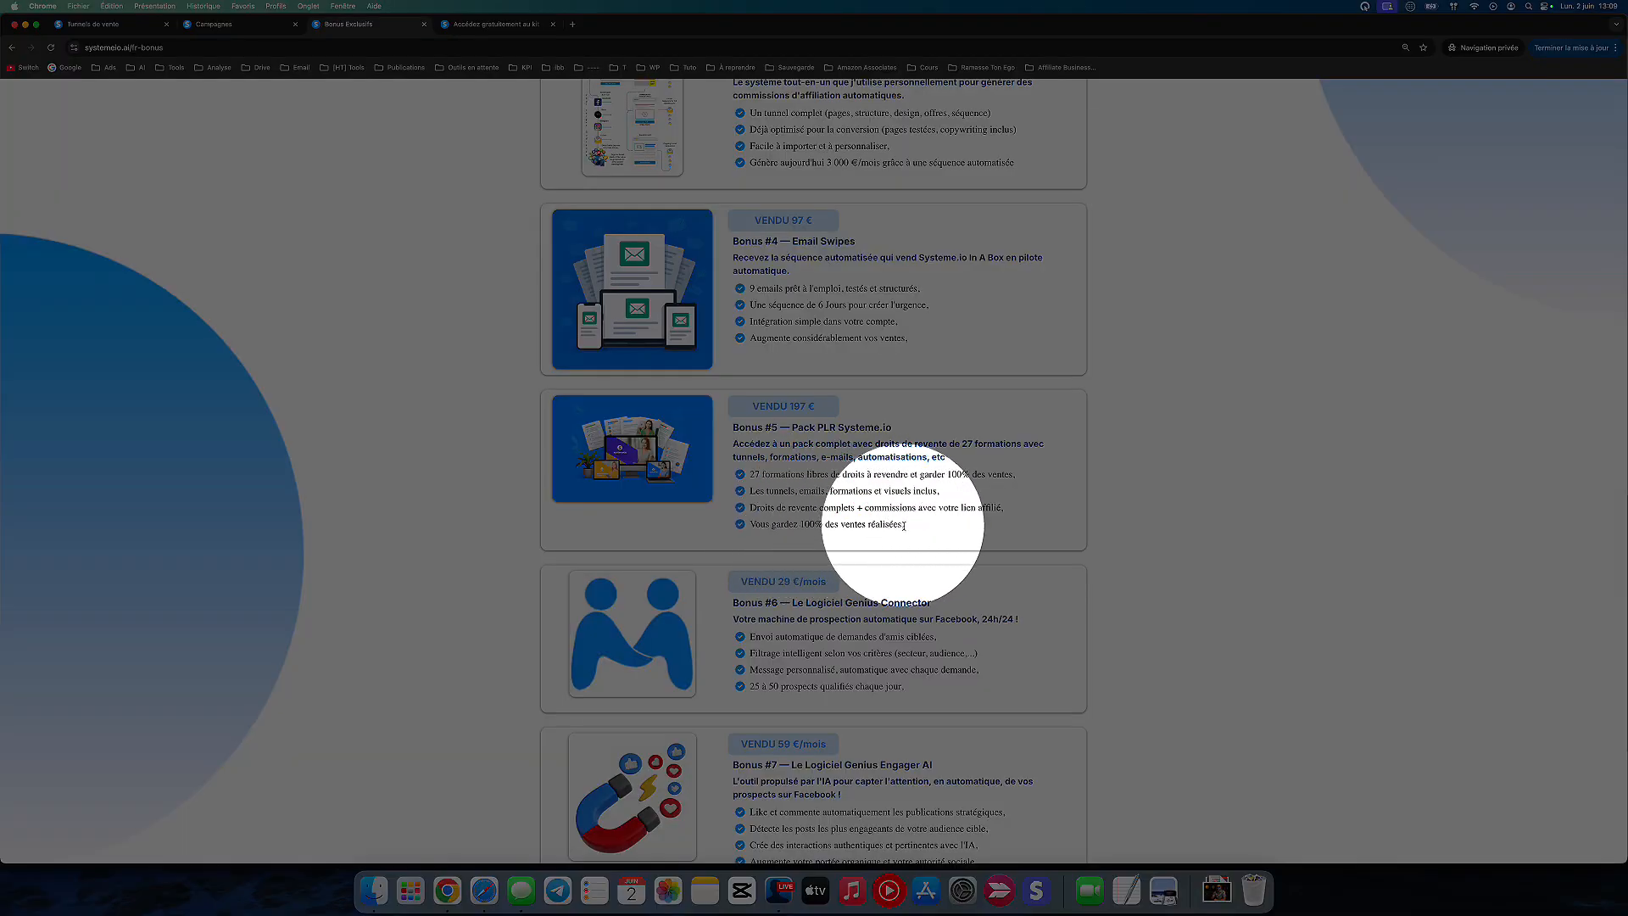
{"action": "key", "text": "F1"}
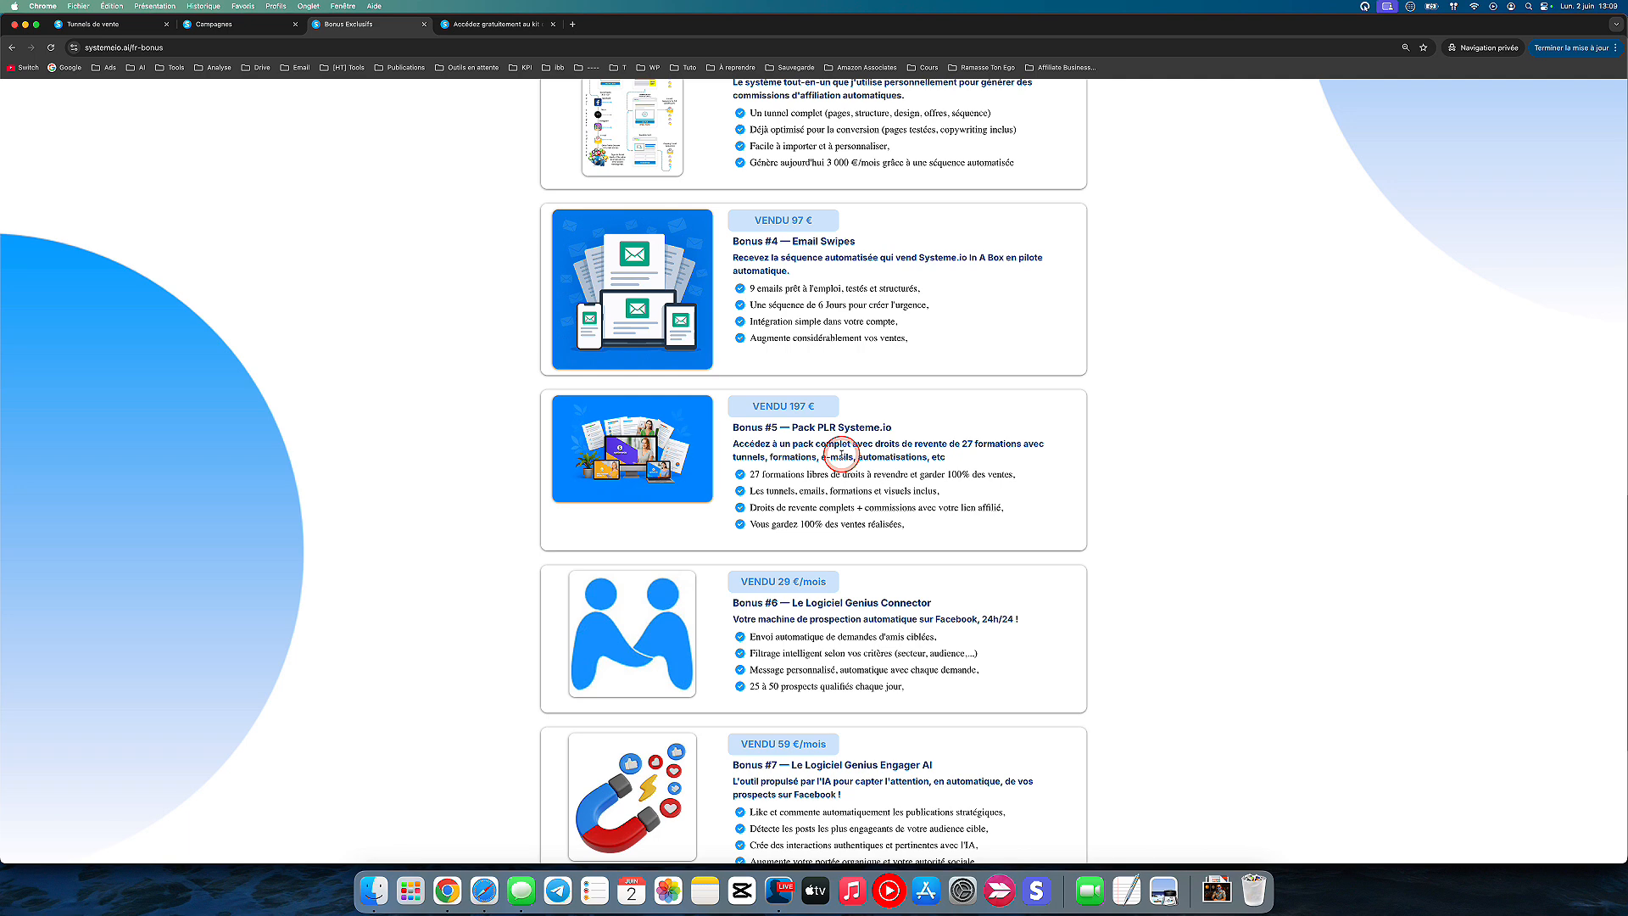
Step: Examine the features of Bonus #6, the Genius Connector prospecting software
{"action": "scroll", "coordinate": [842, 452], "scroll_direction": "down", "scroll_amount": 4}
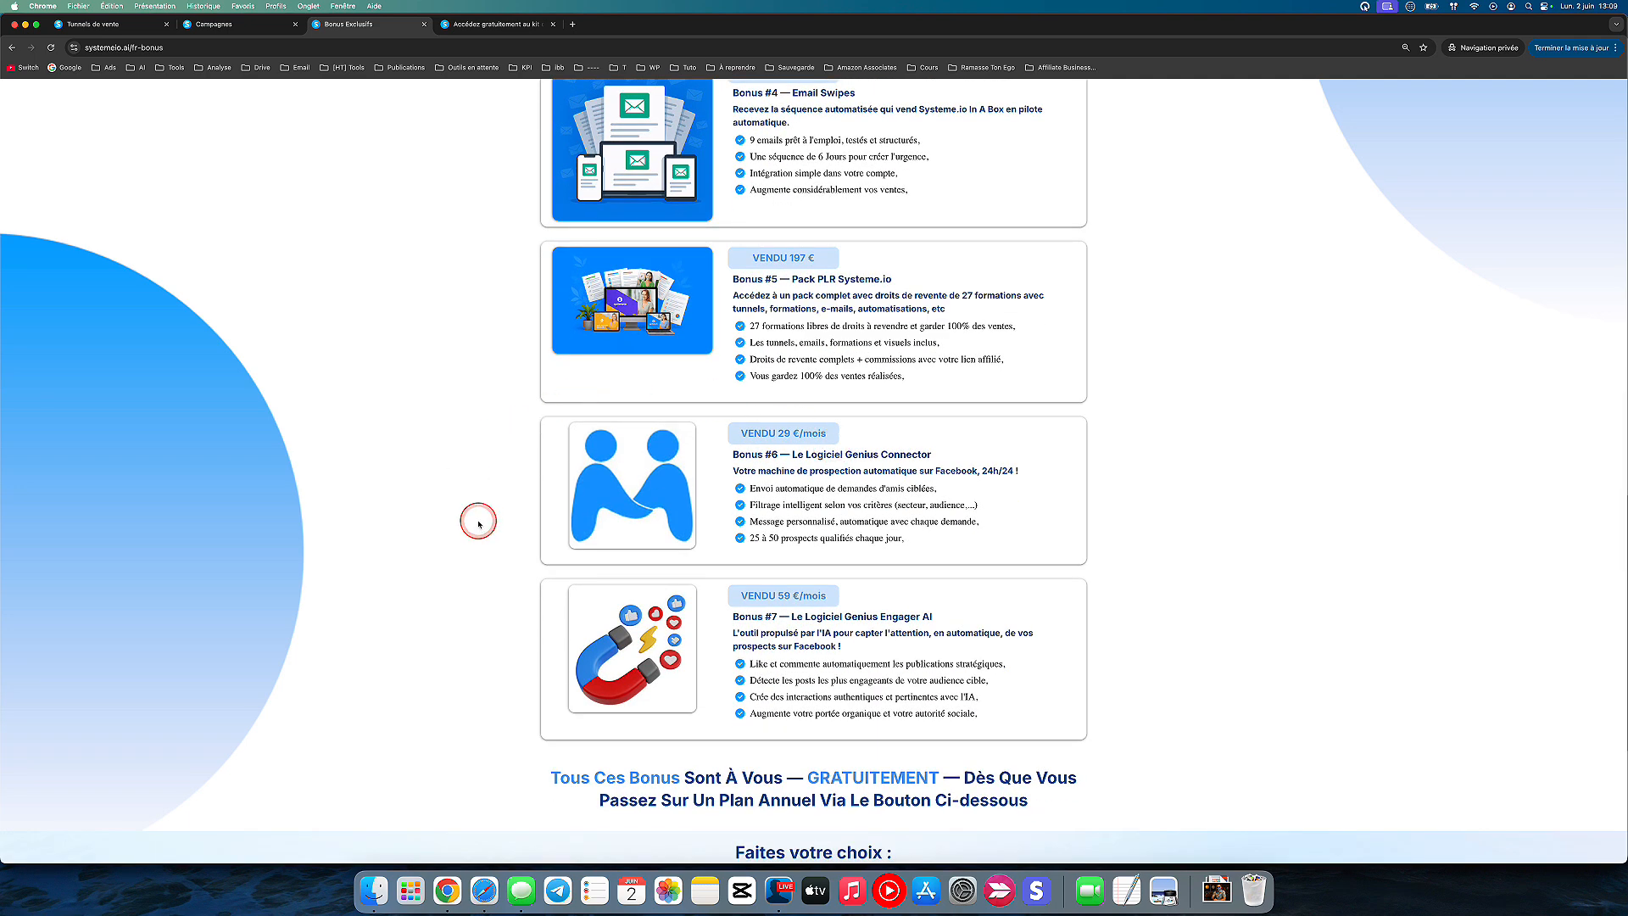
{"action": "key", "text": "ctrl+s"}
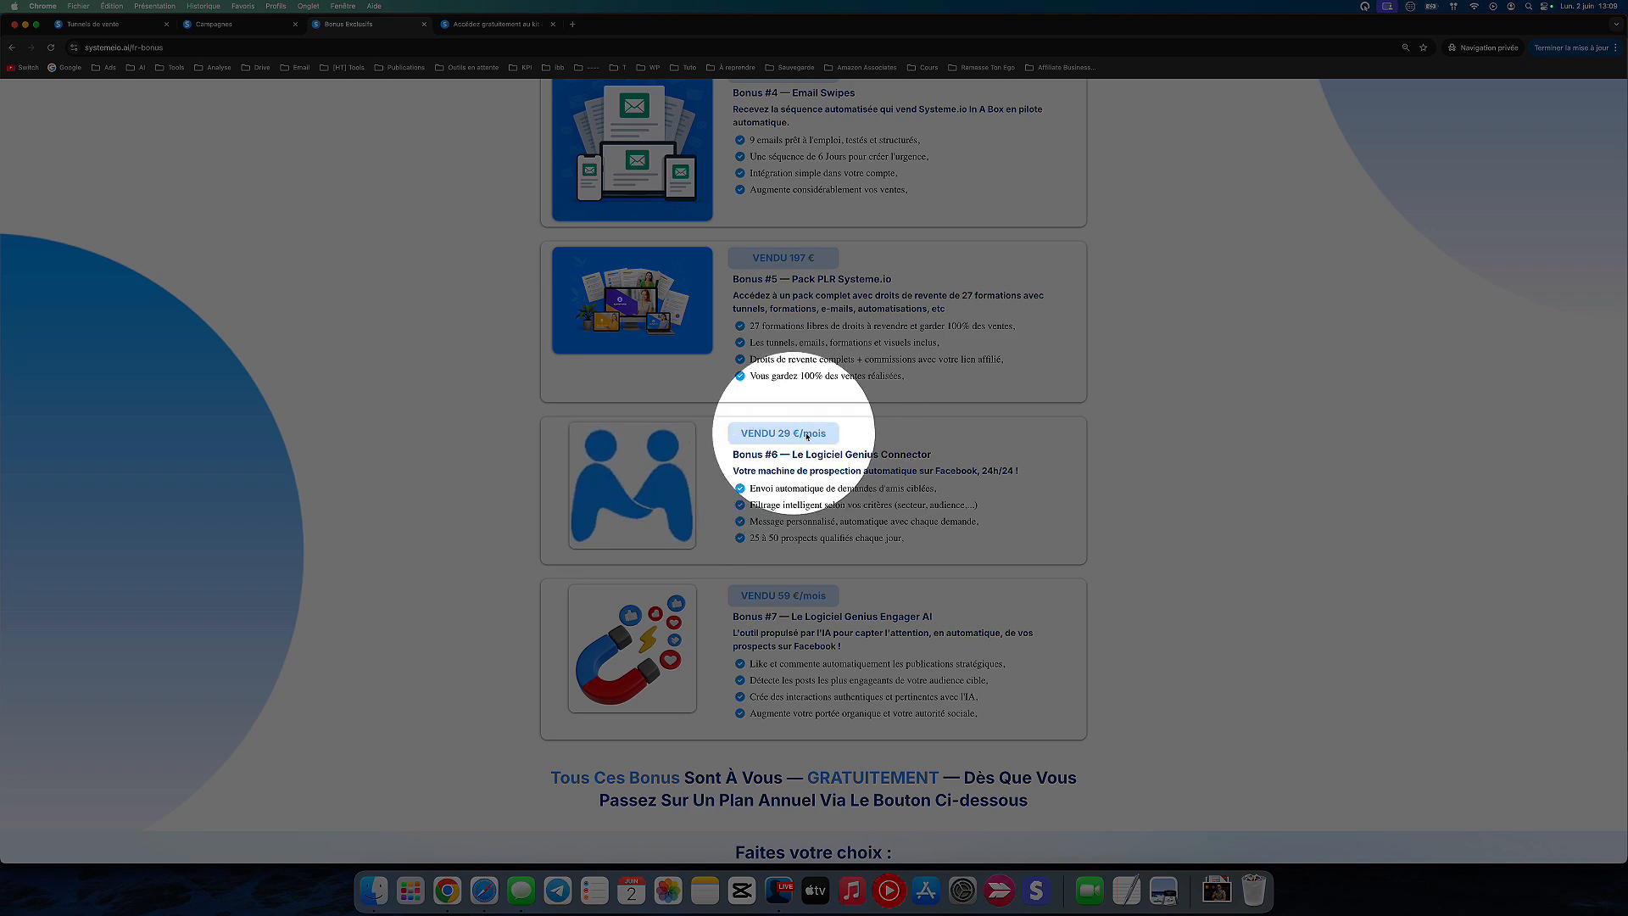
{"action": "key", "text": "ctrl+s"}
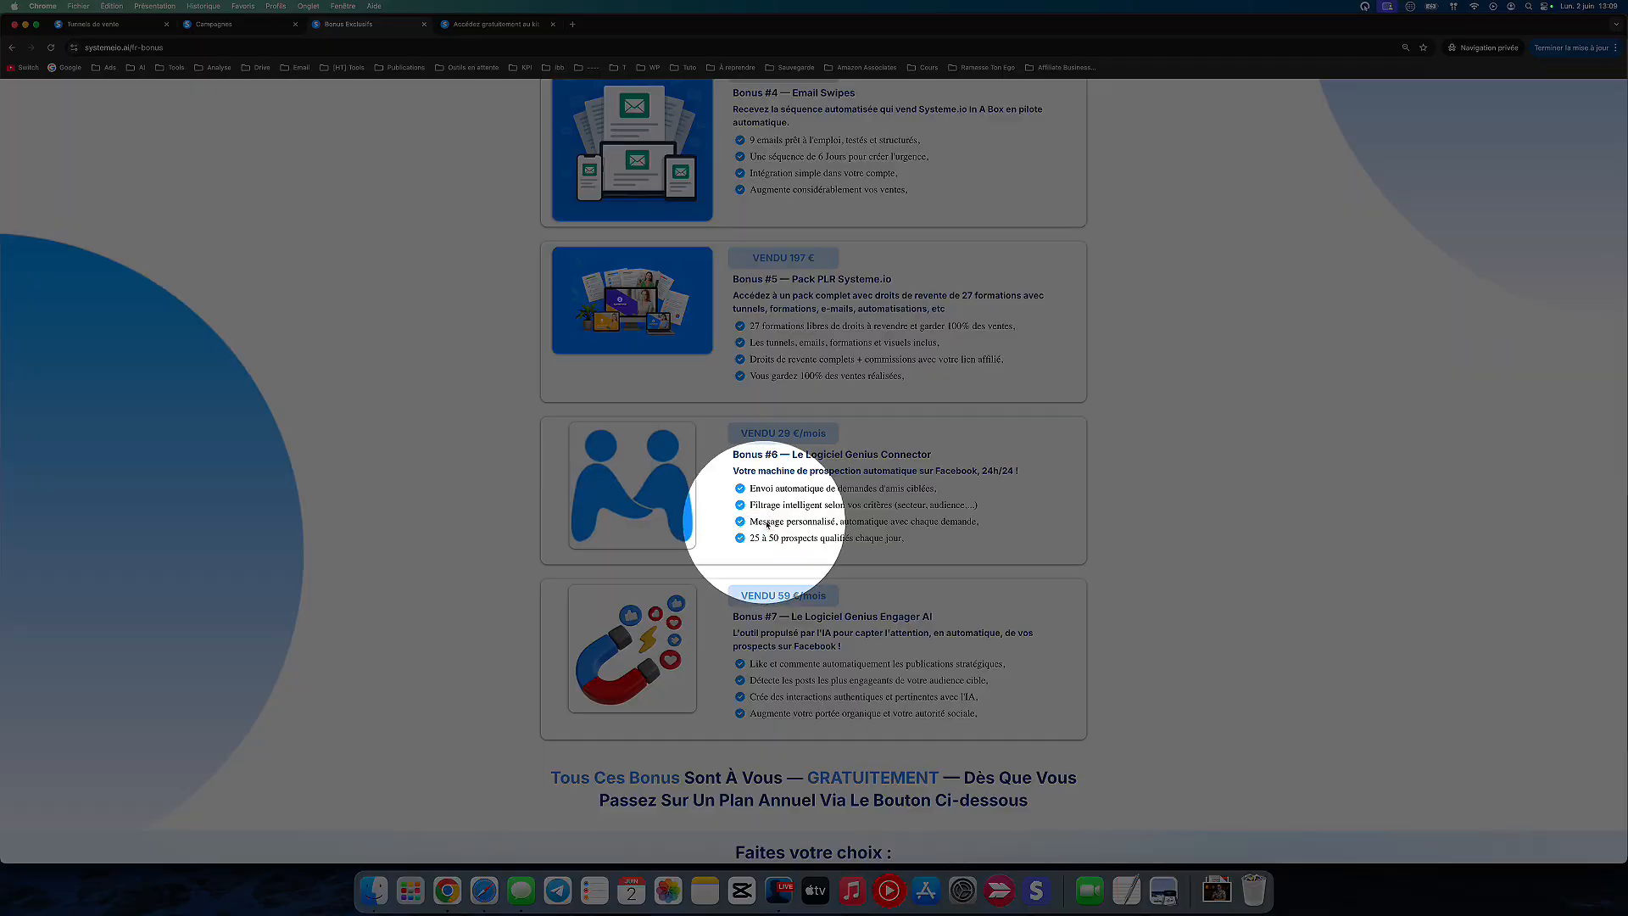
Step: Examine the features of Bonus #7, the Genius Engager AI software
{"action": "scroll", "coordinate": [938, 516], "scroll_direction": "down", "scroll_amount": 1}
{"action": "scroll", "coordinate": [938, 516], "scroll_direction": "down", "scroll_amount": 2}
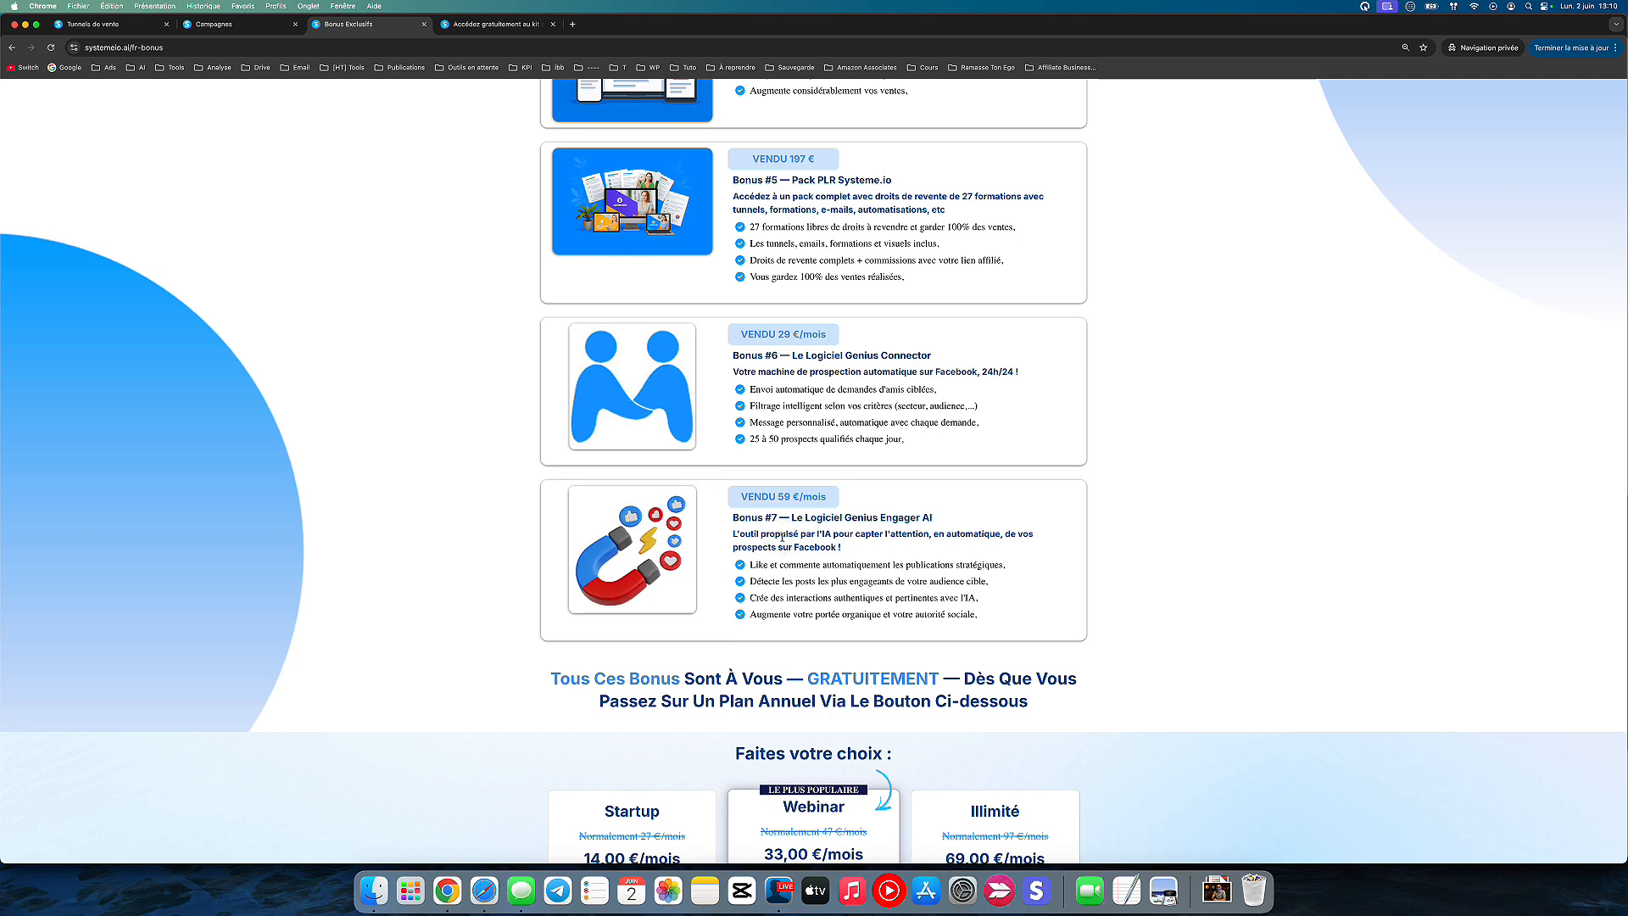
{"action": "left_click", "coordinate": [838, 585]}
Step: Look over the bonus list once more, from the templates pack down to Genius Engager AI
{"action": "scroll", "coordinate": [903, 610], "scroll_direction": "down", "scroll_amount": 5}
{"action": "scroll", "coordinate": [882, 593], "scroll_direction": "up", "scroll_amount": 15}
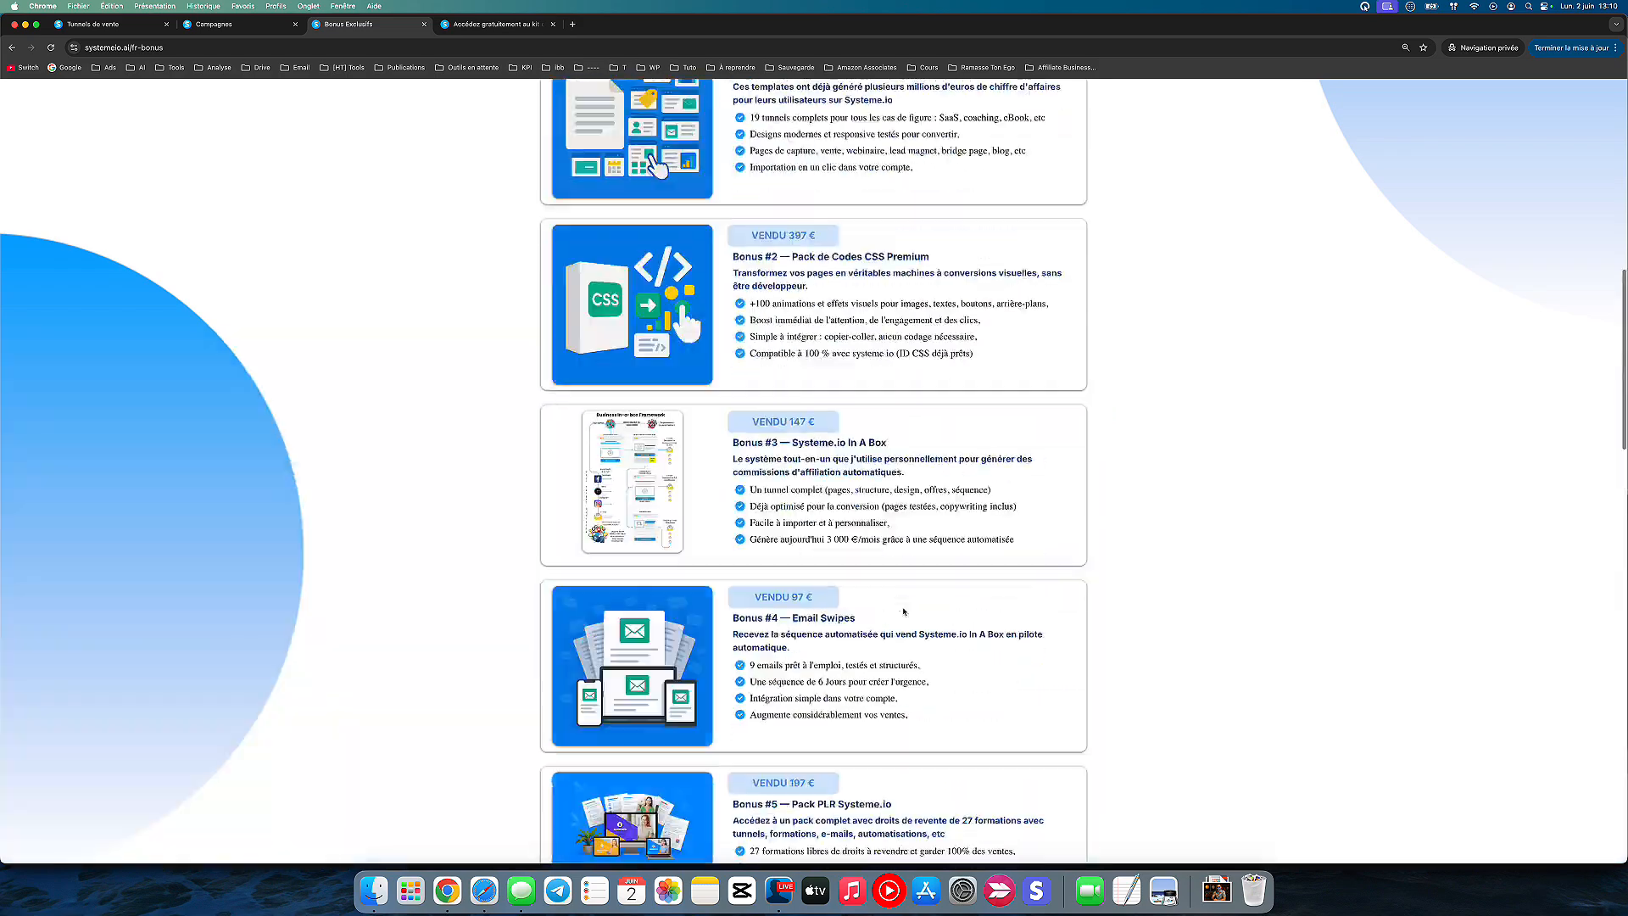
{"action": "scroll", "coordinate": [876, 582], "scroll_direction": "down", "scroll_amount": 5}
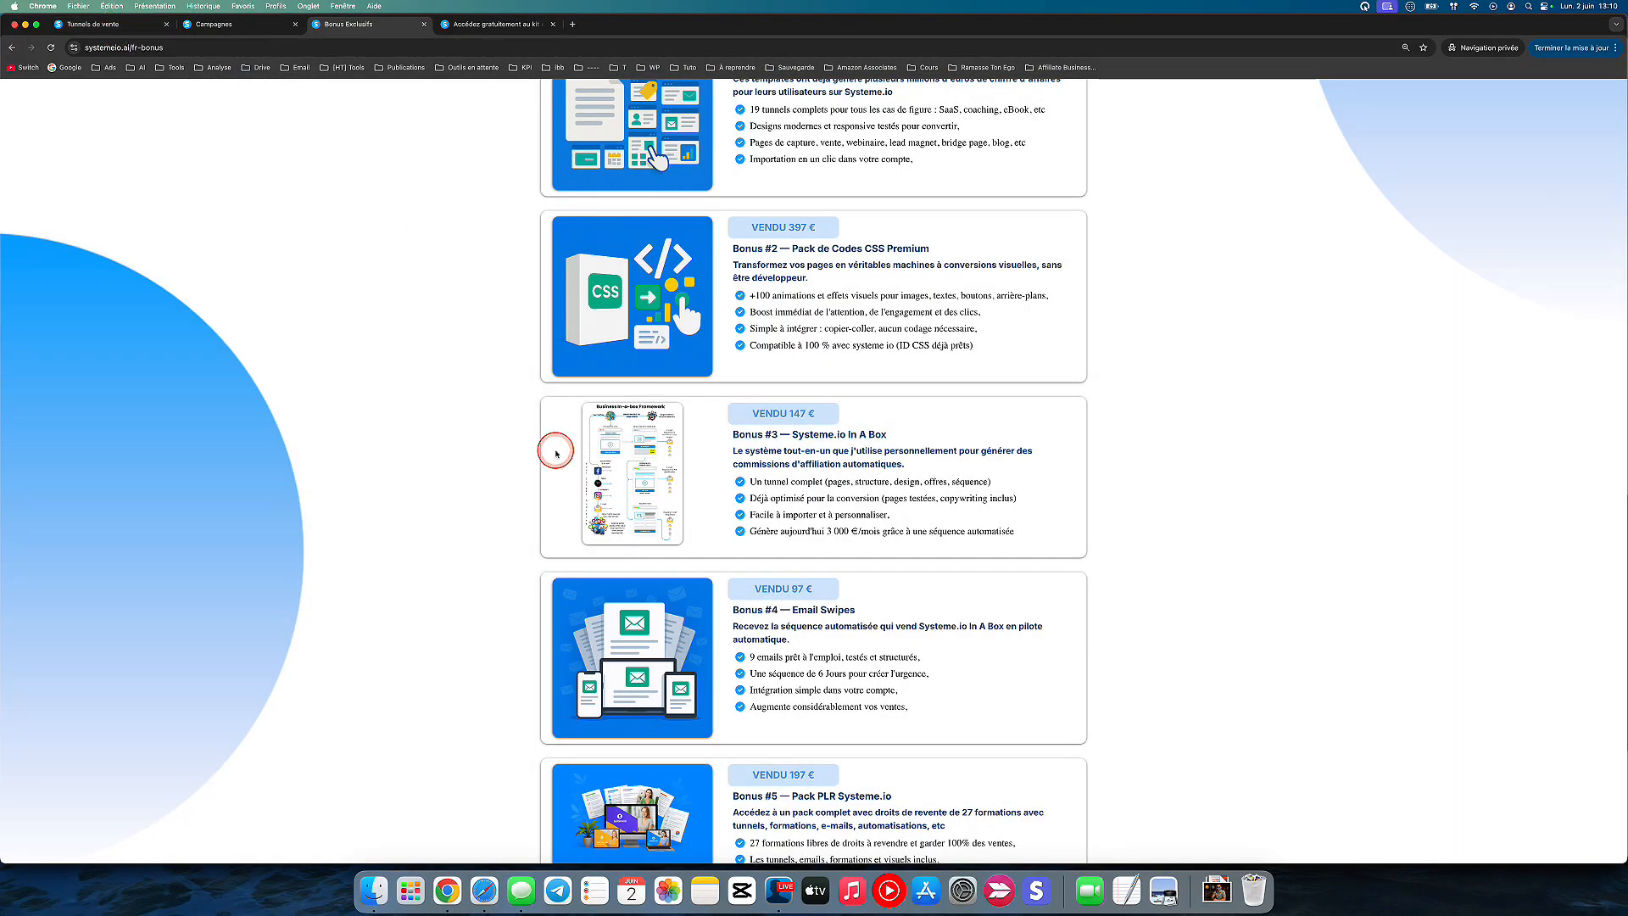
{"action": "scroll", "coordinate": [551, 452], "scroll_direction": "down", "scroll_amount": 3}
{"action": "scroll", "coordinate": [577, 475], "scroll_direction": "down", "scroll_amount": 4}
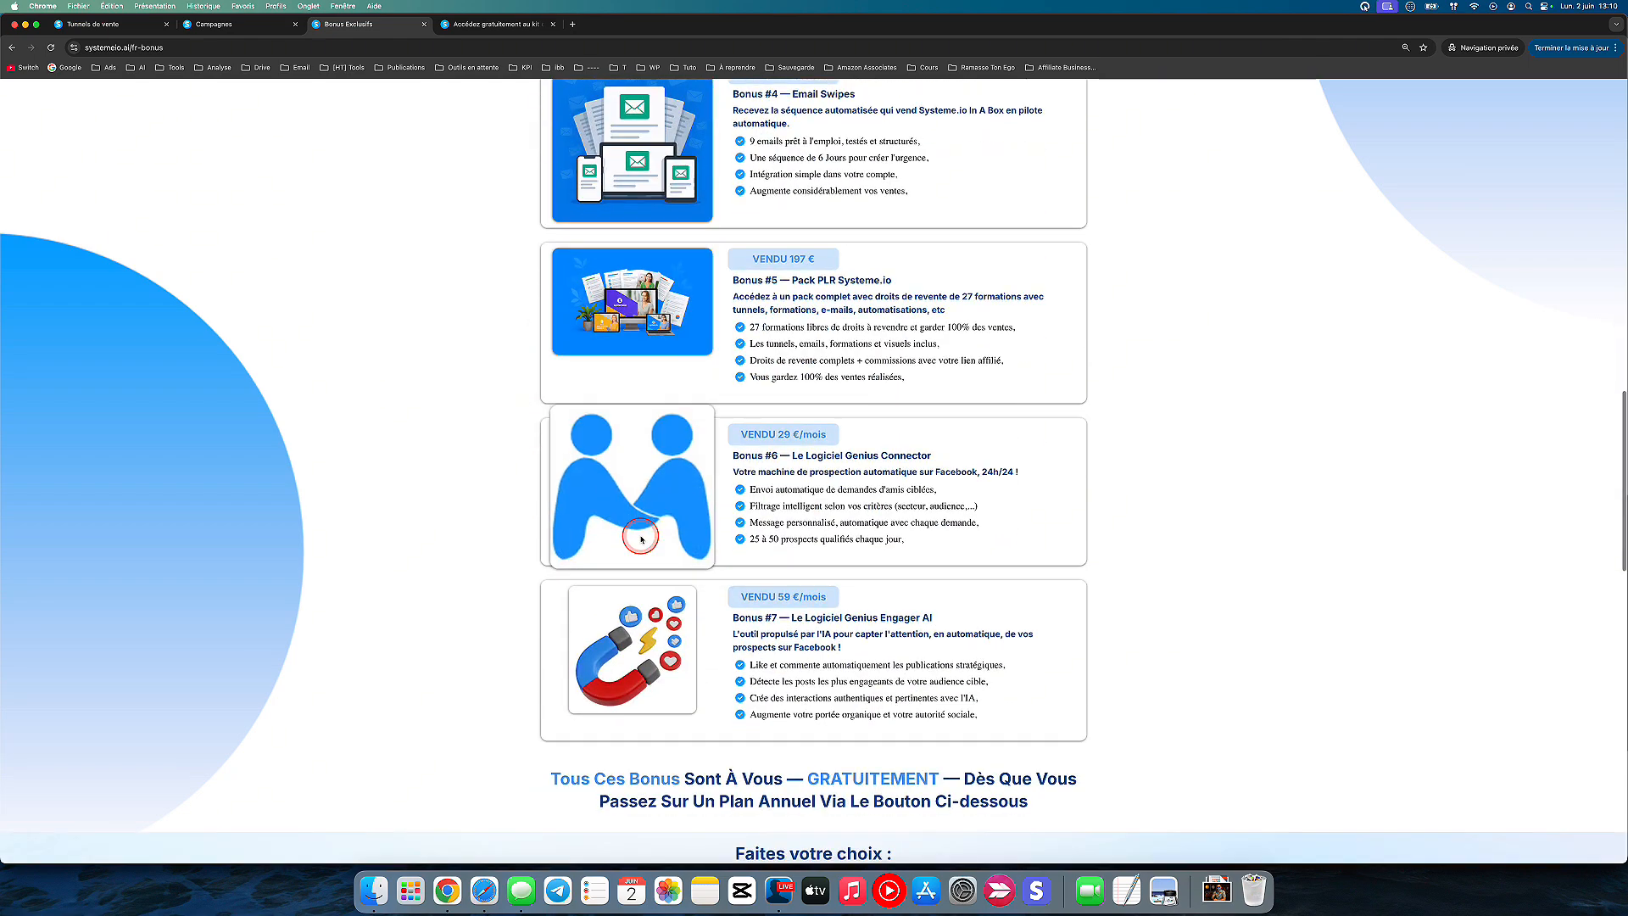
Step: Recap the seven exclusive bonuses, from the 19 professional templates through to the annual plan choices beneath them
{"action": "scroll", "coordinate": [642, 539], "scroll_direction": "up", "scroll_amount": 6}
{"action": "scroll", "coordinate": [642, 539], "scroll_direction": "up", "scroll_amount": 3}
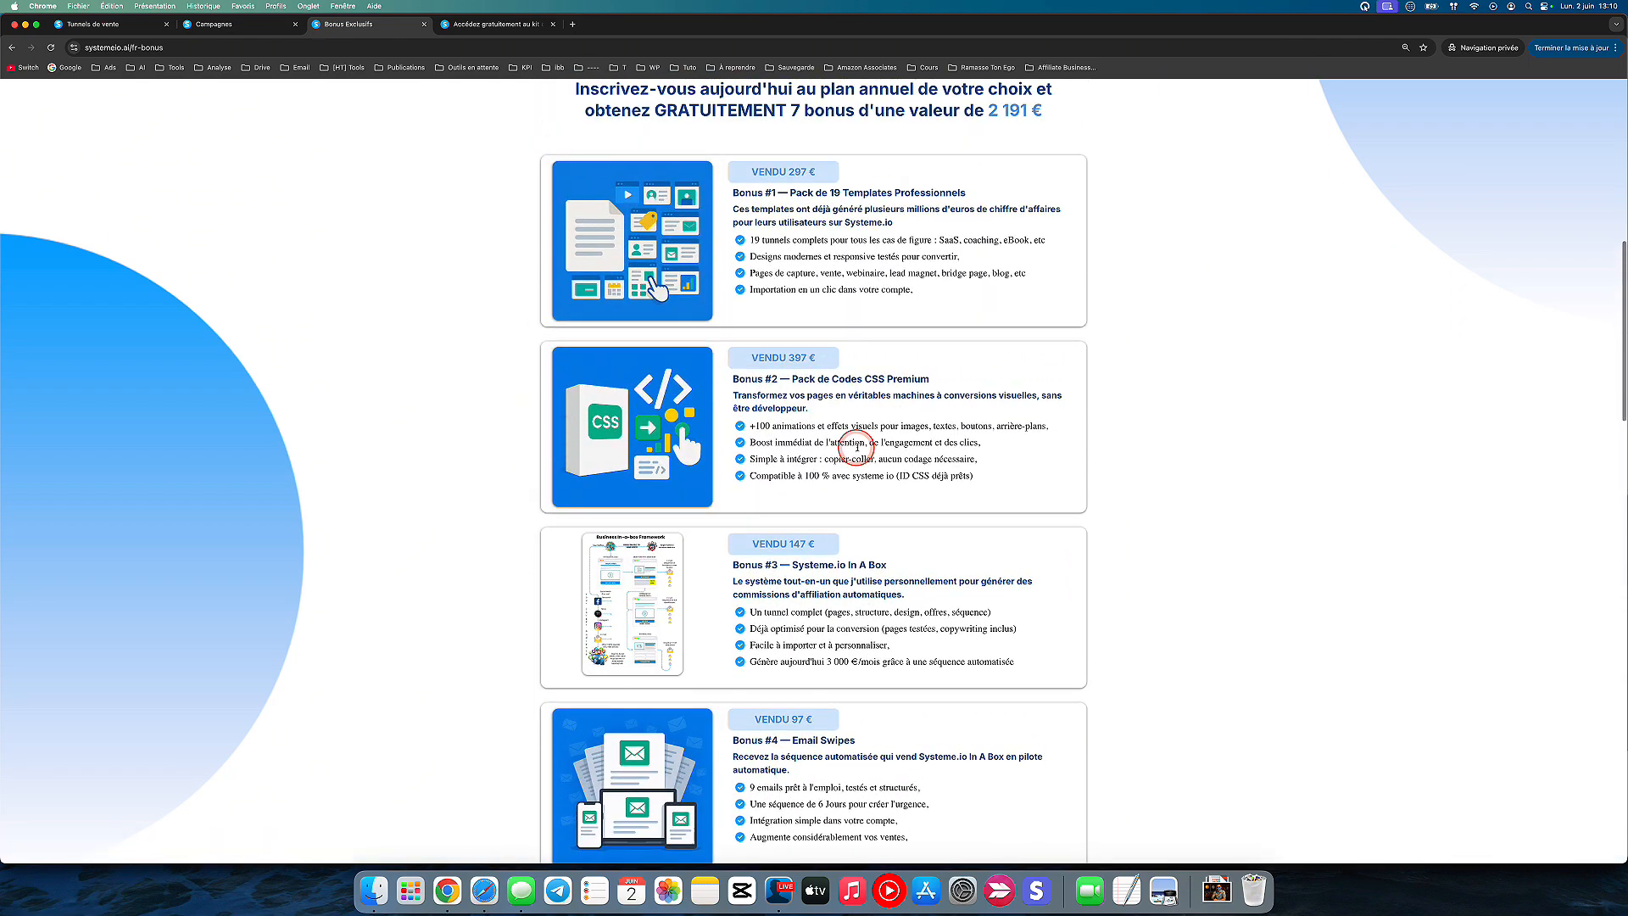
{"action": "scroll", "coordinate": [755, 535], "scroll_direction": "down", "scroll_amount": 5}
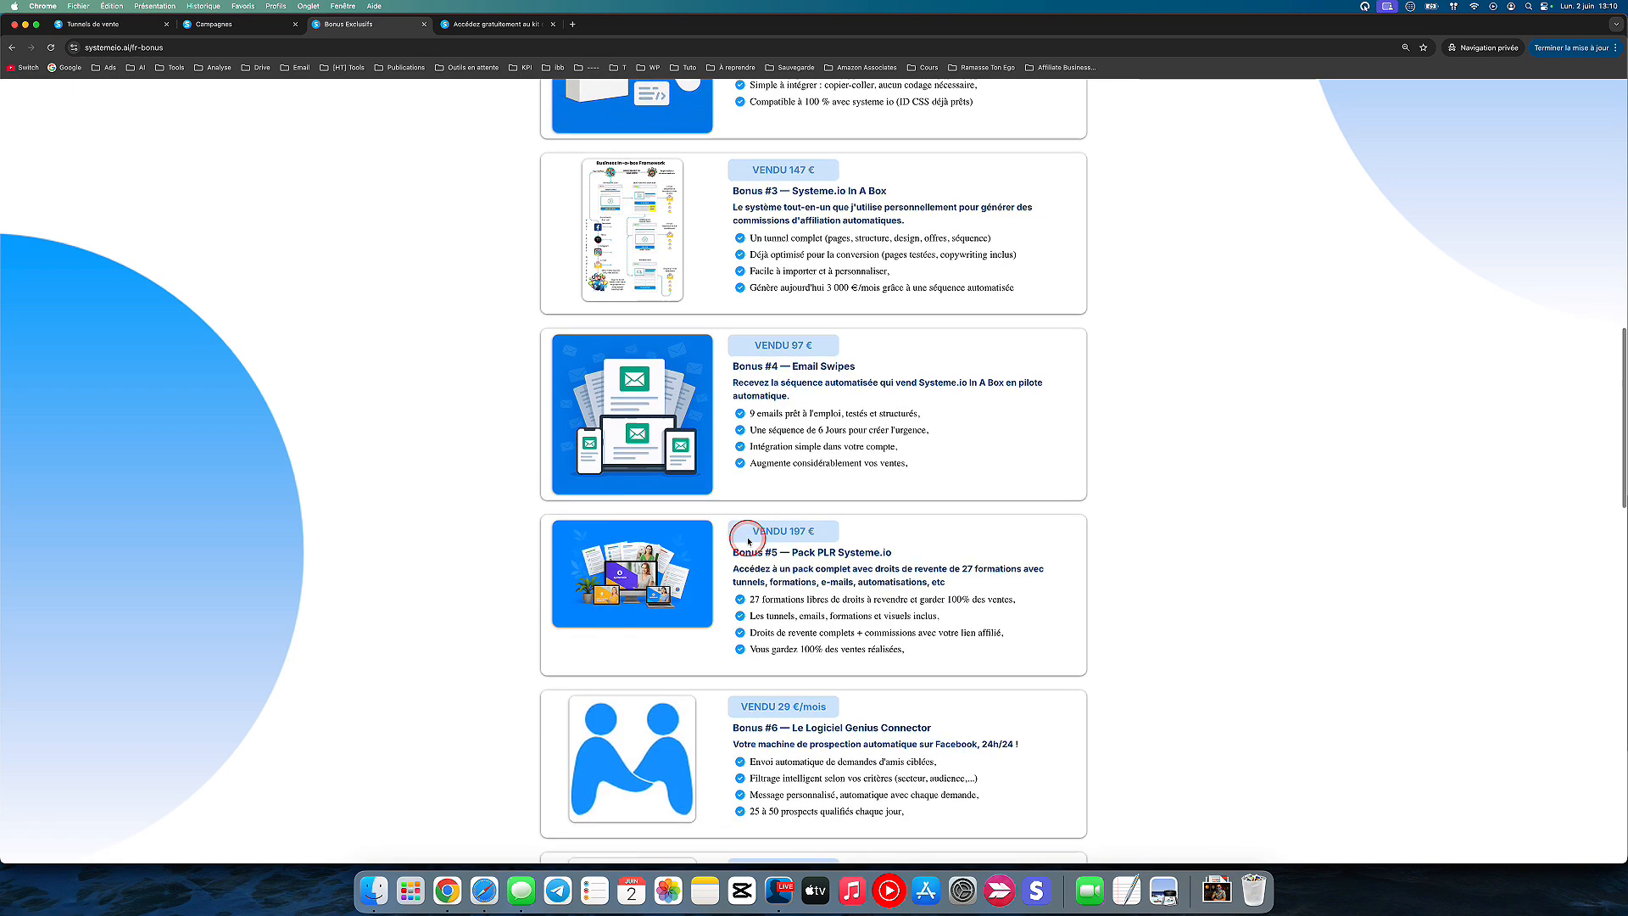
{"action": "scroll", "coordinate": [857, 547], "scroll_direction": "down", "scroll_amount": 6}
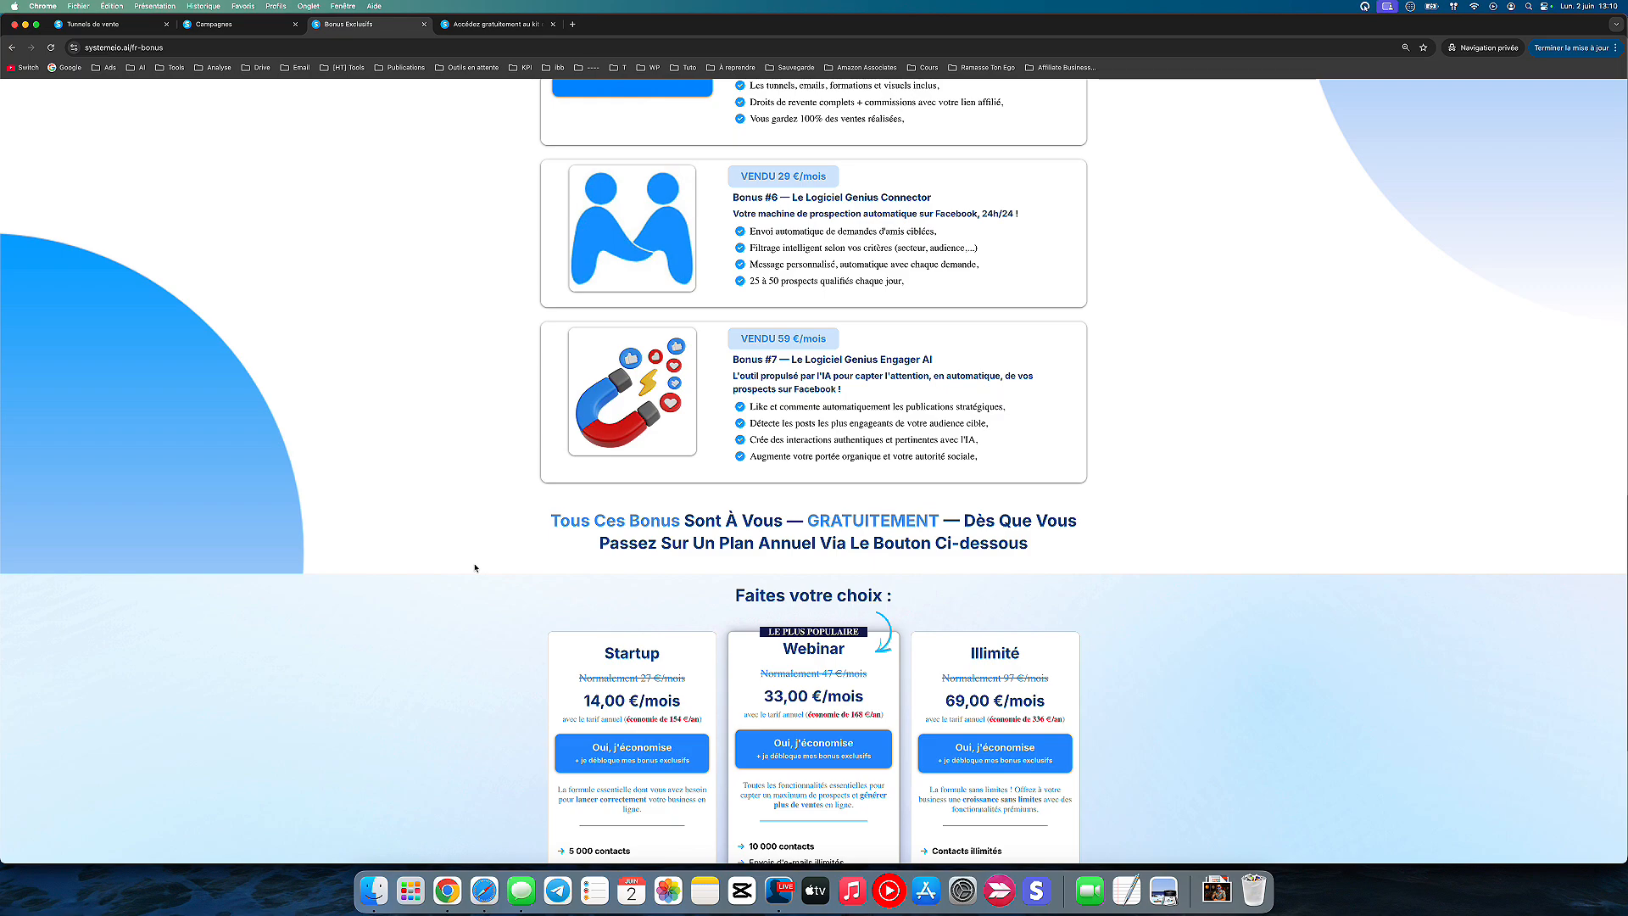
Step: Compare the annual pricing and included features of the Startup, Webinar and Illimité plans
{"action": "scroll", "coordinate": [475, 567], "scroll_direction": "down", "scroll_amount": 5}
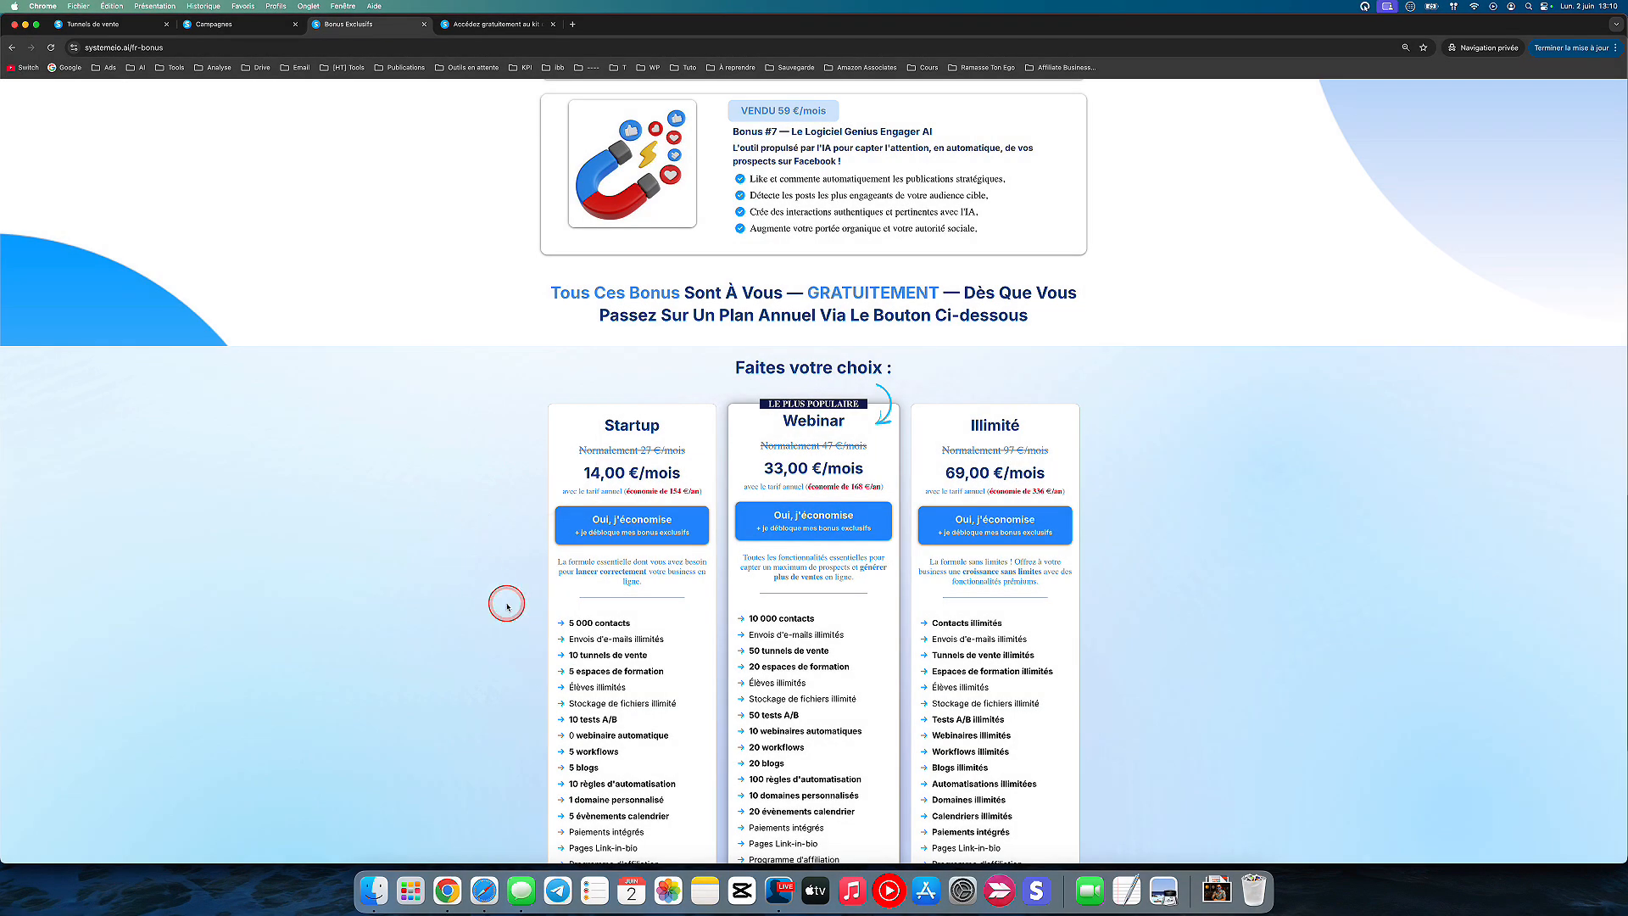
{"action": "scroll", "coordinate": [508, 606], "scroll_direction": "down", "scroll_amount": 2}
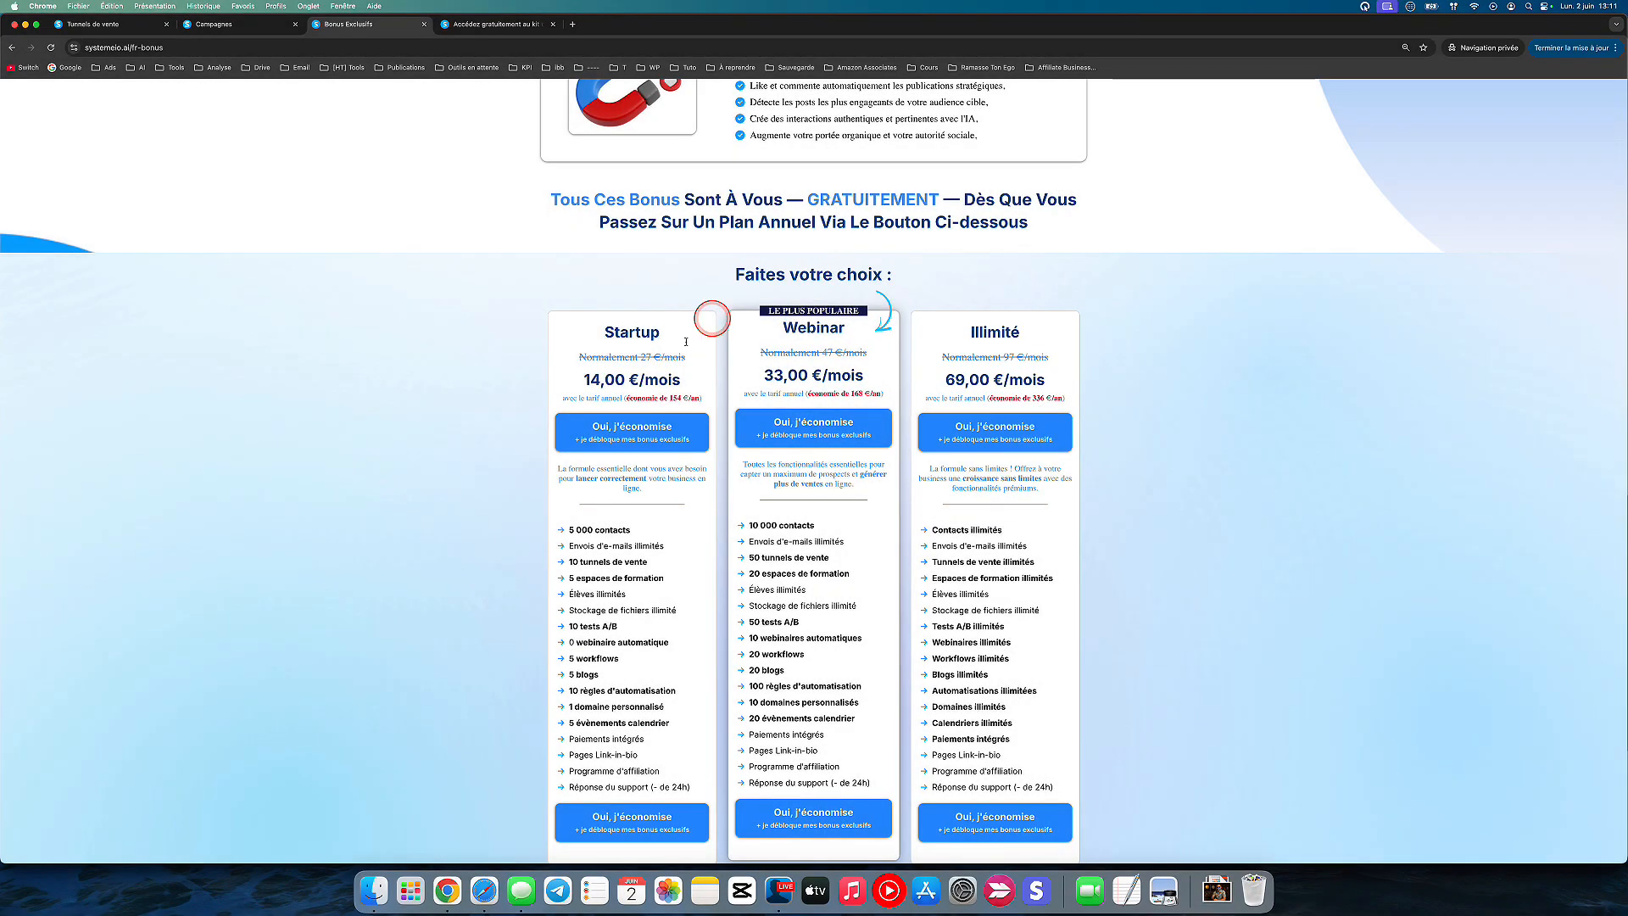
{"action": "left_click", "coordinate": [791, 432]}
{"action": "key", "text": "ctrl+s"}
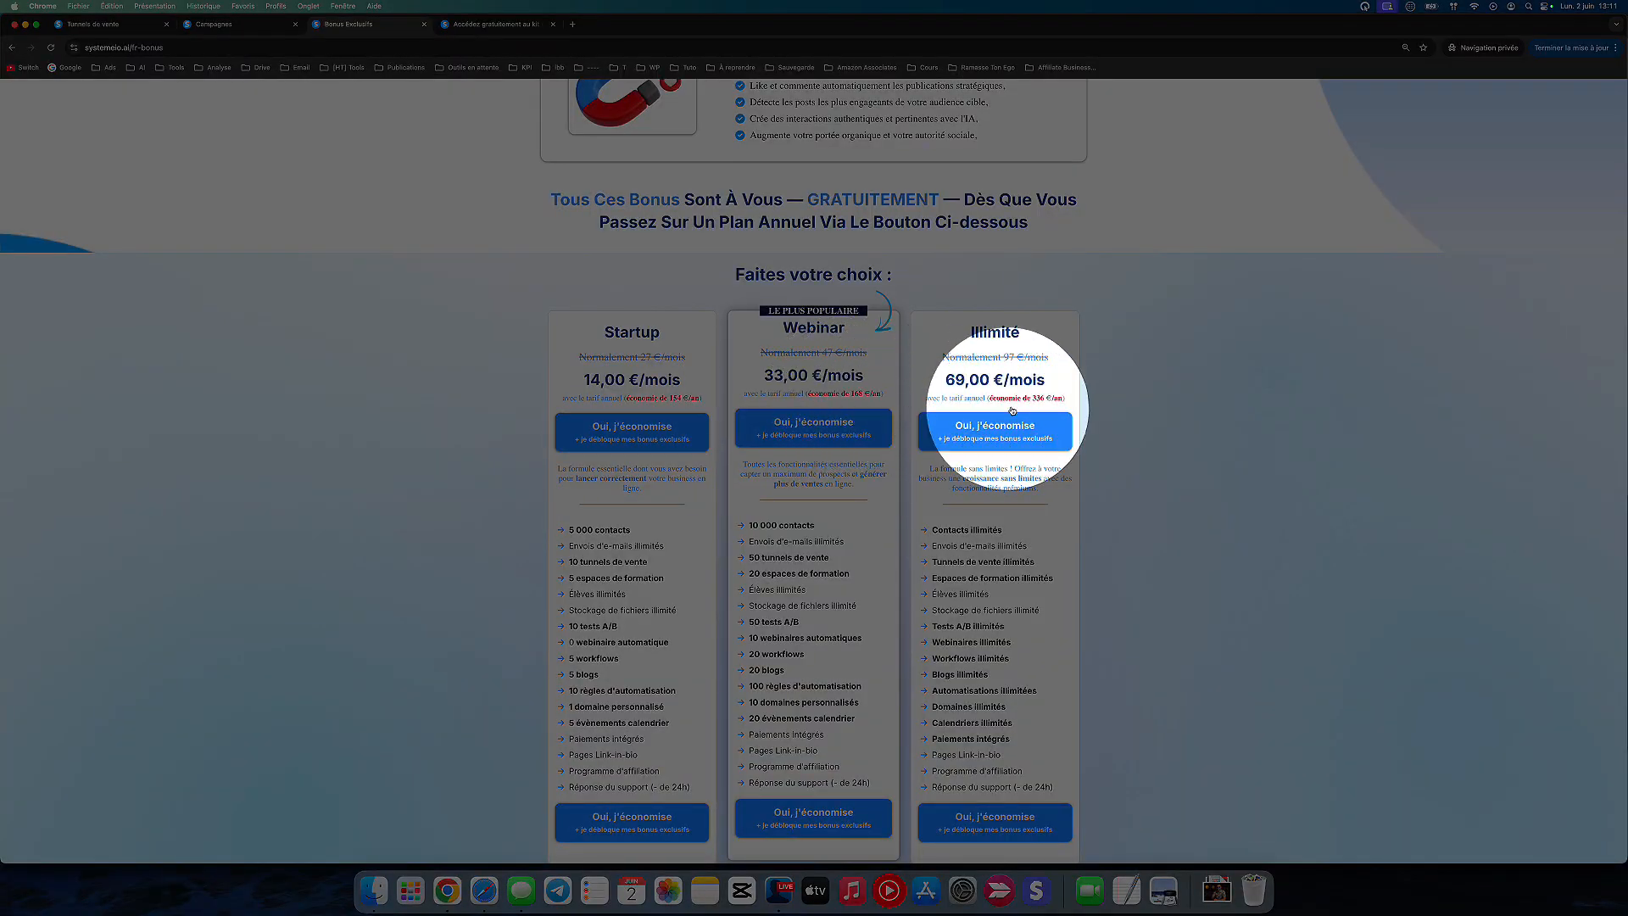
{"action": "key", "text": "ctrl+s"}
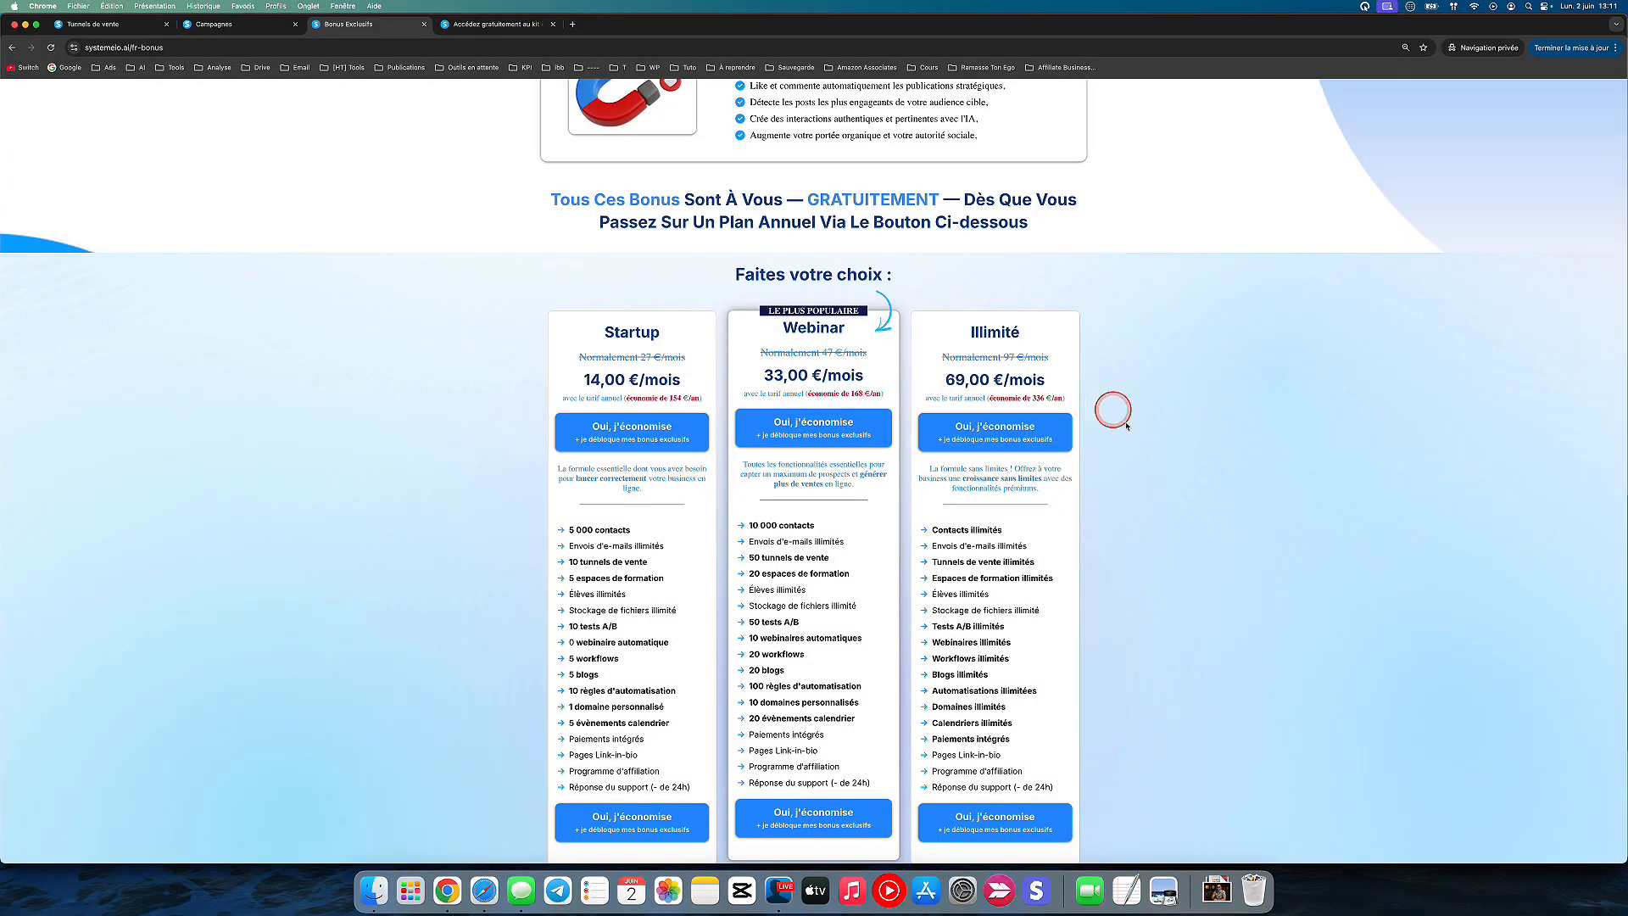
{"action": "scroll", "coordinate": [1143, 510], "scroll_direction": "down", "scroll_amount": 1}
{"action": "scroll", "coordinate": [1143, 509], "scroll_direction": "up", "scroll_amount": 1}
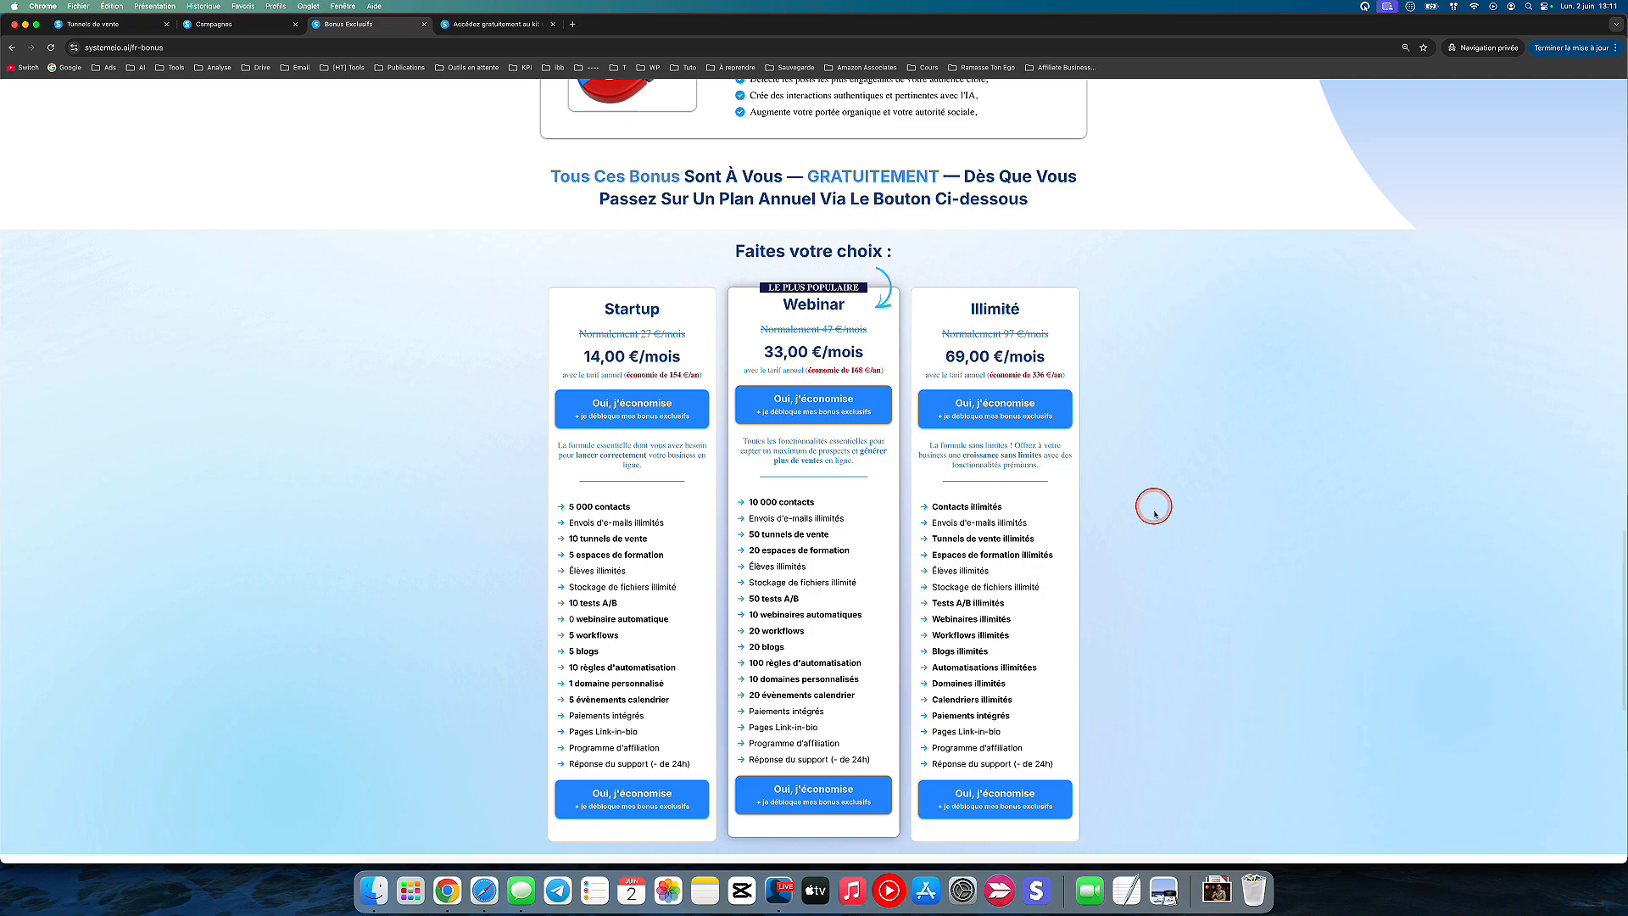
{"action": "scroll", "coordinate": [1143, 588], "scroll_direction": "down", "scroll_amount": 2}
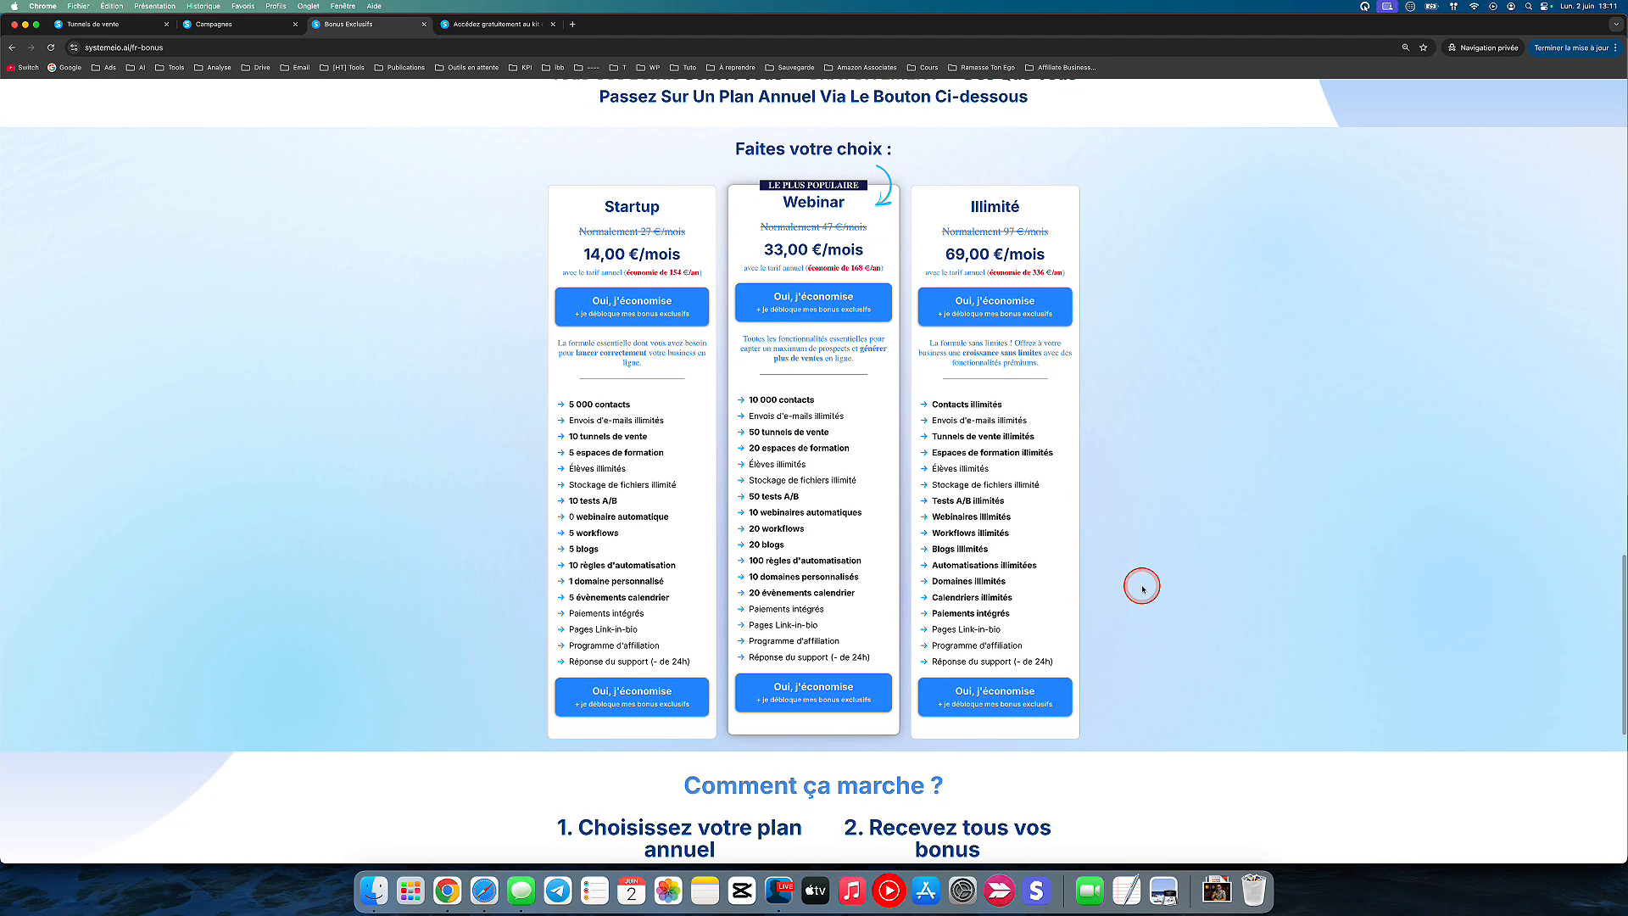
{"action": "scroll", "coordinate": [676, 294], "scroll_direction": "up", "scroll_amount": 15}
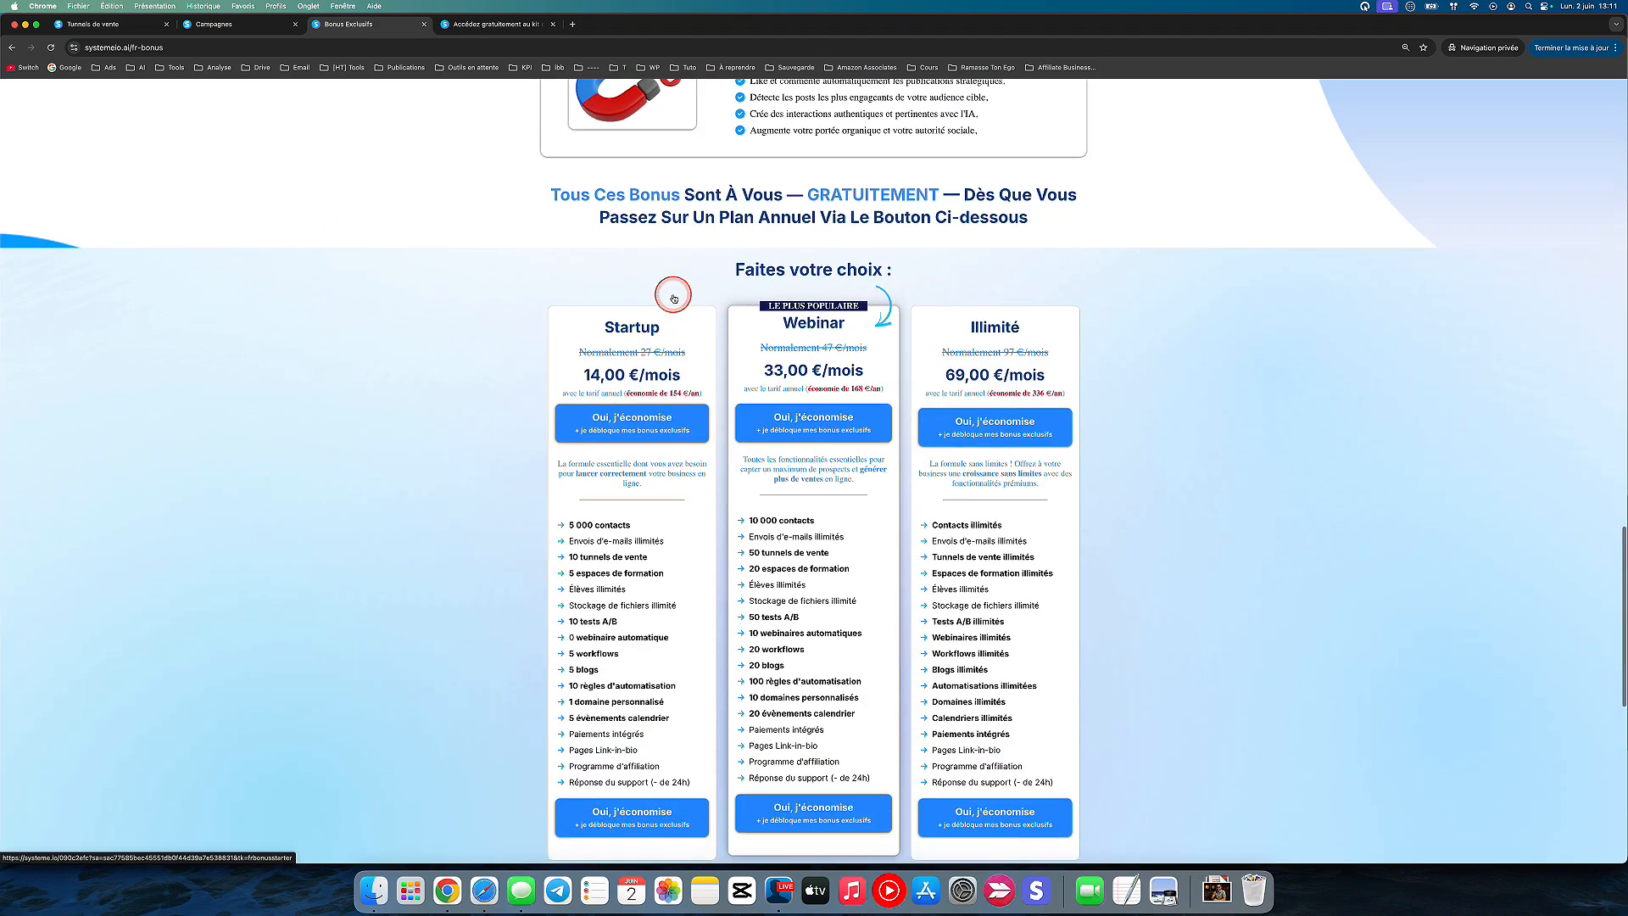
Step: Revisit the launch kit download page and return to the bonus descriptions on the exclusive bonus page
{"action": "scroll", "coordinate": [675, 298], "scroll_direction": "up", "scroll_amount": 20}
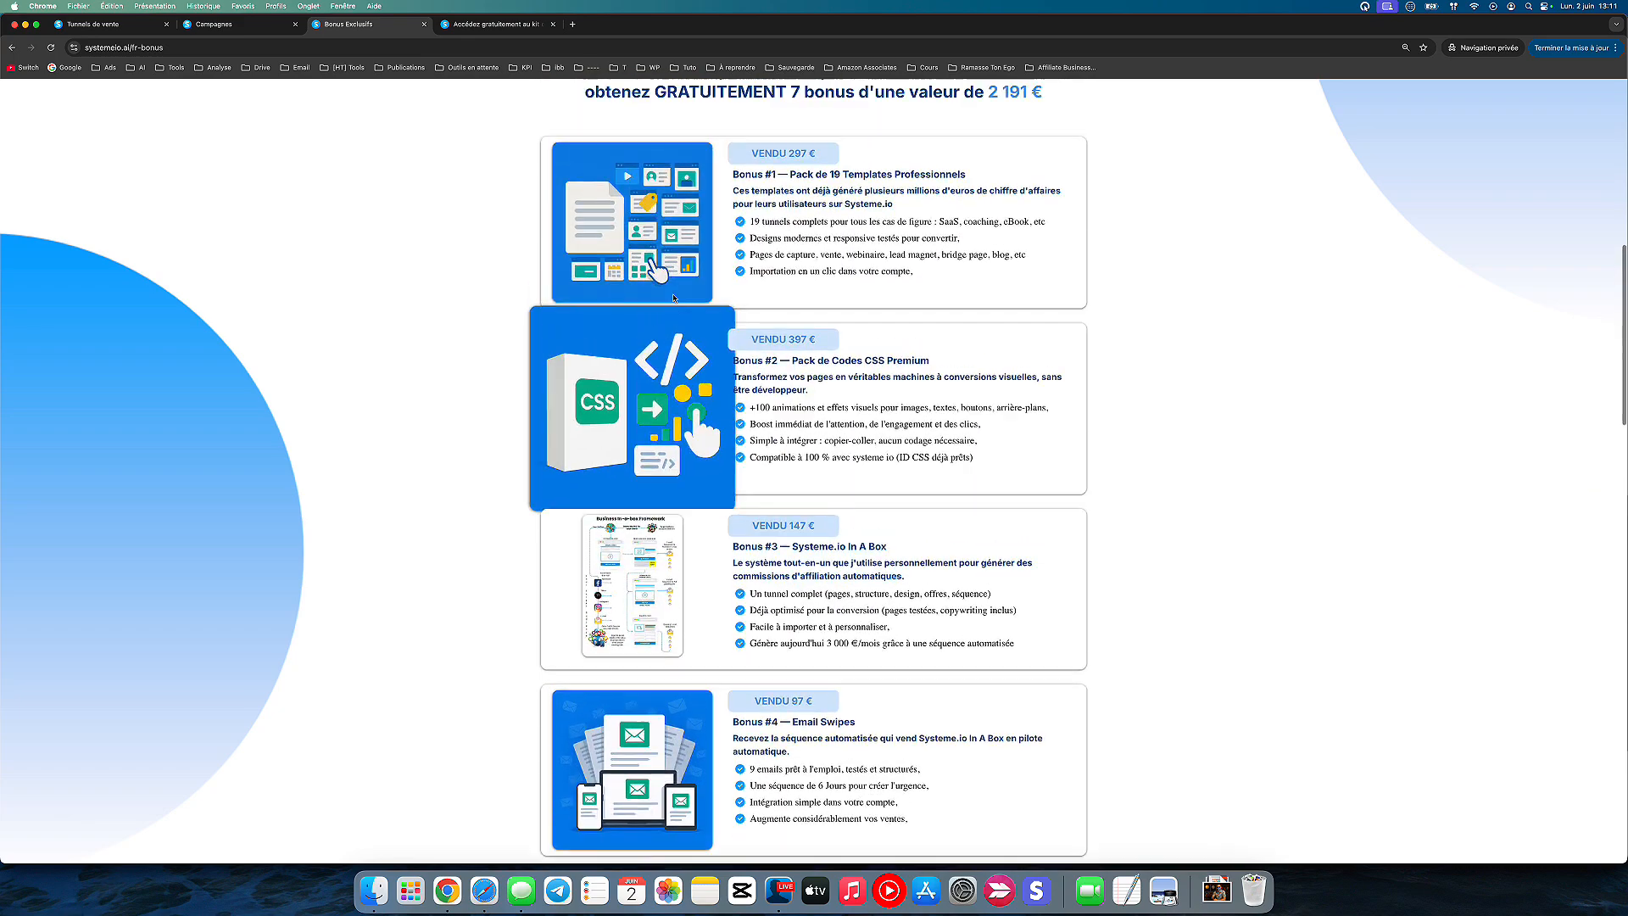
{"action": "left_click", "coordinate": [142, 23]}
{"action": "left_click", "coordinate": [370, 35]}
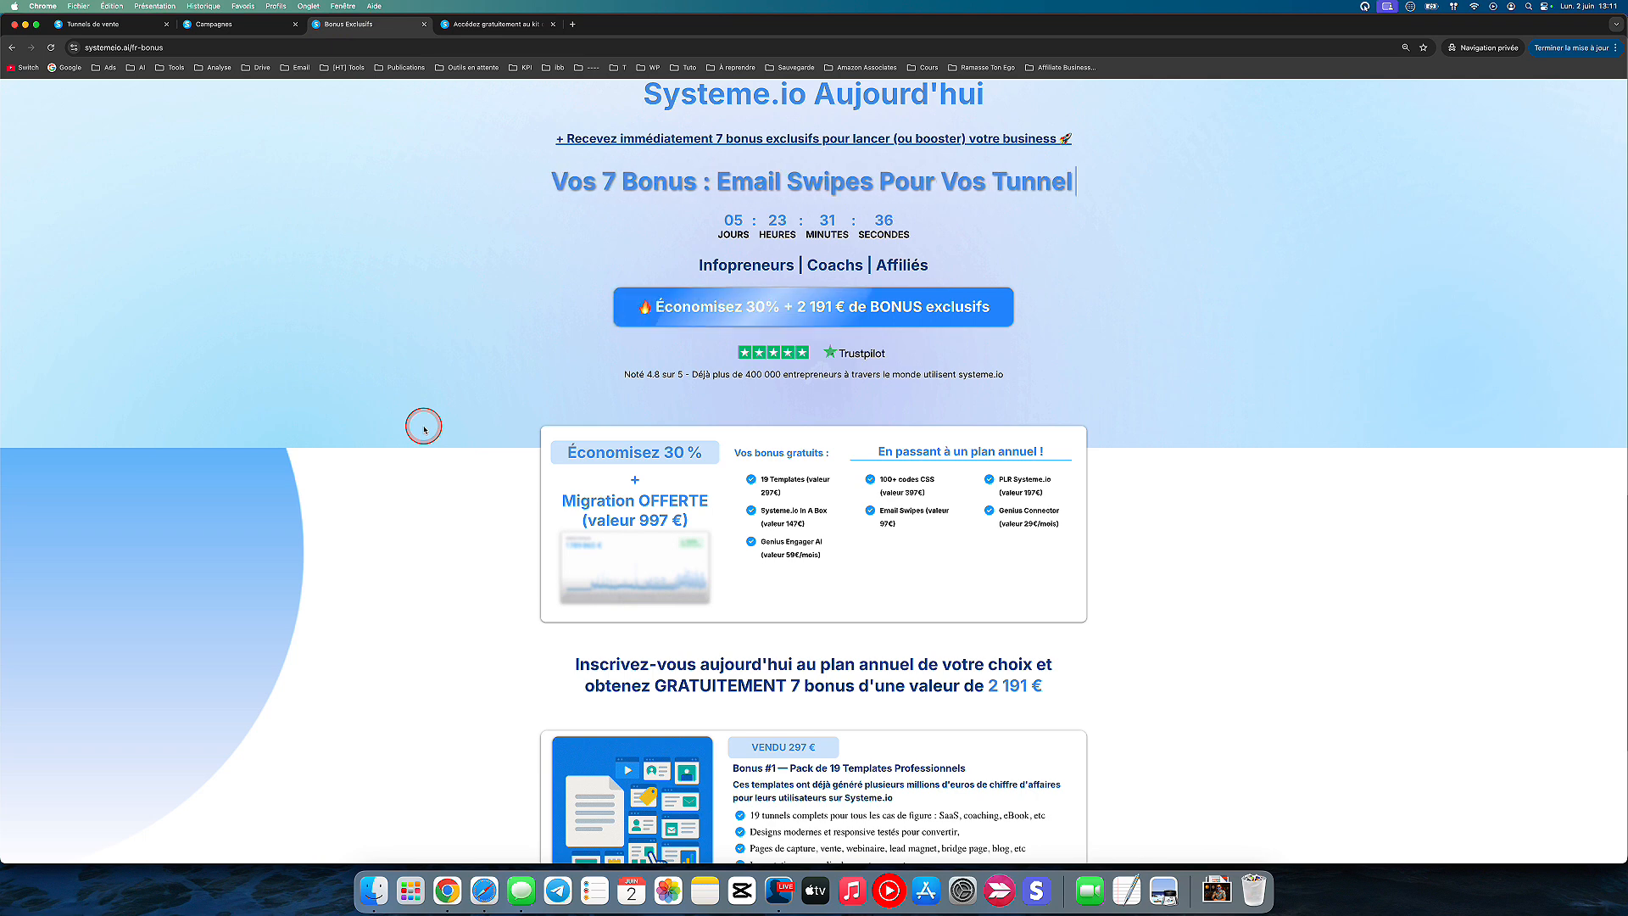
{"action": "left_click", "coordinate": [484, 30]}
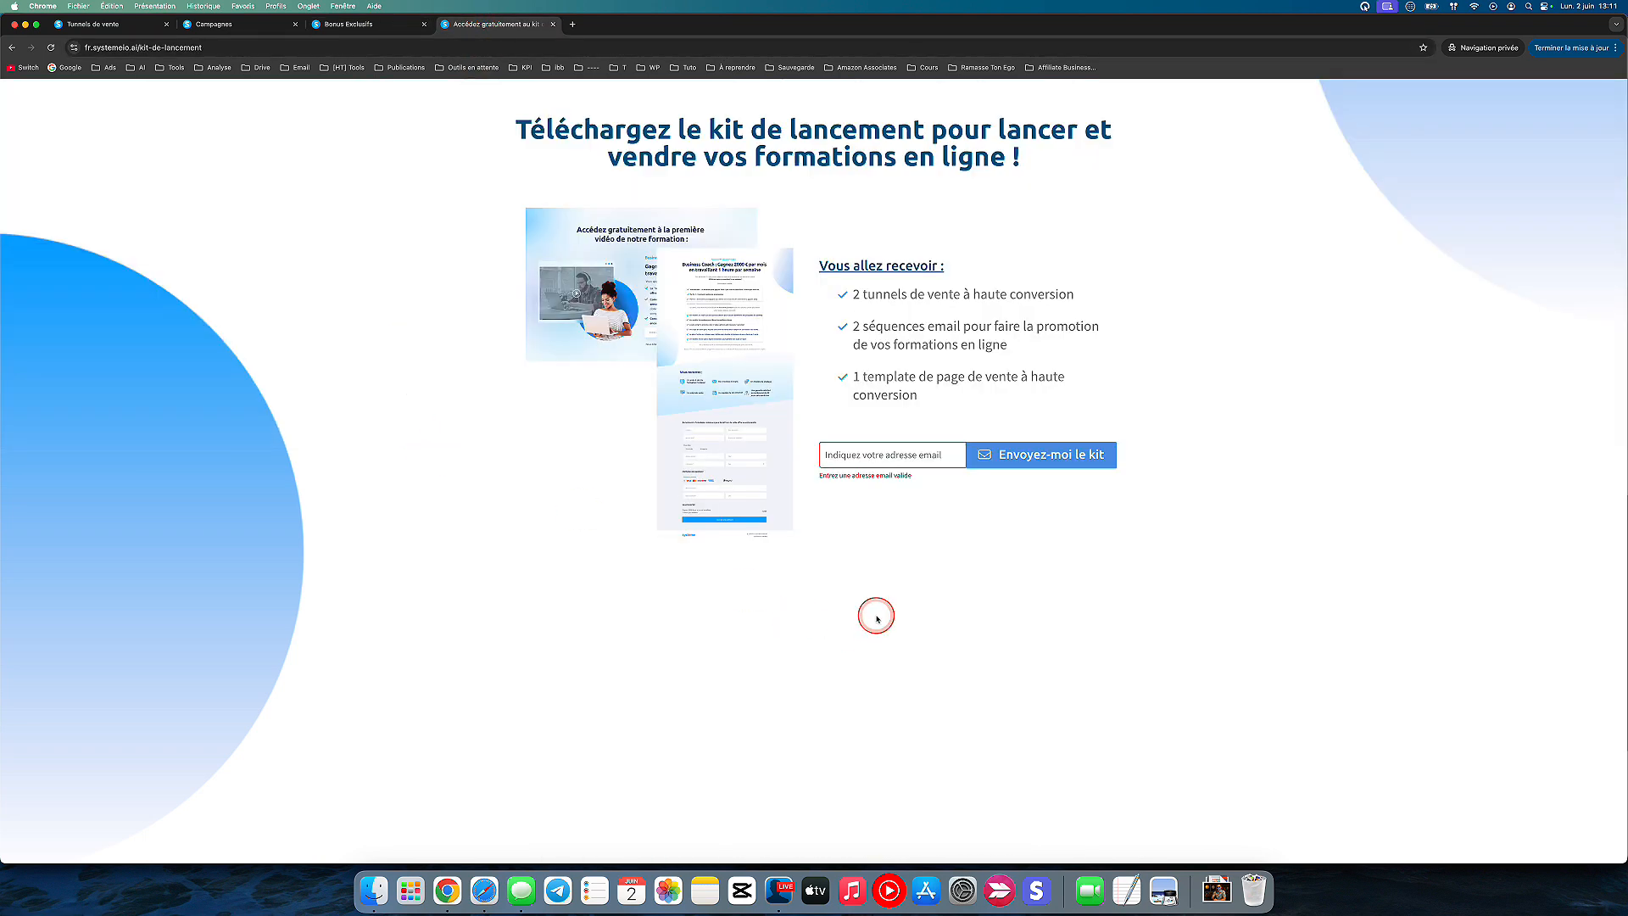
{"action": "left_click", "coordinate": [394, 27]}
{"action": "scroll", "coordinate": [443, 562], "scroll_direction": "down", "scroll_amount": 15}
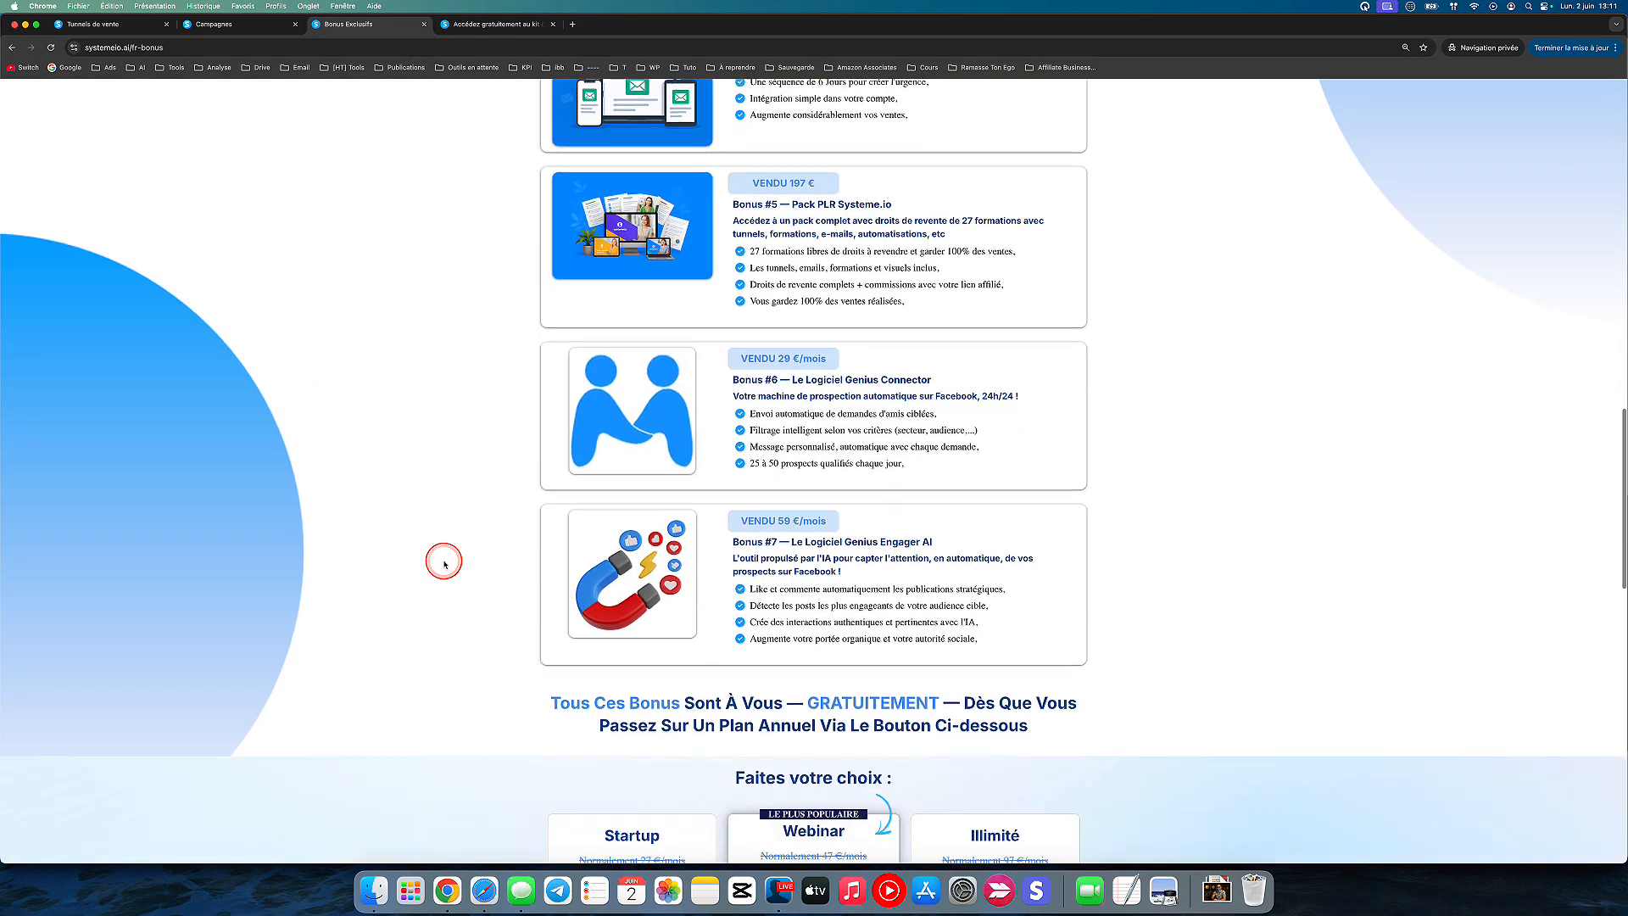